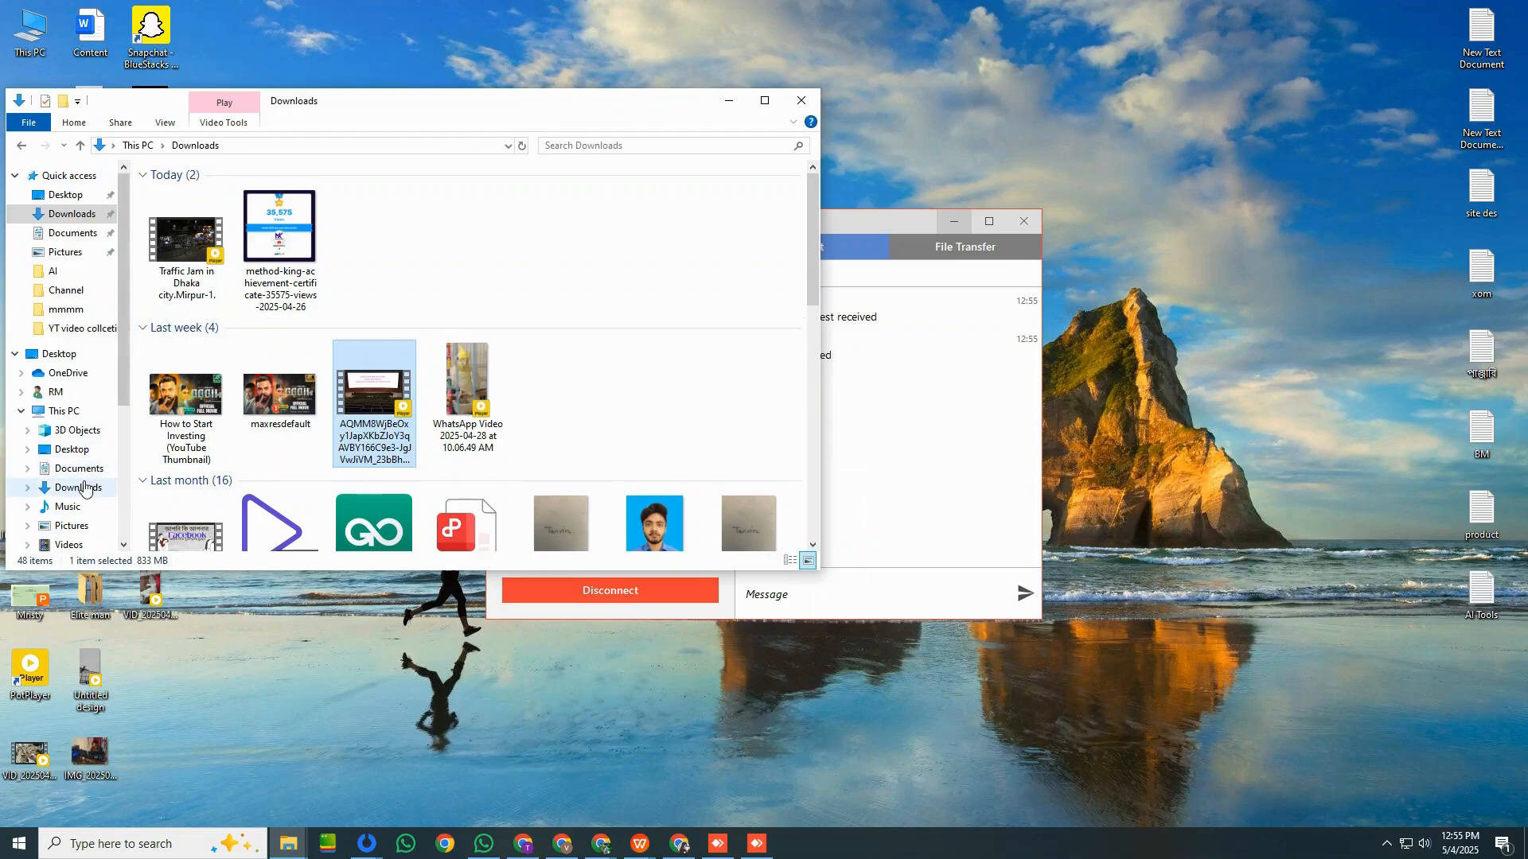
Open the Abba folder inside the my folder on Hard Disk (H:), and minimise the file window after browsing it.
{"action": "scroll", "coordinate": [85, 489], "scroll_direction": "down", "scroll_amount": 3}
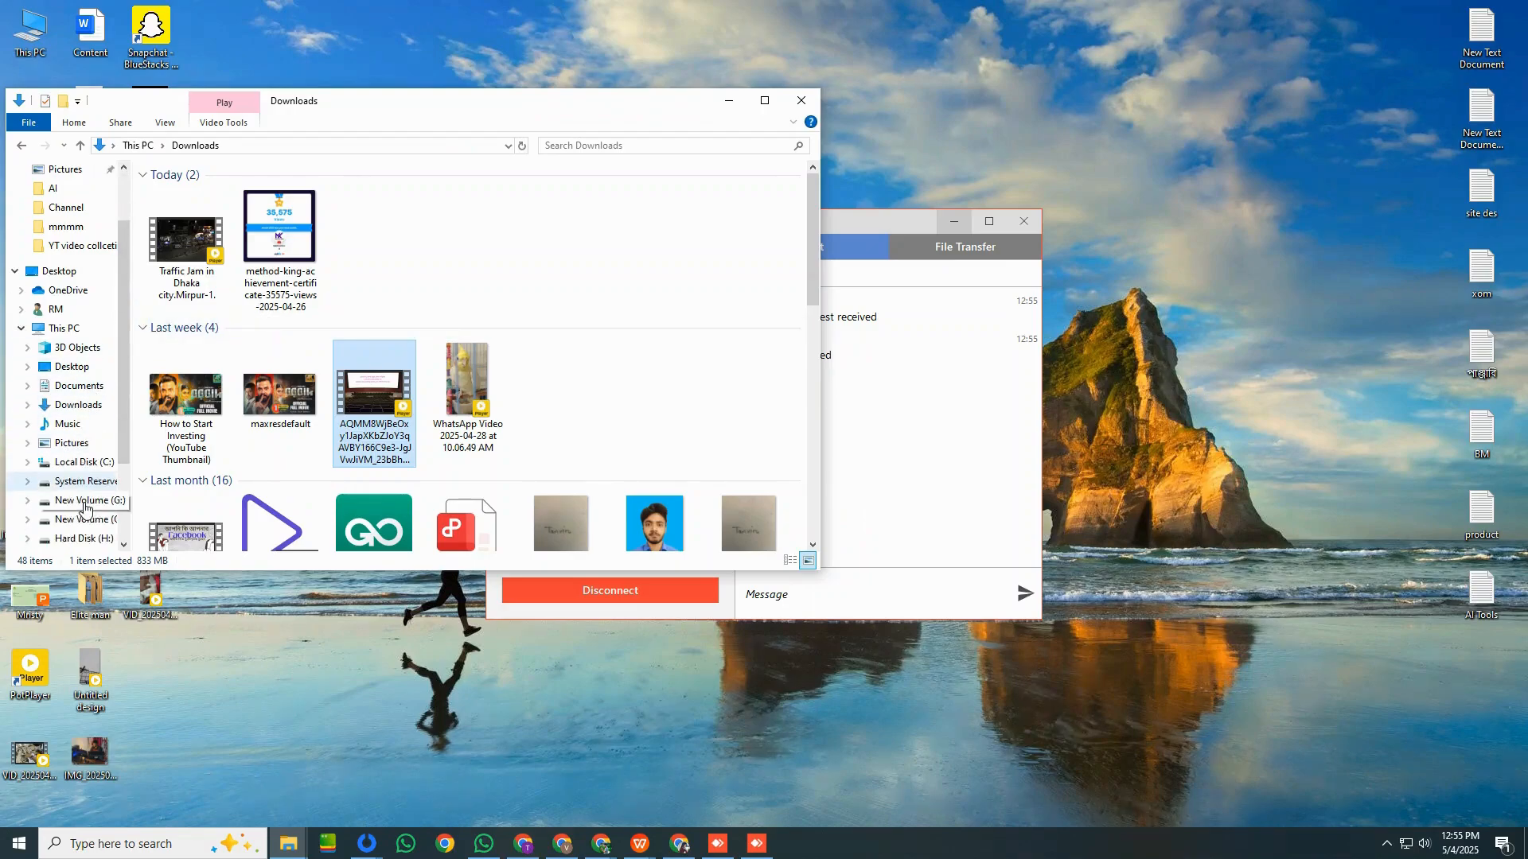
{"action": "left_click", "coordinate": [85, 446]}
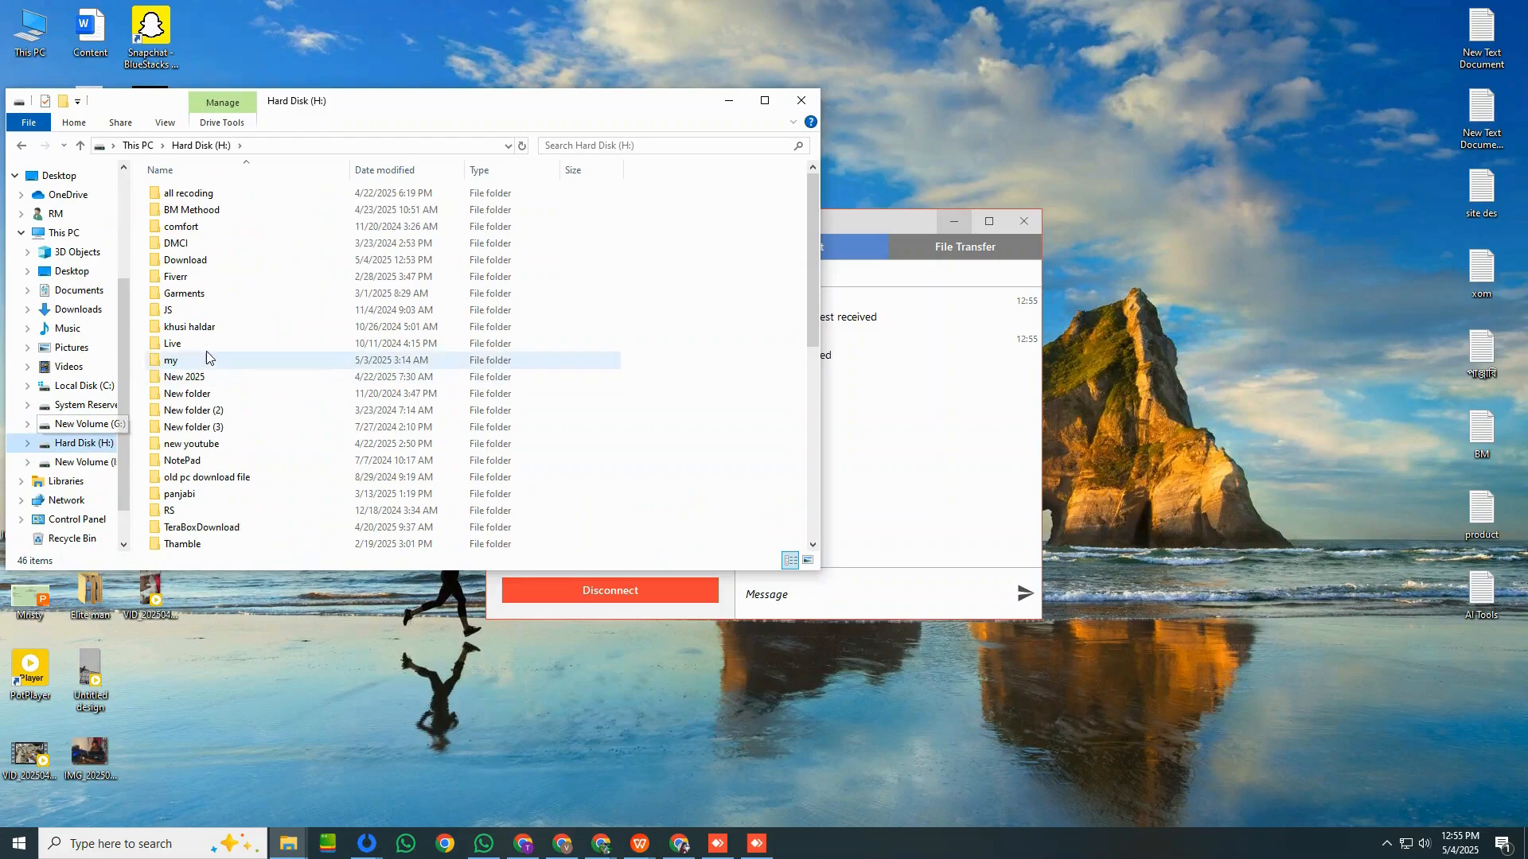
{"action": "left_click", "coordinate": [200, 363]}
{"action": "double_click", "coordinate": [201, 363]}
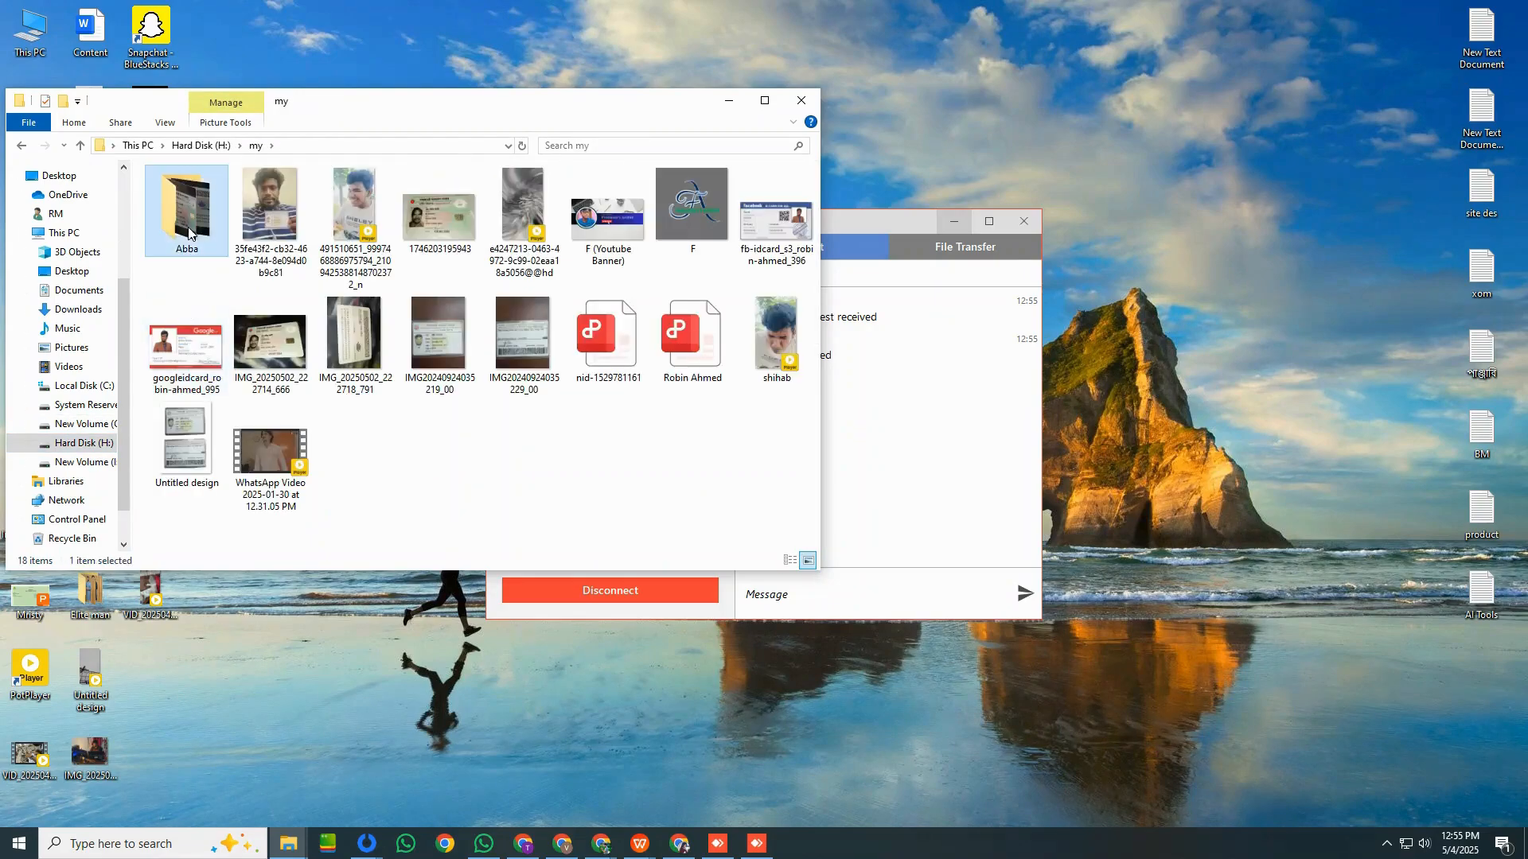
{"action": "double_click", "coordinate": [188, 232]}
{"action": "left_click_drag", "start_coordinate": [321, 300], "coordinate": [320, 32]}
{"action": "left_click", "coordinate": [728, 101]}
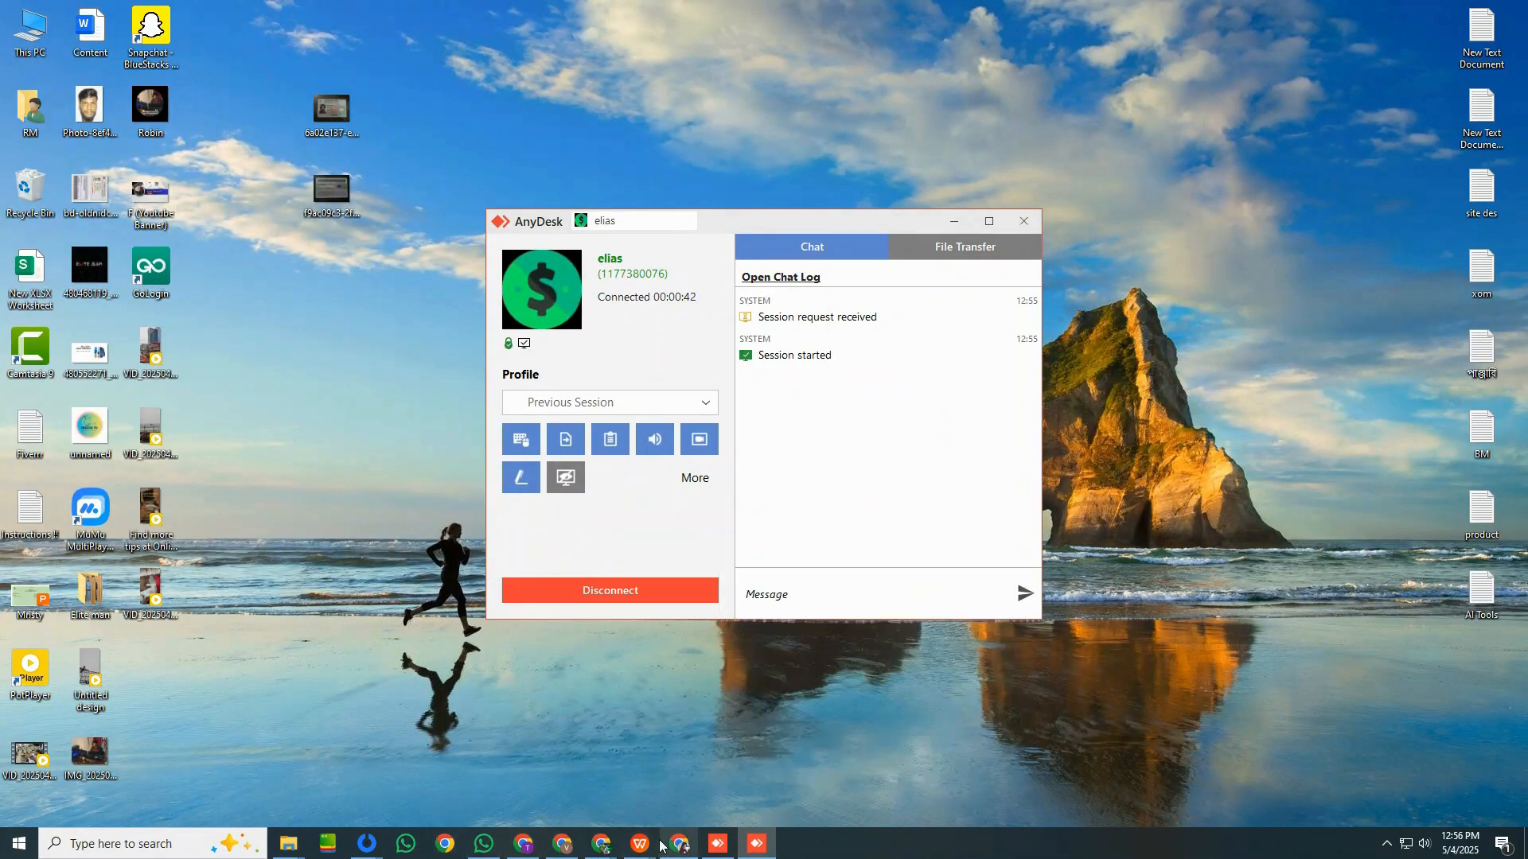
Switch to YouTube Studio in Chrome and request a change of the associated AdSense for YouTube account on the Earn page.
{"action": "left_click", "coordinate": [563, 845]}
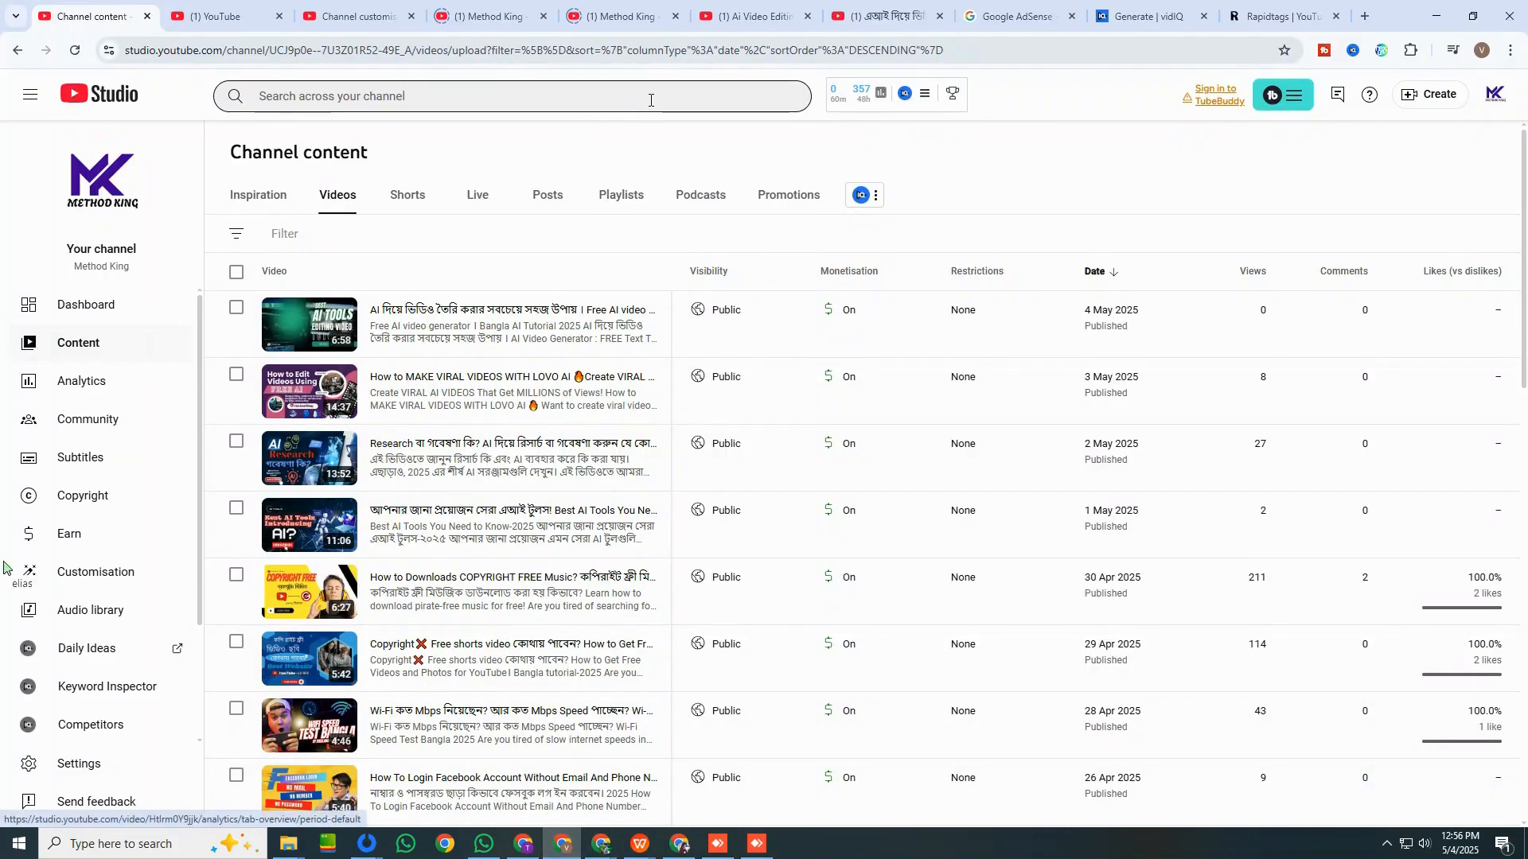
{"action": "left_click", "coordinate": [71, 537]}
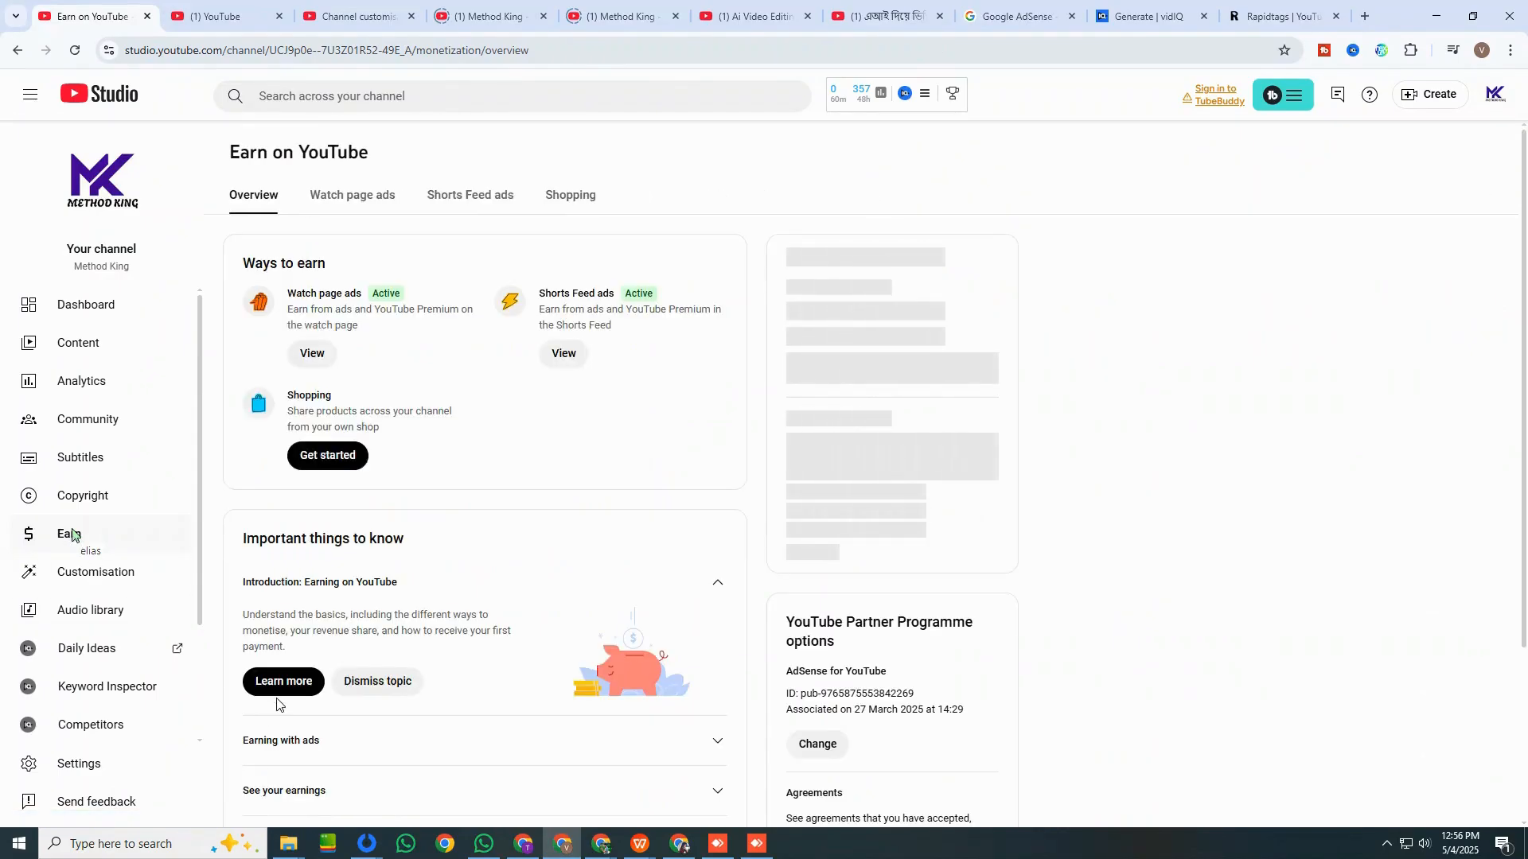
{"action": "left_click", "coordinate": [821, 735]}
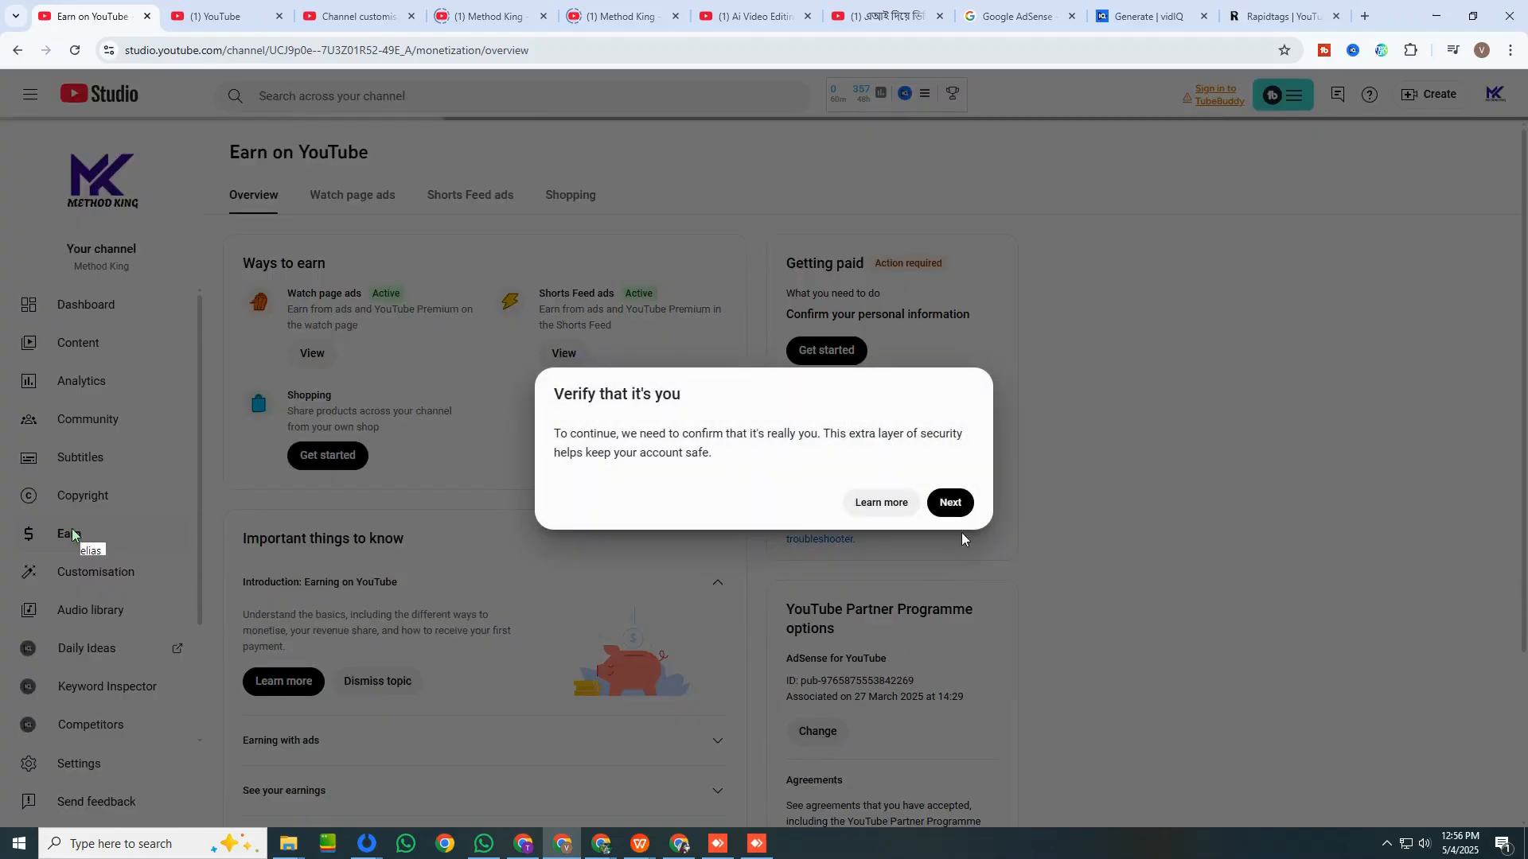
Complete the identity verification by submitting the Google account password.
{"action": "left_click", "coordinate": [953, 505]}
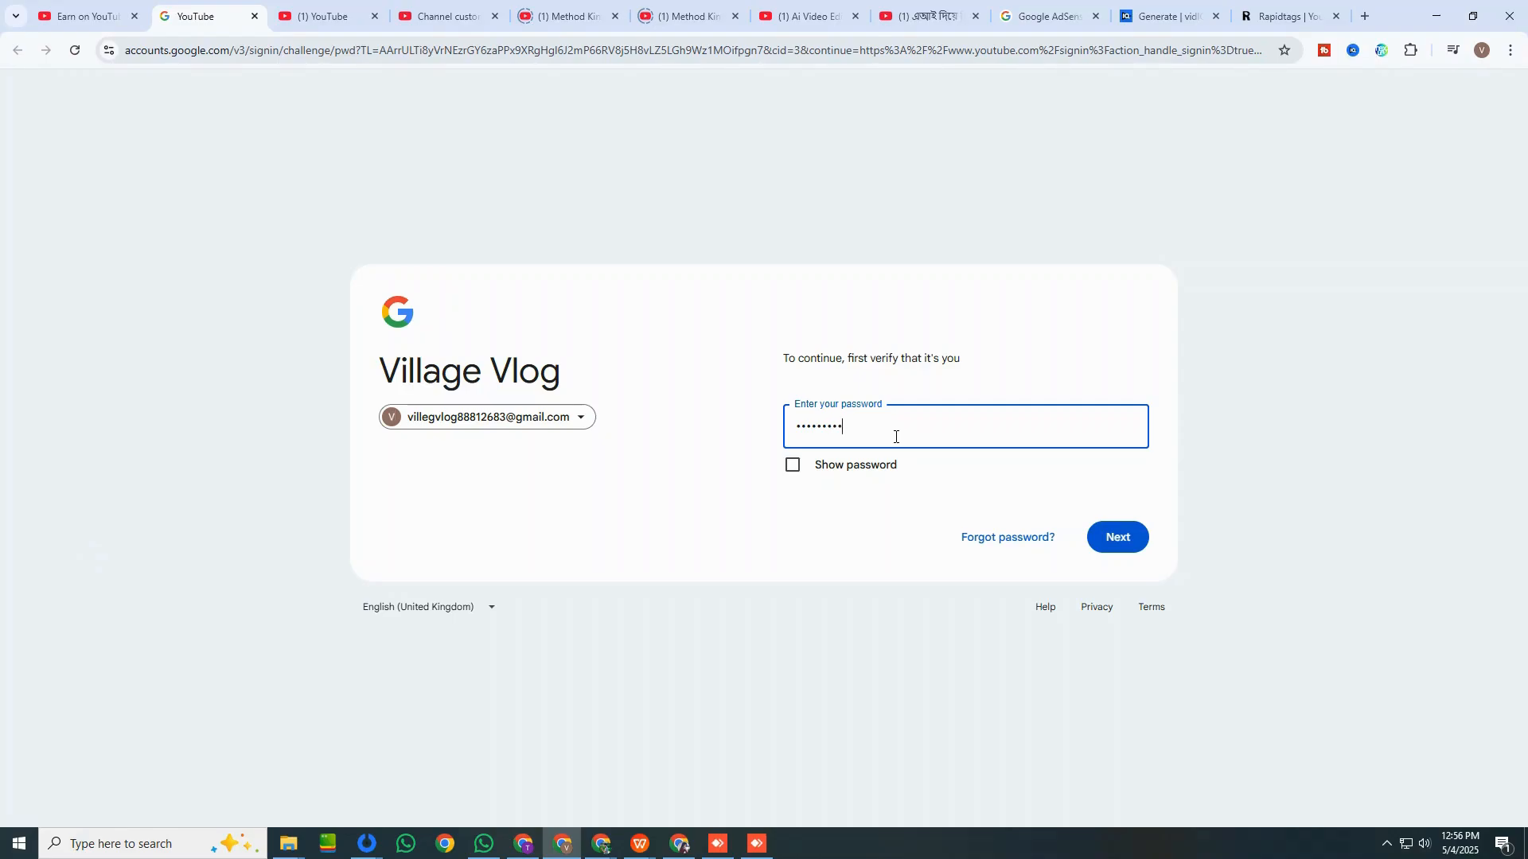
{"action": "key", "text": "Return"}
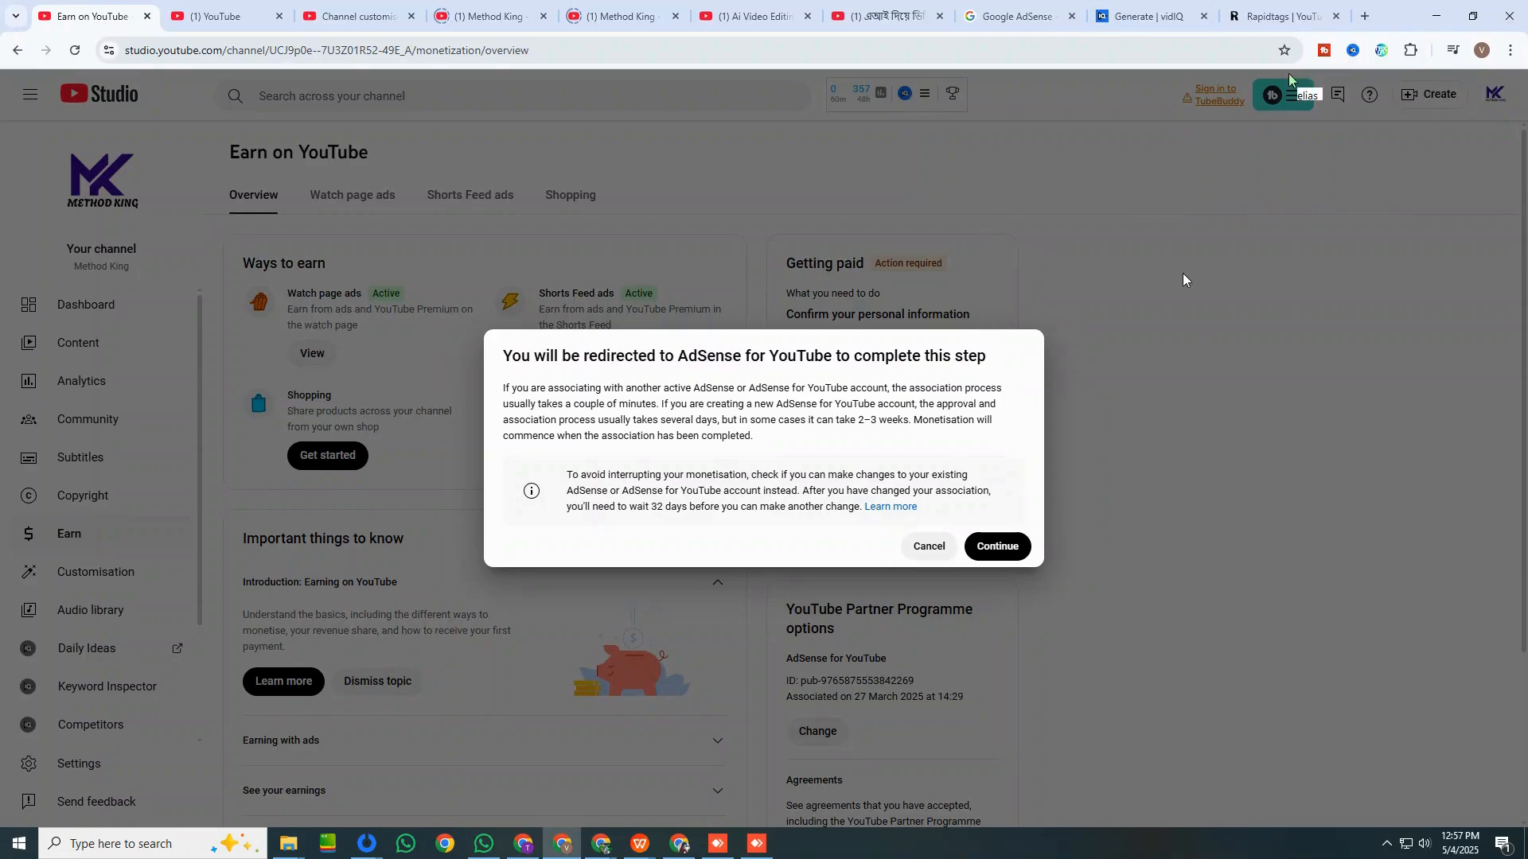
{"action": "left_click", "coordinate": [998, 549]}
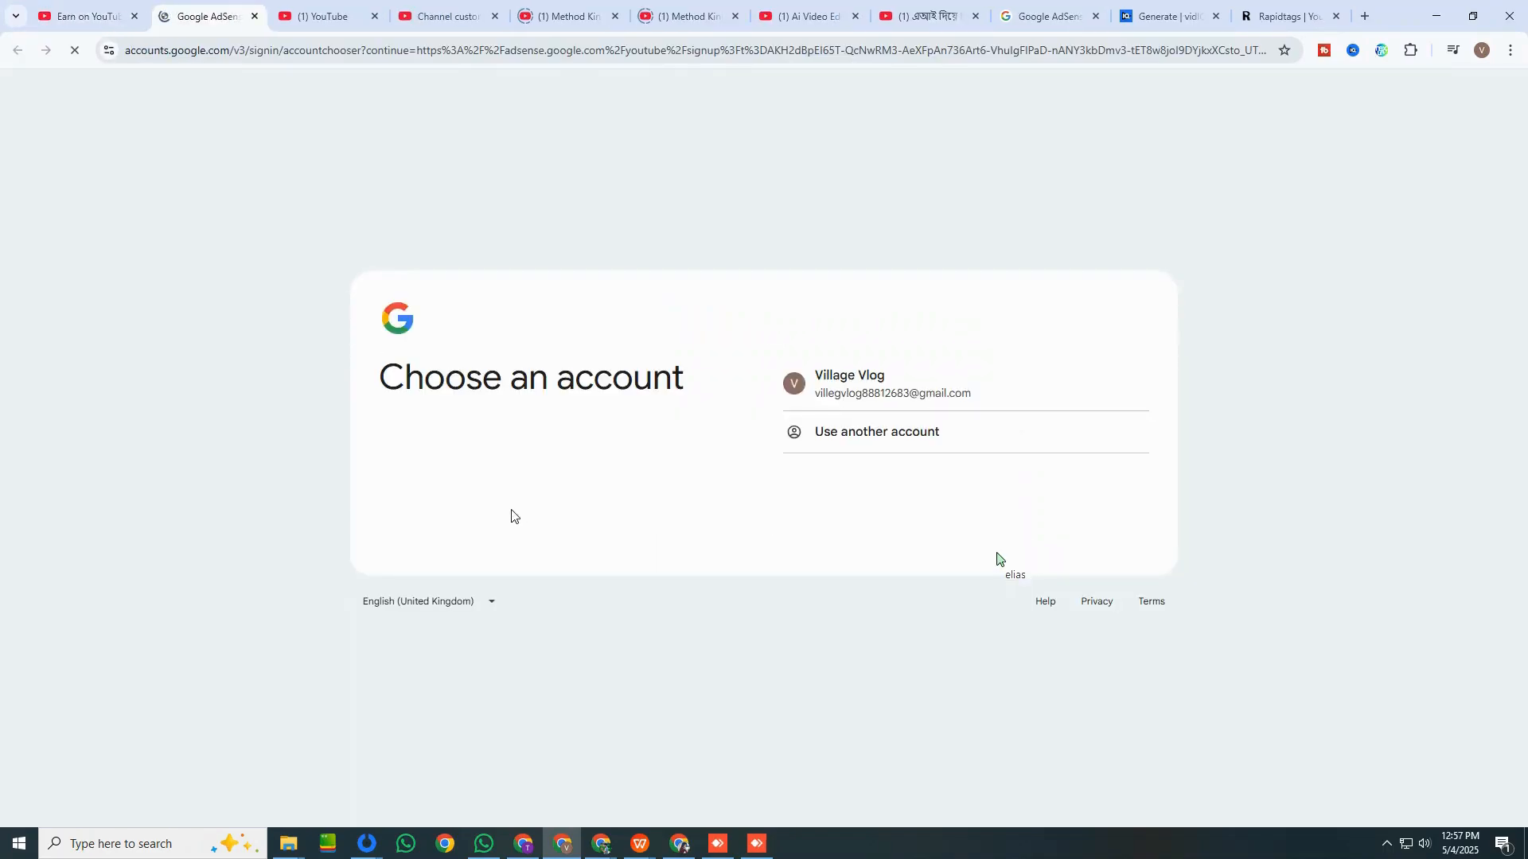
{"action": "left_click", "coordinate": [87, 16]}
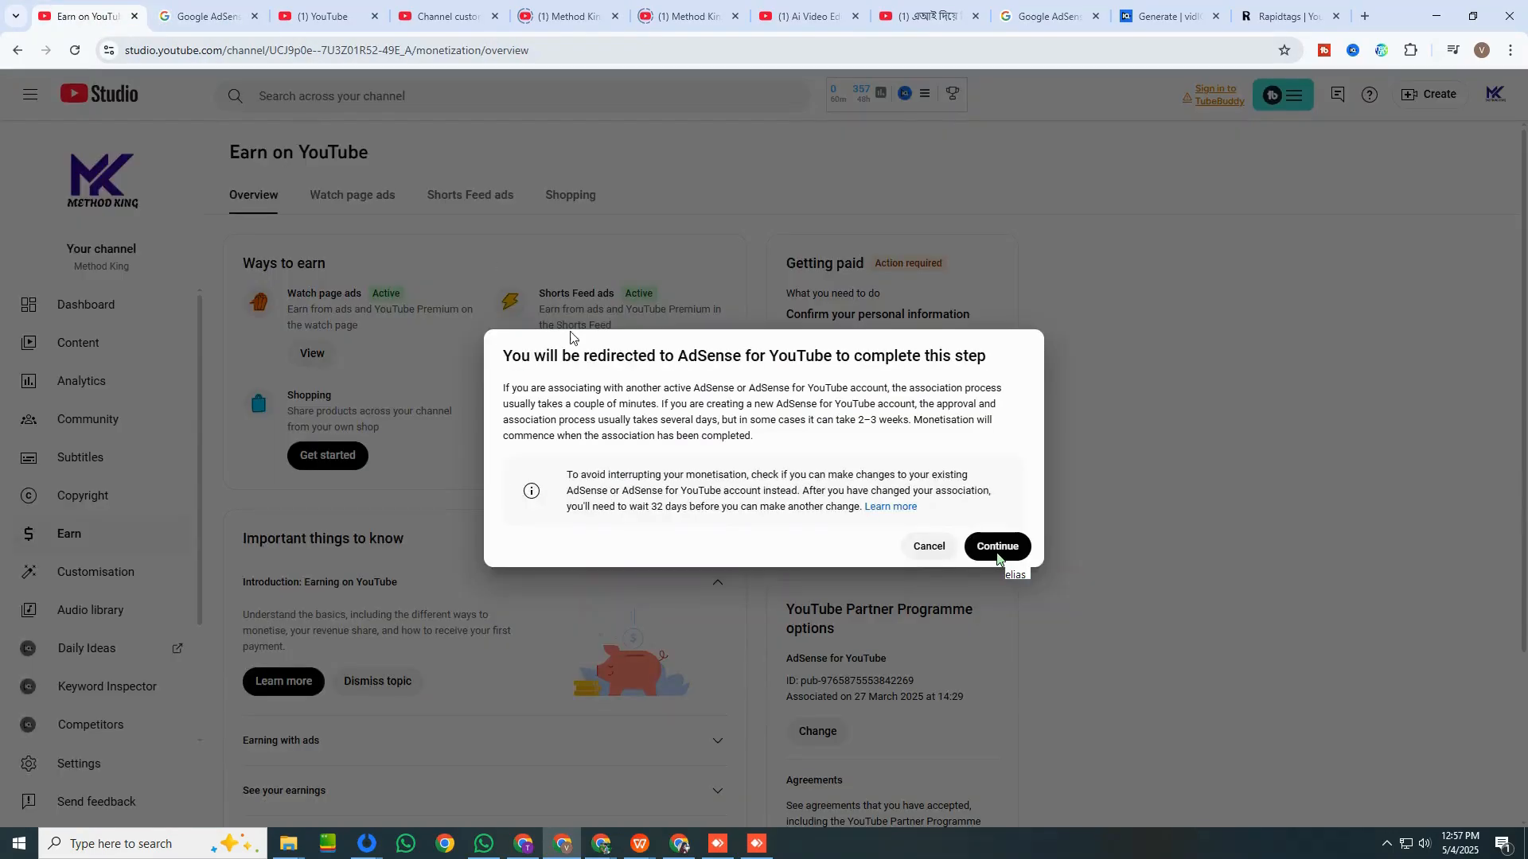
{"action": "left_click", "coordinate": [927, 546]}
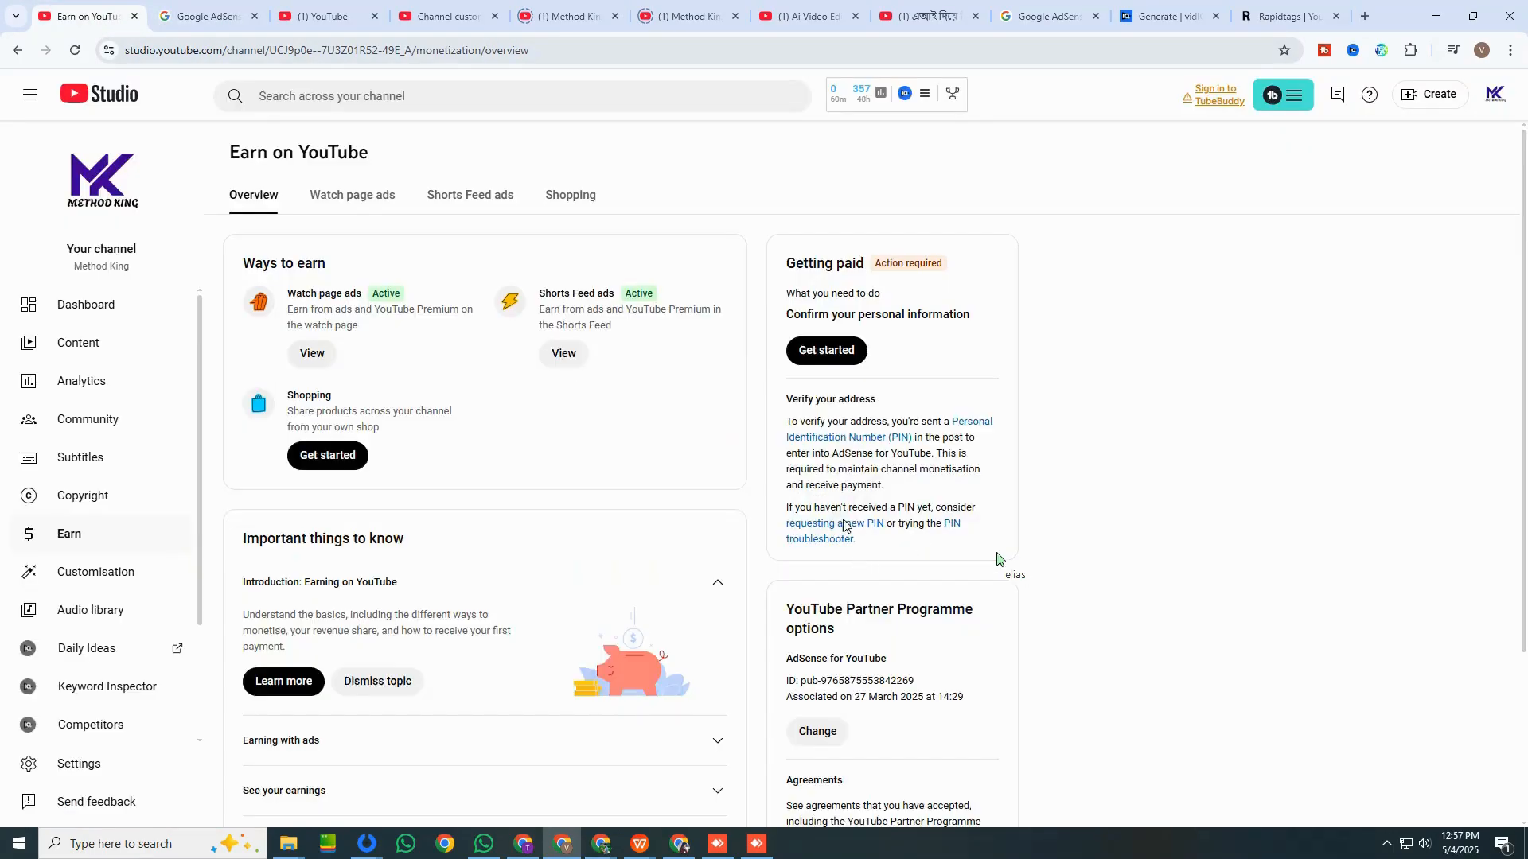
Request the AdSense for YouTube association change again, read the redirect notice and continue to AdSense.
{"action": "left_click", "coordinate": [820, 730]}
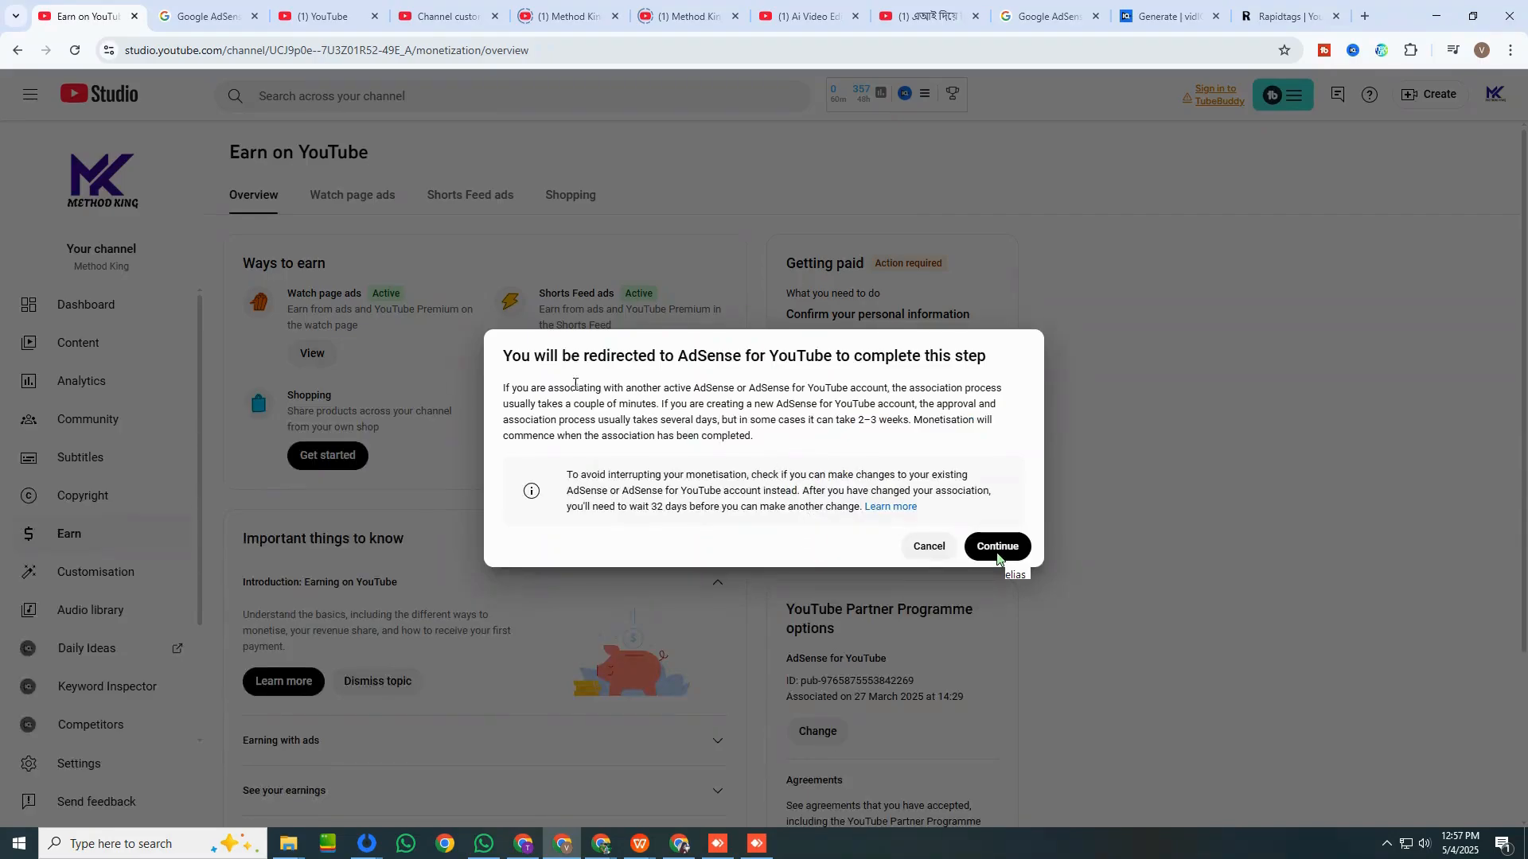
{"action": "left_click_drag", "start_coordinate": [550, 360], "coordinate": [1044, 120]}
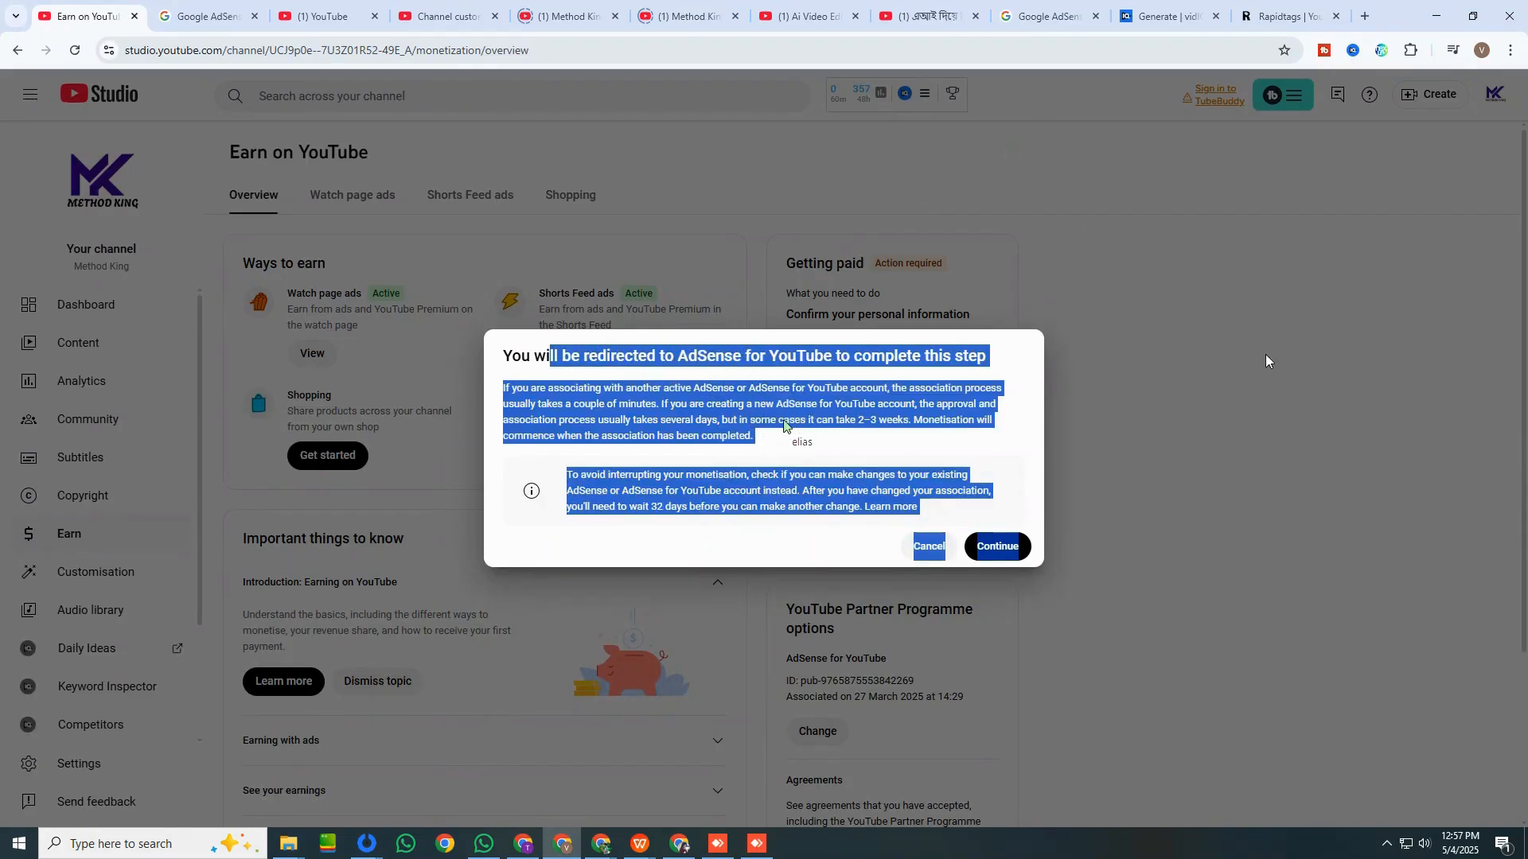
{"action": "left_click", "coordinate": [863, 454]}
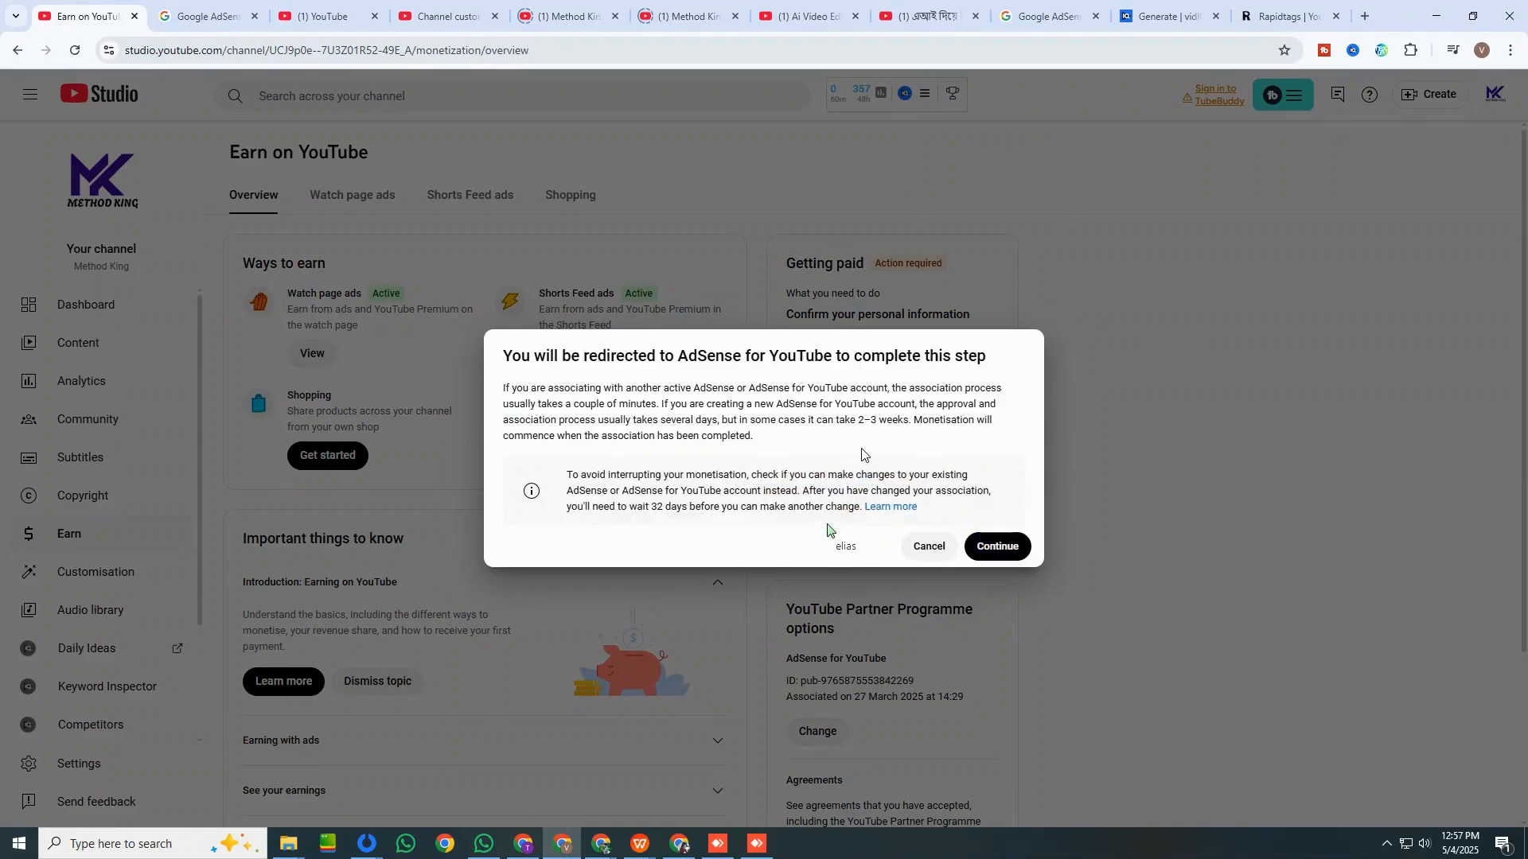
{"action": "left_click", "coordinate": [986, 546]}
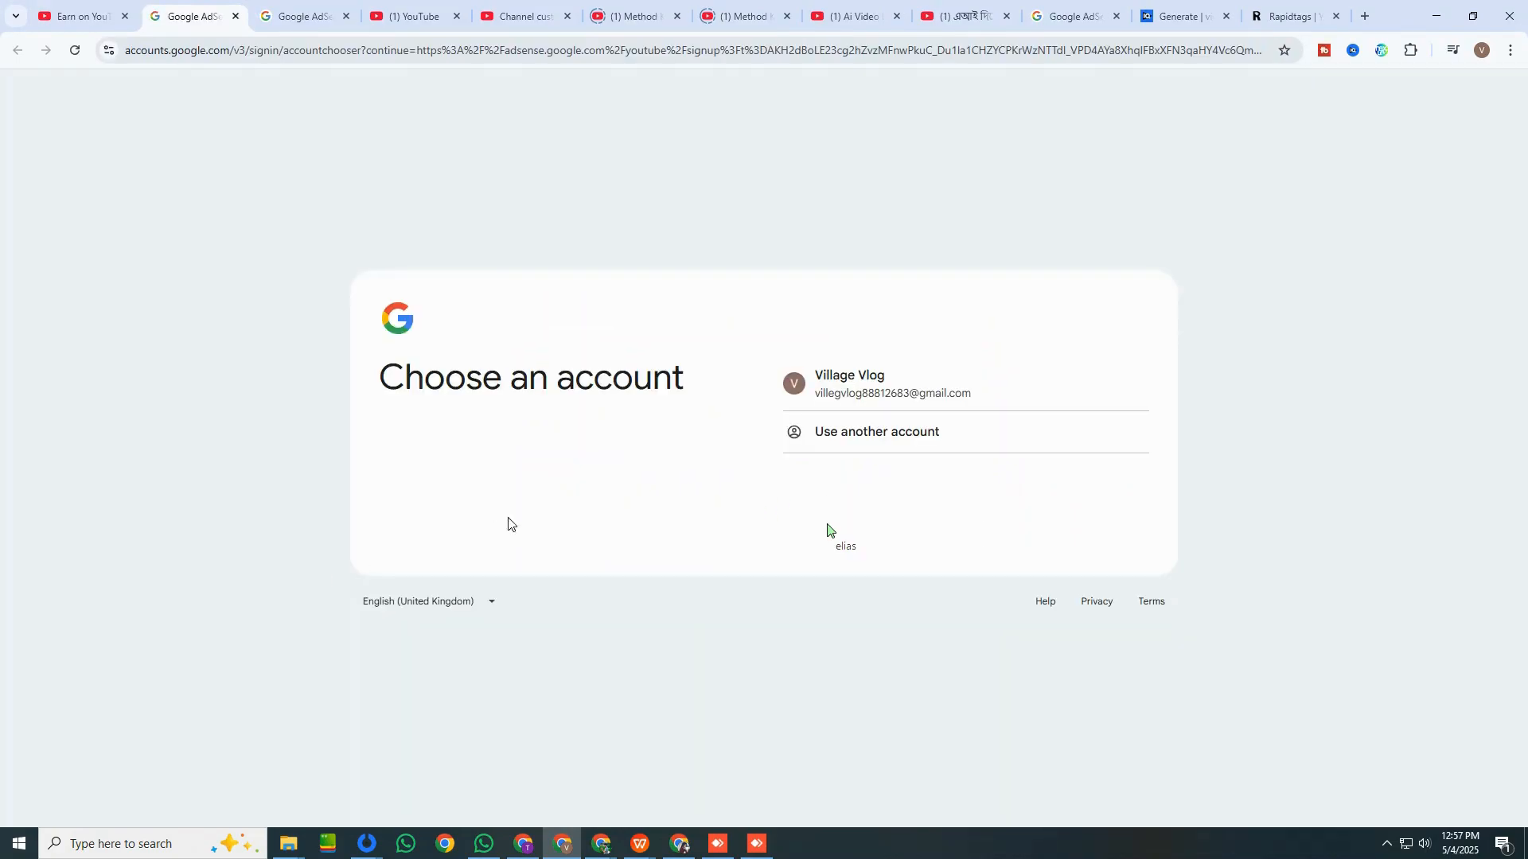
Review the association timing in the redirect notice and choose the channel's Google account to open the AdSense for YouTube sign-up.
{"action": "left_click", "coordinate": [842, 386]}
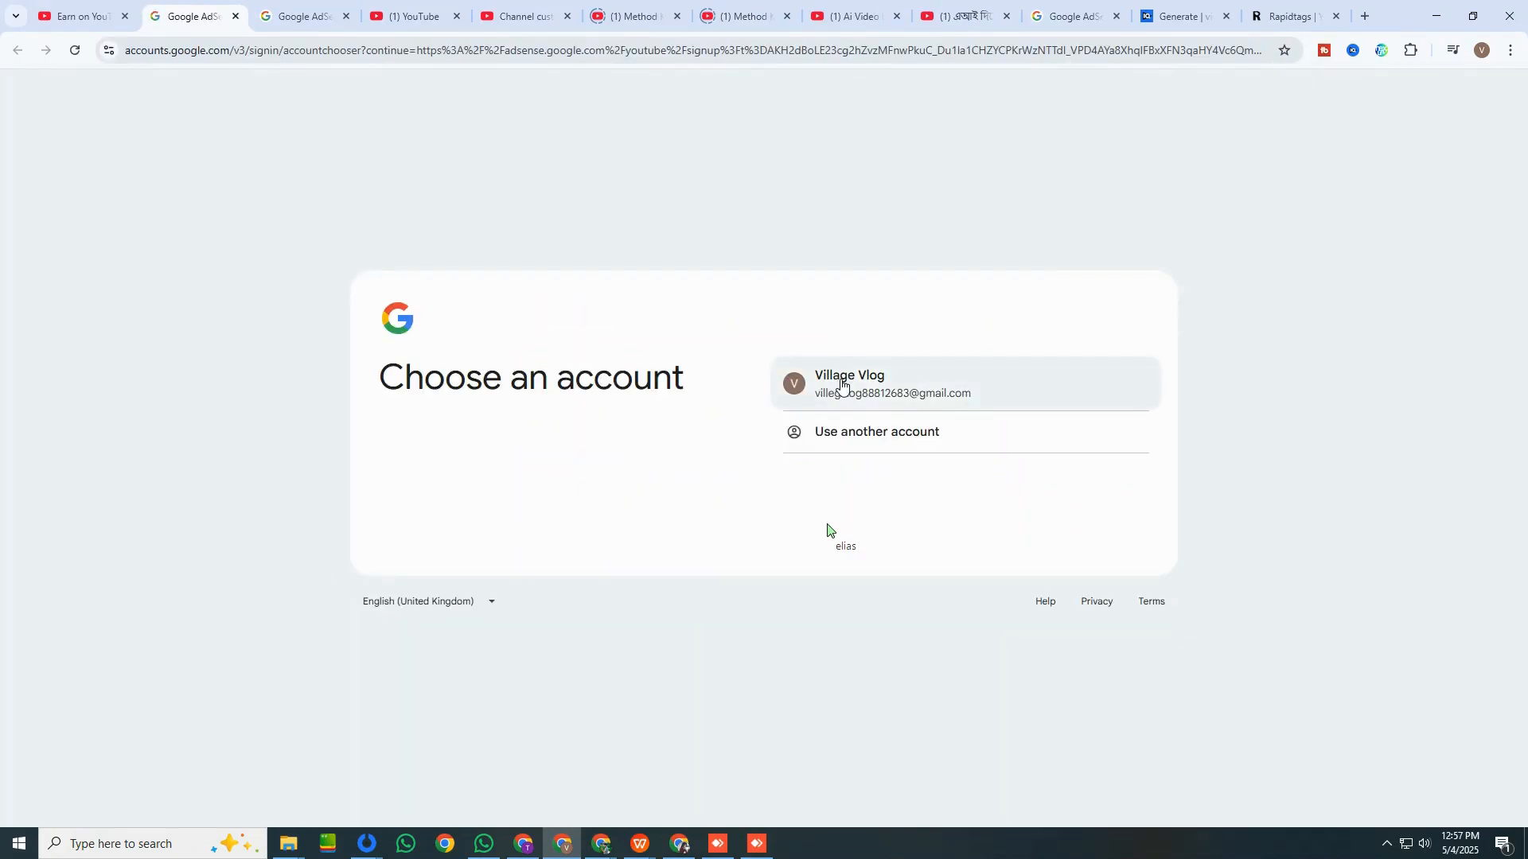
{"action": "left_click", "coordinate": [89, 18]}
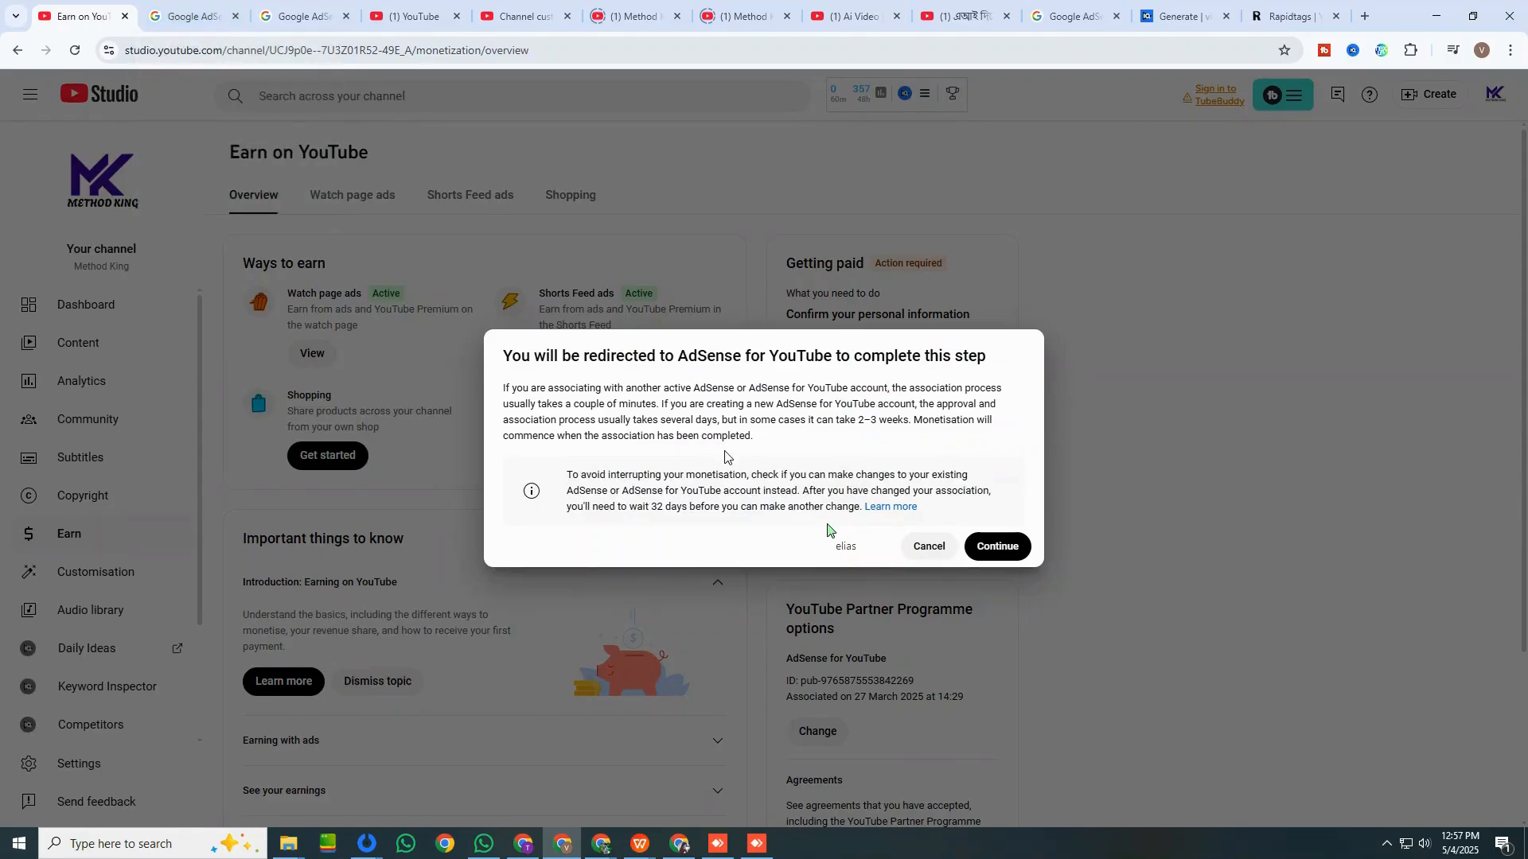
{"action": "left_click_drag", "start_coordinate": [520, 430], "coordinate": [629, 435]}
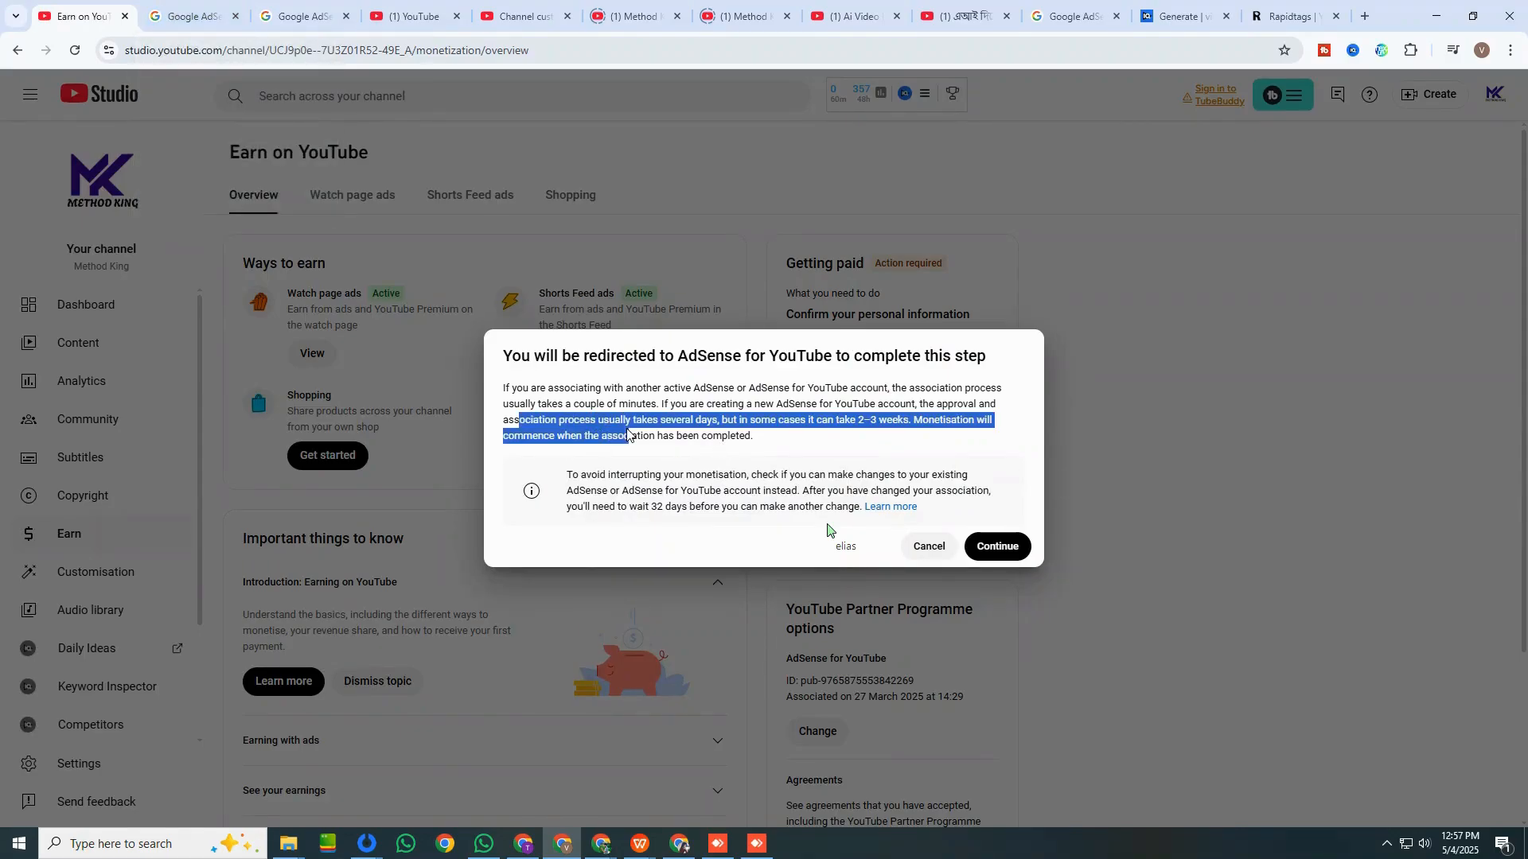
{"action": "left_click_drag", "start_coordinate": [760, 452], "coordinate": [814, 457]}
{"action": "left_click_drag", "start_coordinate": [535, 388], "coordinate": [669, 388]}
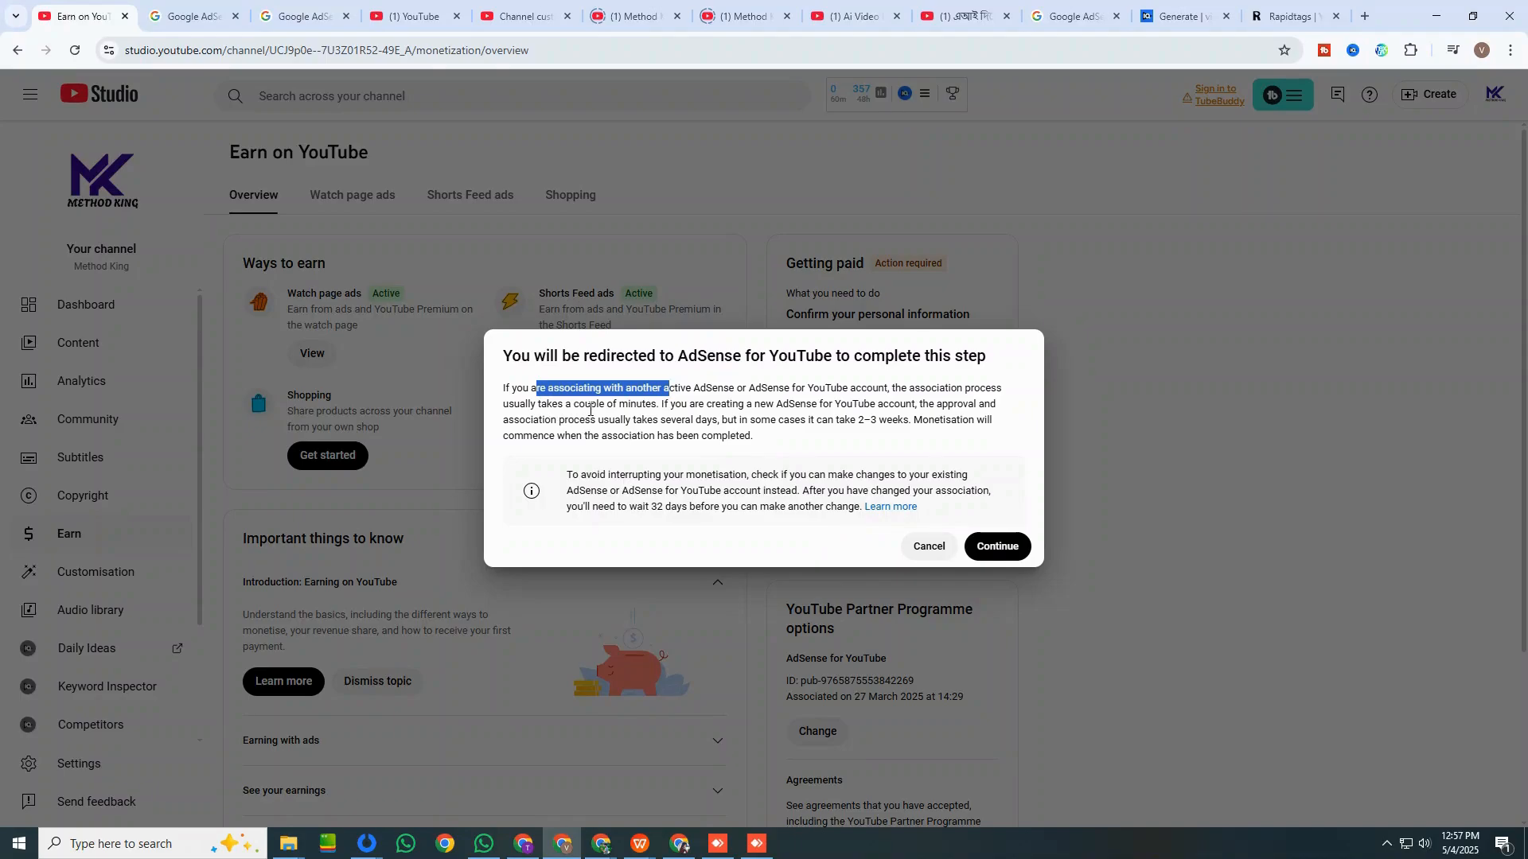
{"action": "left_click", "coordinate": [168, 16]}
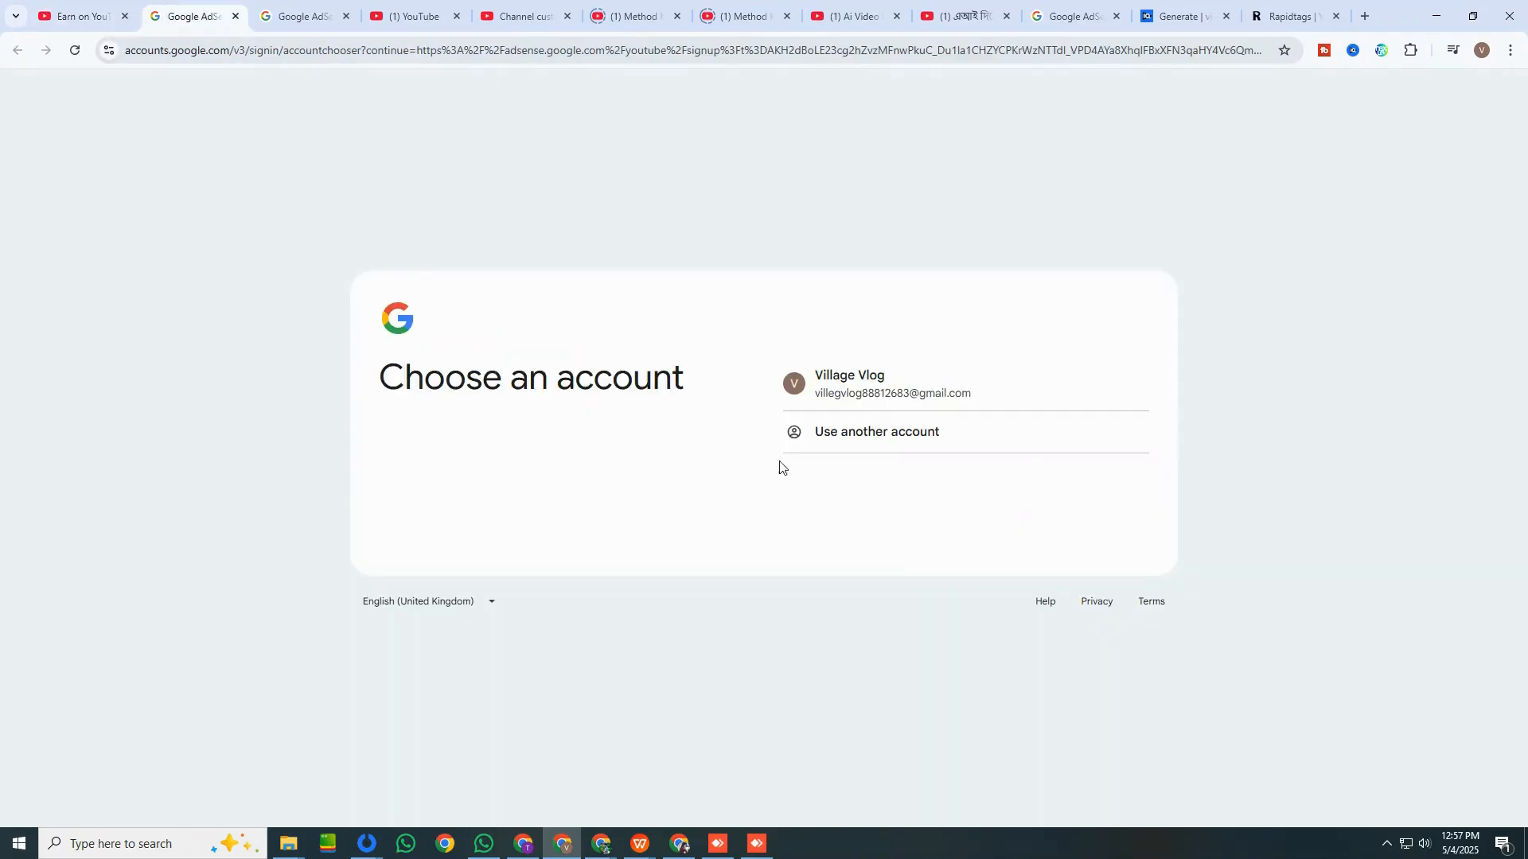
{"action": "left_click", "coordinate": [882, 377]}
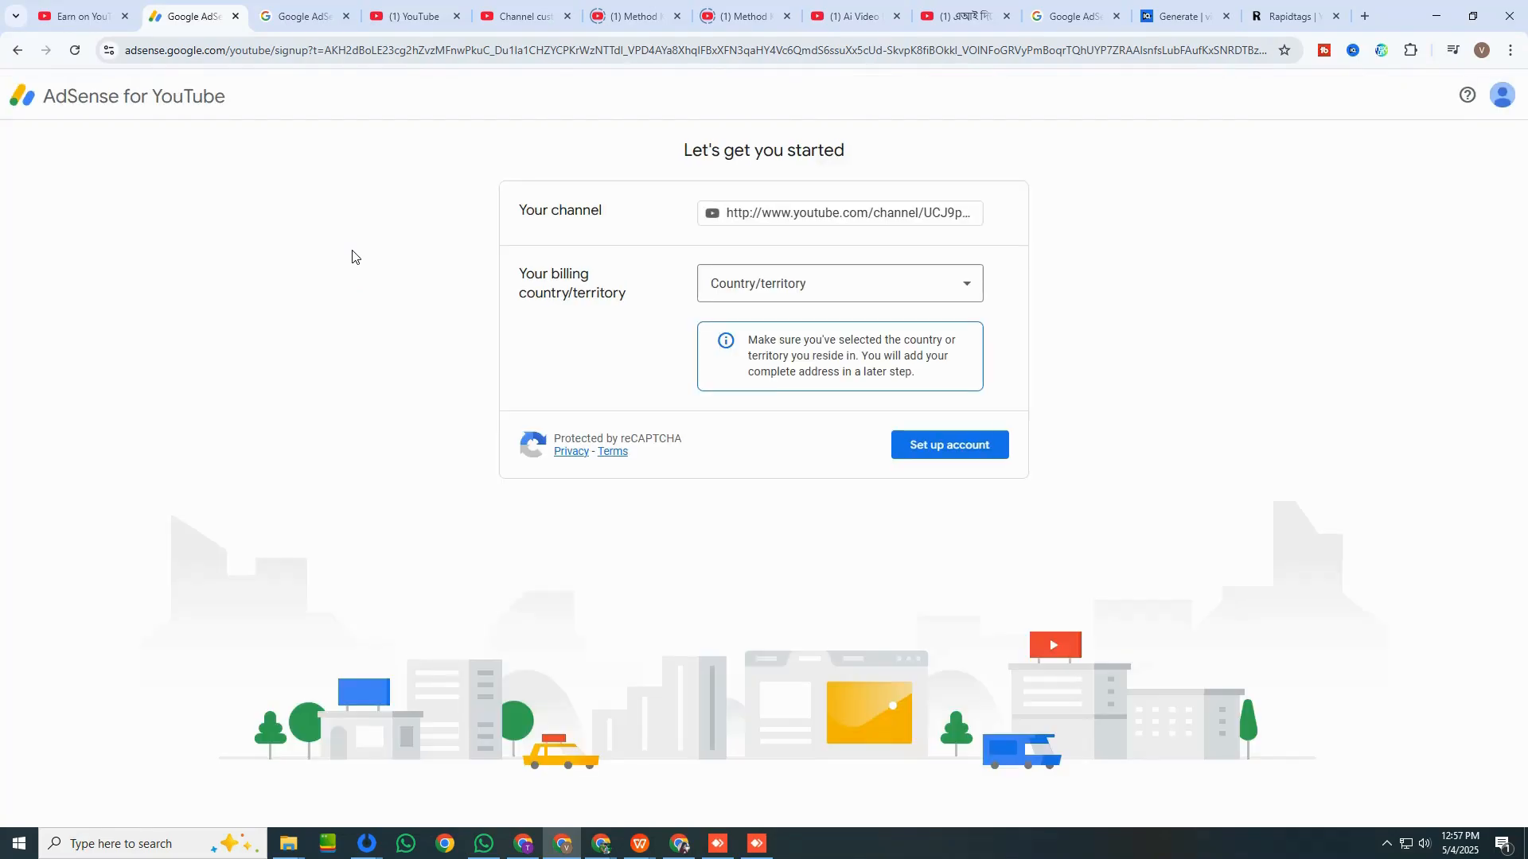
Set the billing country/territory to Bangladesh in the AdSense for YouTube sign-up form.
{"action": "left_click", "coordinate": [797, 285]}
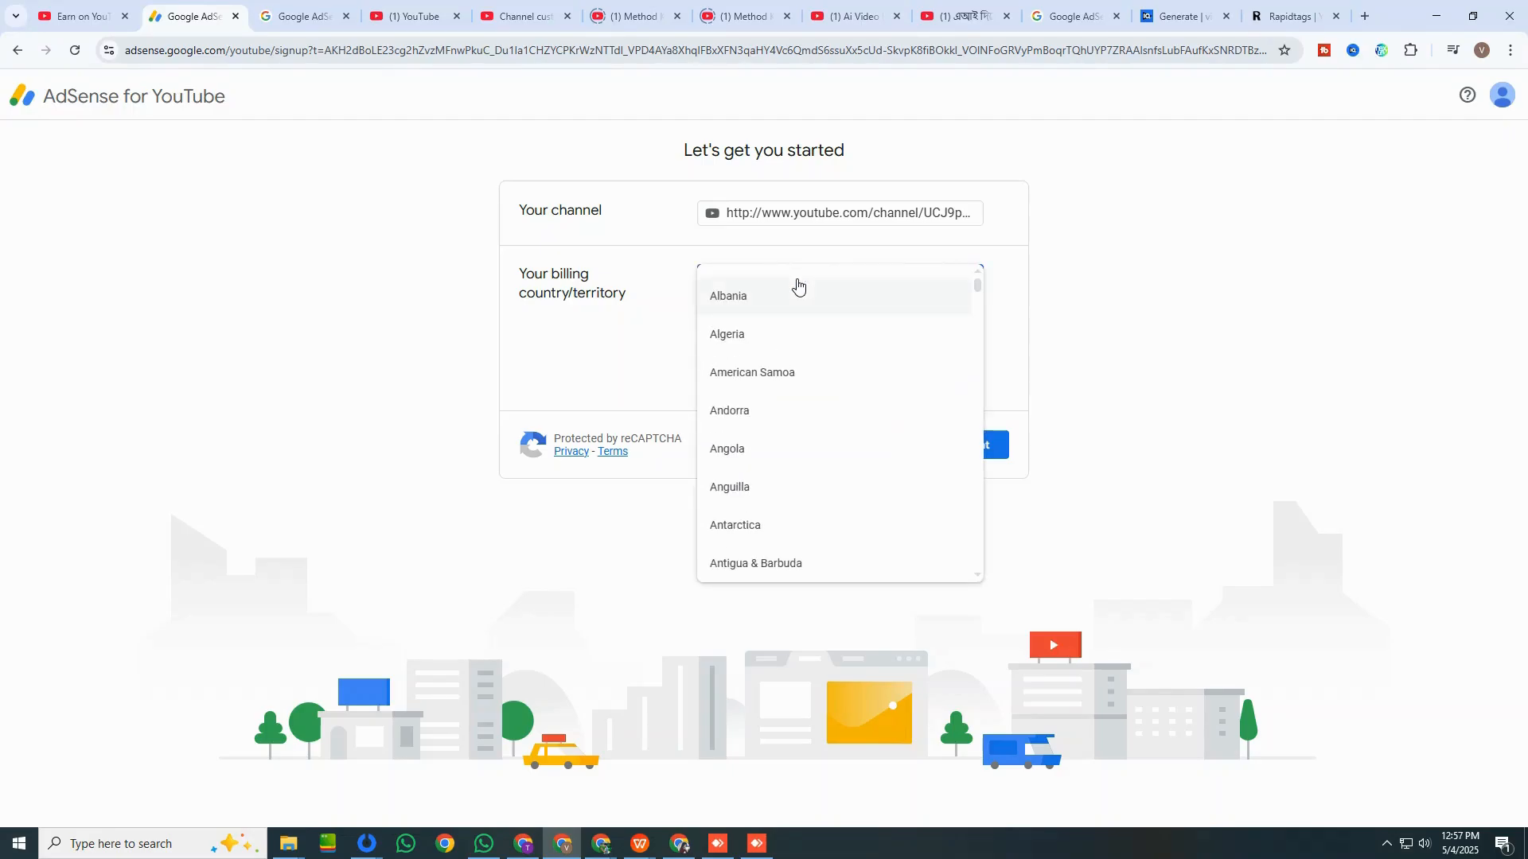
{"action": "scroll", "coordinate": [800, 461], "scroll_direction": "down", "scroll_amount": 6}
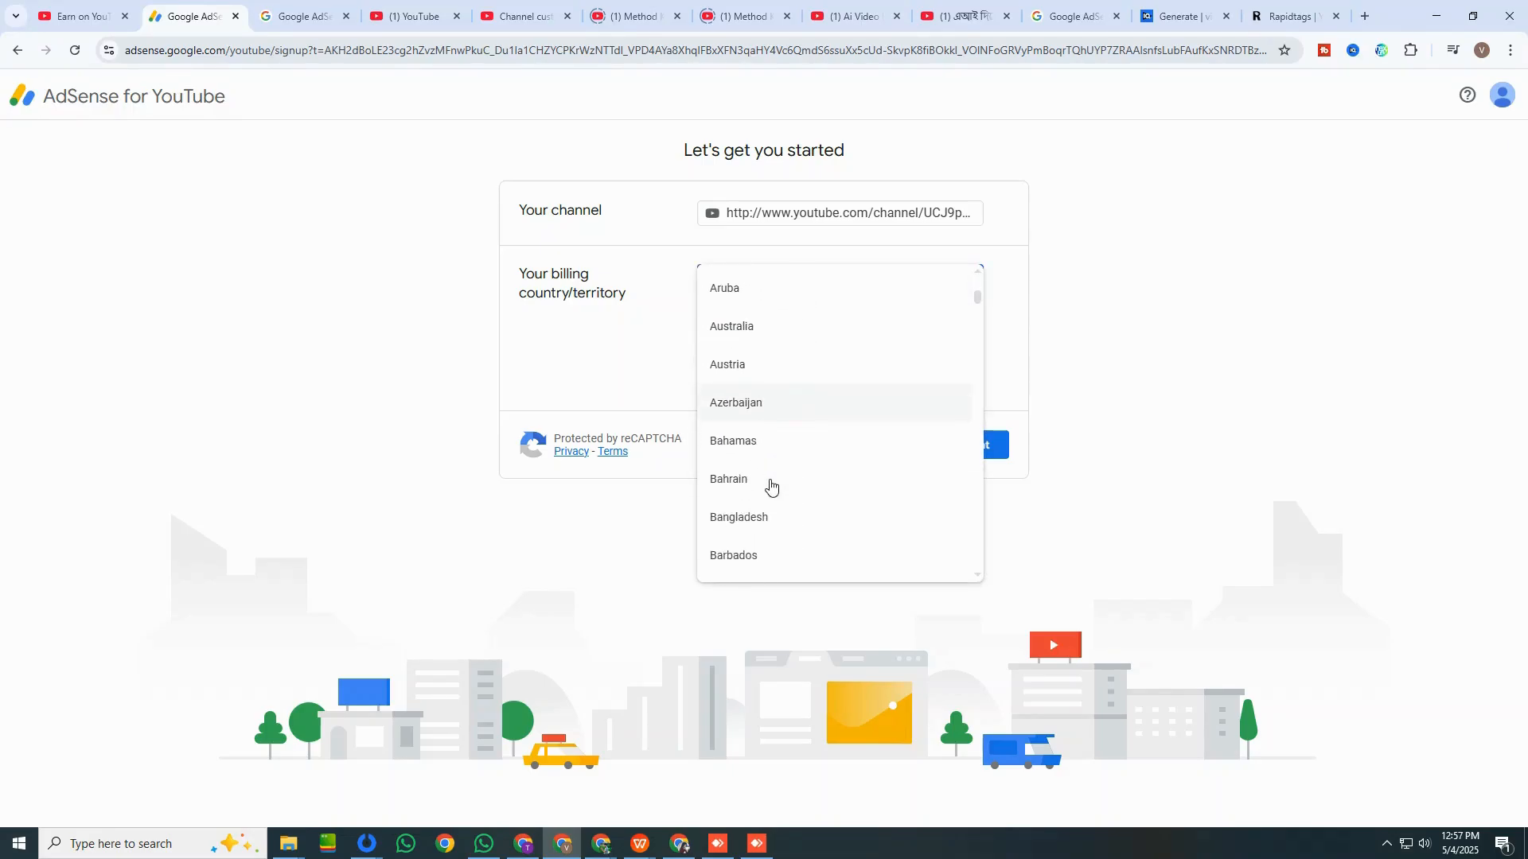
{"action": "left_click", "coordinate": [740, 429]}
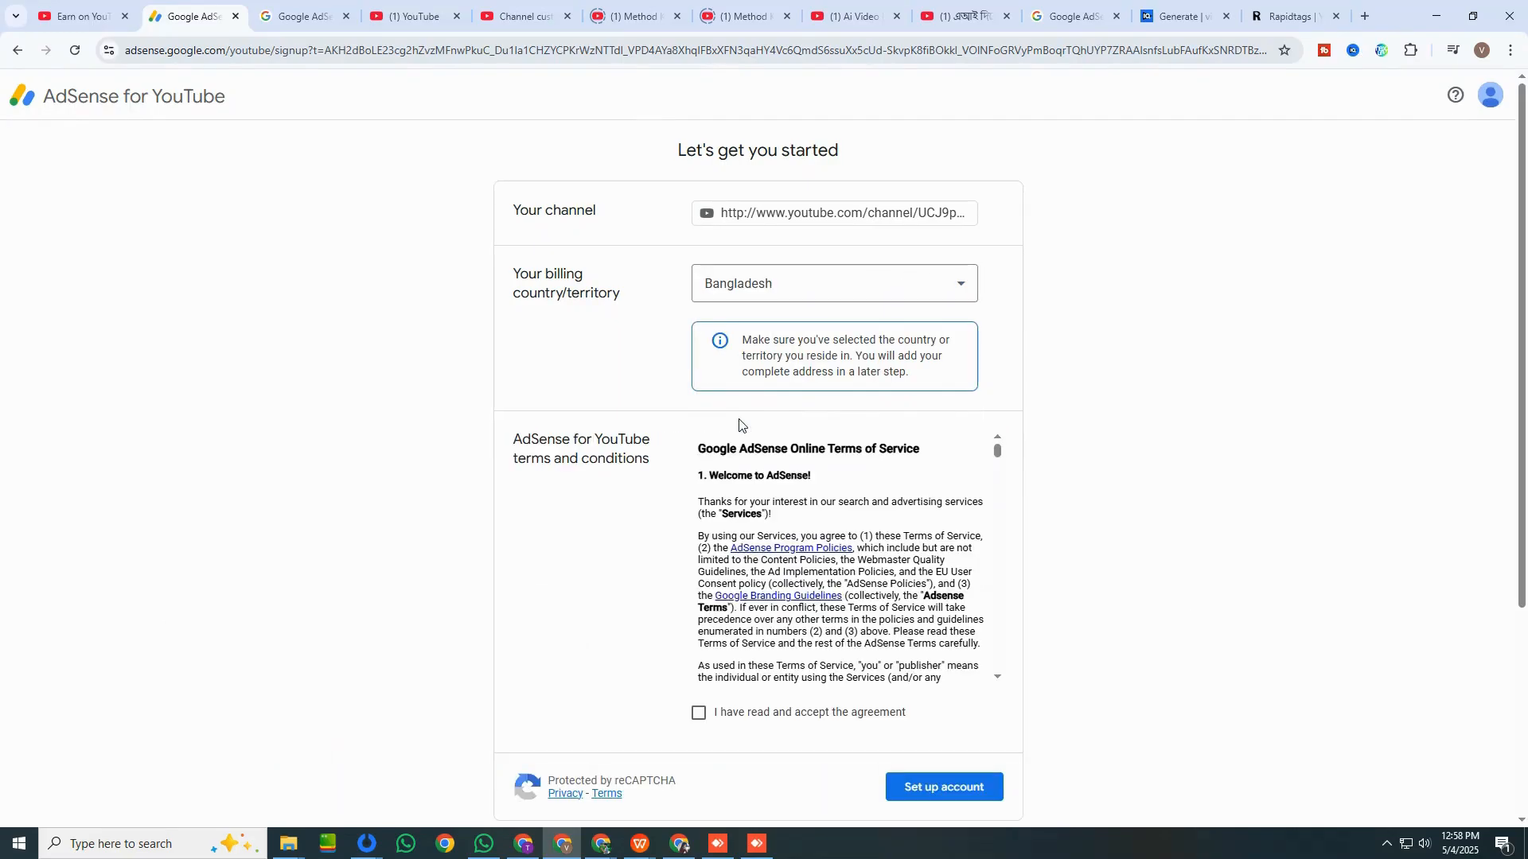
Go through the AdSense for YouTube terms and conditions to the end and accept the agreement.
{"action": "scroll", "coordinate": [745, 510], "scroll_direction": "down", "scroll_amount": 15}
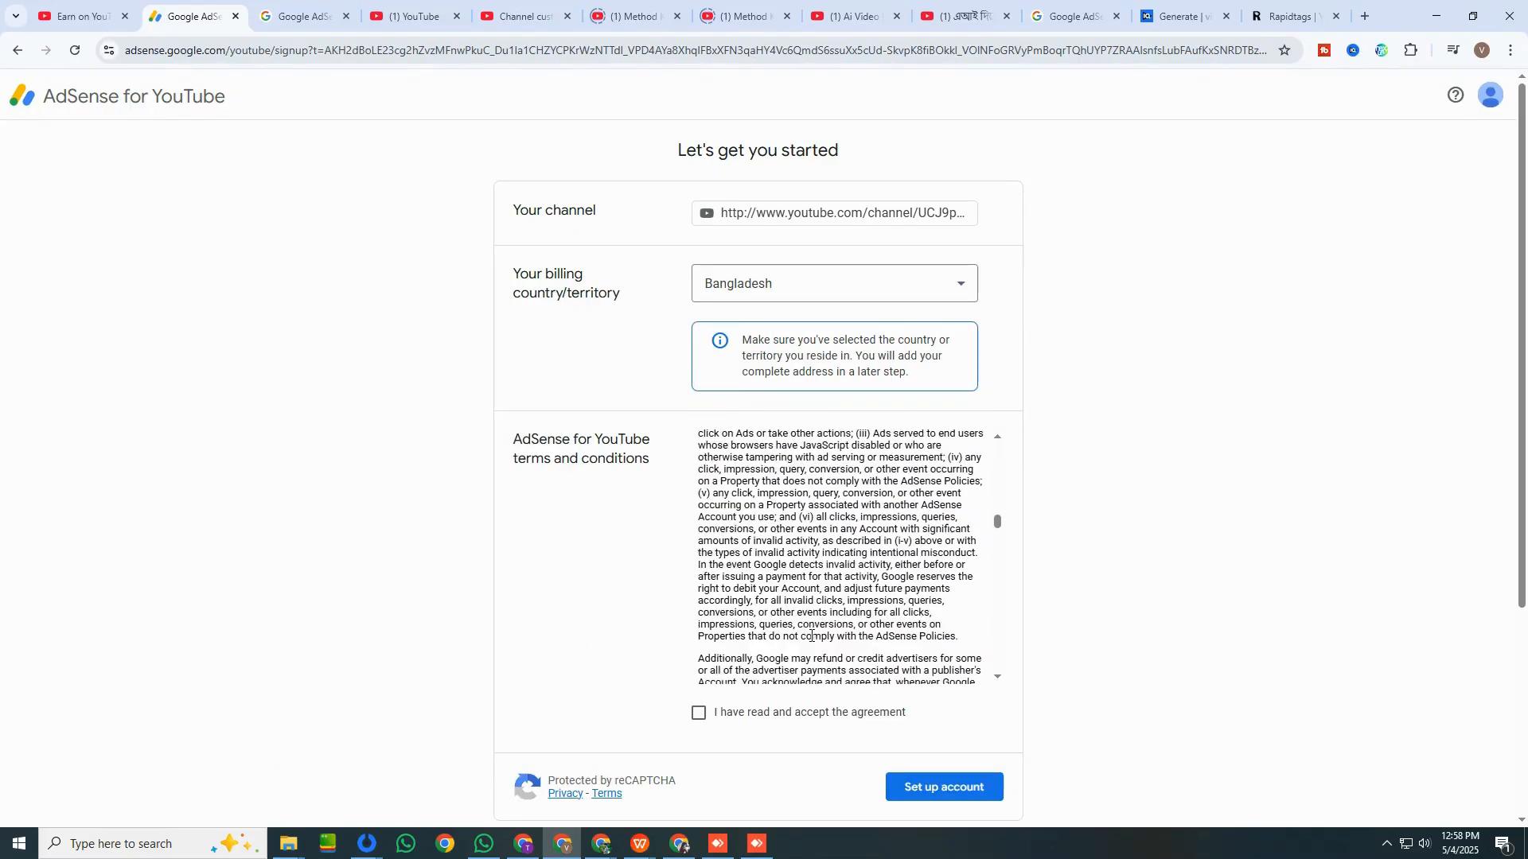
{"action": "scroll", "coordinate": [812, 635], "scroll_direction": "down", "scroll_amount": 15}
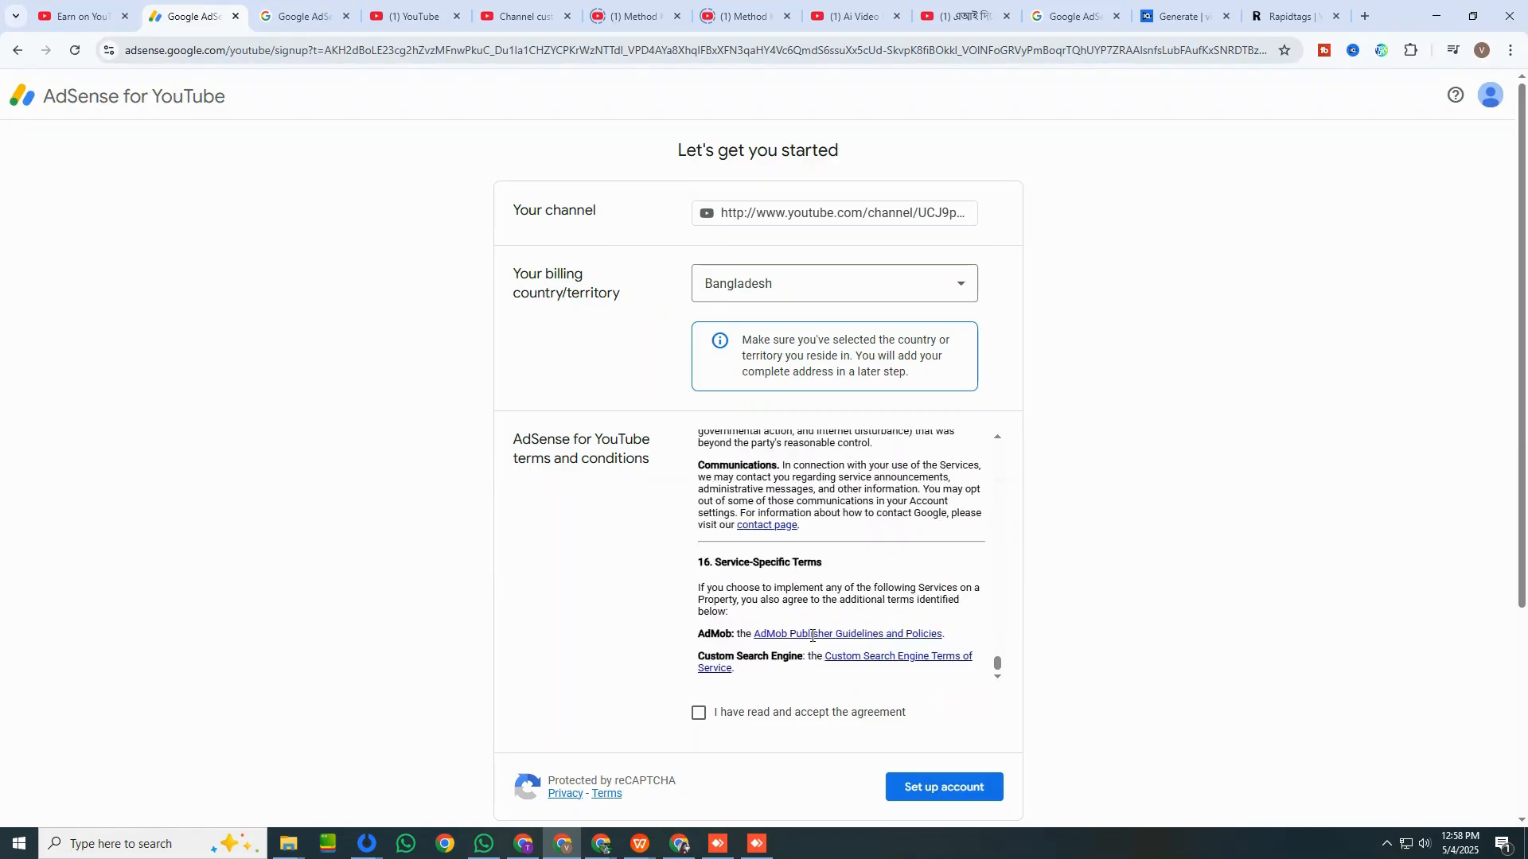
{"action": "left_click", "coordinate": [698, 712]}
{"action": "scroll", "coordinate": [506, 429], "scroll_direction": "down", "scroll_amount": 4}
{"action": "left_click", "coordinate": [67, 19]}
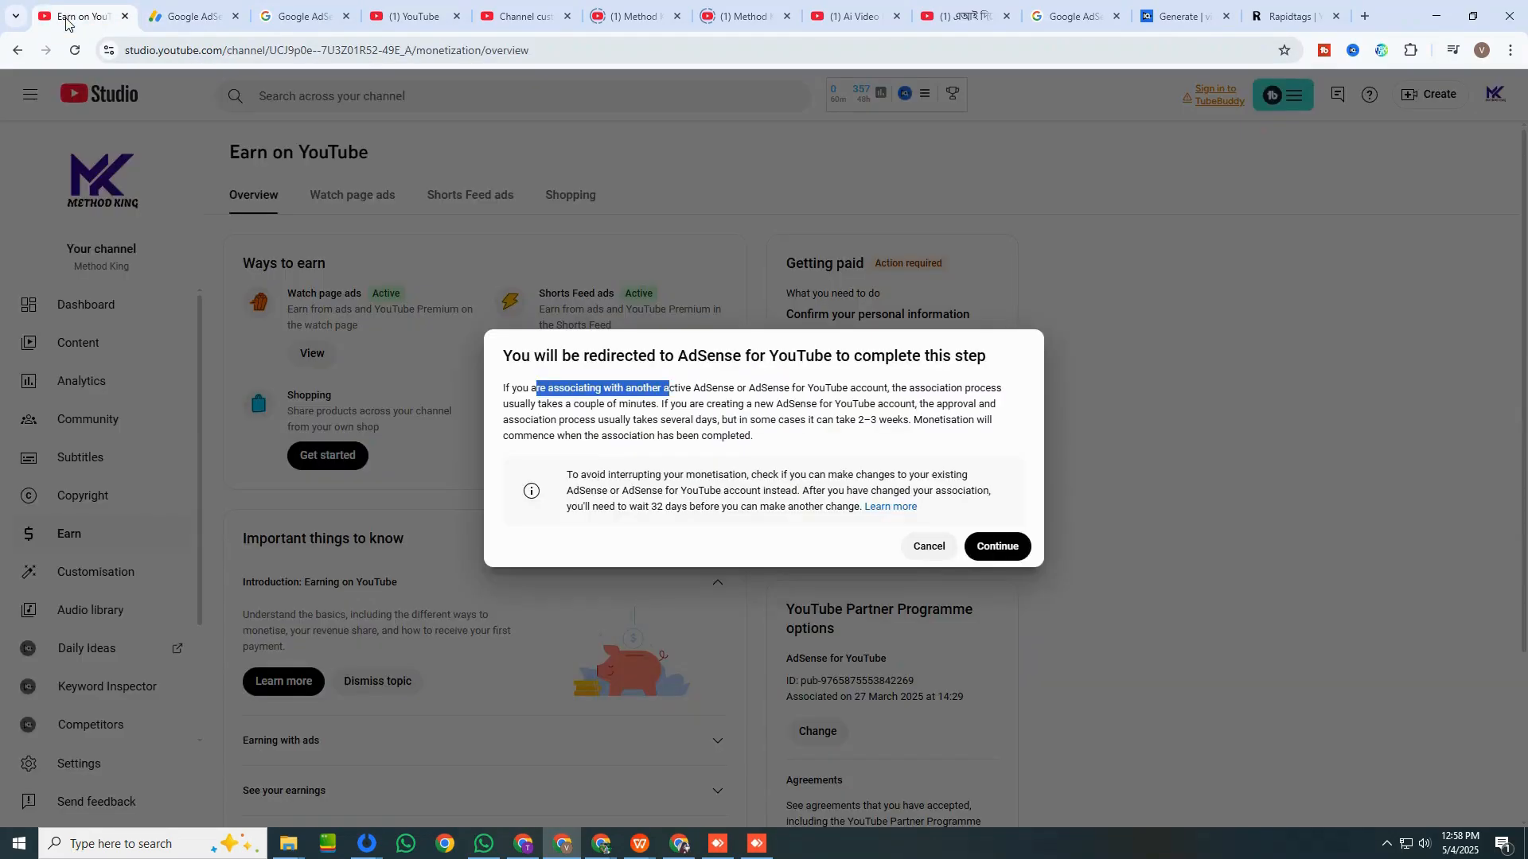
{"action": "left_click", "coordinate": [190, 16]}
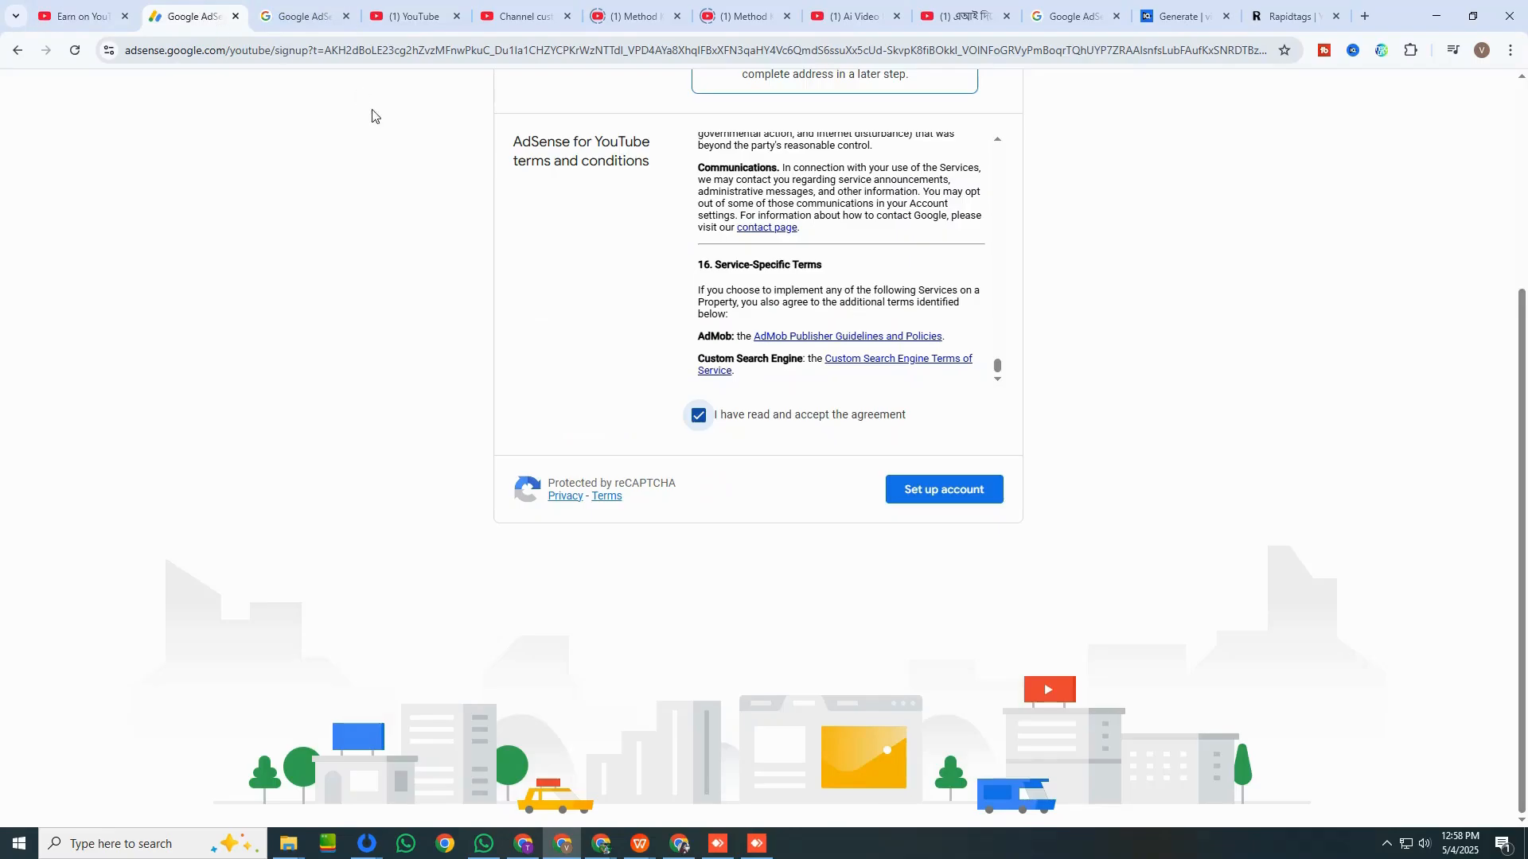
{"action": "scroll", "coordinate": [406, 358], "scroll_direction": "up", "scroll_amount": 4}
Search Google for "adsense sign up" in the unused account-chooser tab and open the Create an AdSense account help page.
{"action": "left_click", "coordinate": [307, 17]}
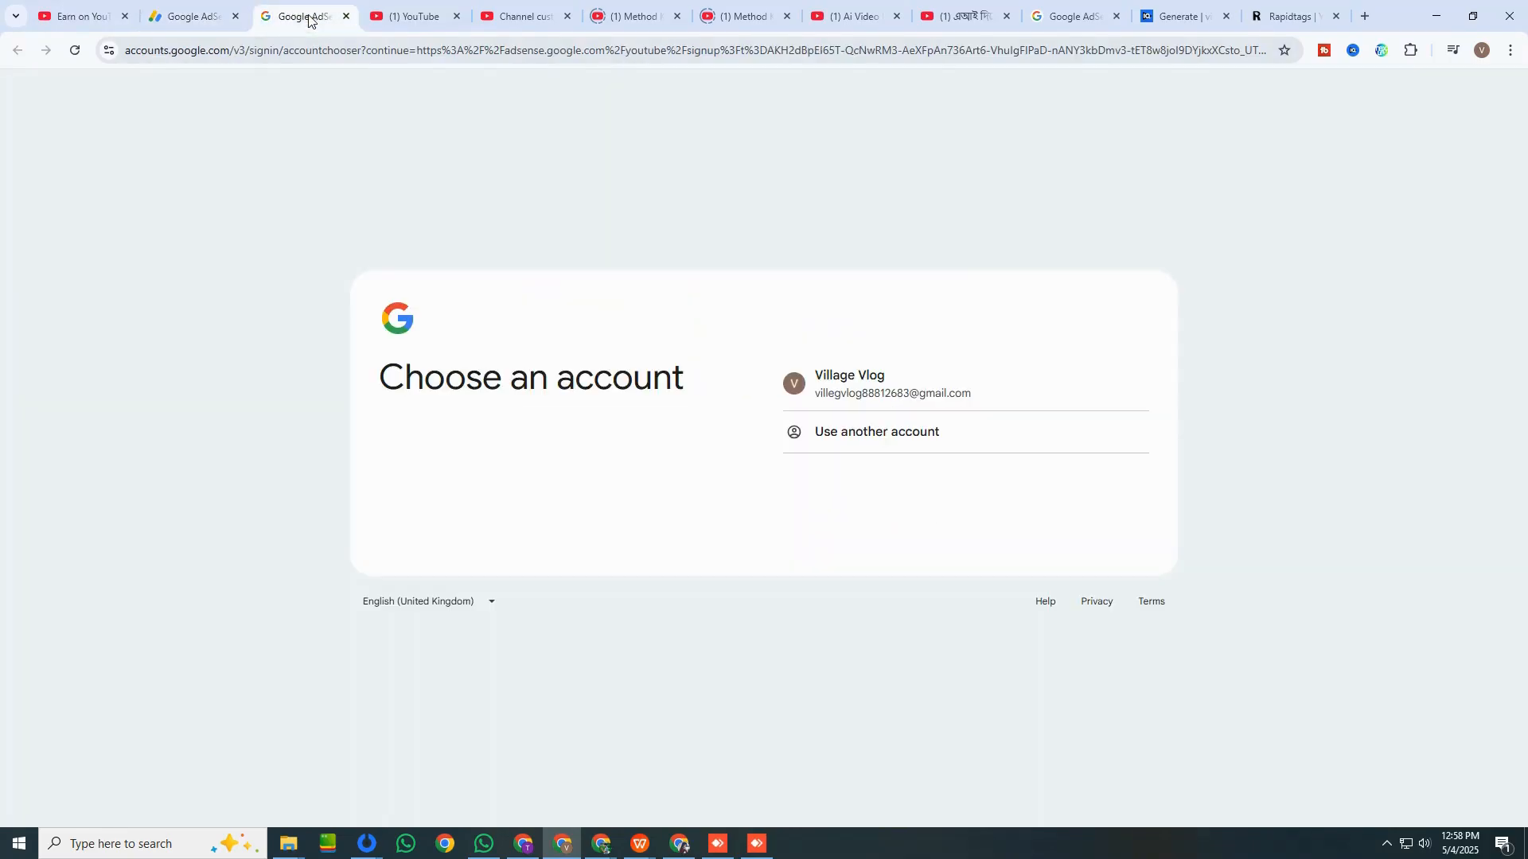
{"action": "left_click", "coordinate": [391, 42]}
{"action": "type", "text": "a"}
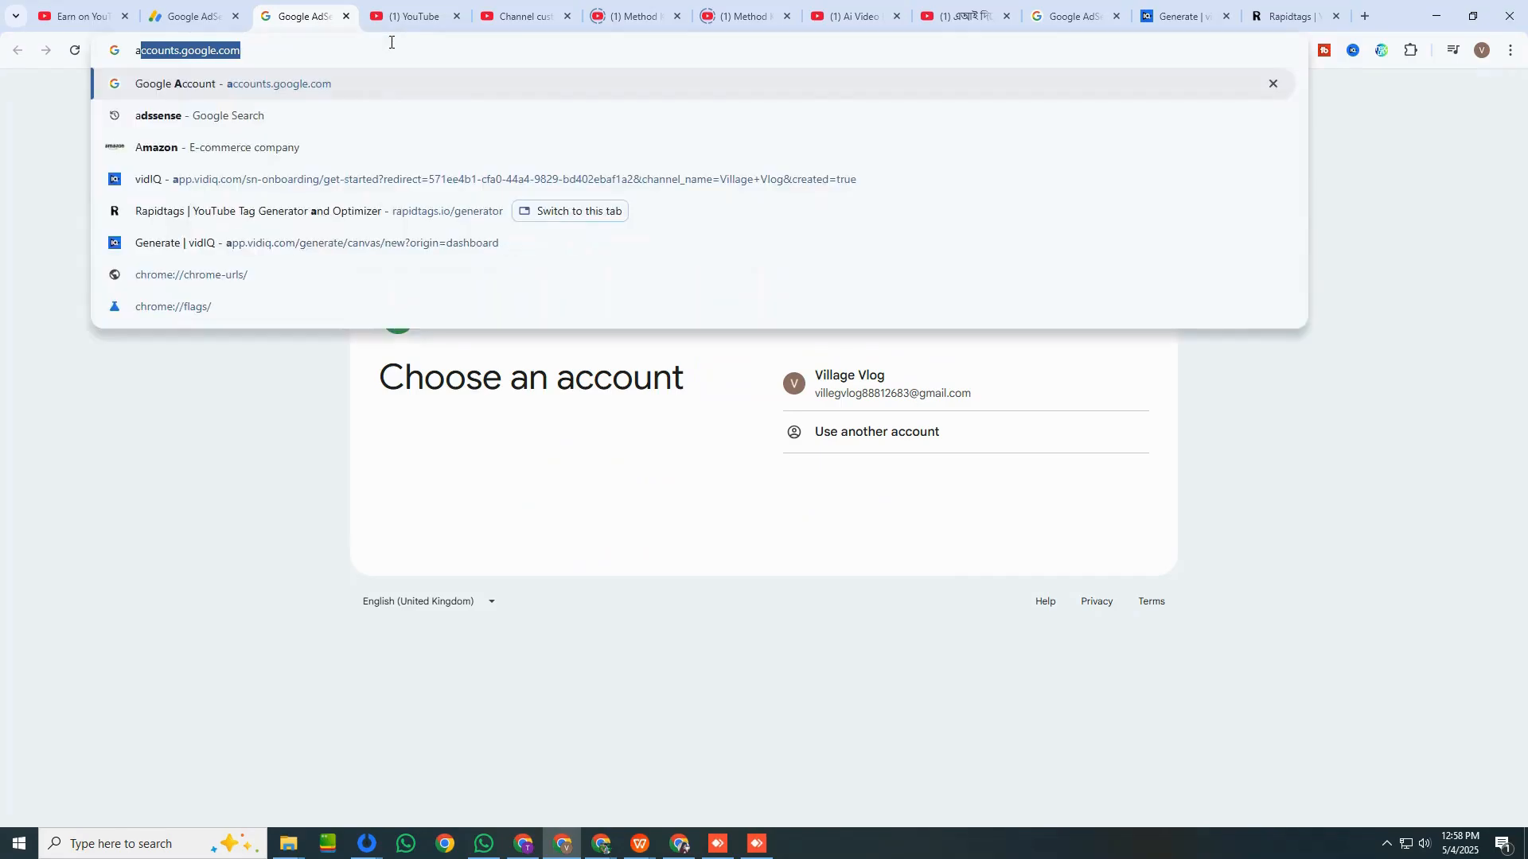
{"action": "type", "text": "dsence"}
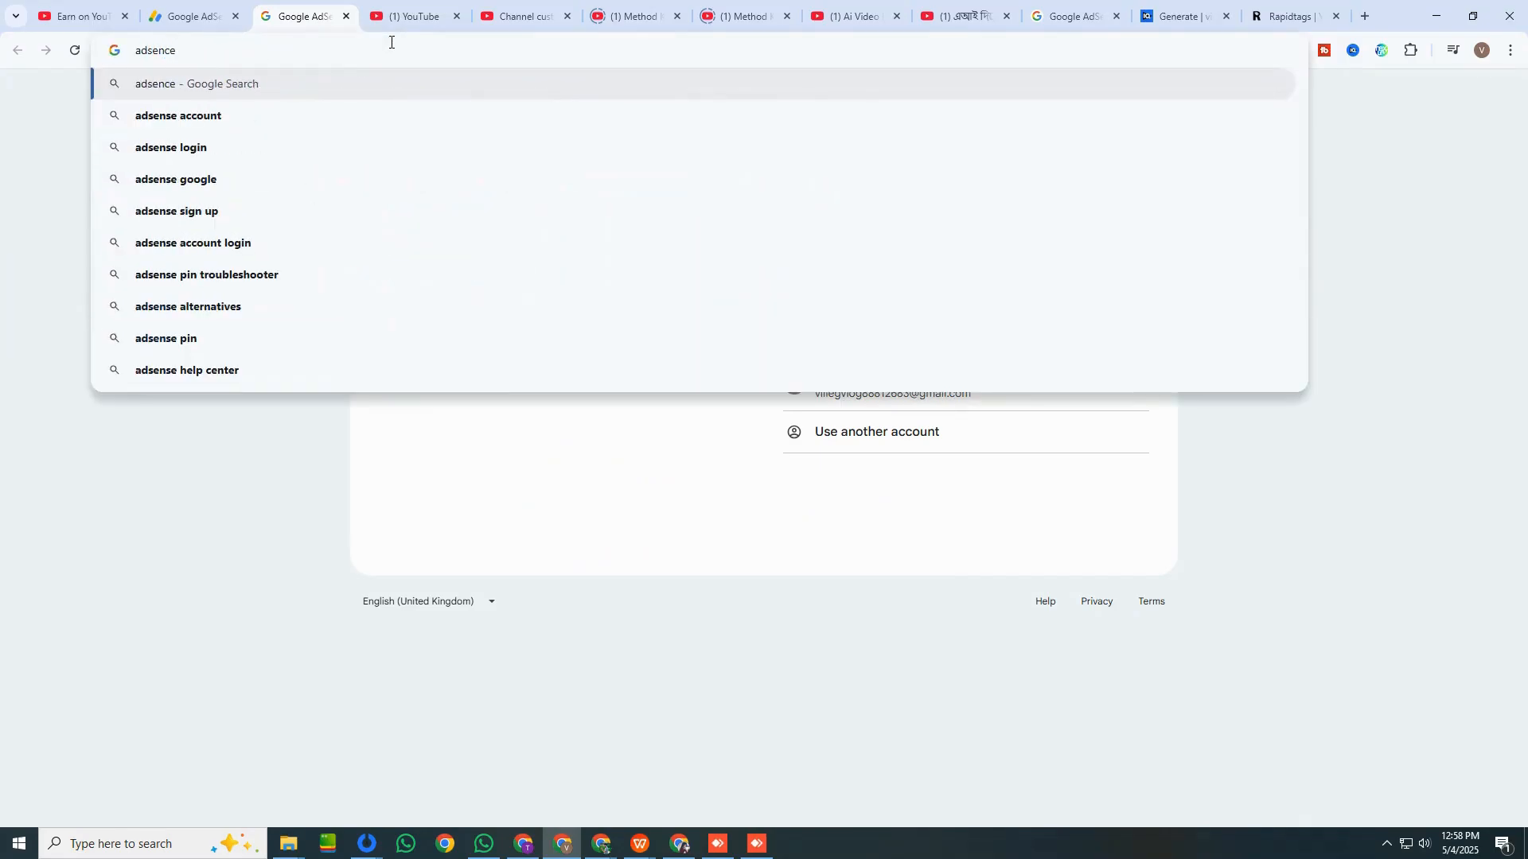
{"action": "left_click", "coordinate": [208, 211]}
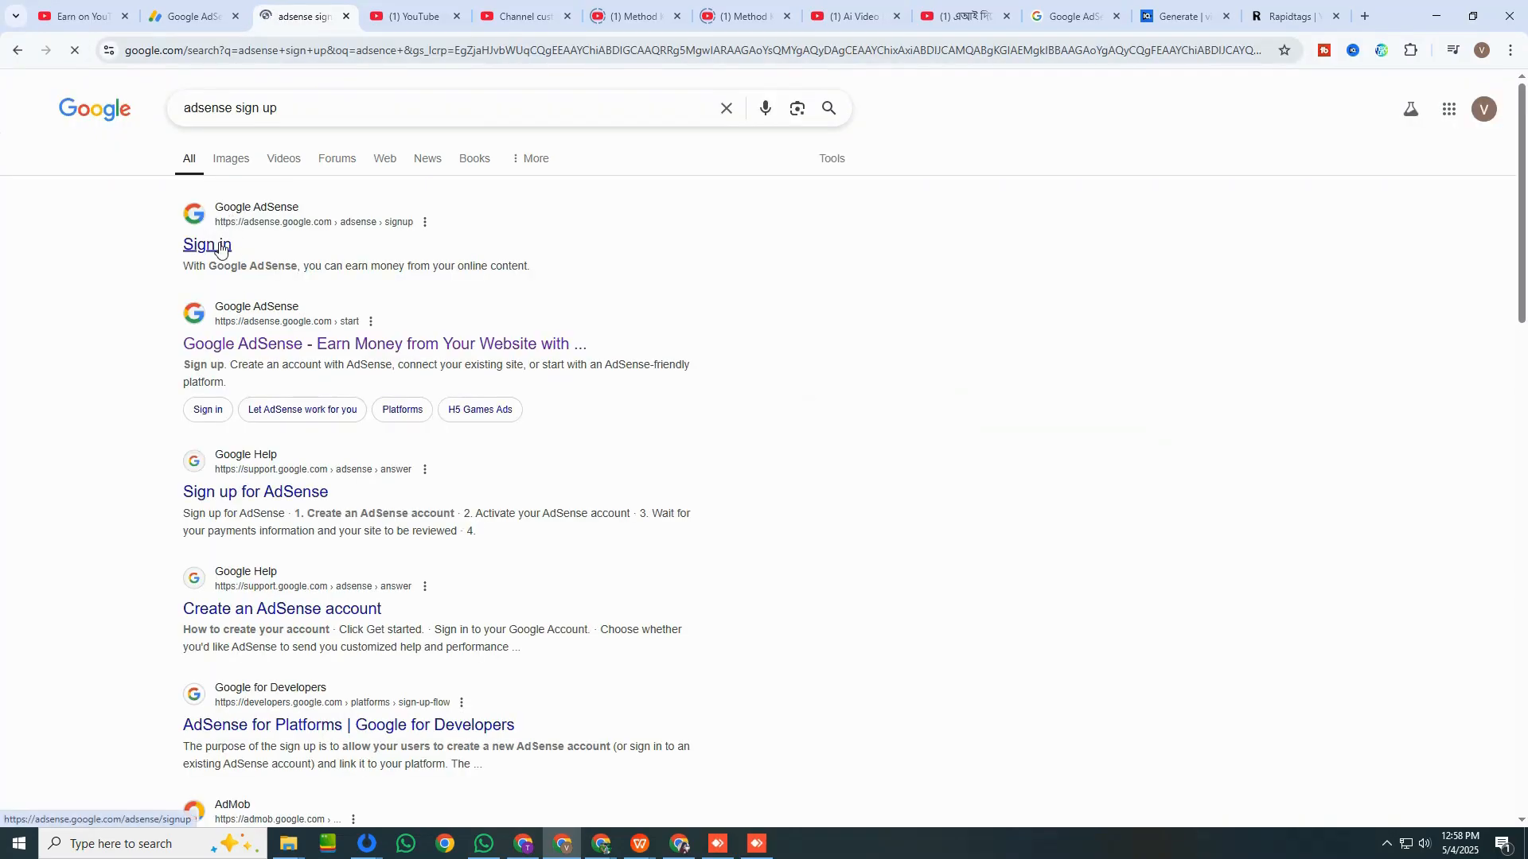
{"action": "left_click", "coordinate": [255, 495]}
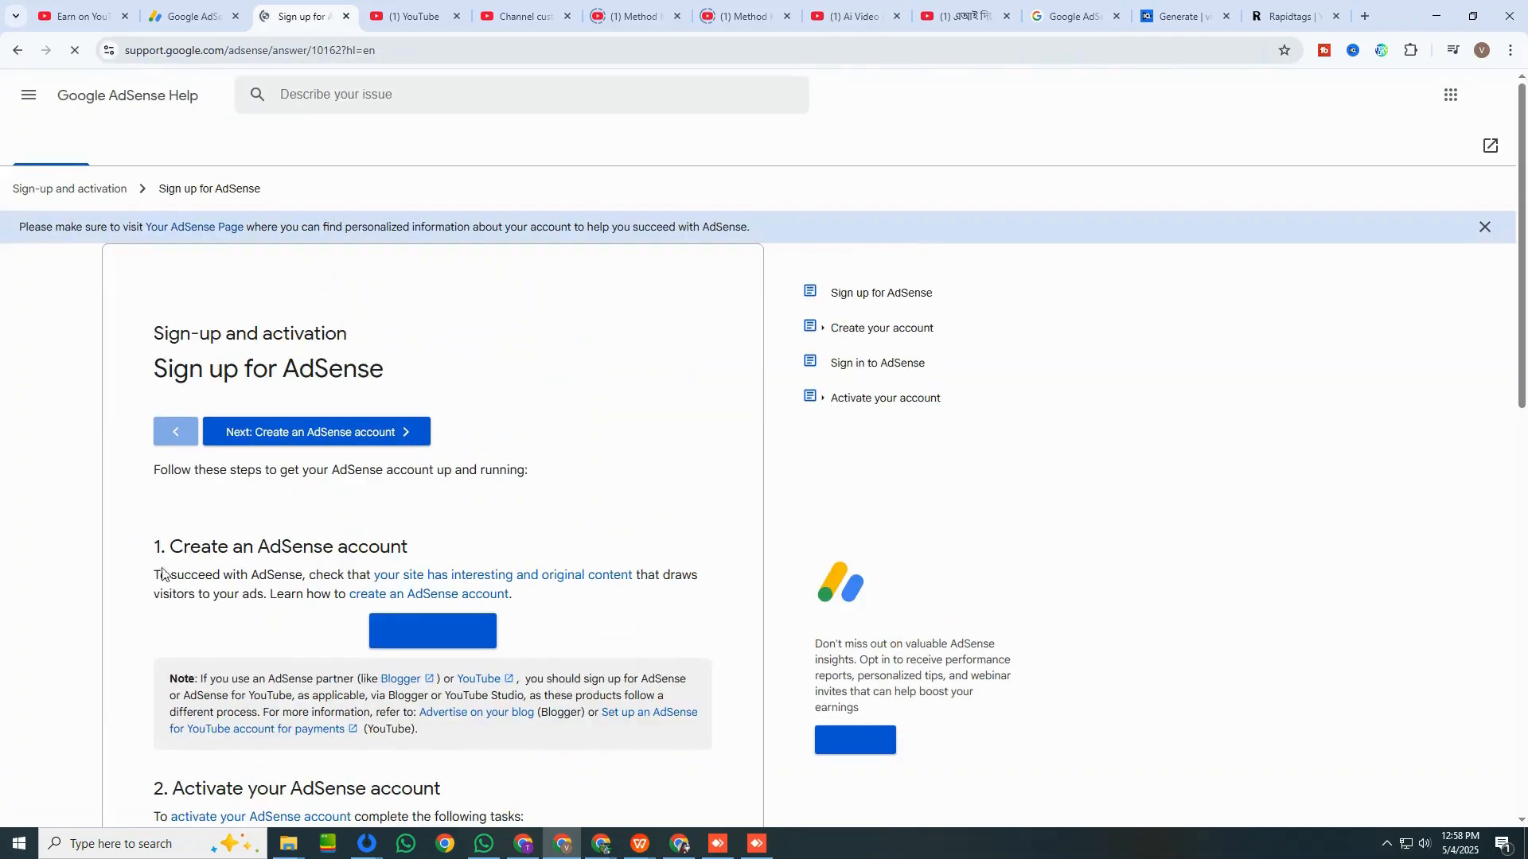
{"action": "left_click", "coordinate": [385, 432]}
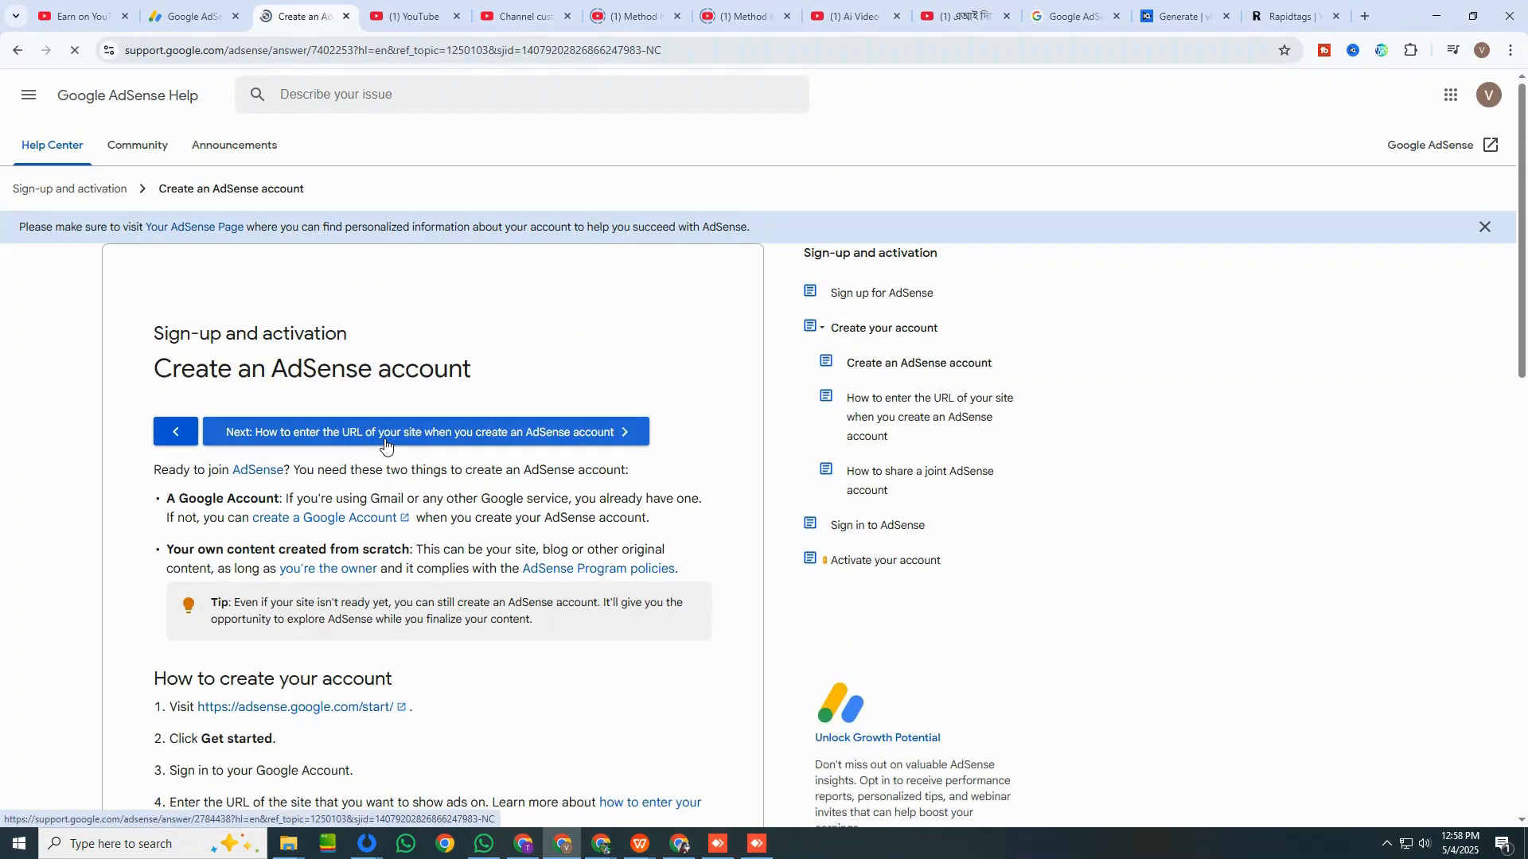
Page through the AdSense sign-up help articles from Create an AdSense account to Enter your payments information.
{"action": "left_click", "coordinate": [385, 443]}
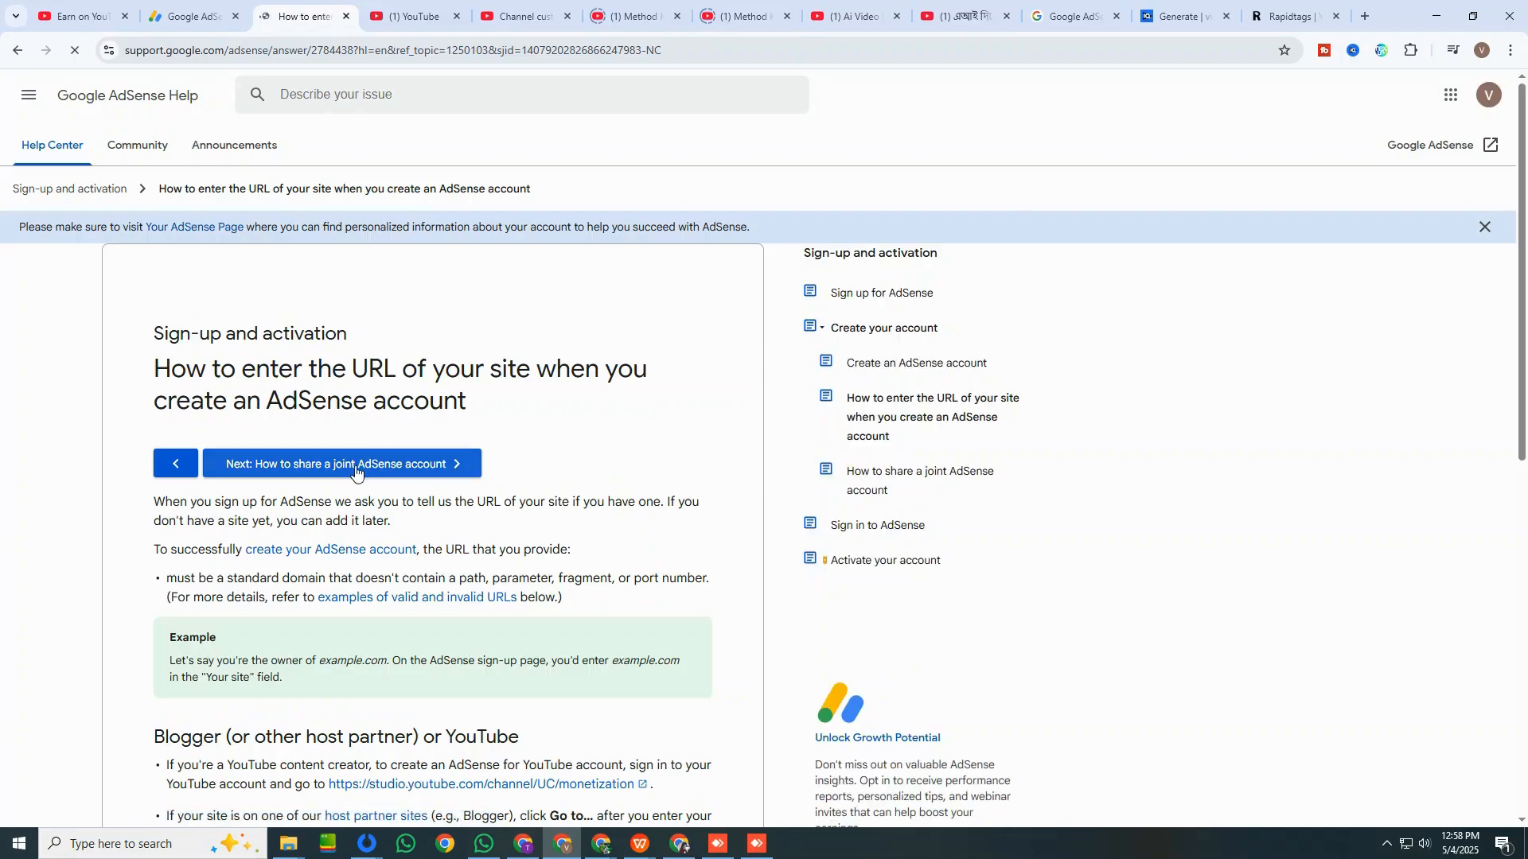
{"action": "left_click", "coordinate": [357, 471]}
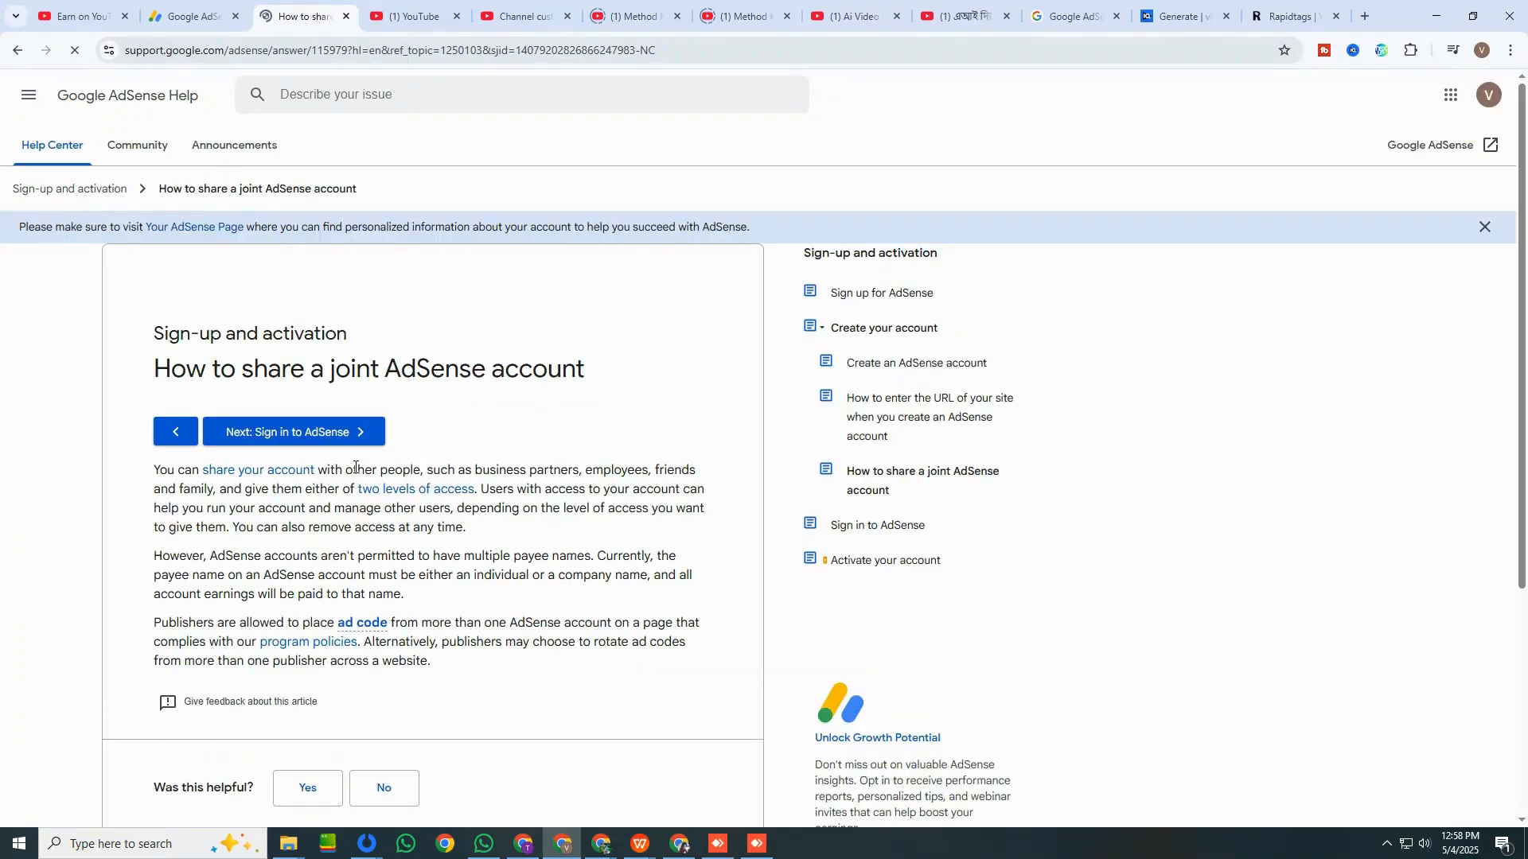
{"action": "left_click", "coordinate": [307, 434]}
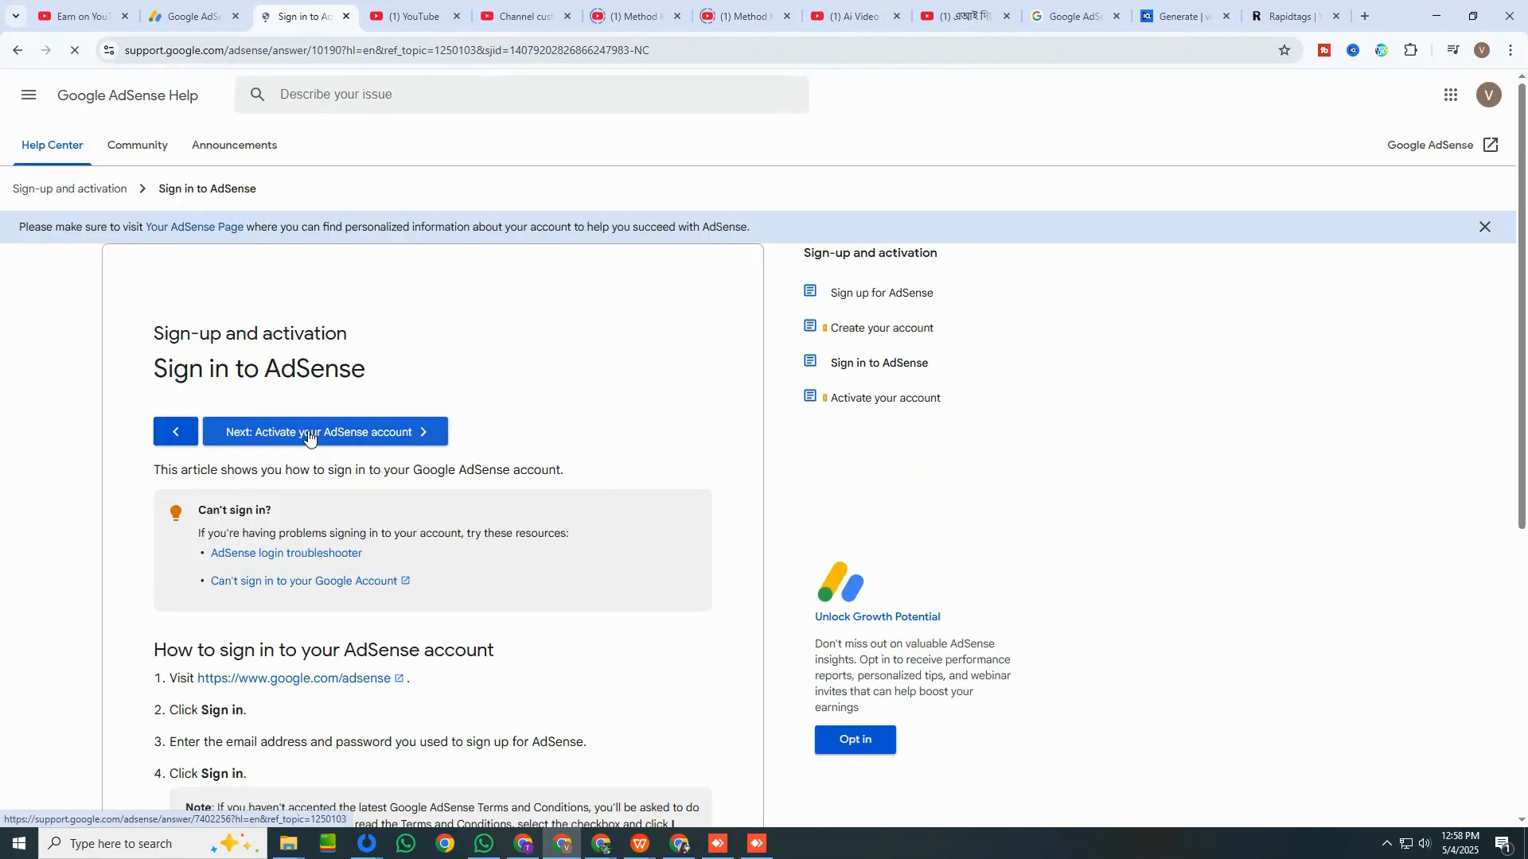
{"action": "left_click", "coordinate": [310, 434]}
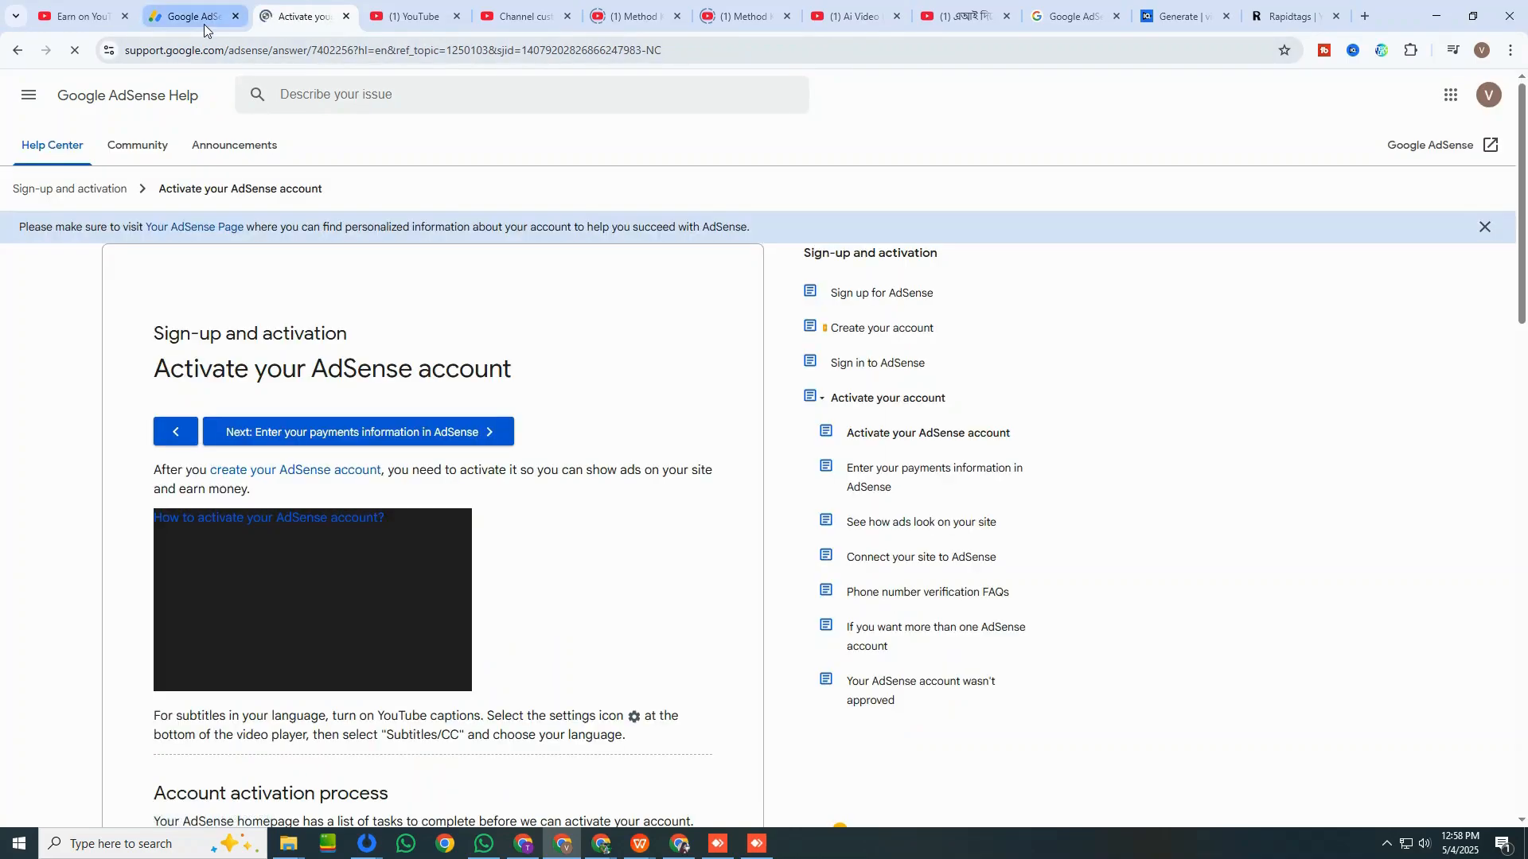
{"action": "left_click", "coordinate": [310, 434]}
Check the completed AdSense for YouTube sign-up form and compare it with the redirect notice in YouTube Studio.
{"action": "left_click", "coordinate": [206, 15]}
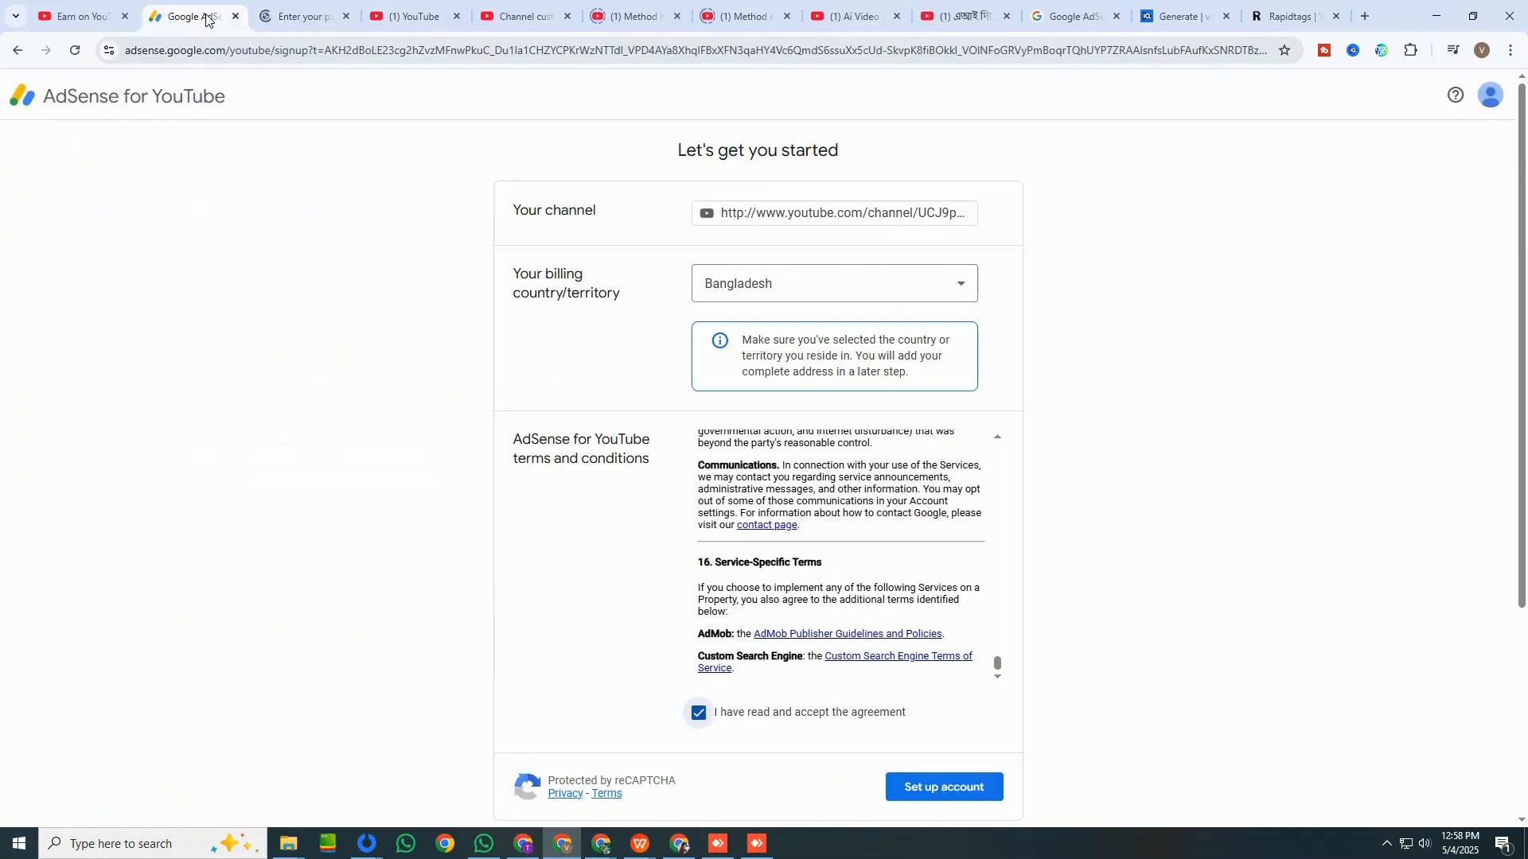
{"action": "scroll", "coordinate": [730, 405], "scroll_direction": "down", "scroll_amount": 4}
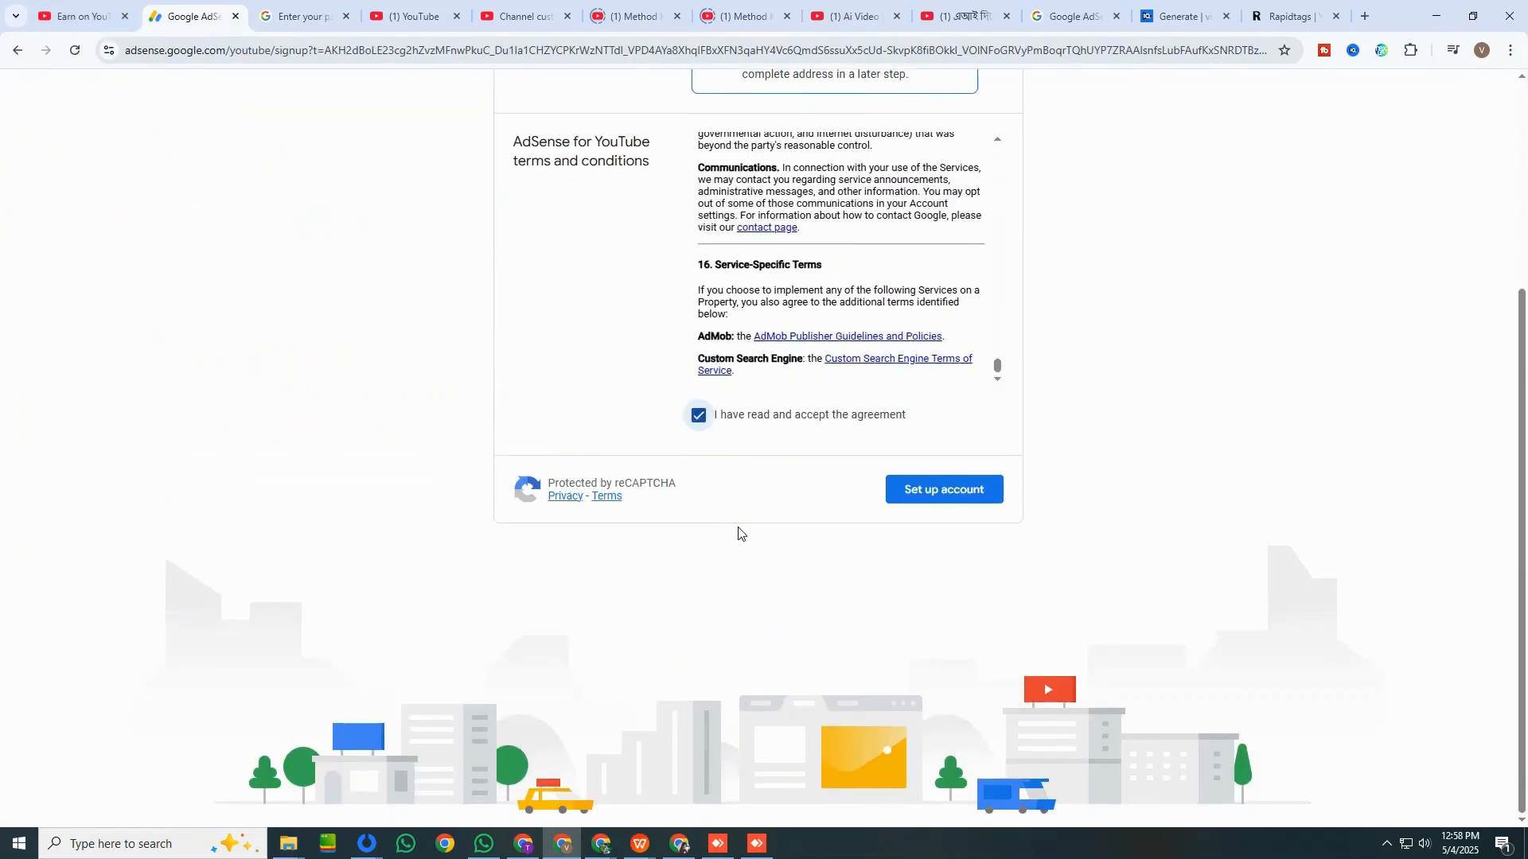
{"action": "scroll", "coordinate": [385, 294], "scroll_direction": "up", "scroll_amount": 8}
{"action": "left_click", "coordinate": [92, 16]}
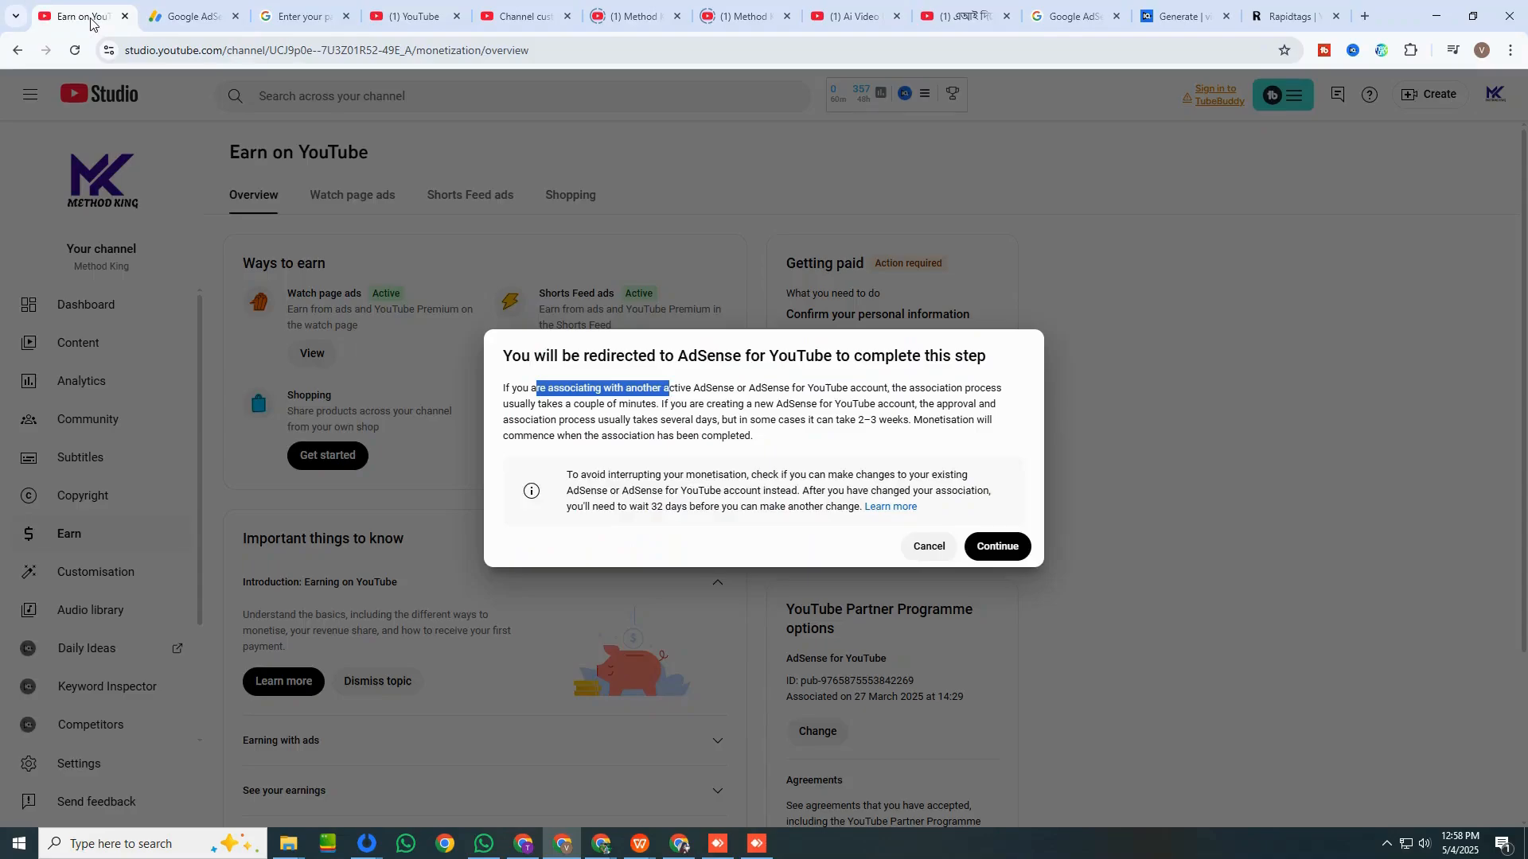
{"action": "left_click", "coordinate": [197, 17]}
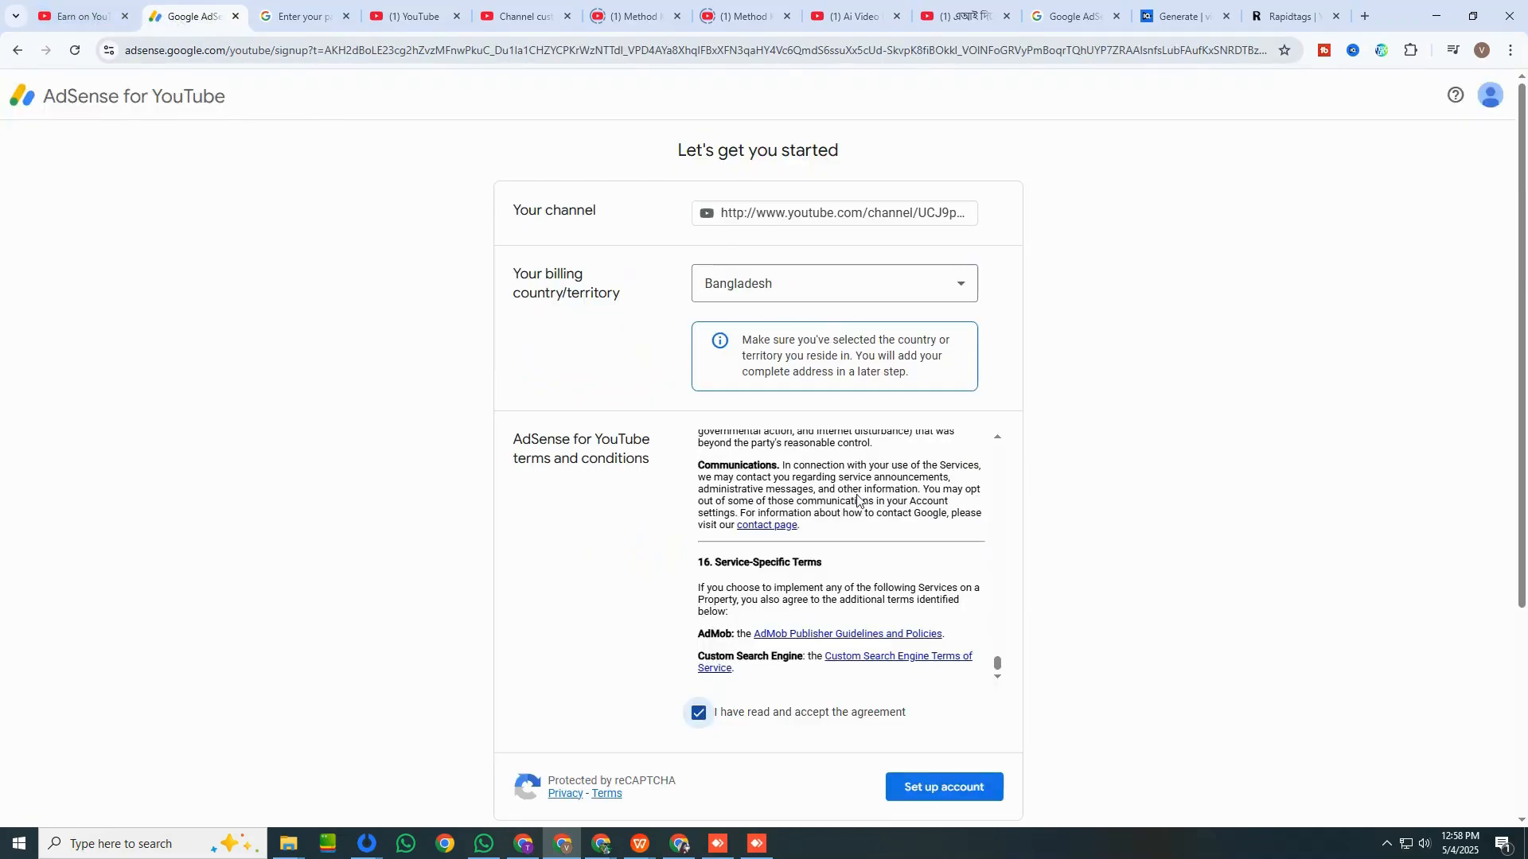
{"action": "scroll", "coordinate": [886, 623], "scroll_direction": "down", "scroll_amount": 4}
Reread the YouTube Studio redirect notice on approval time for a new account and the wait between association changes.
{"action": "left_click", "coordinate": [82, 17]}
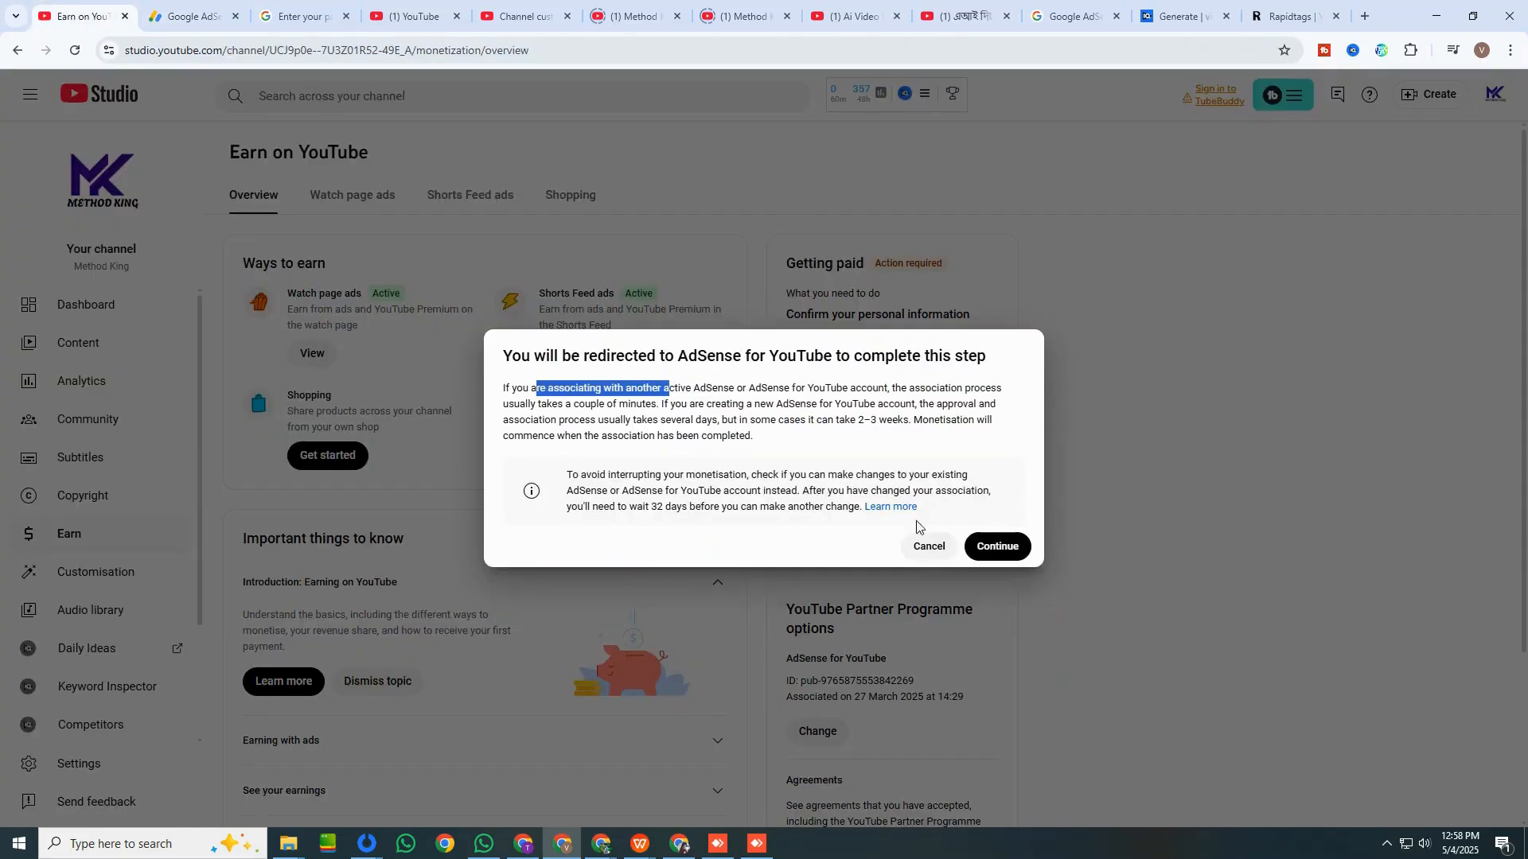
{"action": "left_click", "coordinate": [814, 449]}
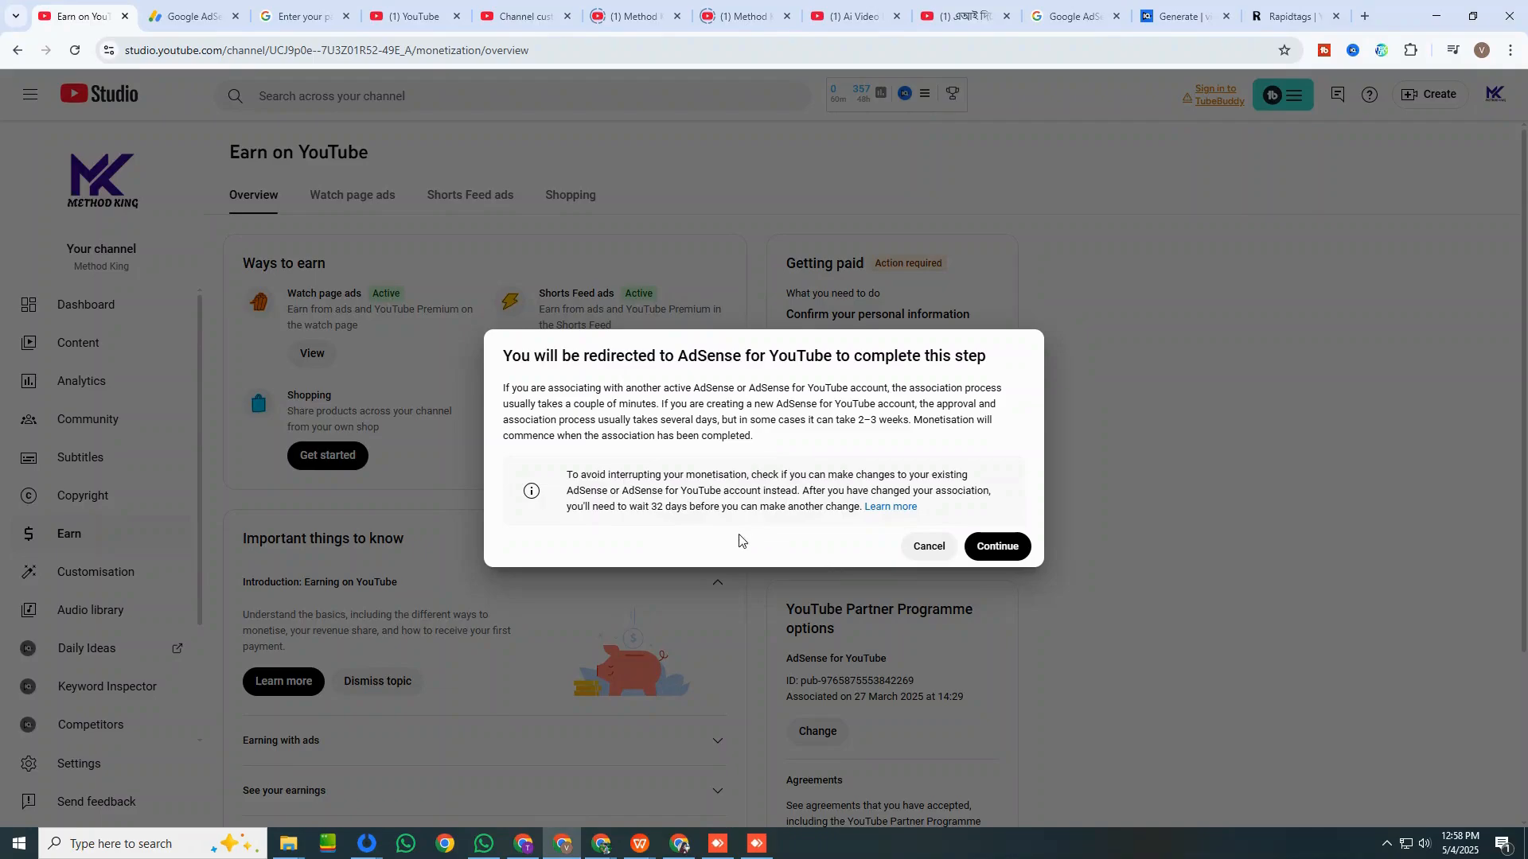
{"action": "left_click_drag", "start_coordinate": [722, 470], "coordinate": [792, 471]}
{"action": "left_click", "coordinate": [855, 470]}
{"action": "left_click", "coordinate": [191, 16]}
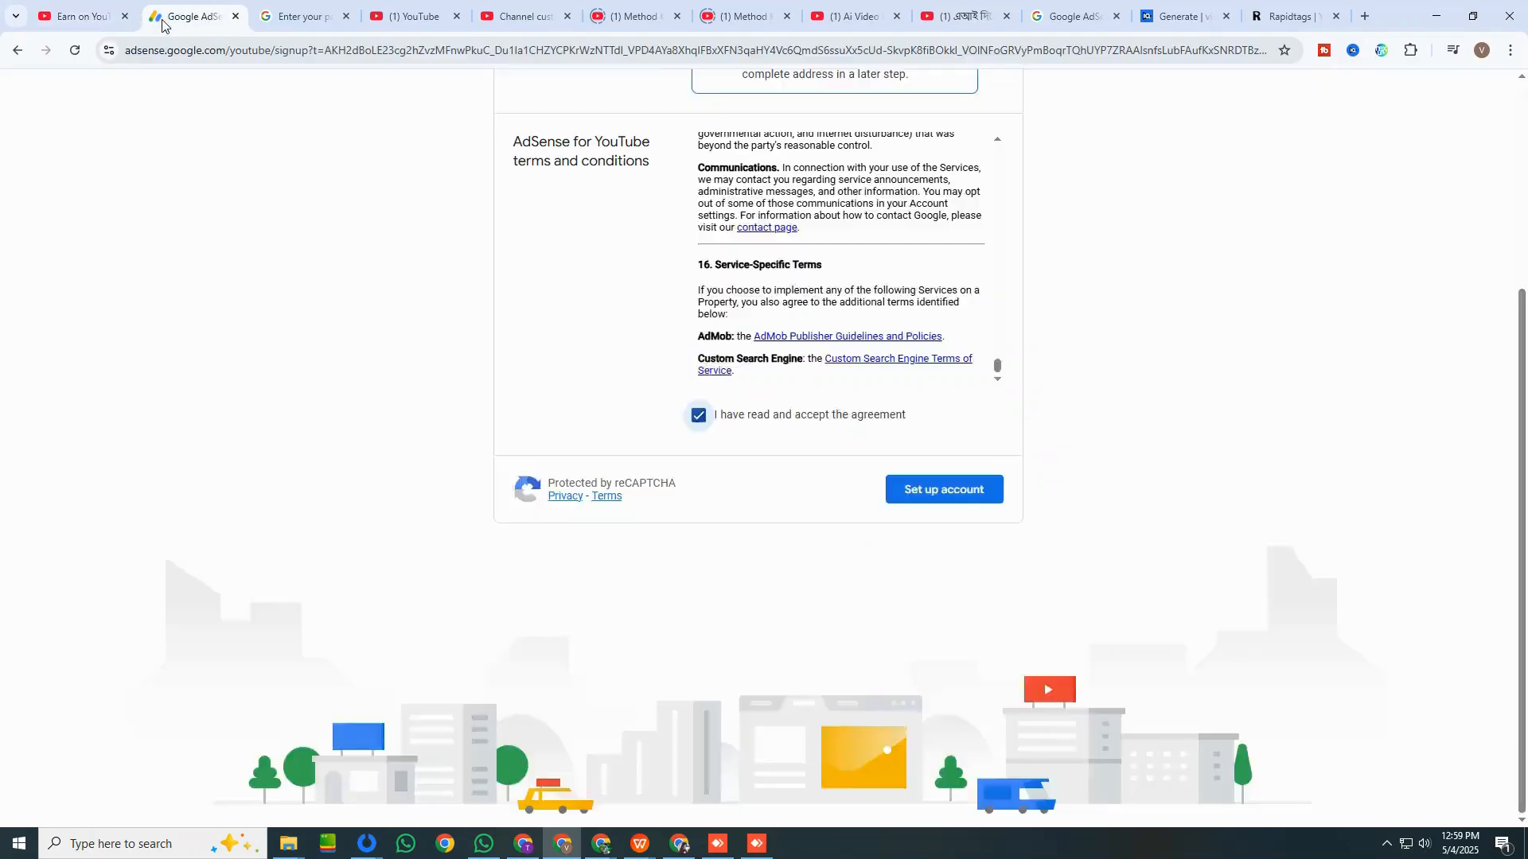
{"action": "left_click", "coordinate": [273, 50]}
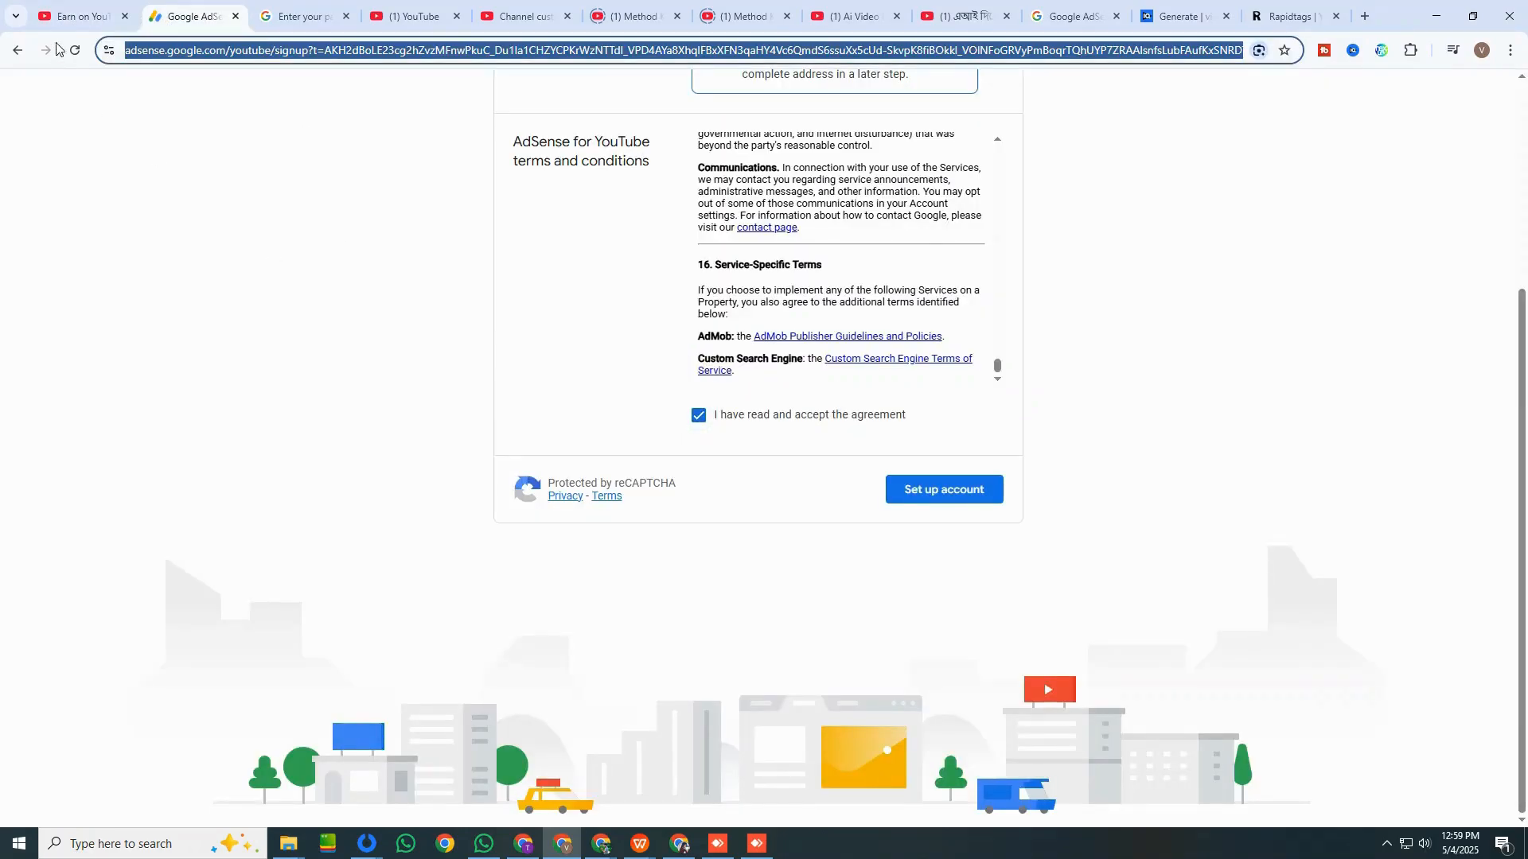
{"action": "left_click", "coordinate": [77, 17]}
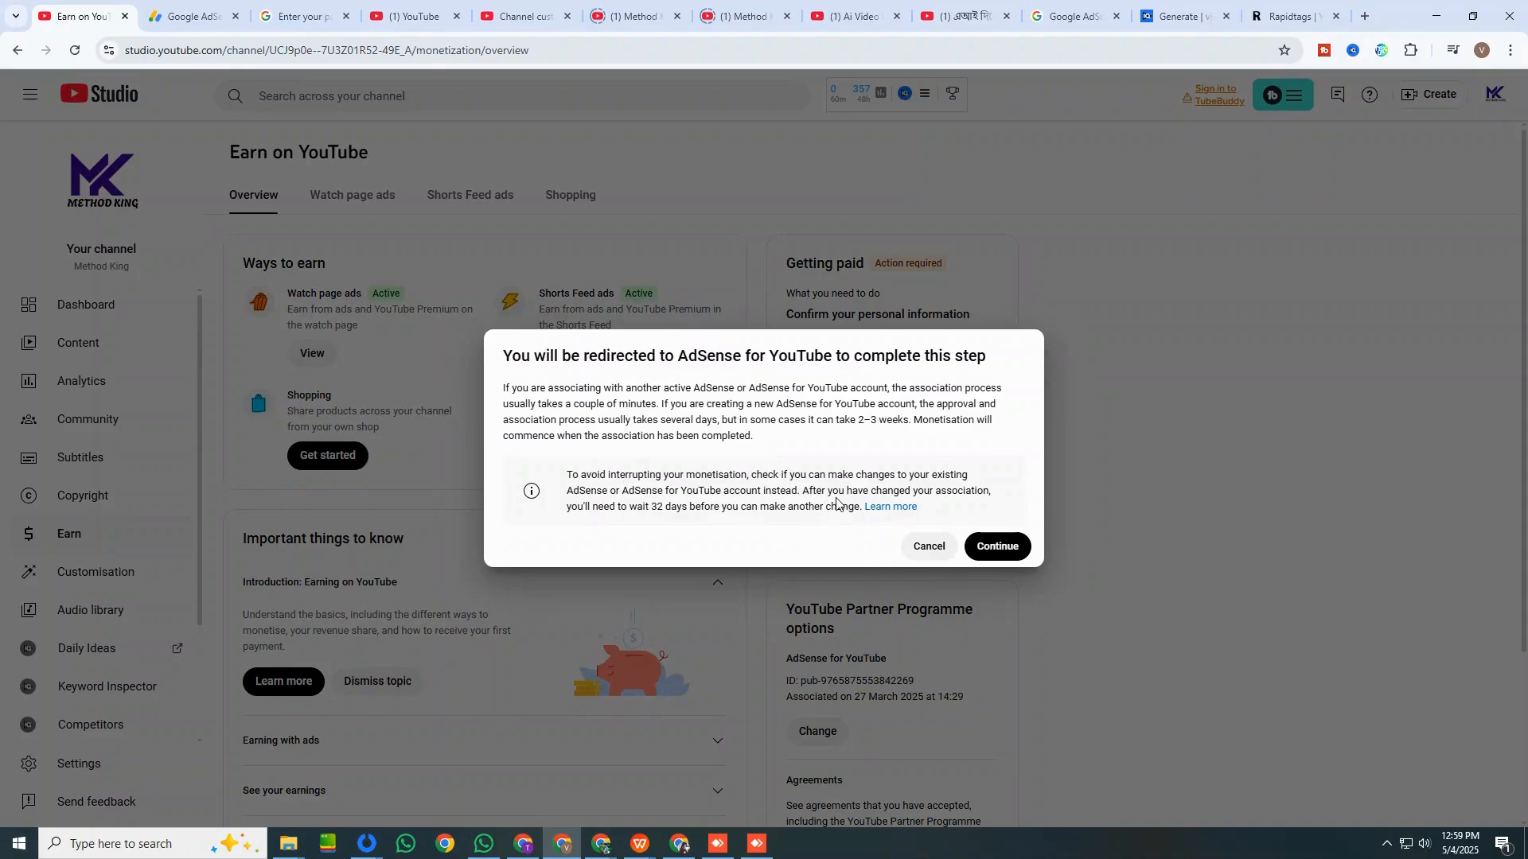
{"action": "left_click_drag", "start_coordinate": [693, 436], "coordinate": [727, 439]}
{"action": "left_click", "coordinate": [754, 443]}
Return to the AdSense for YouTube sign-up form and set up the account with the accepted terms.
{"action": "left_click", "coordinate": [288, 14]}
{"action": "left_click", "coordinate": [189, 16]}
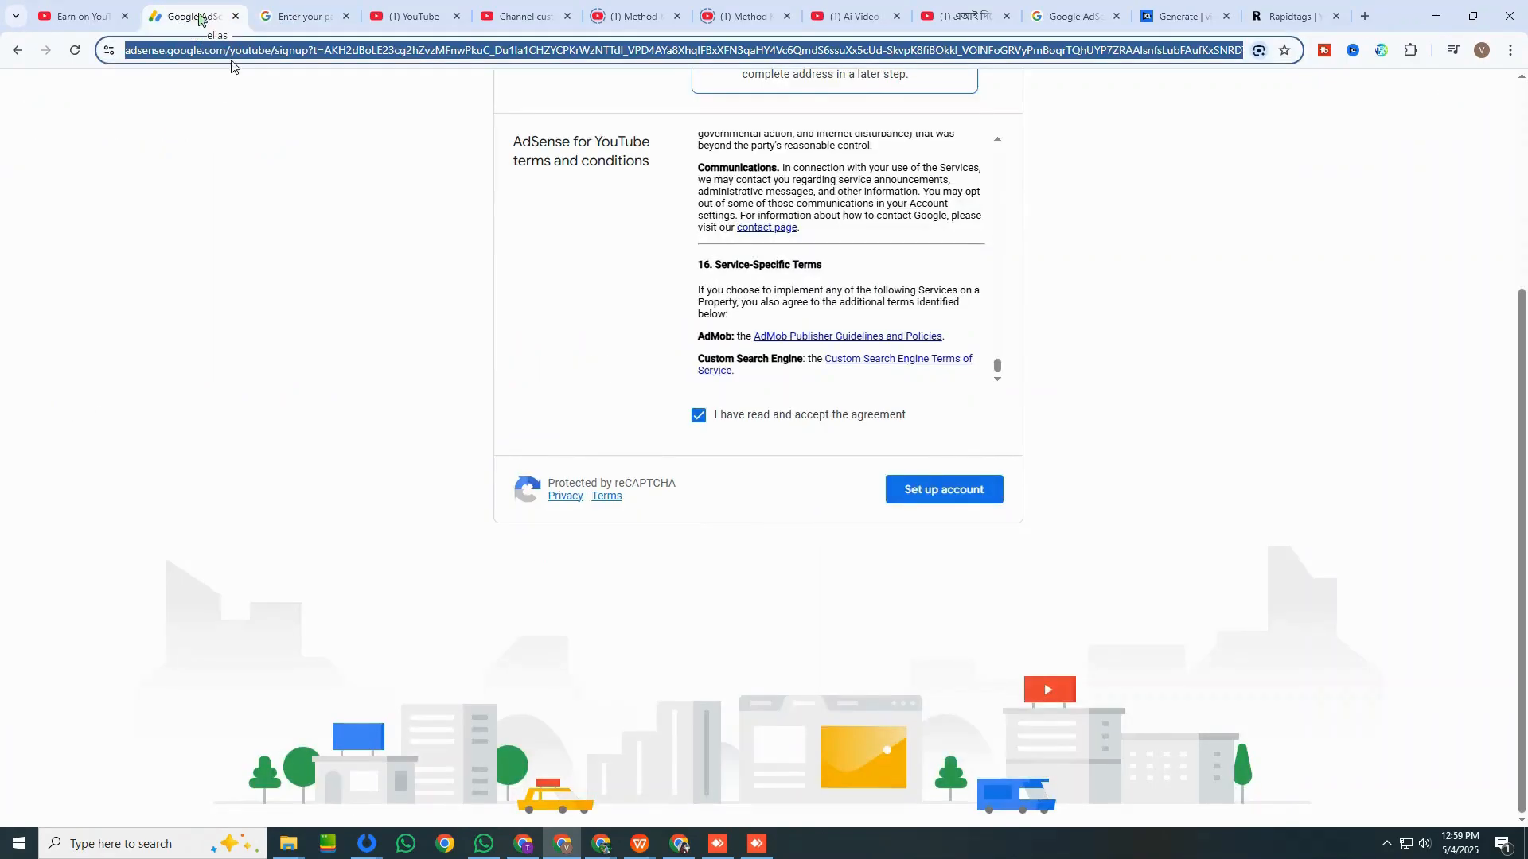
{"action": "scroll", "coordinate": [620, 285], "scroll_direction": "up", "scroll_amount": 4}
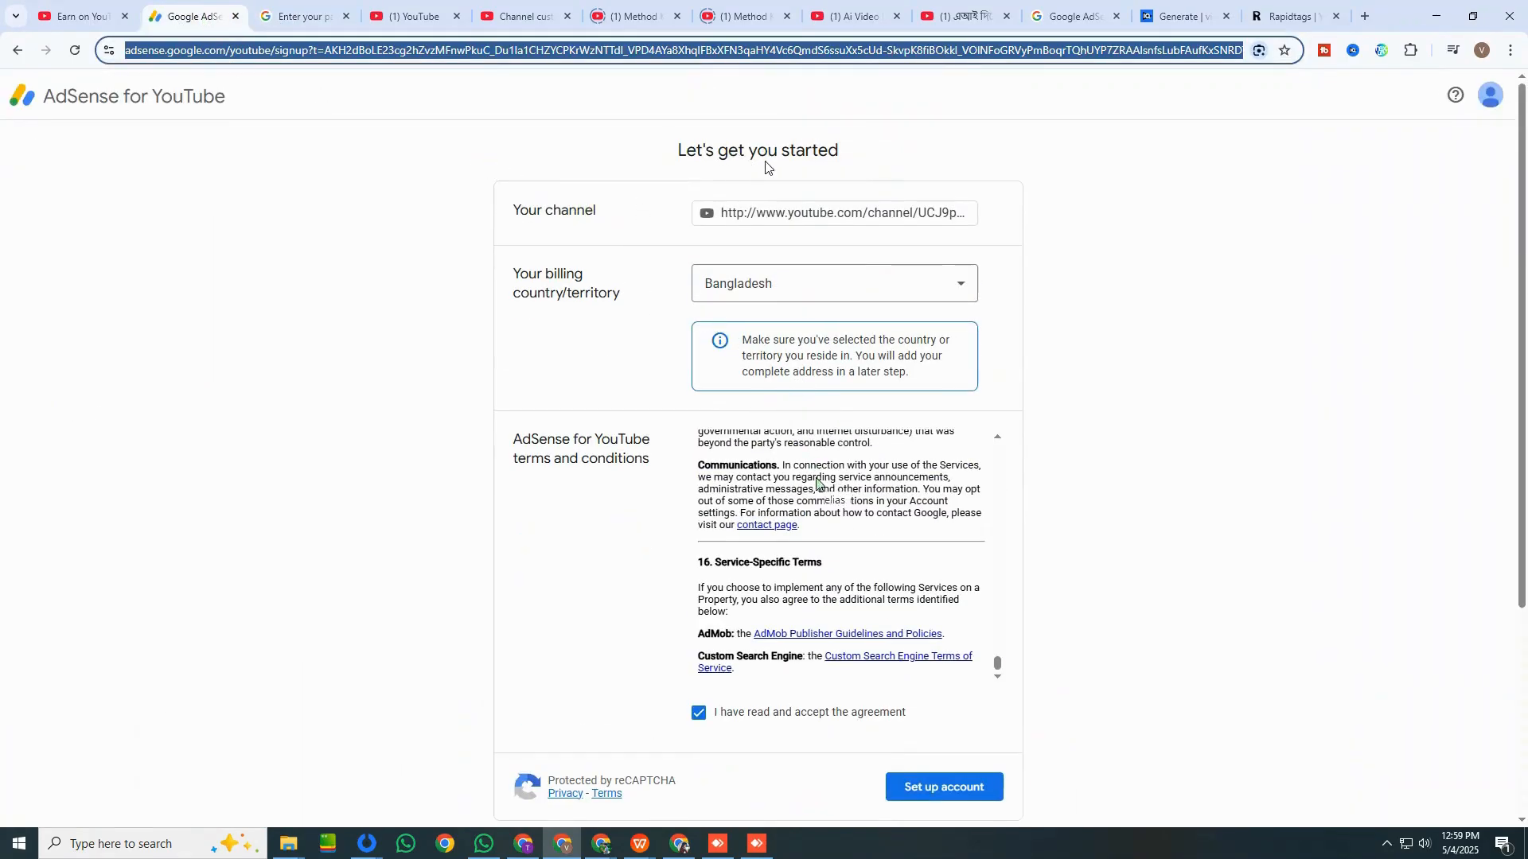
{"action": "left_click", "coordinate": [959, 794]}
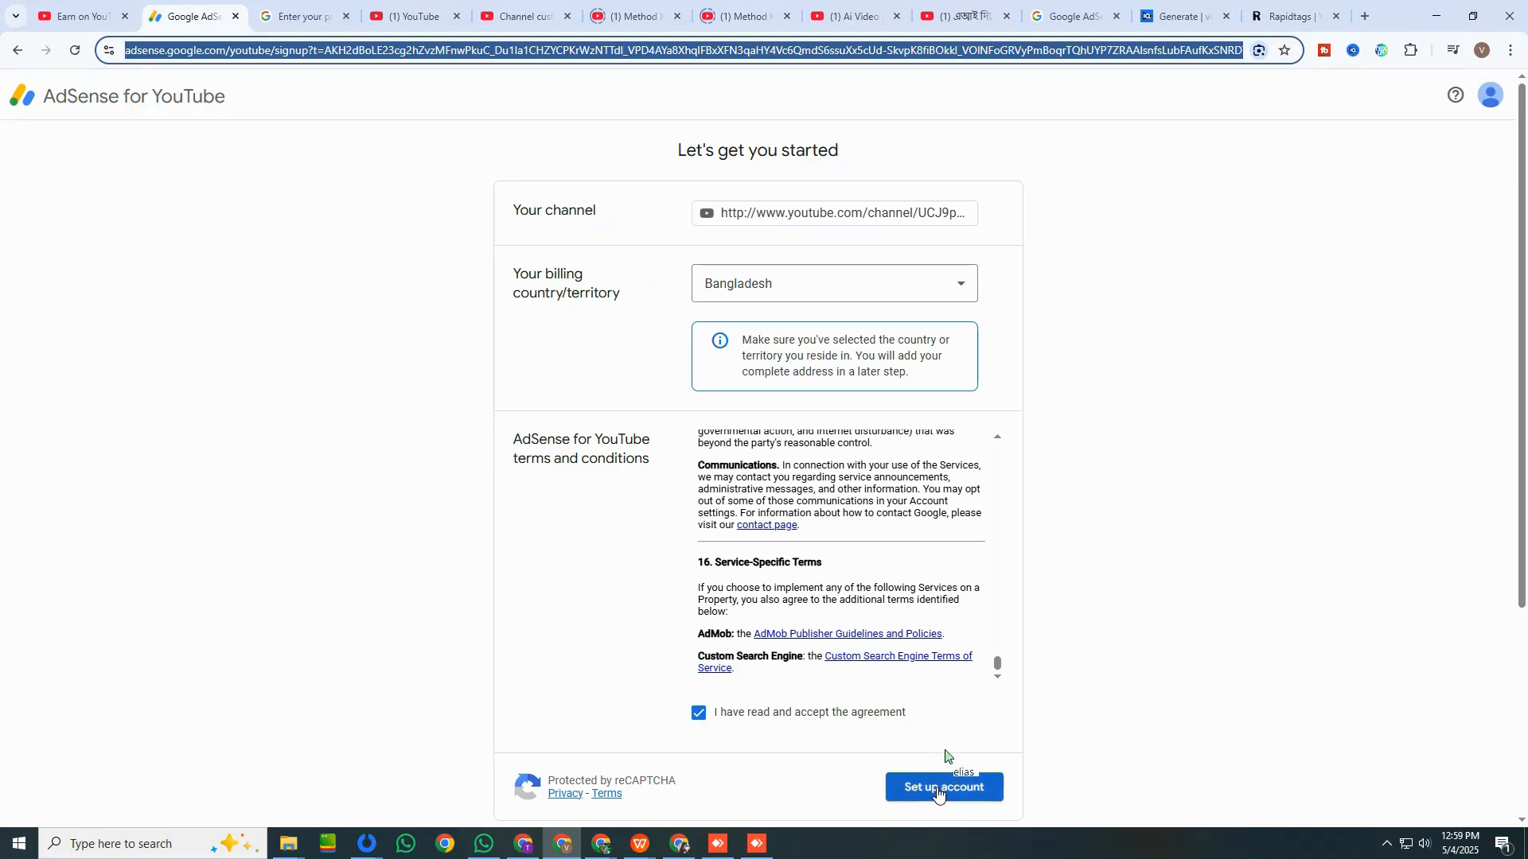
{"action": "left_click", "coordinate": [939, 790]}
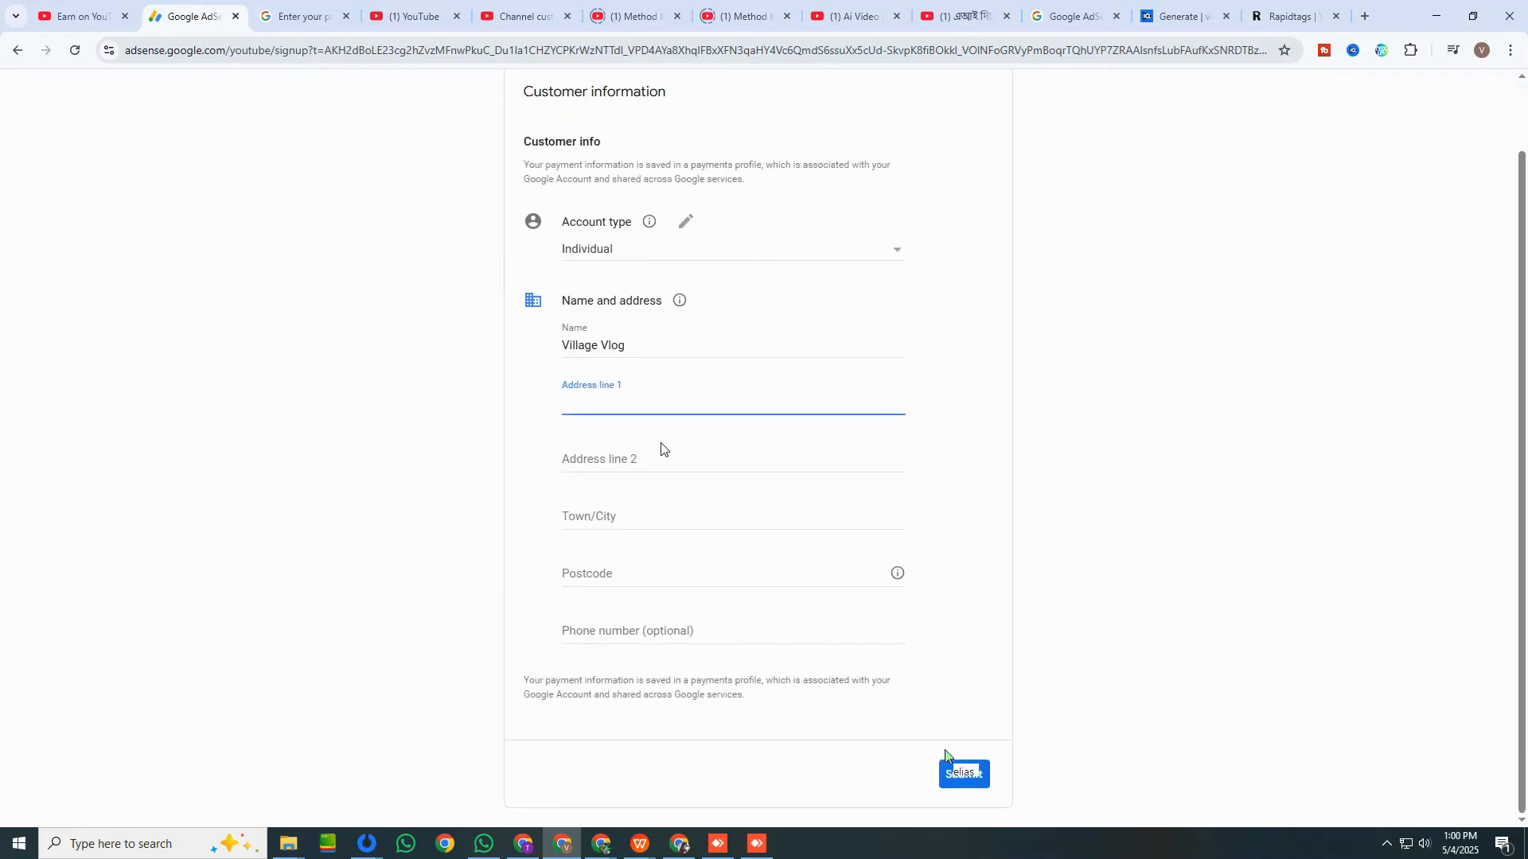
Replace the prefilled name in the customer information with the payee's full name.
{"action": "left_click_drag", "start_coordinate": [650, 418], "coordinate": [494, 423]}
{"action": "key", "text": "BackSpace"}
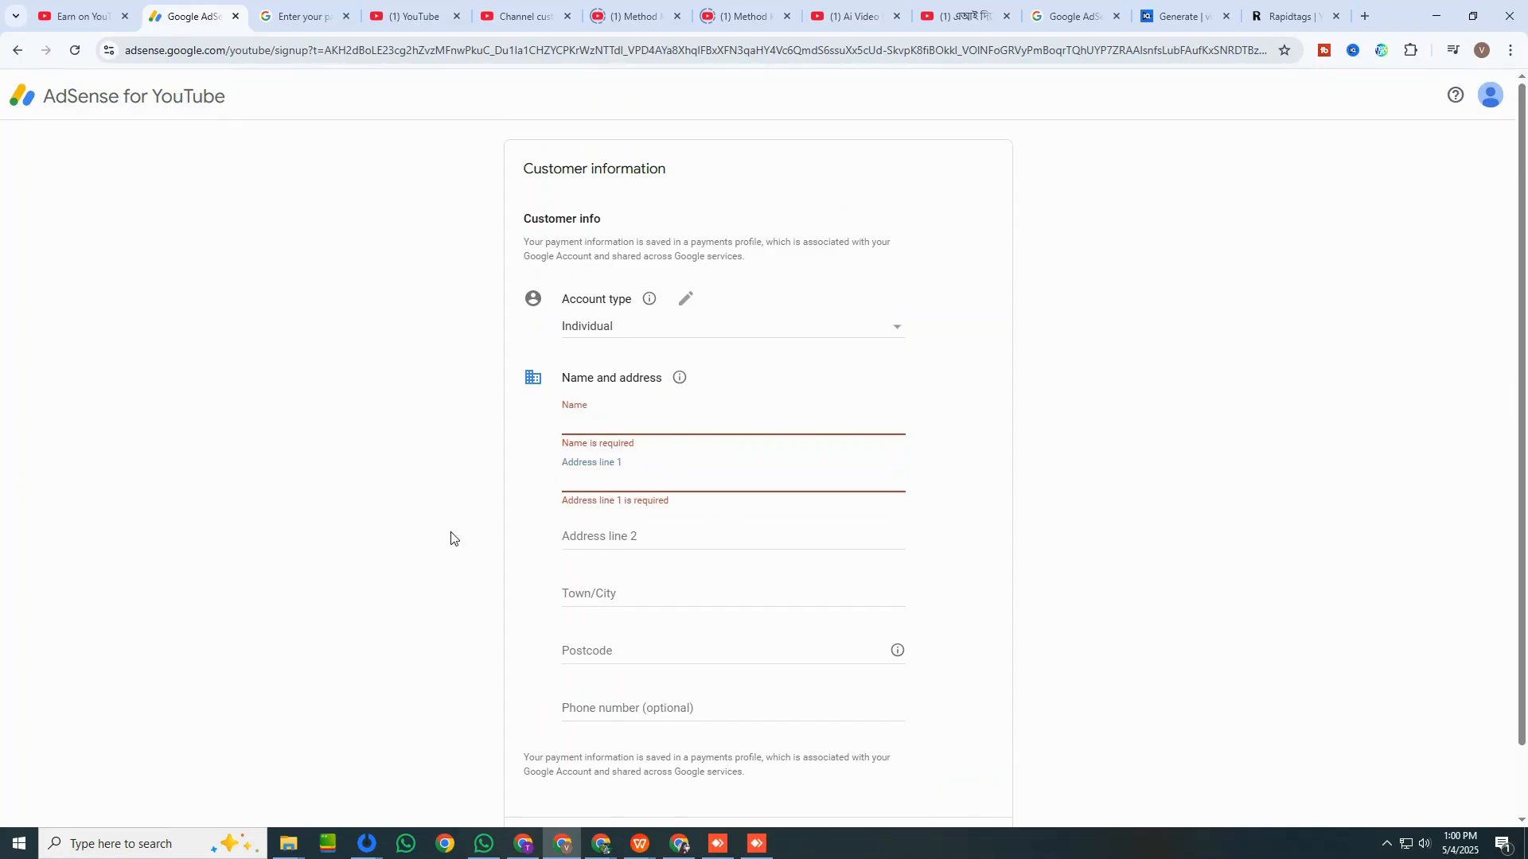
{"action": "scroll", "coordinate": [480, 535], "scroll_direction": "down", "scroll_amount": 1}
{"action": "left_click", "coordinate": [612, 443]}
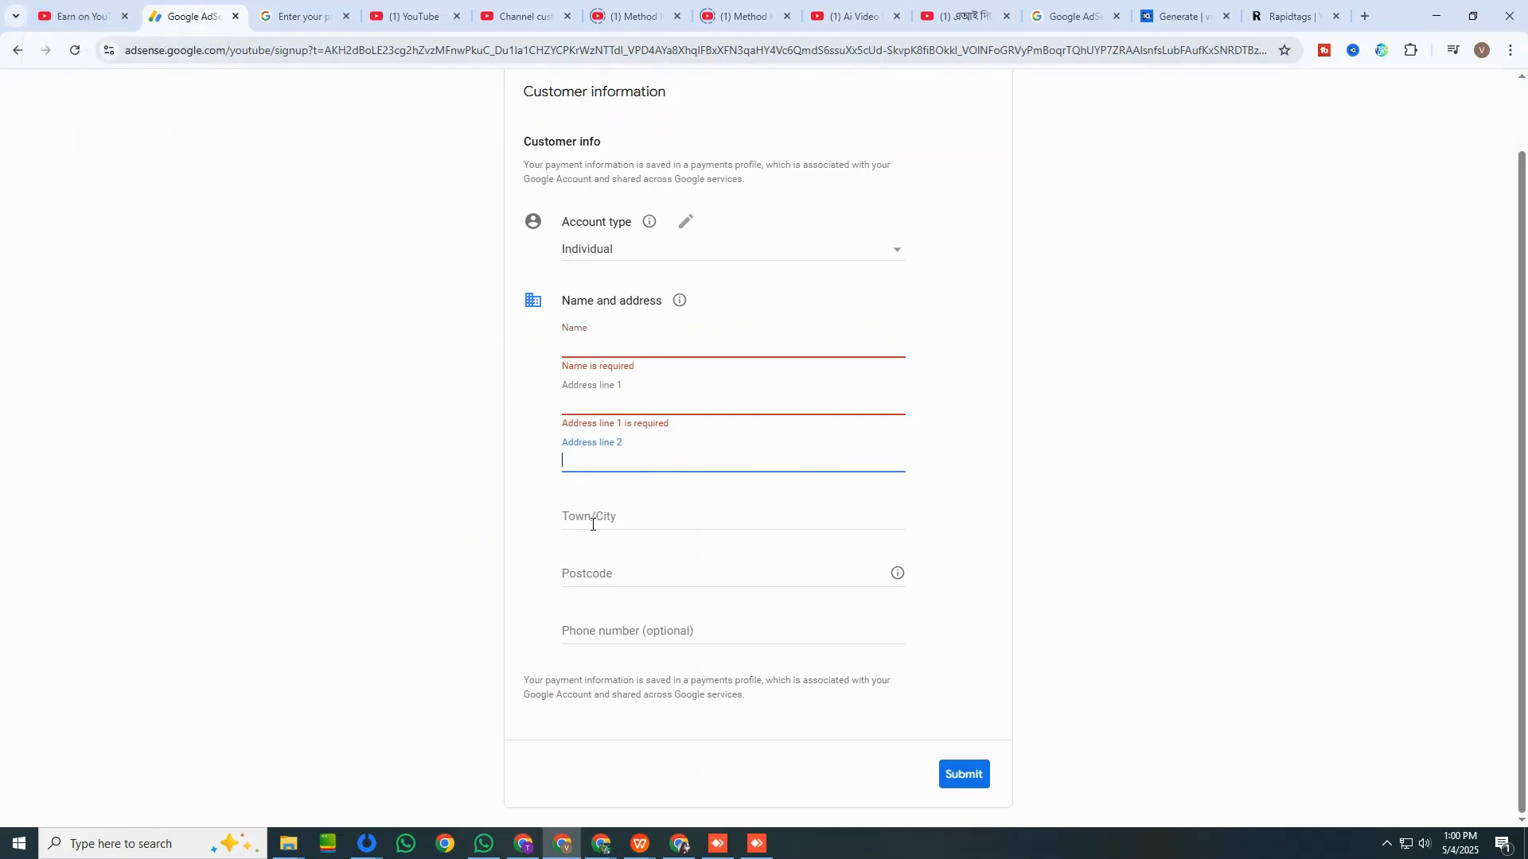
{"action": "scroll", "coordinate": [605, 526], "scroll_direction": "up", "scroll_amount": 1}
{"action": "left_click", "coordinate": [618, 416]}
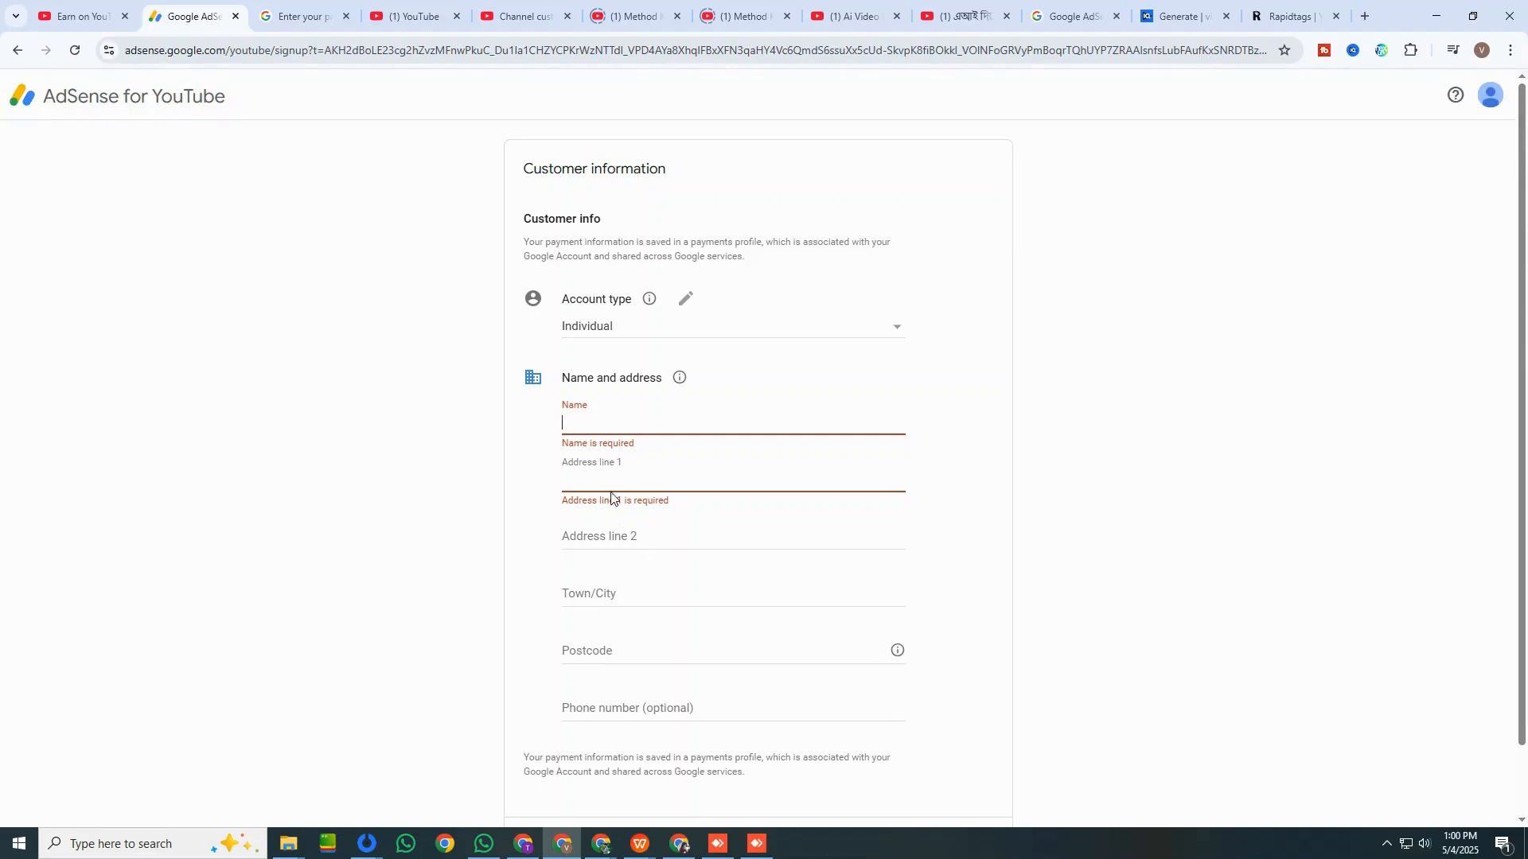
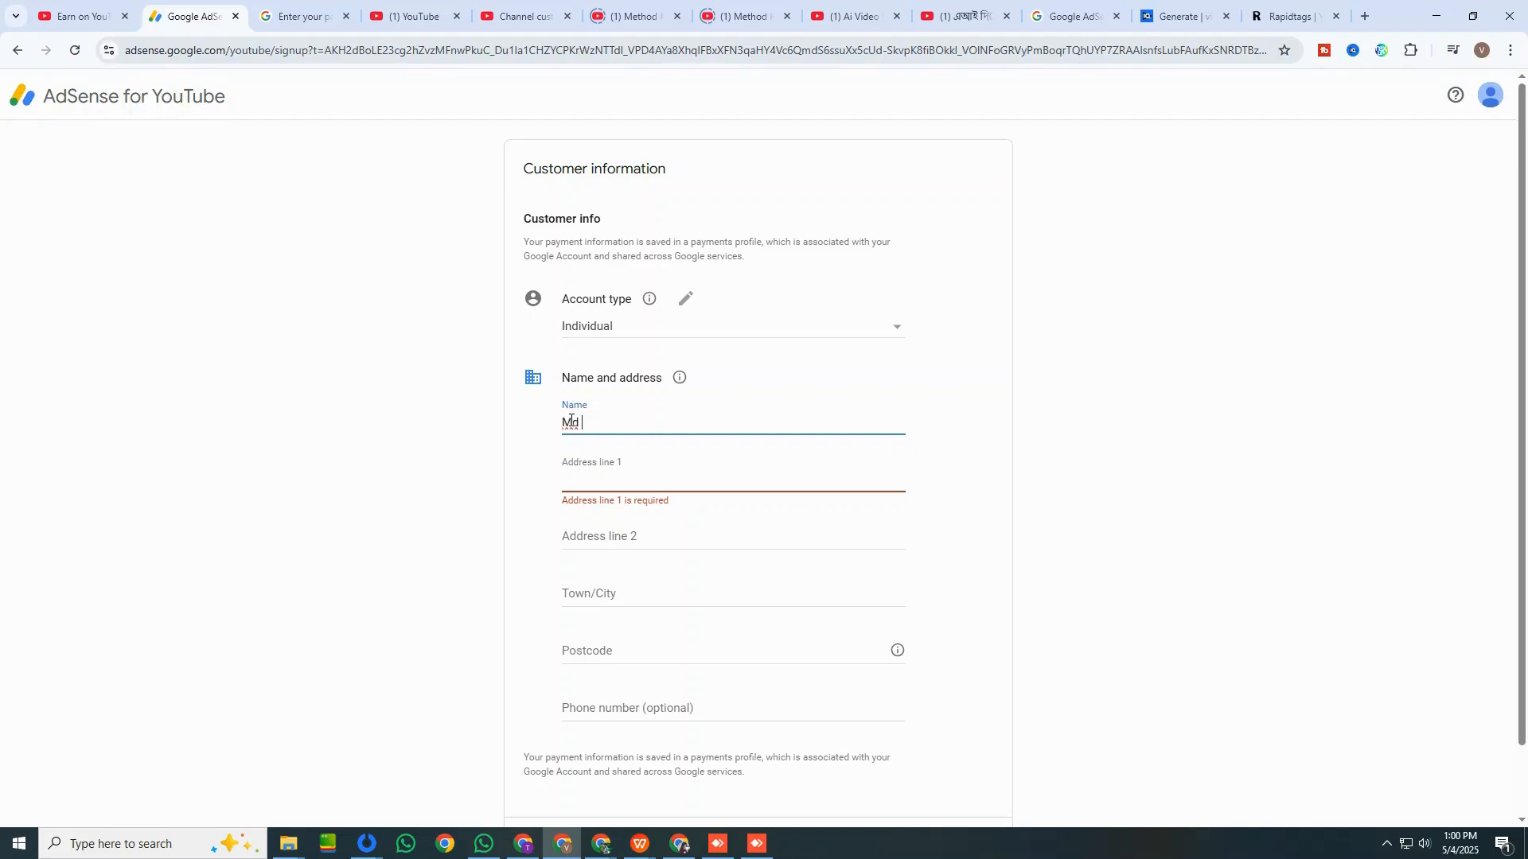
Fill in address line 1 with the payee's village, post office, subdistrict and district, separated by commas.
{"action": "left_click", "coordinate": [590, 485]}
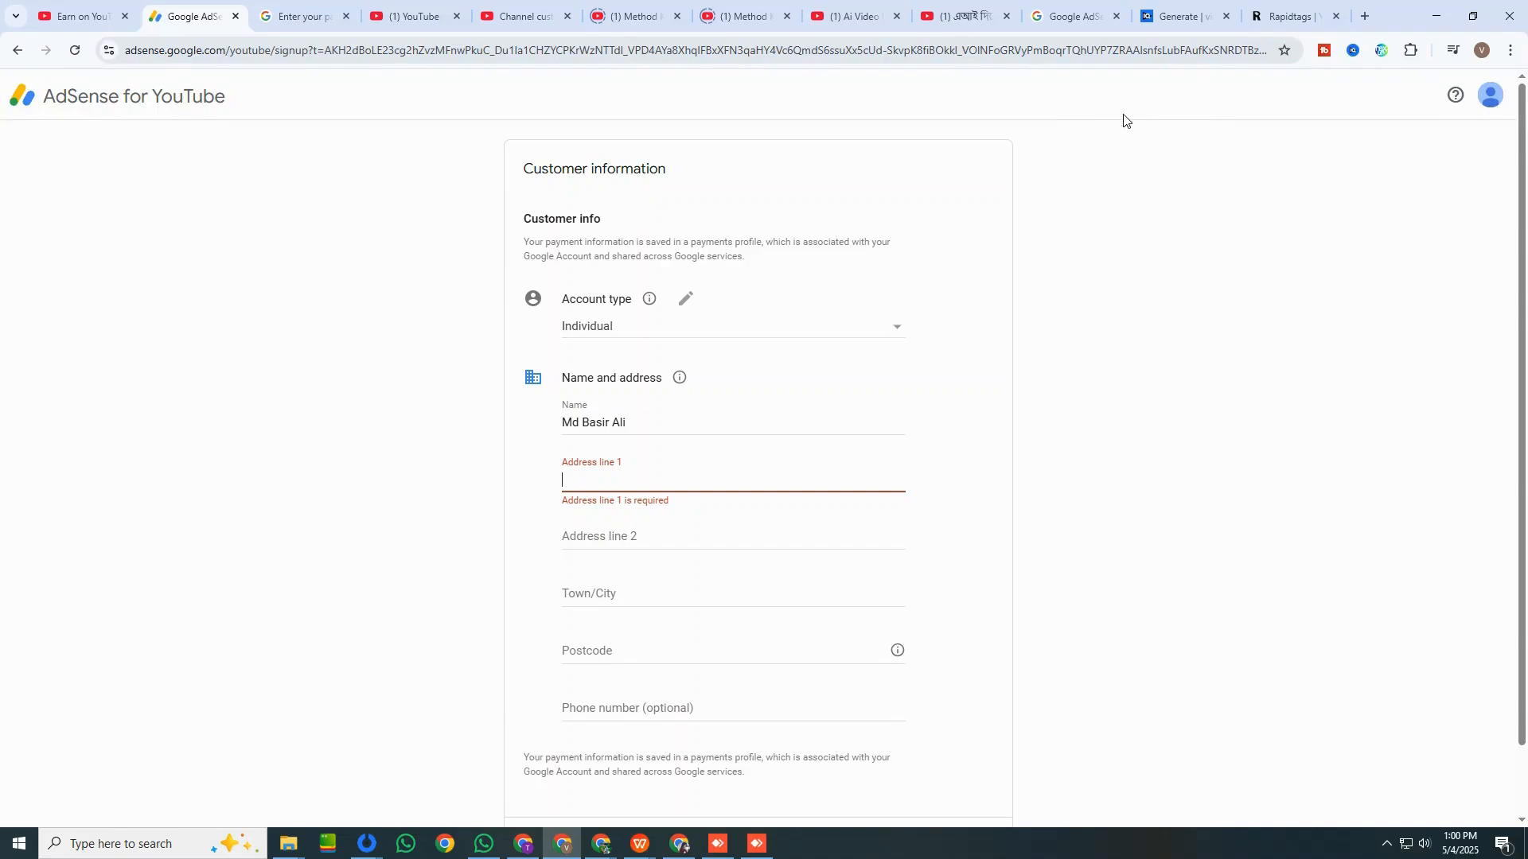
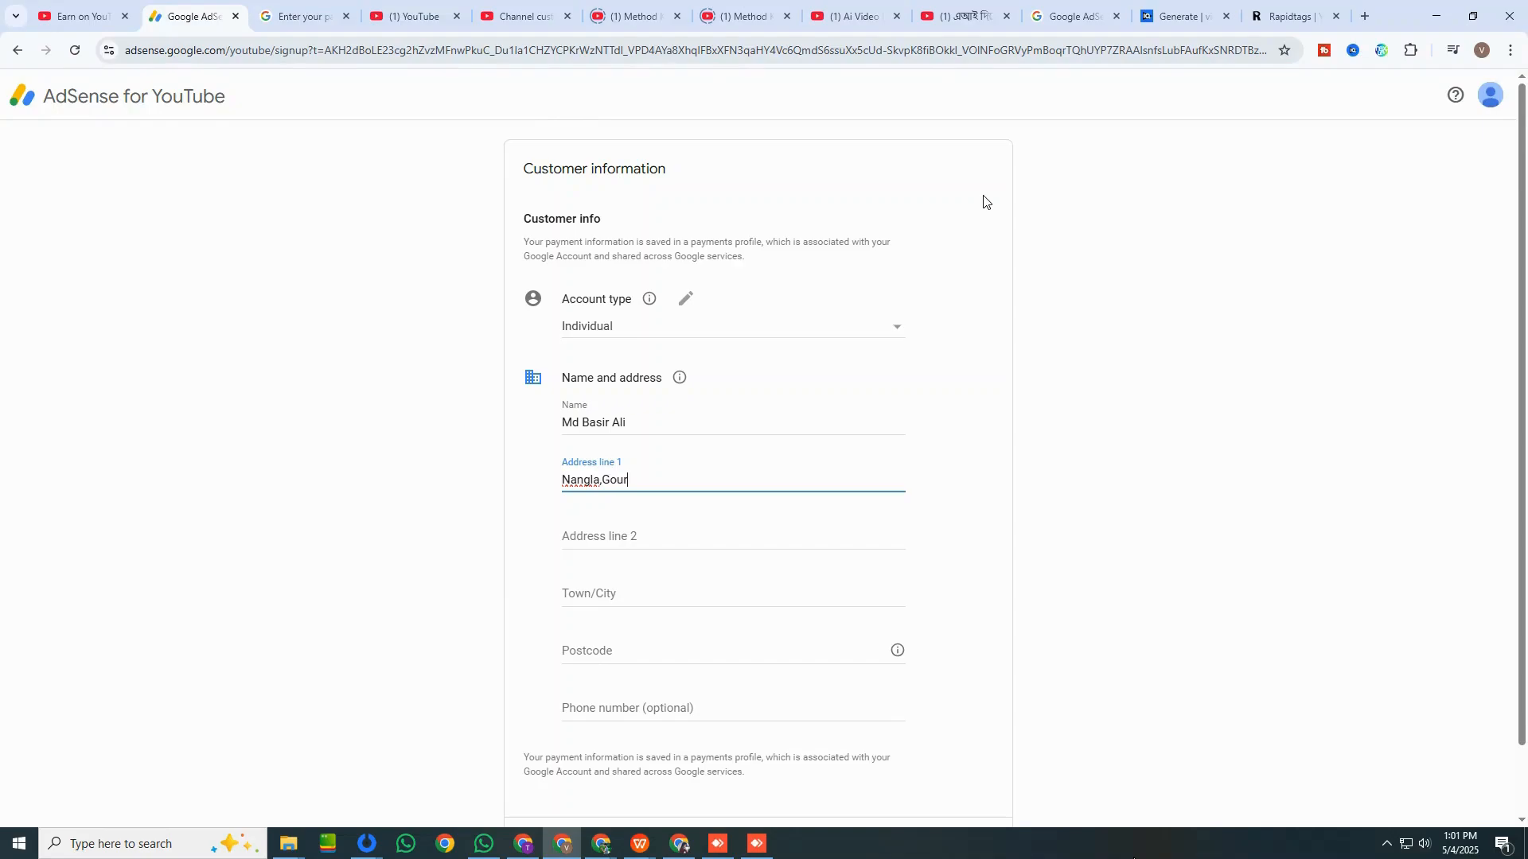
Look up the postcode in the photo of the ID card's back in the Abba folder, then return to the form.
{"action": "left_click", "coordinate": [642, 641]}
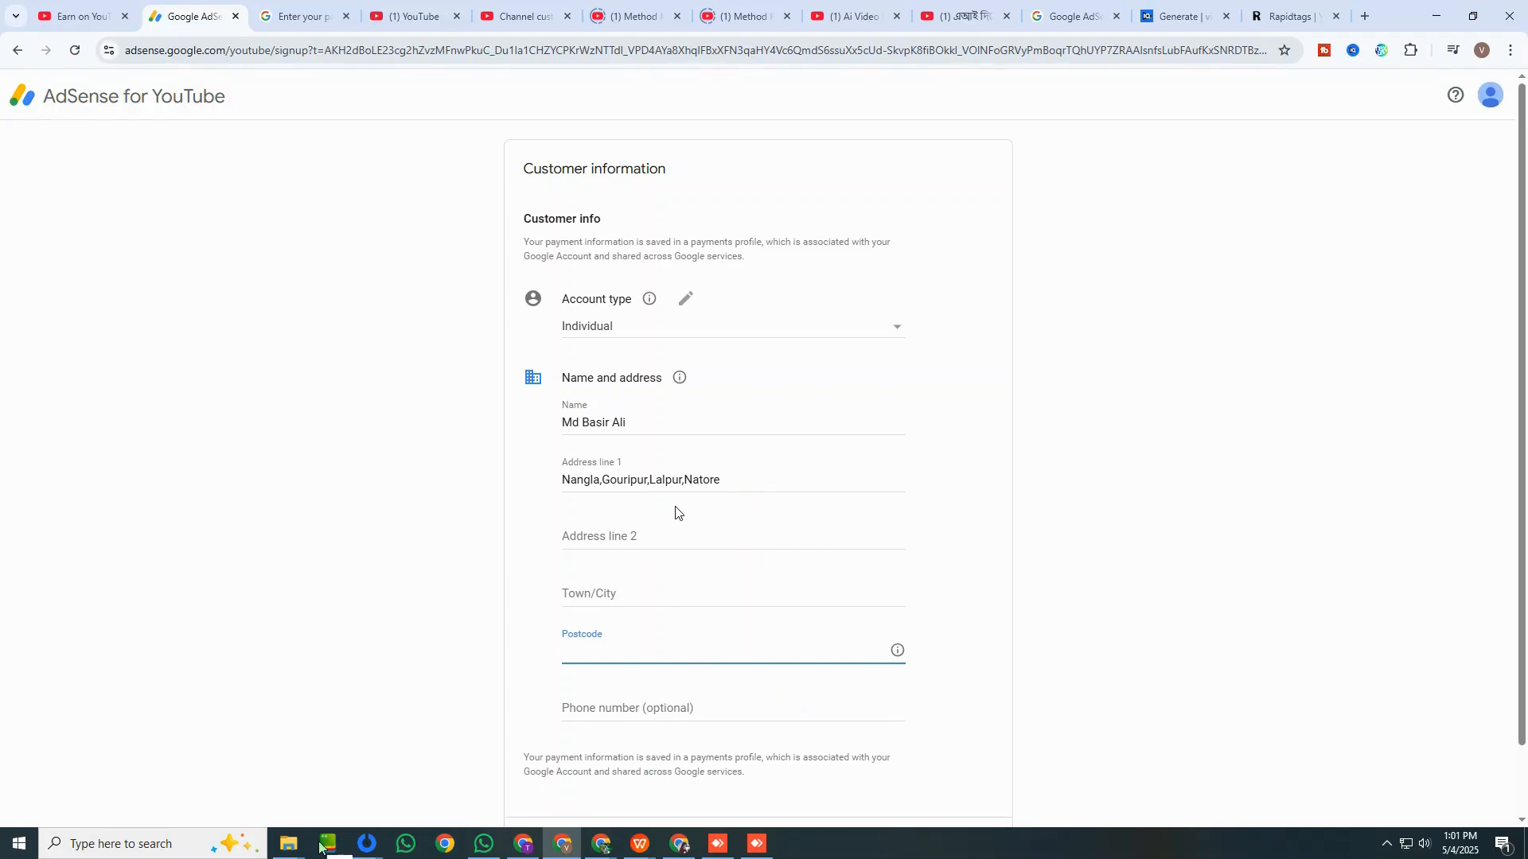
{"action": "left_click", "coordinate": [289, 849]}
{"action": "left_click", "coordinate": [238, 808]}
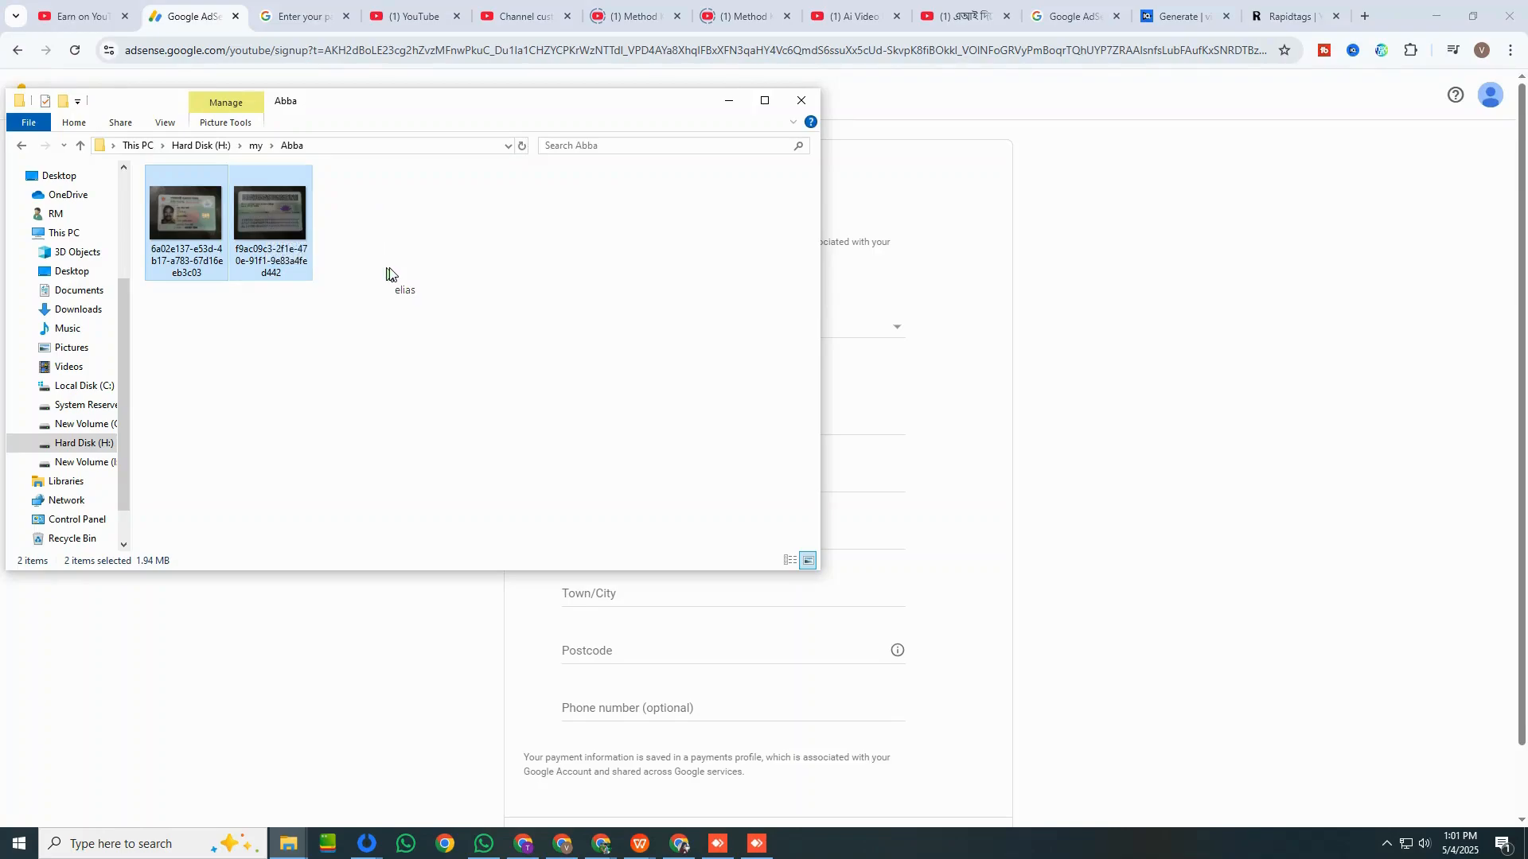
{"action": "left_click", "coordinate": [272, 221]}
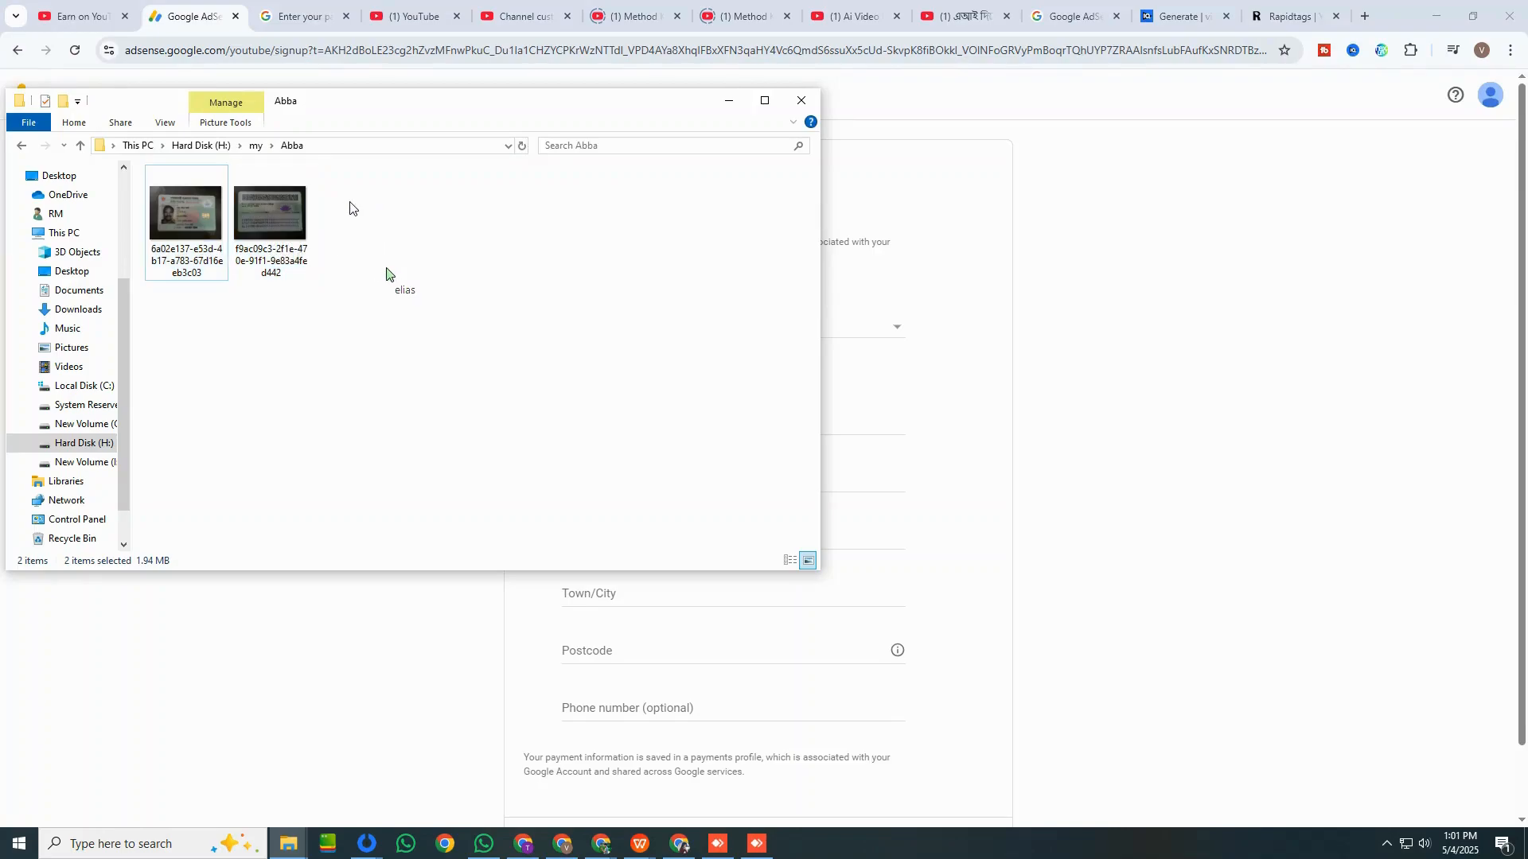
{"action": "double_click", "coordinate": [271, 217]}
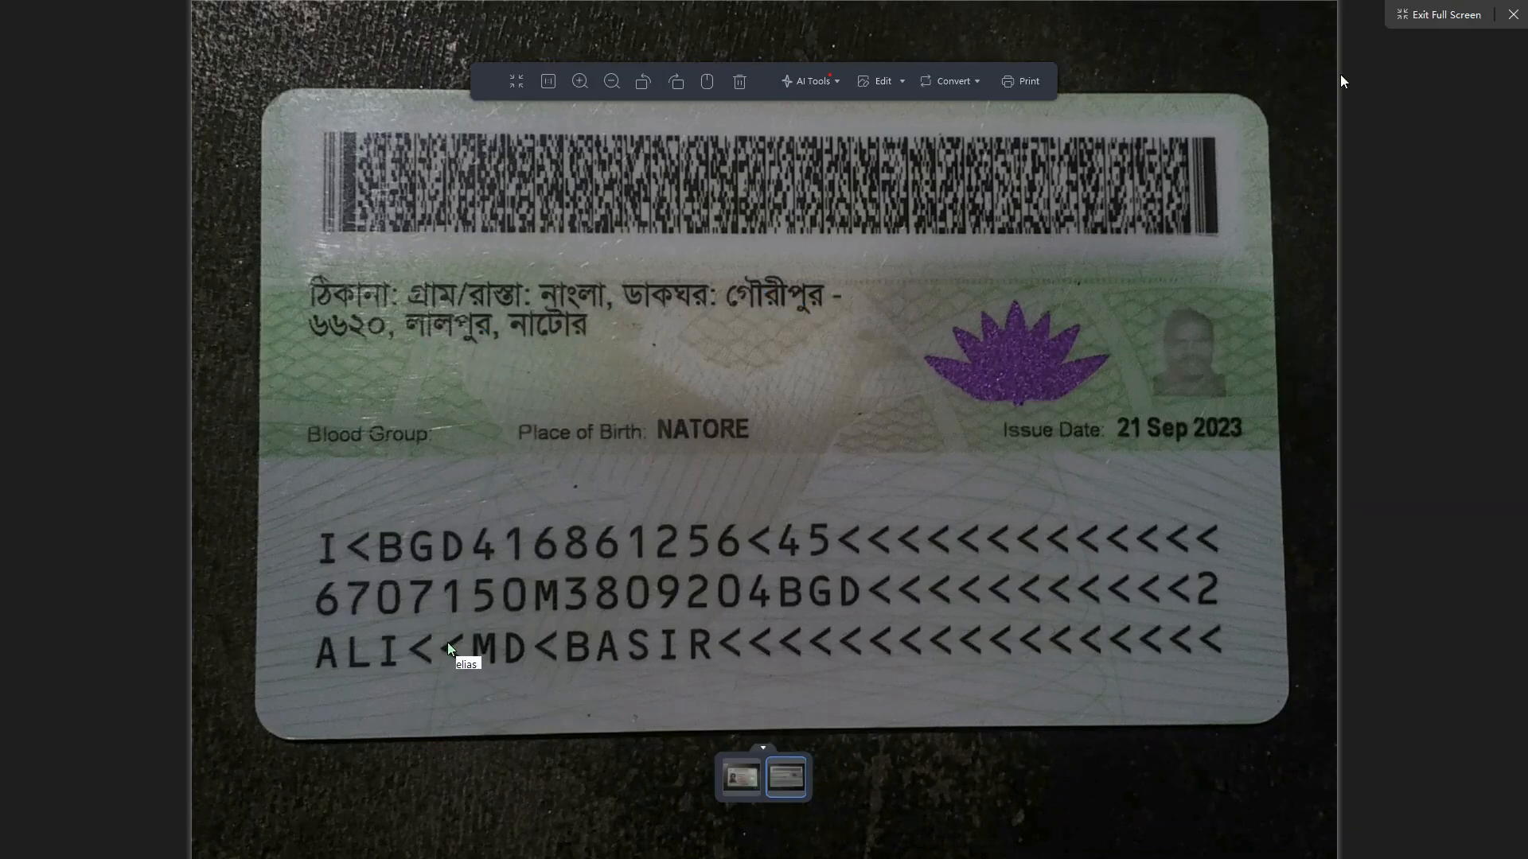
{"action": "left_click", "coordinate": [1512, 14]}
{"action": "left_click", "coordinate": [1153, 525]}
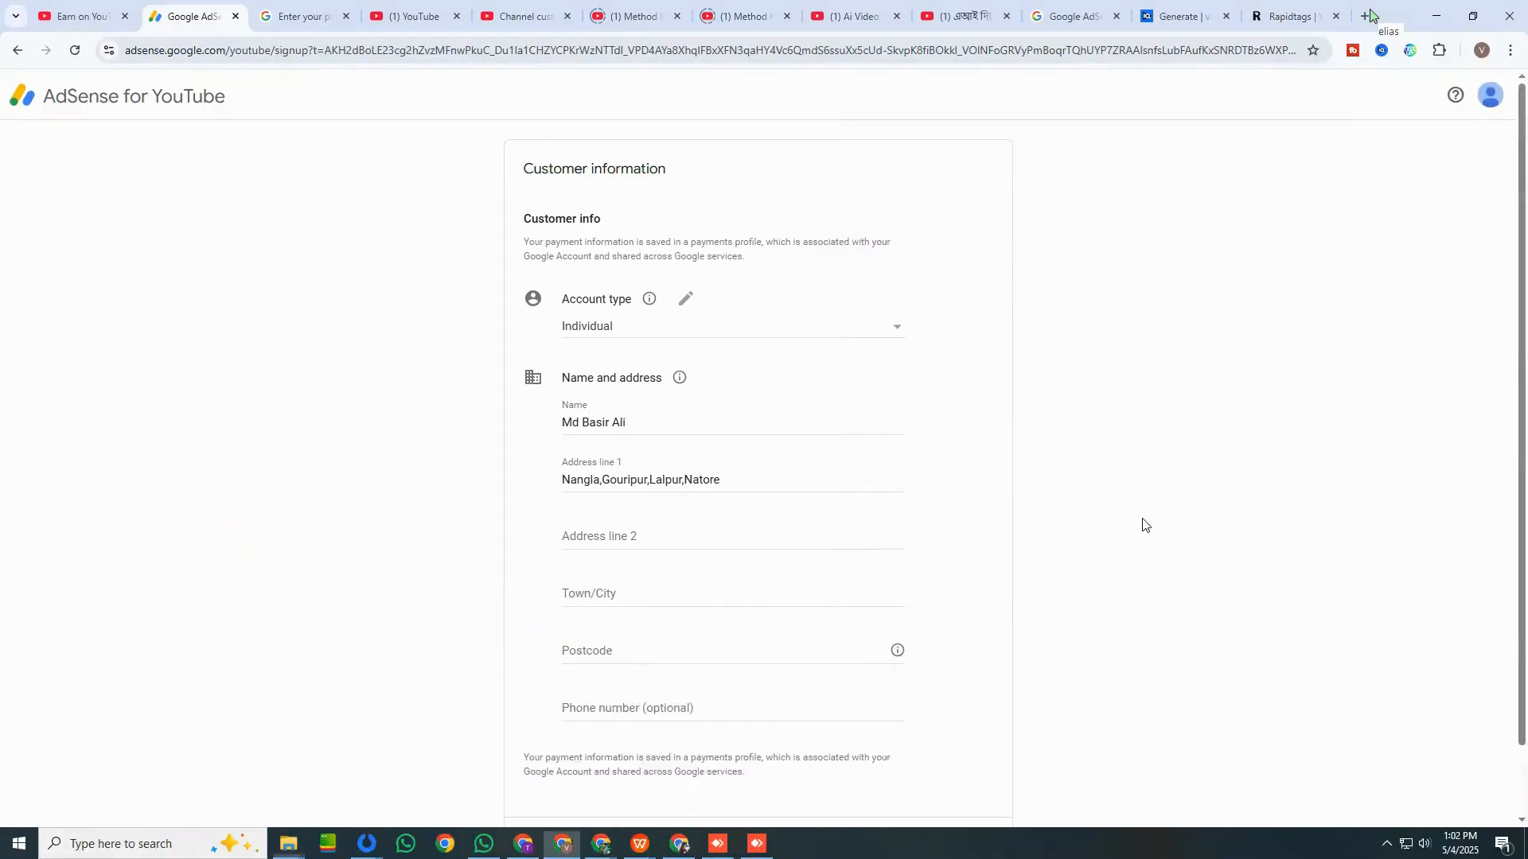
Insert a hyphen and the postcode after the post office name in address line 1.
{"action": "left_click", "coordinate": [651, 478]}
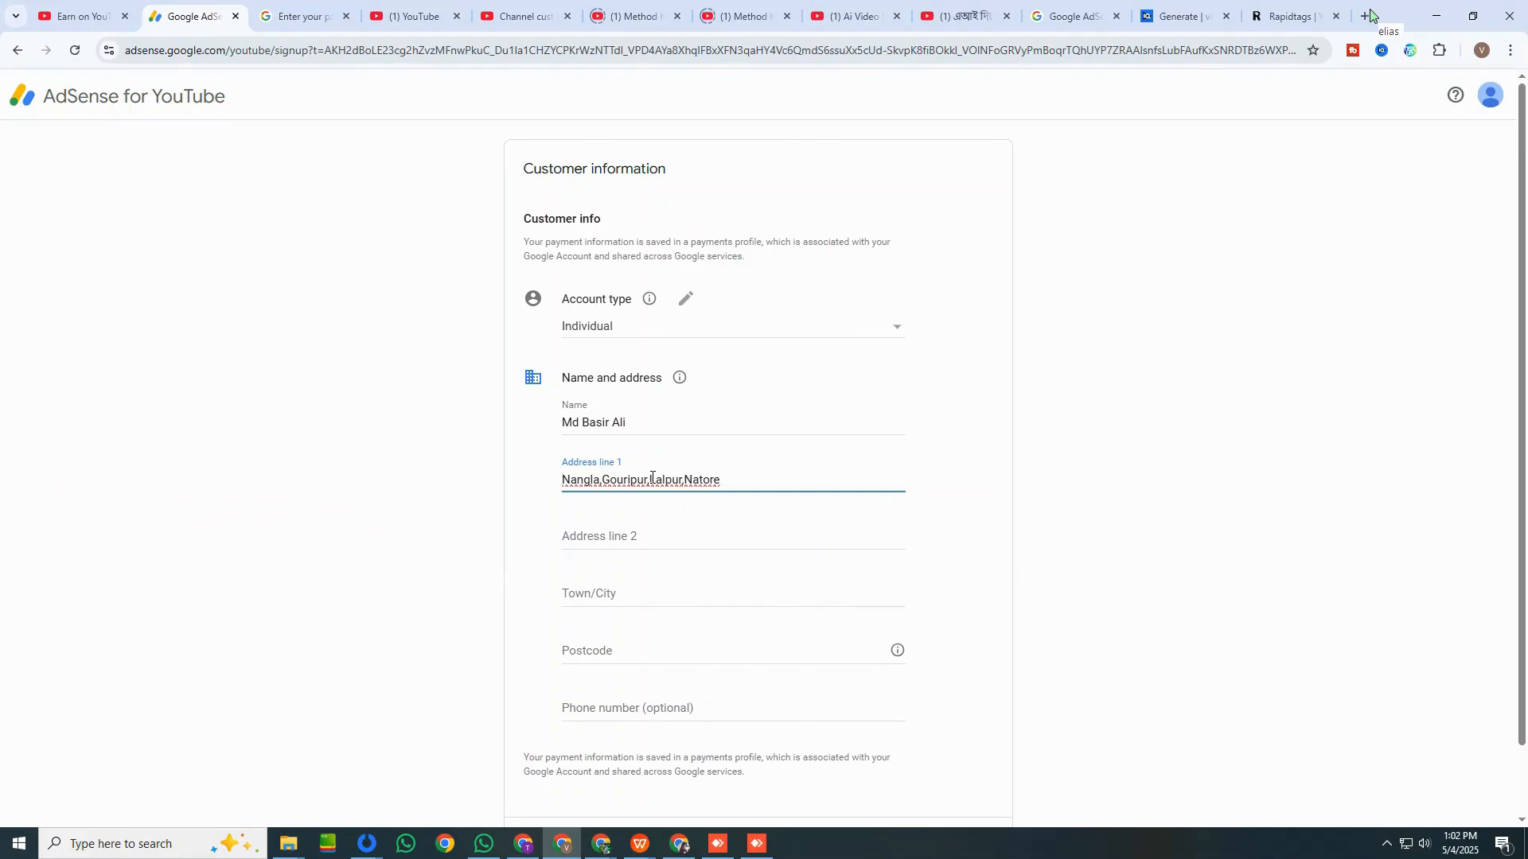
{"action": "type", "text": "-"}
{"action": "key", "text": "End"}
{"action": "left_click", "coordinate": [655, 478]}
{"action": "type", "text": "6620"}
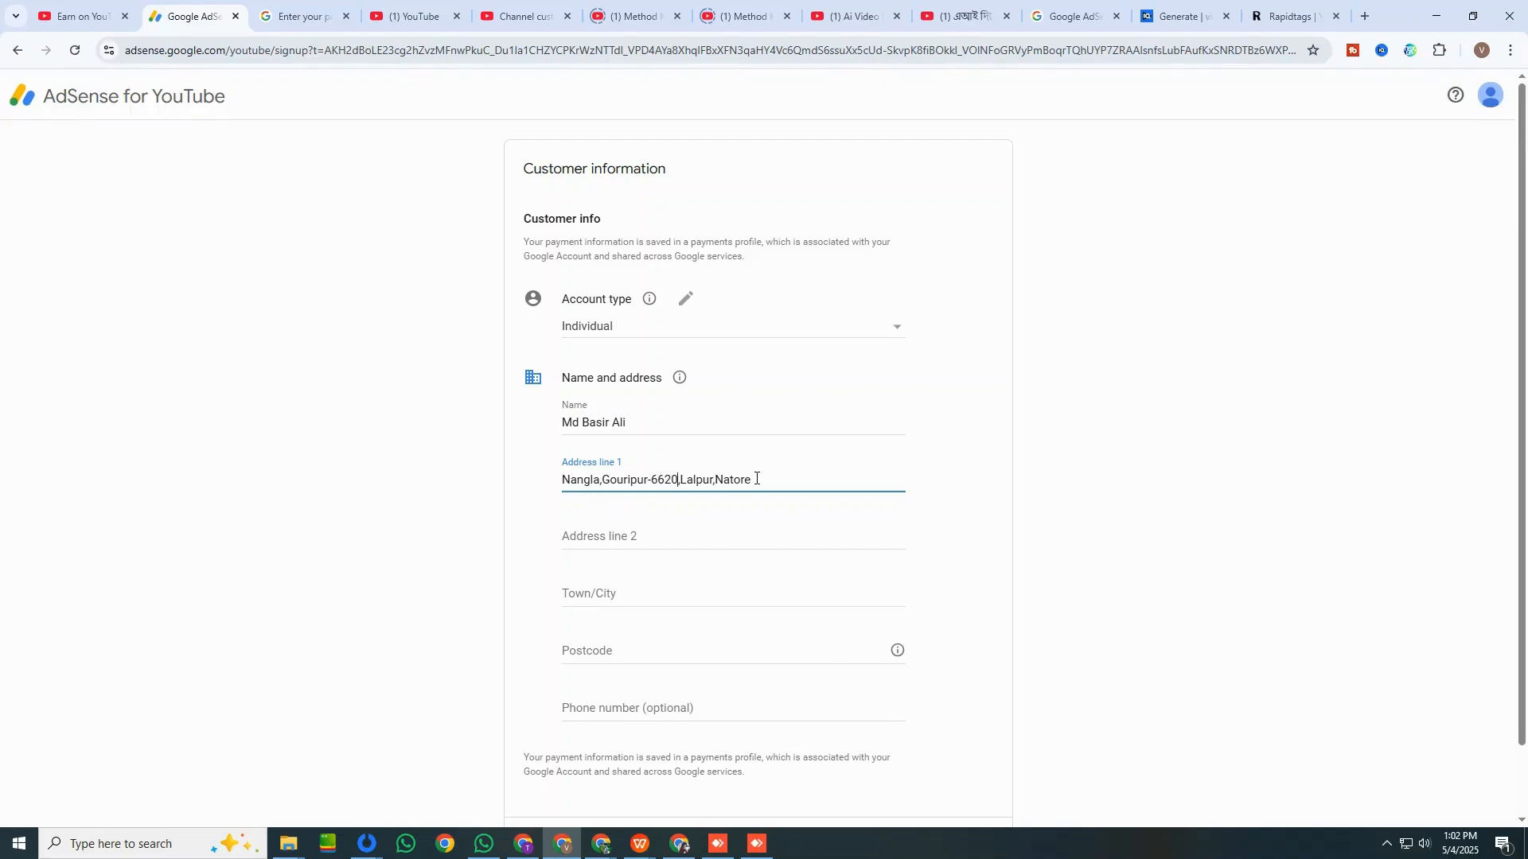
Fill in the town/city and postcode of the payee's address.
{"action": "left_click", "coordinate": [634, 588]}
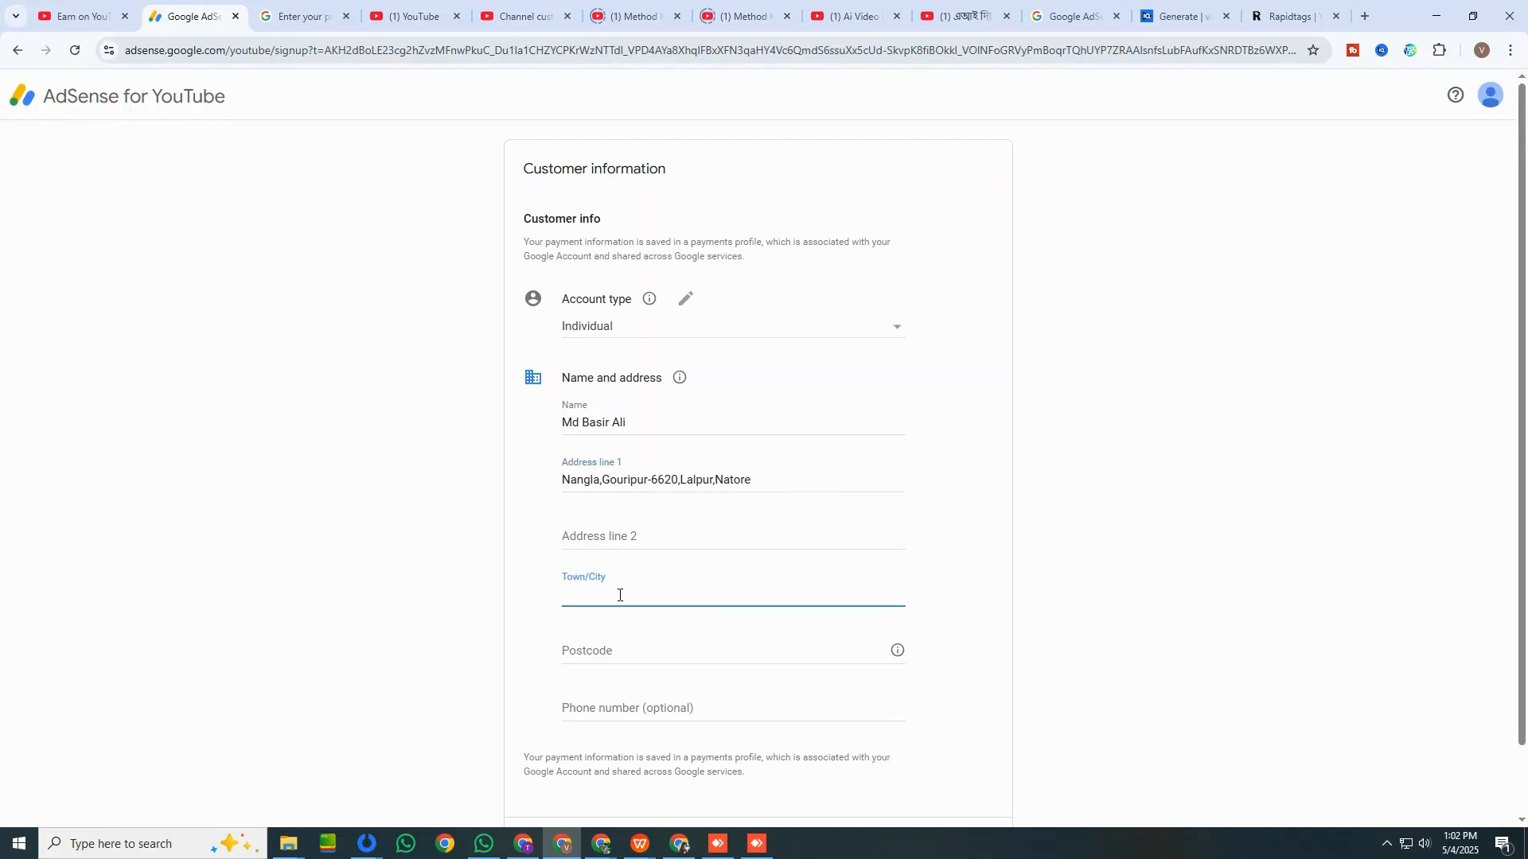
{"action": "type", "text": "atore"}
{"action": "left_click", "coordinate": [605, 654]}
{"action": "type", "text": "6620"}
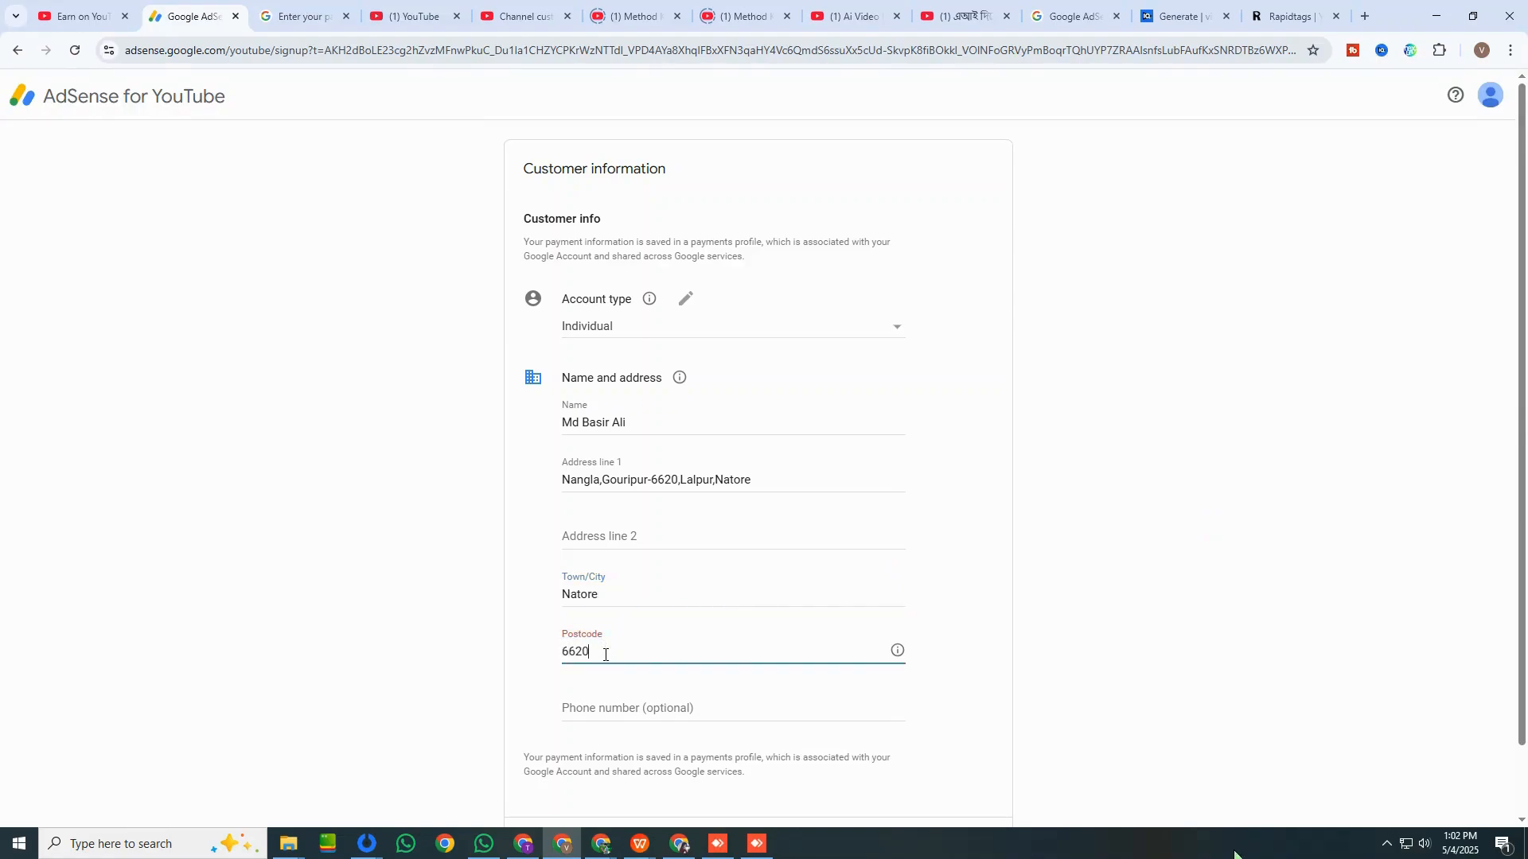
Enter the payee's phone number and submit the customer information.
{"action": "left_click", "coordinate": [603, 707]}
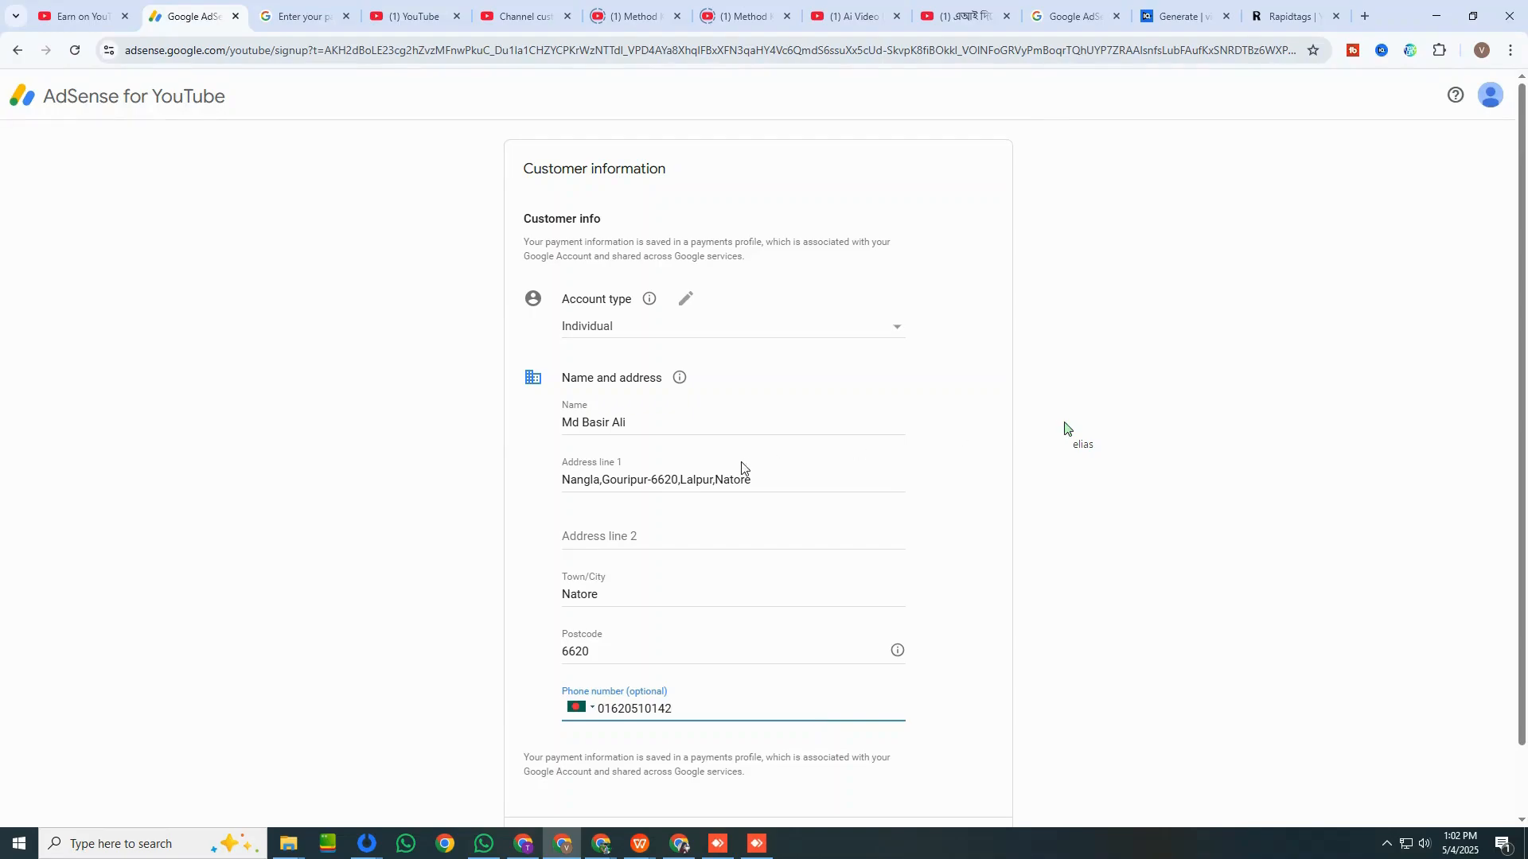
{"action": "scroll", "coordinate": [788, 554], "scroll_direction": "down", "scroll_amount": 1}
{"action": "left_click", "coordinate": [968, 777]}
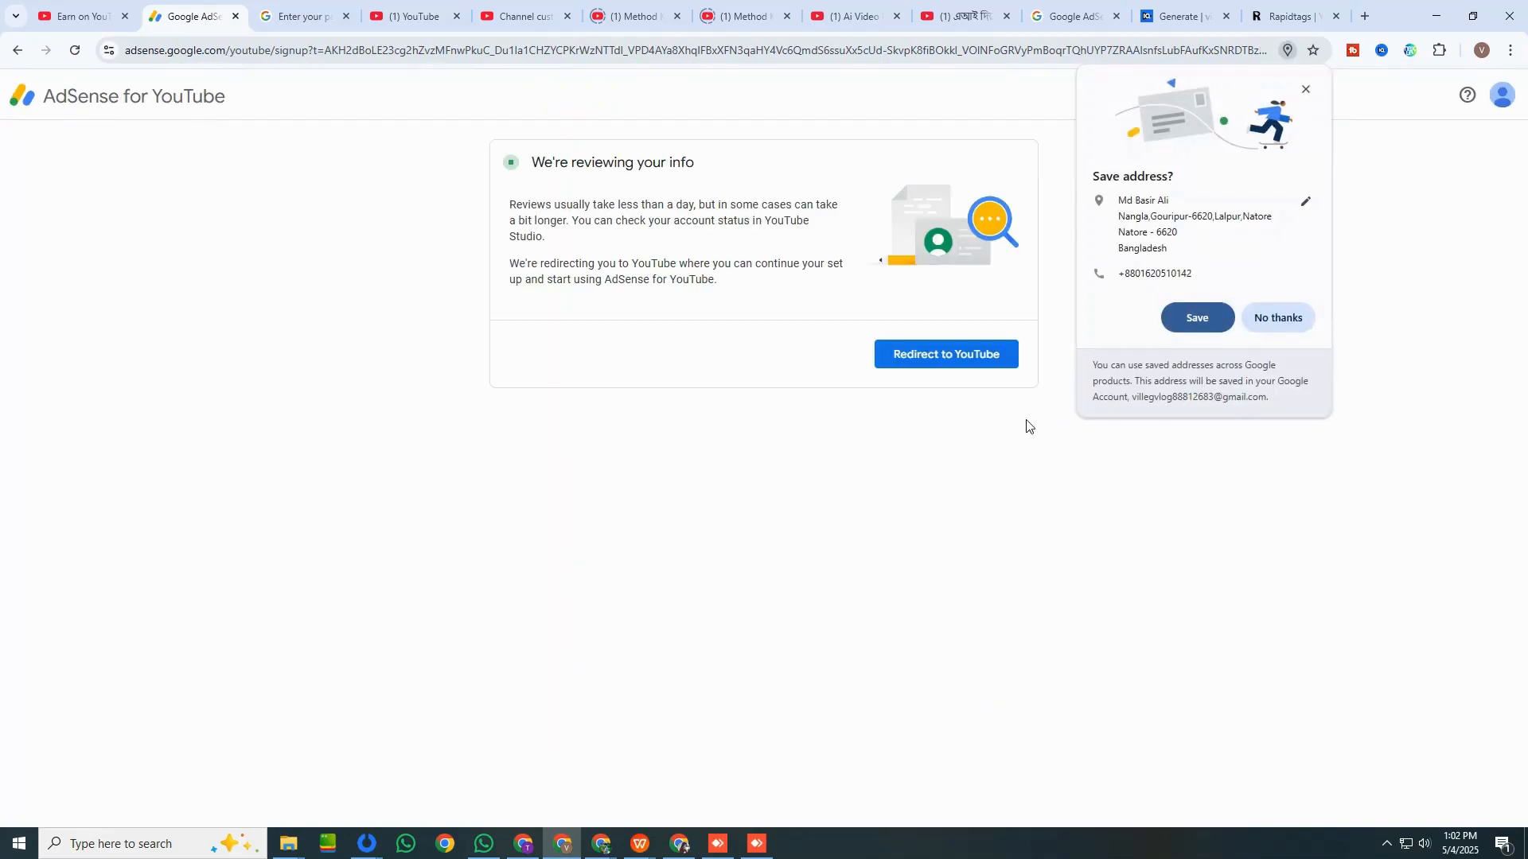
Decline saving the payee's address, find Google AdSense in a new browser tab and sign in.
{"action": "left_click", "coordinate": [1278, 318]}
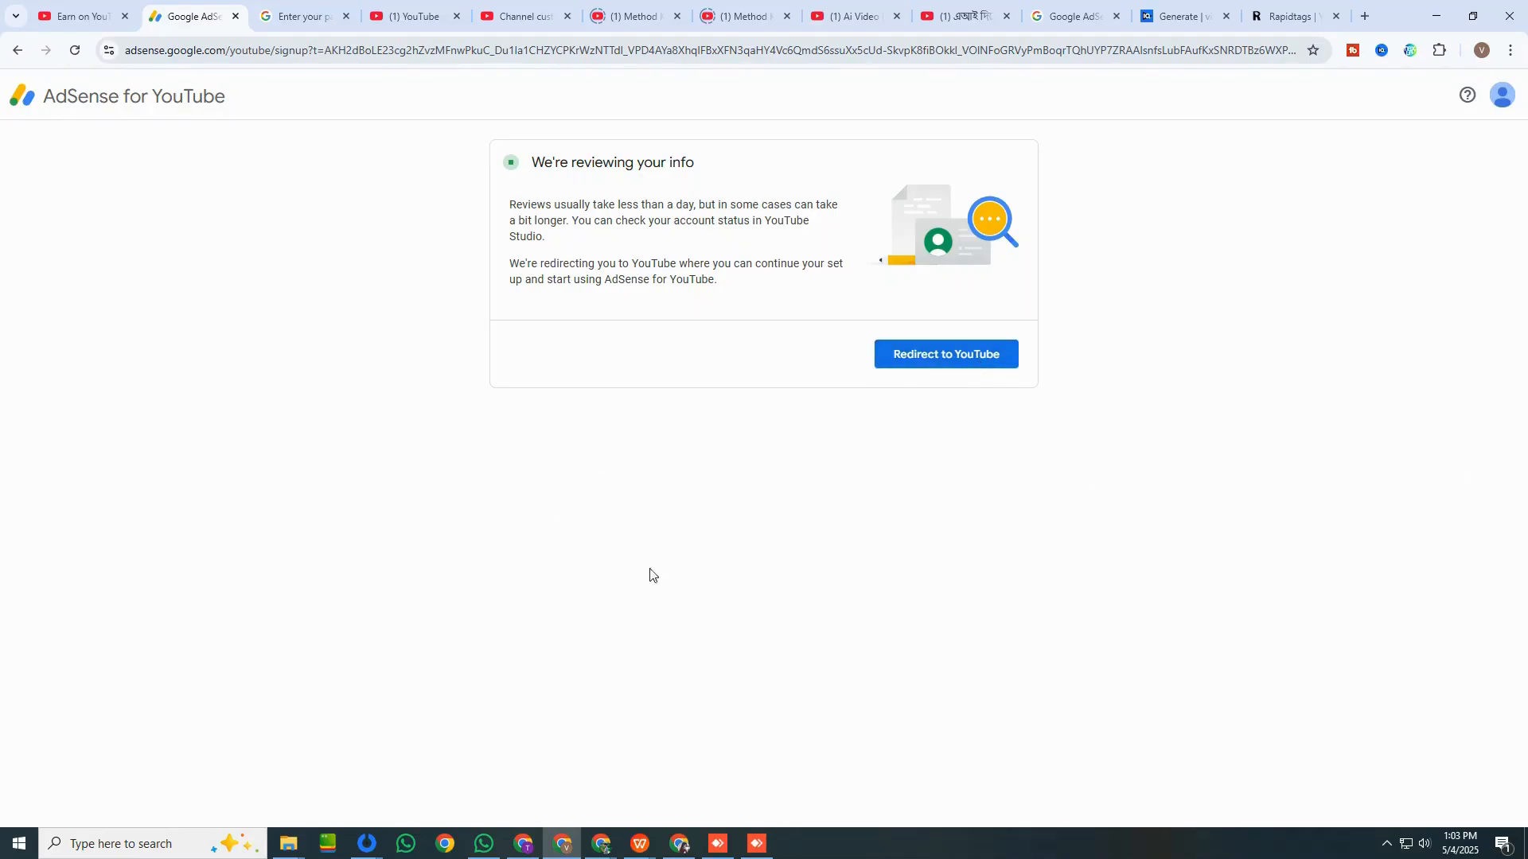
{"action": "left_click", "coordinate": [1364, 16]}
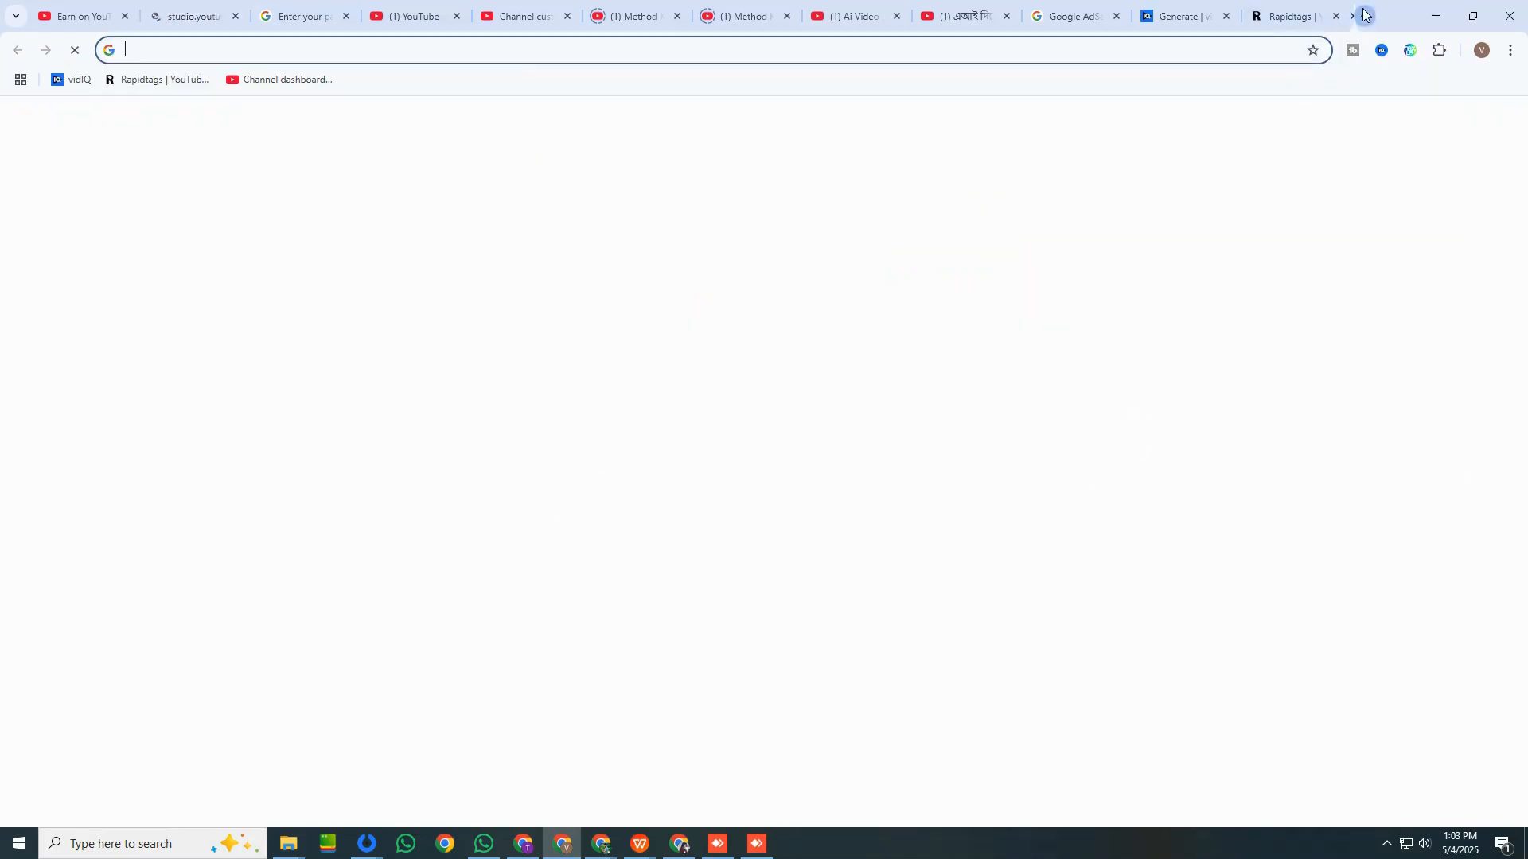
{"action": "left_click", "coordinate": [501, 49]}
{"action": "left_click", "coordinate": [356, 88]}
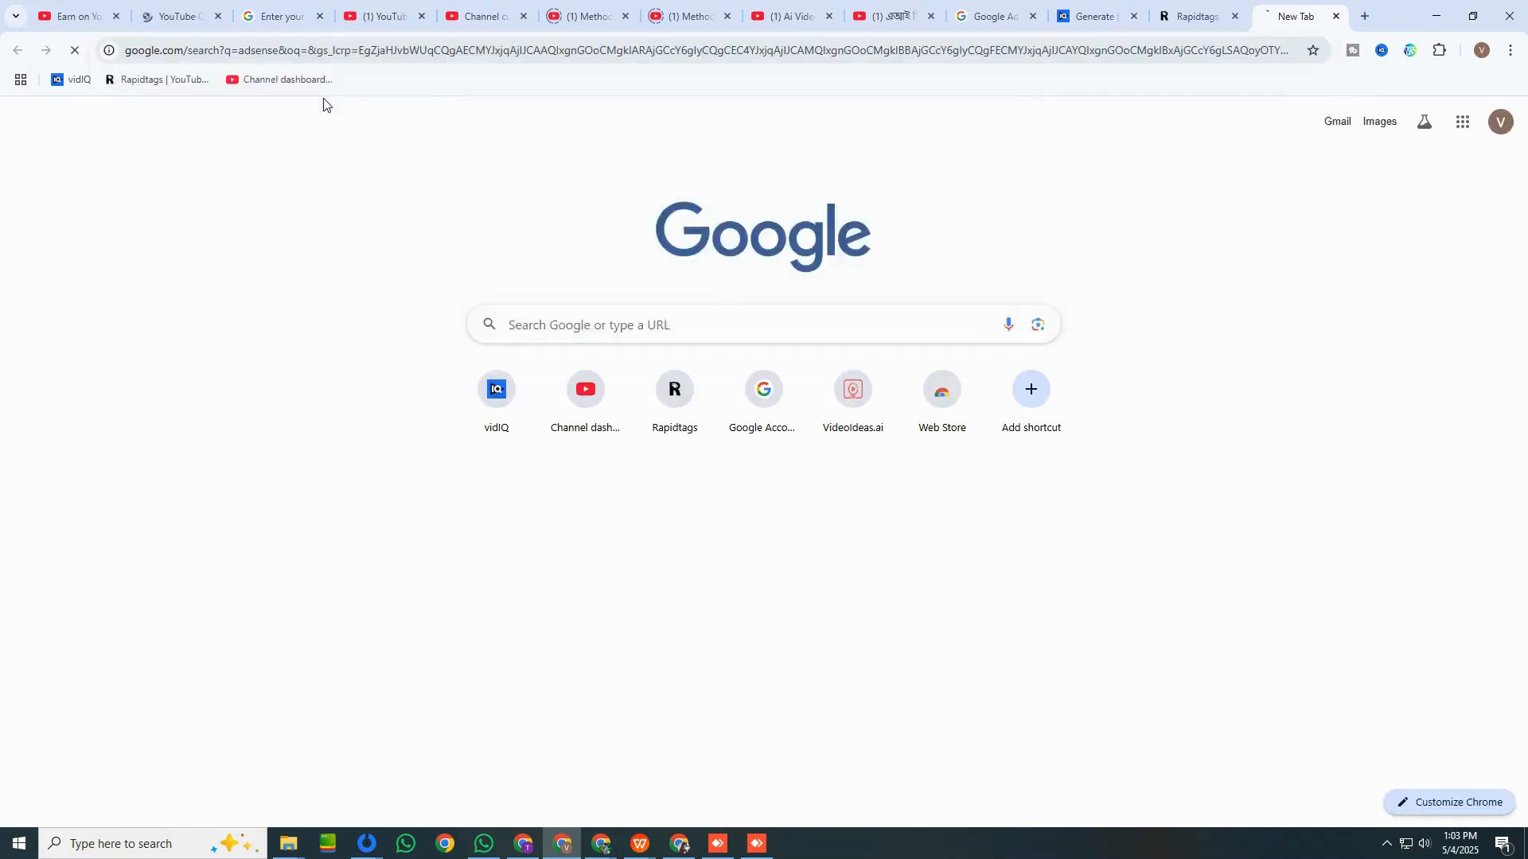
{"action": "left_click", "coordinate": [265, 241]}
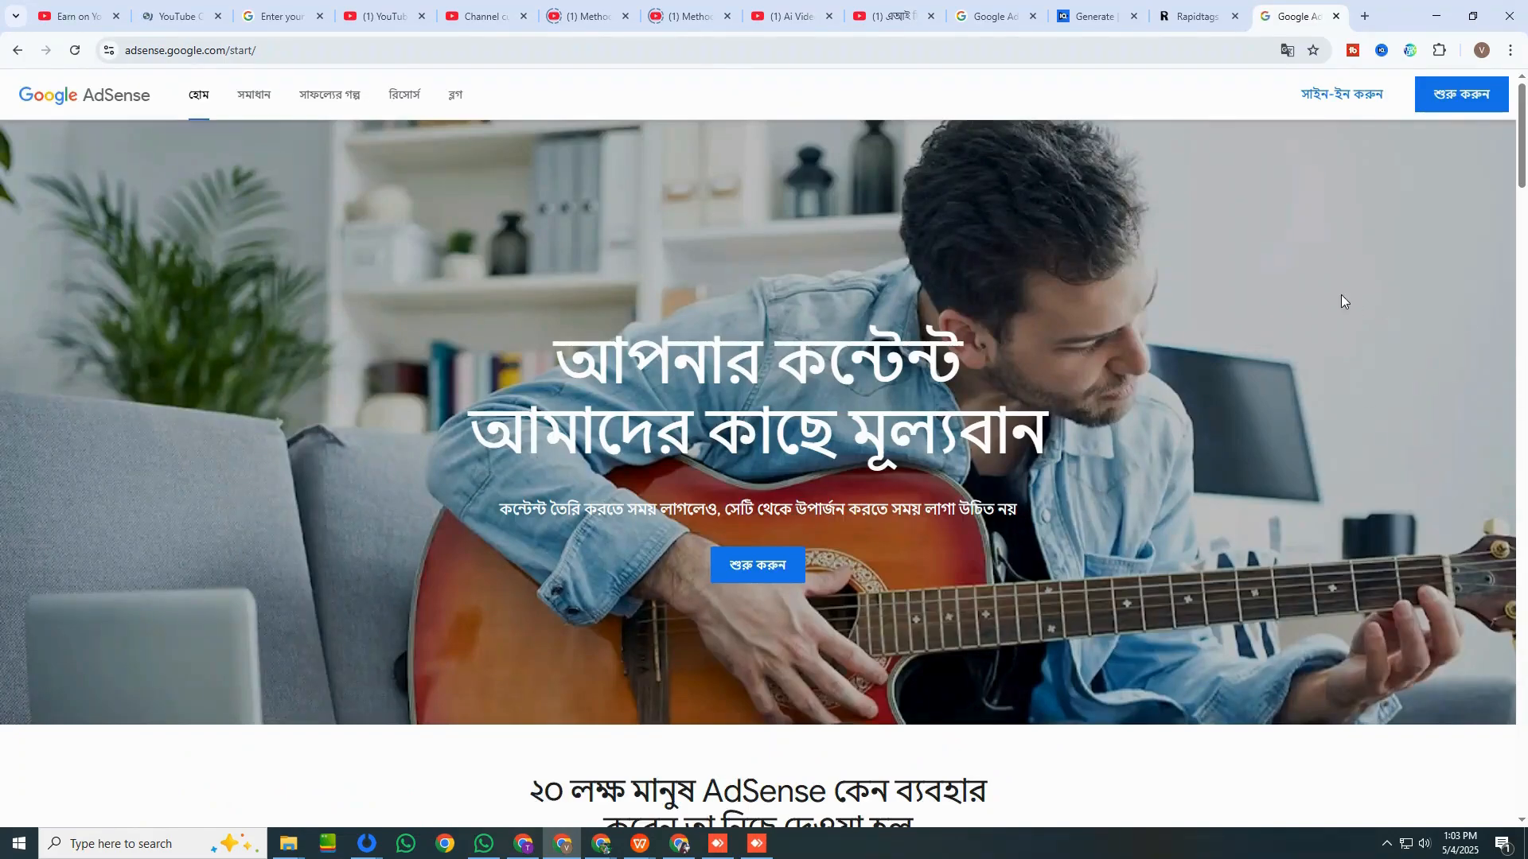
{"action": "left_click", "coordinate": [1334, 101]}
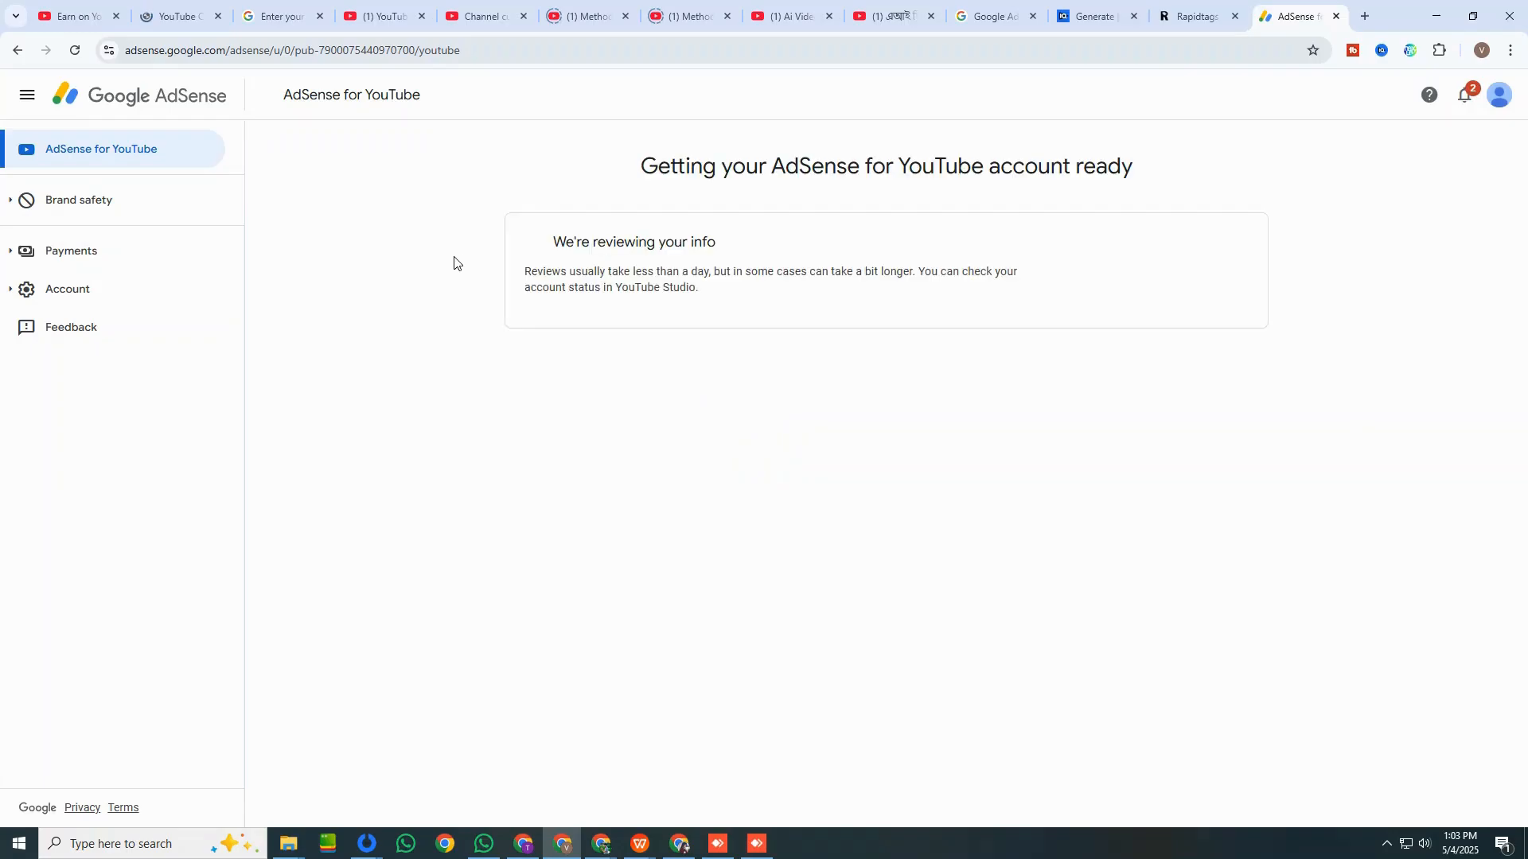
{"action": "left_click_drag", "start_coordinate": [594, 252], "coordinate": [871, 259]}
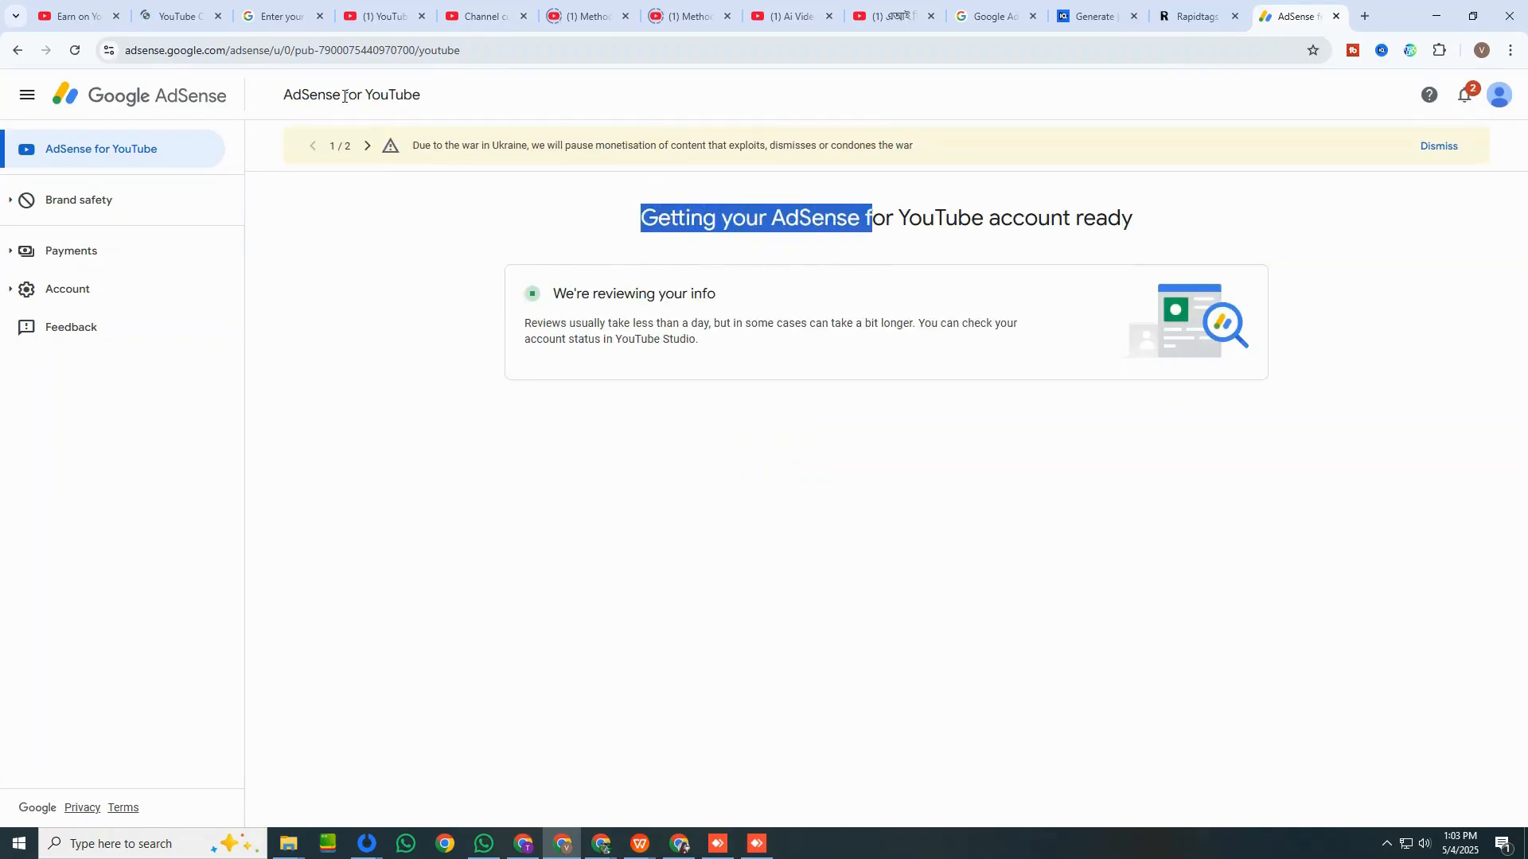
Close the YouTube redirect tab and the Google verification tab, and cancel the pending AdSense redirect on the channel's Earn page.
{"action": "left_click", "coordinate": [180, 32]}
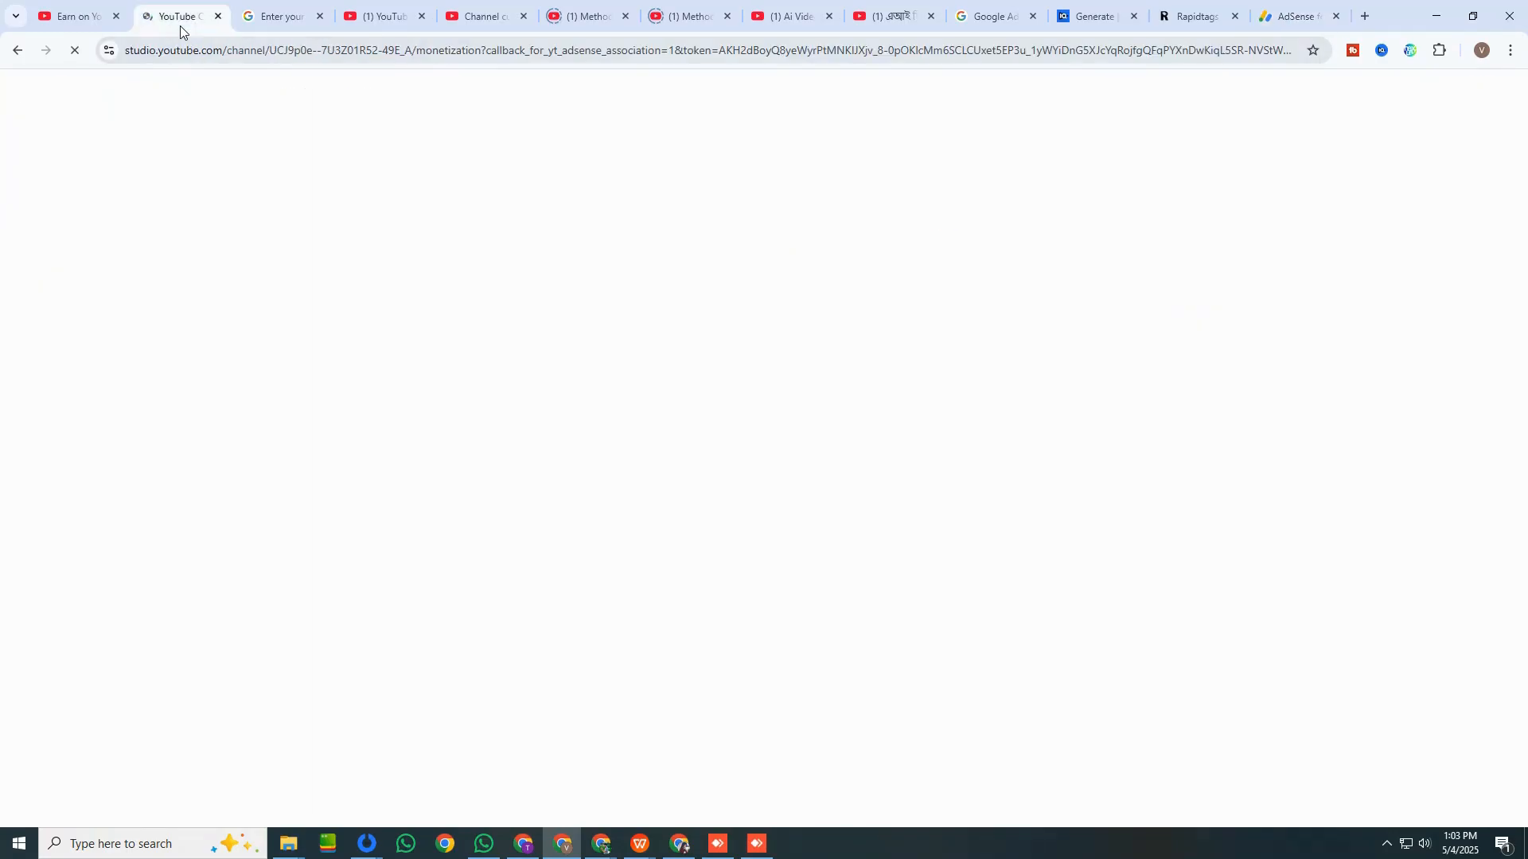
{"action": "left_click", "coordinate": [223, 22]}
{"action": "left_click", "coordinate": [223, 23]}
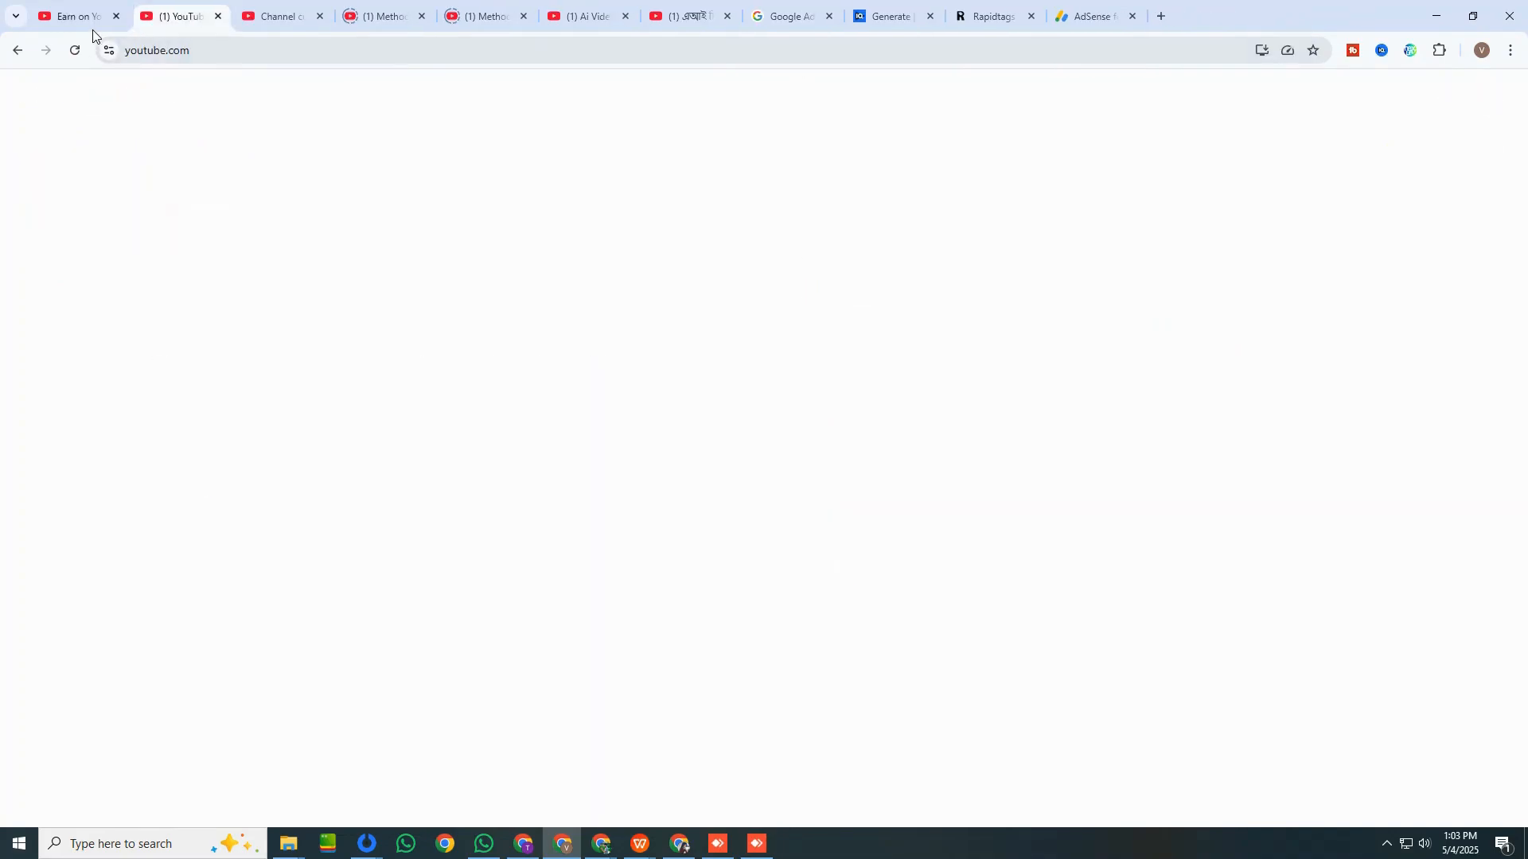
{"action": "left_click", "coordinate": [88, 29]}
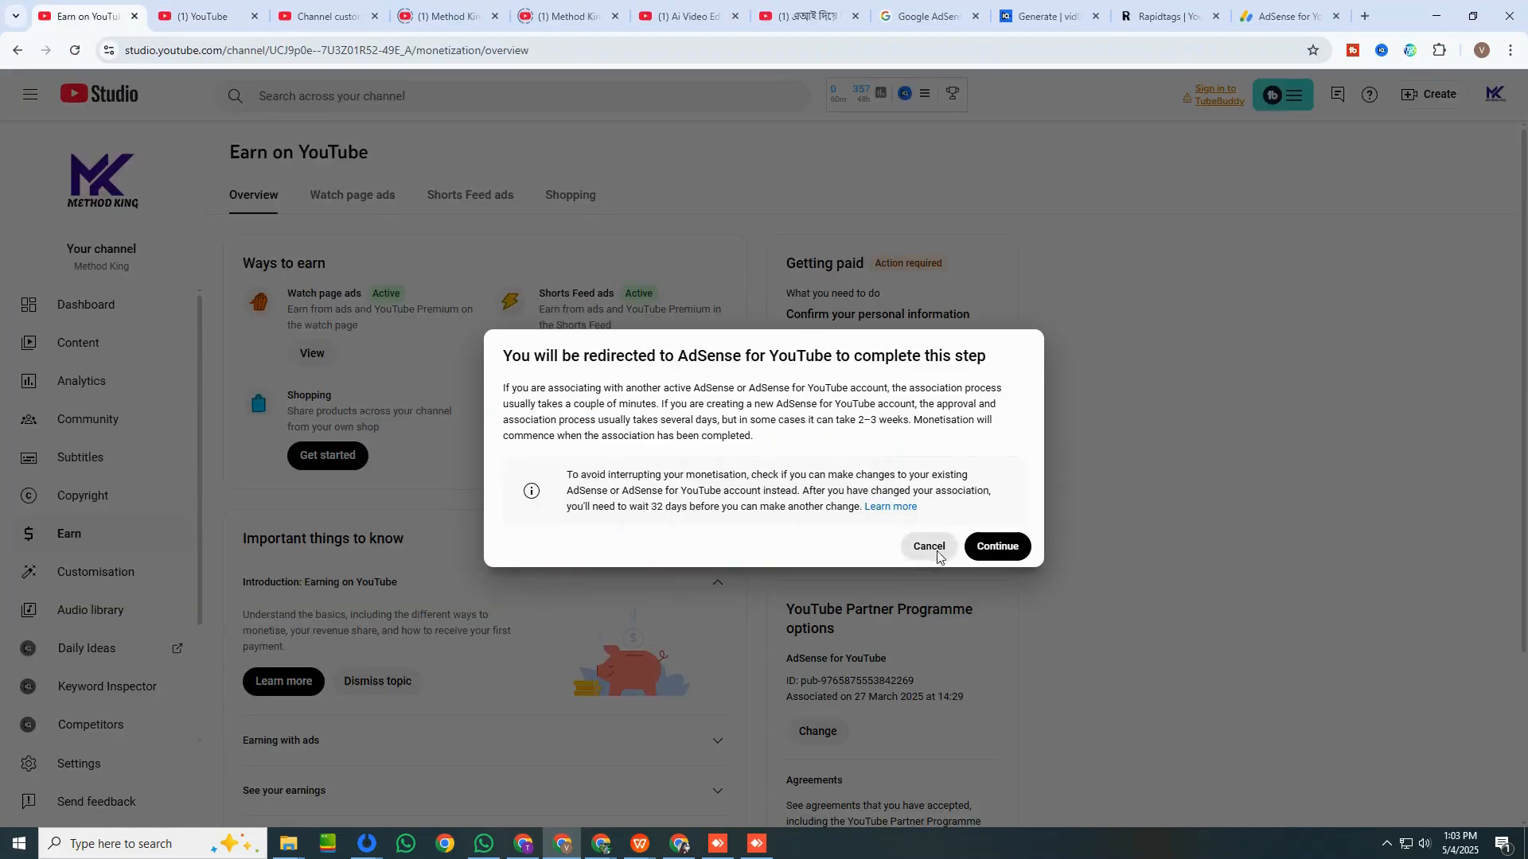
{"action": "left_click", "coordinate": [936, 553]}
Read the account review status in AdSense for YouTube and dismiss the notice about the war in Ukraine.
{"action": "left_click", "coordinate": [1278, 23]}
{"action": "left_click_drag", "start_coordinate": [637, 219], "coordinate": [875, 304]}
{"action": "left_click", "coordinate": [747, 298]}
{"action": "left_click_drag", "start_coordinate": [690, 321], "coordinate": [931, 318]}
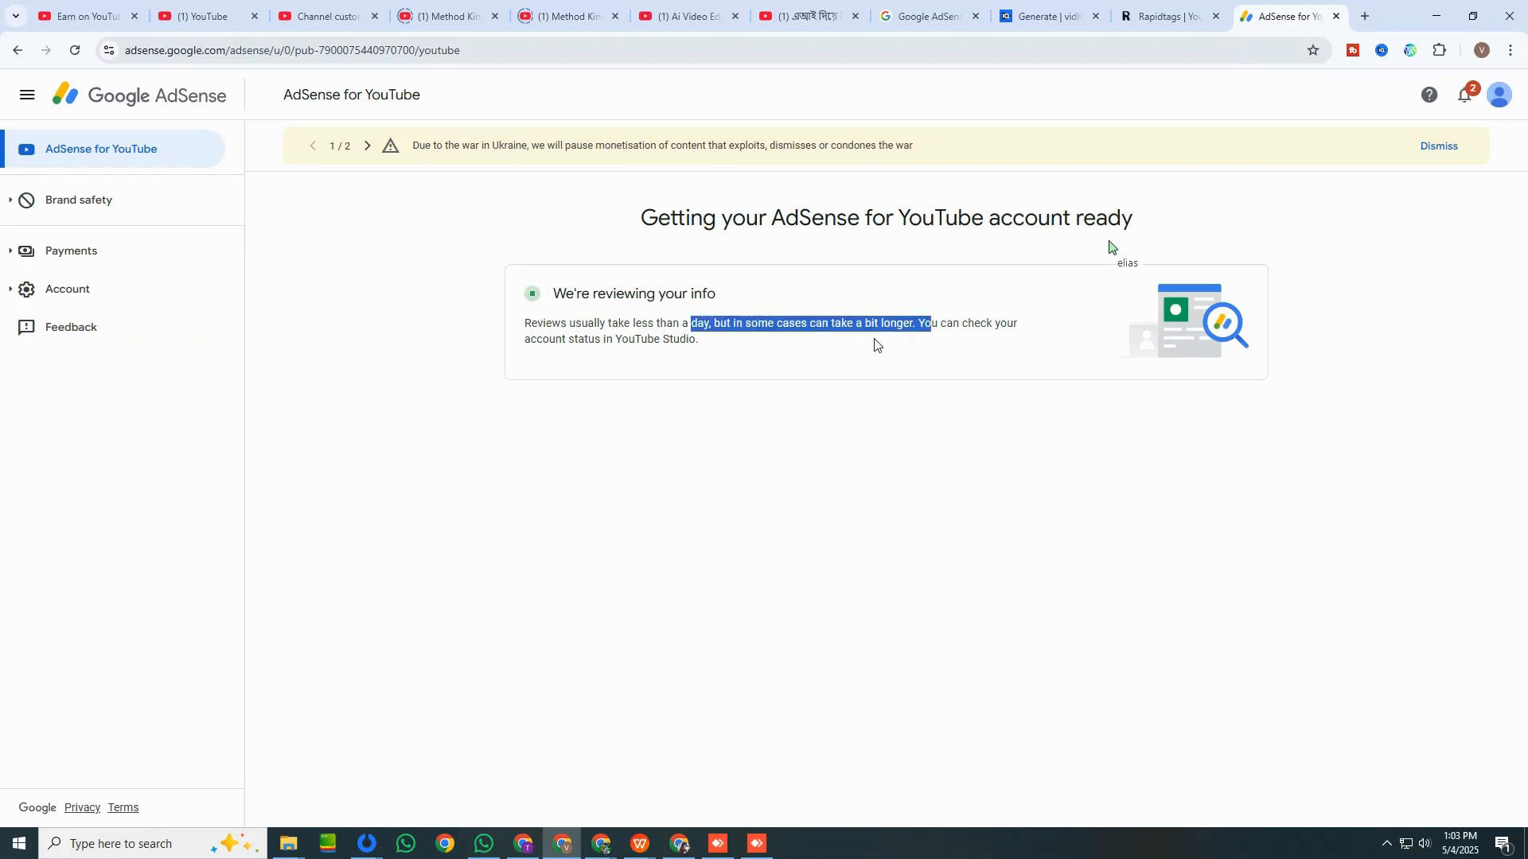
{"action": "left_click_drag", "start_coordinate": [602, 324], "coordinate": [790, 351]}
{"action": "left_click", "coordinate": [1441, 149]}
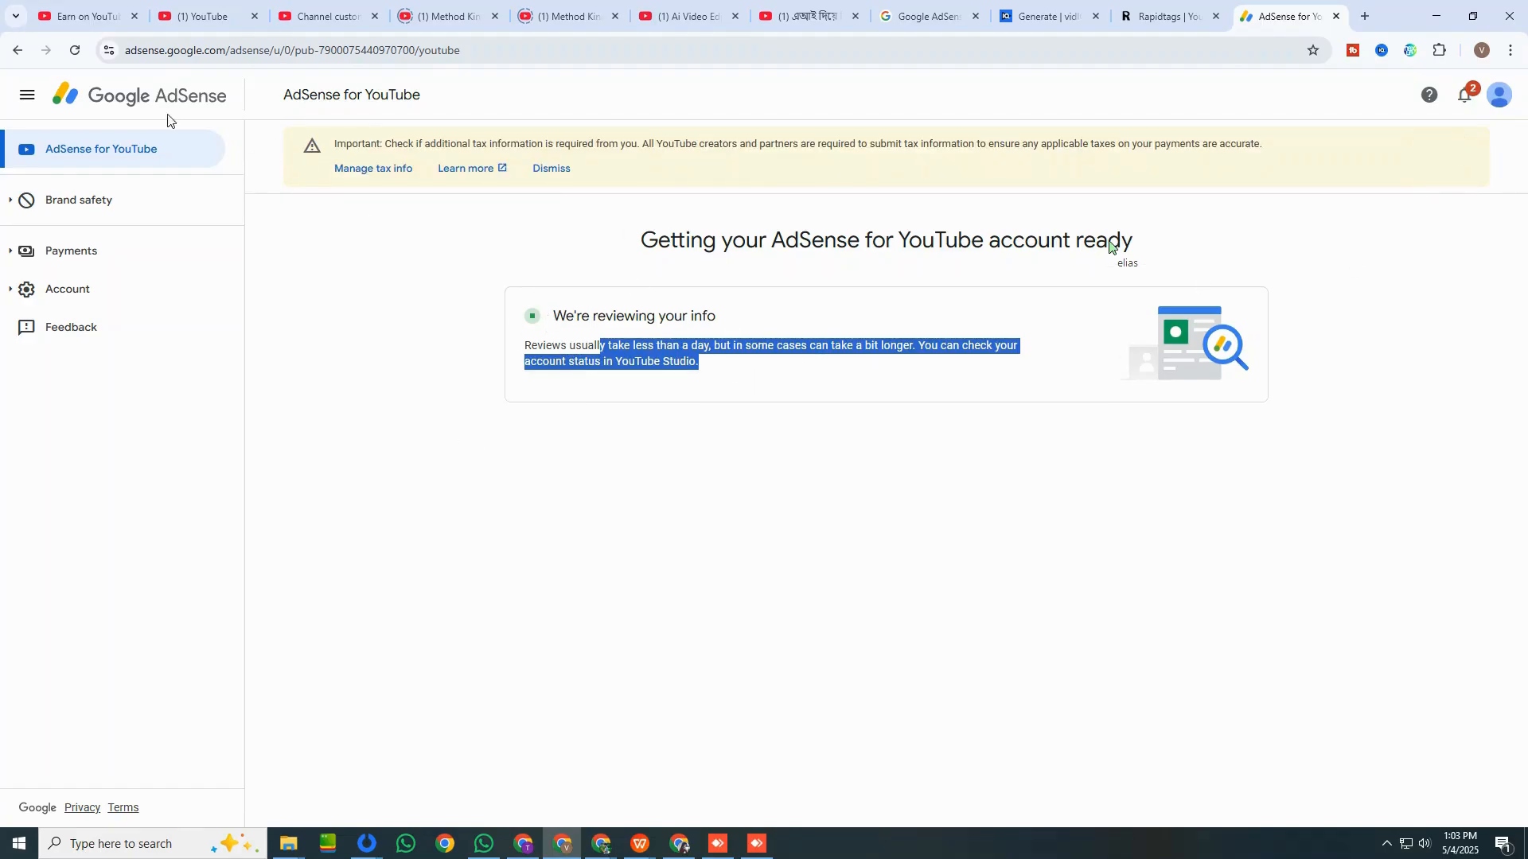
Check the AdSense association on the channel's Earn page, then return to the review status in AdSense.
{"action": "left_click", "coordinate": [93, 24]}
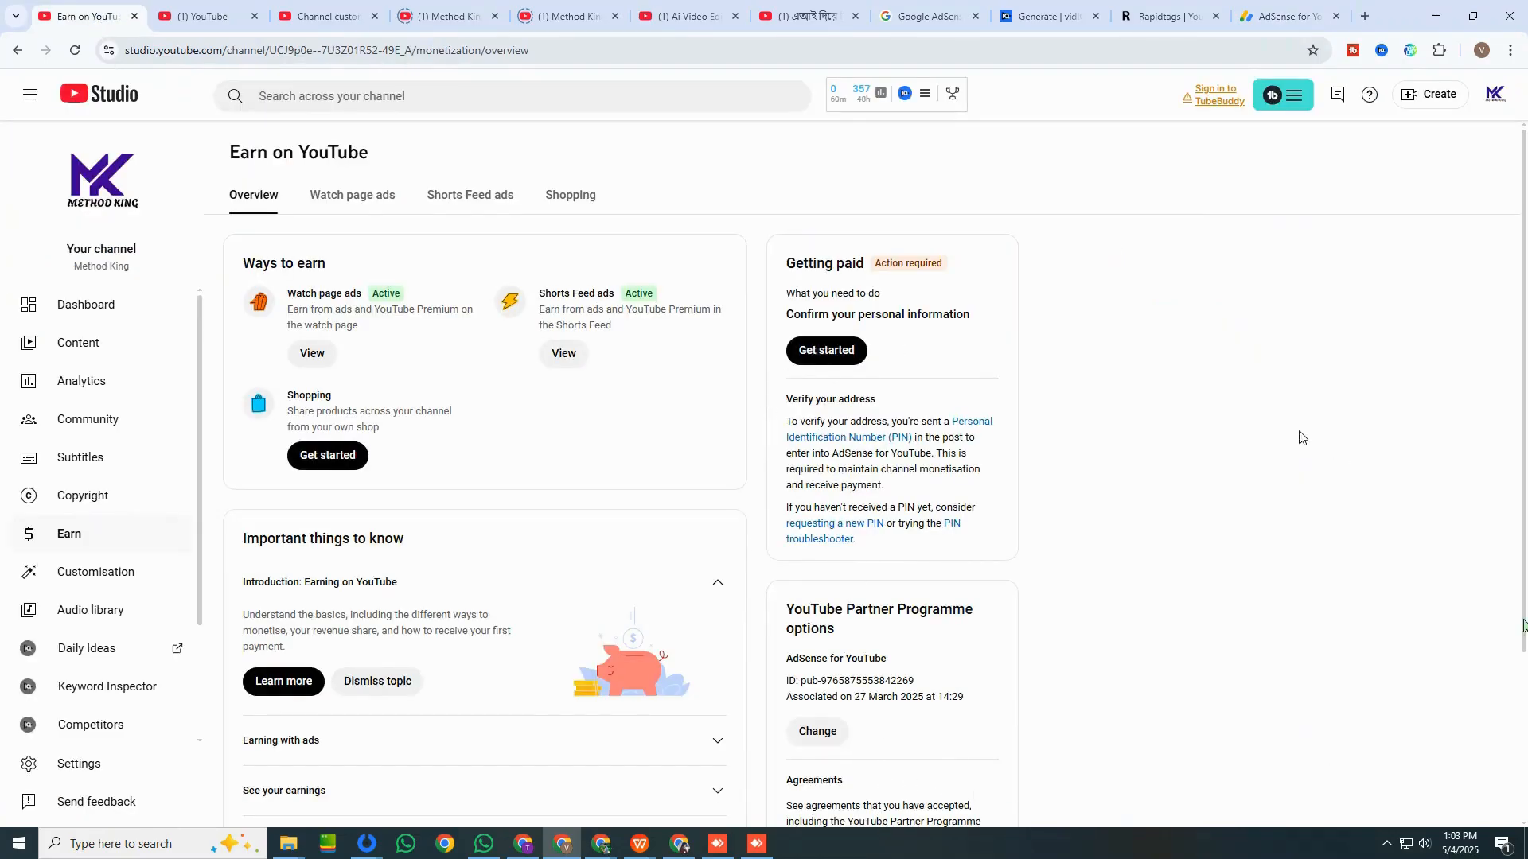
{"action": "left_click", "coordinate": [1289, 22]}
{"action": "left_click_drag", "start_coordinate": [553, 318], "coordinate": [871, 350]}
{"action": "left_click", "coordinate": [404, 286]}
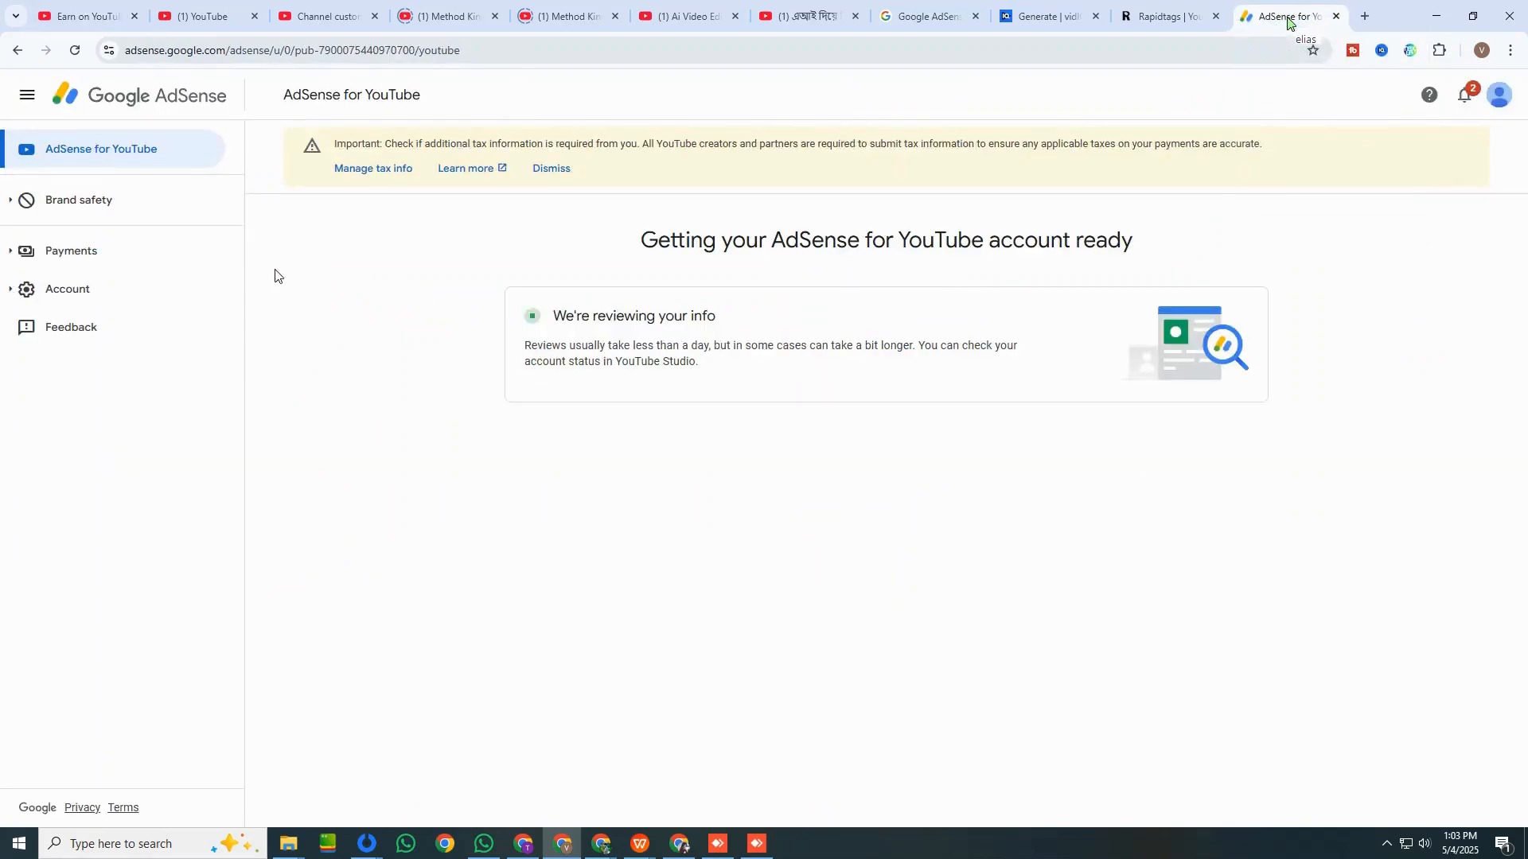
Examine the earnings, transactions and publisher settings in the AdSense payments info.
{"action": "left_click", "coordinate": [123, 253]}
{"action": "left_click", "coordinate": [112, 291]}
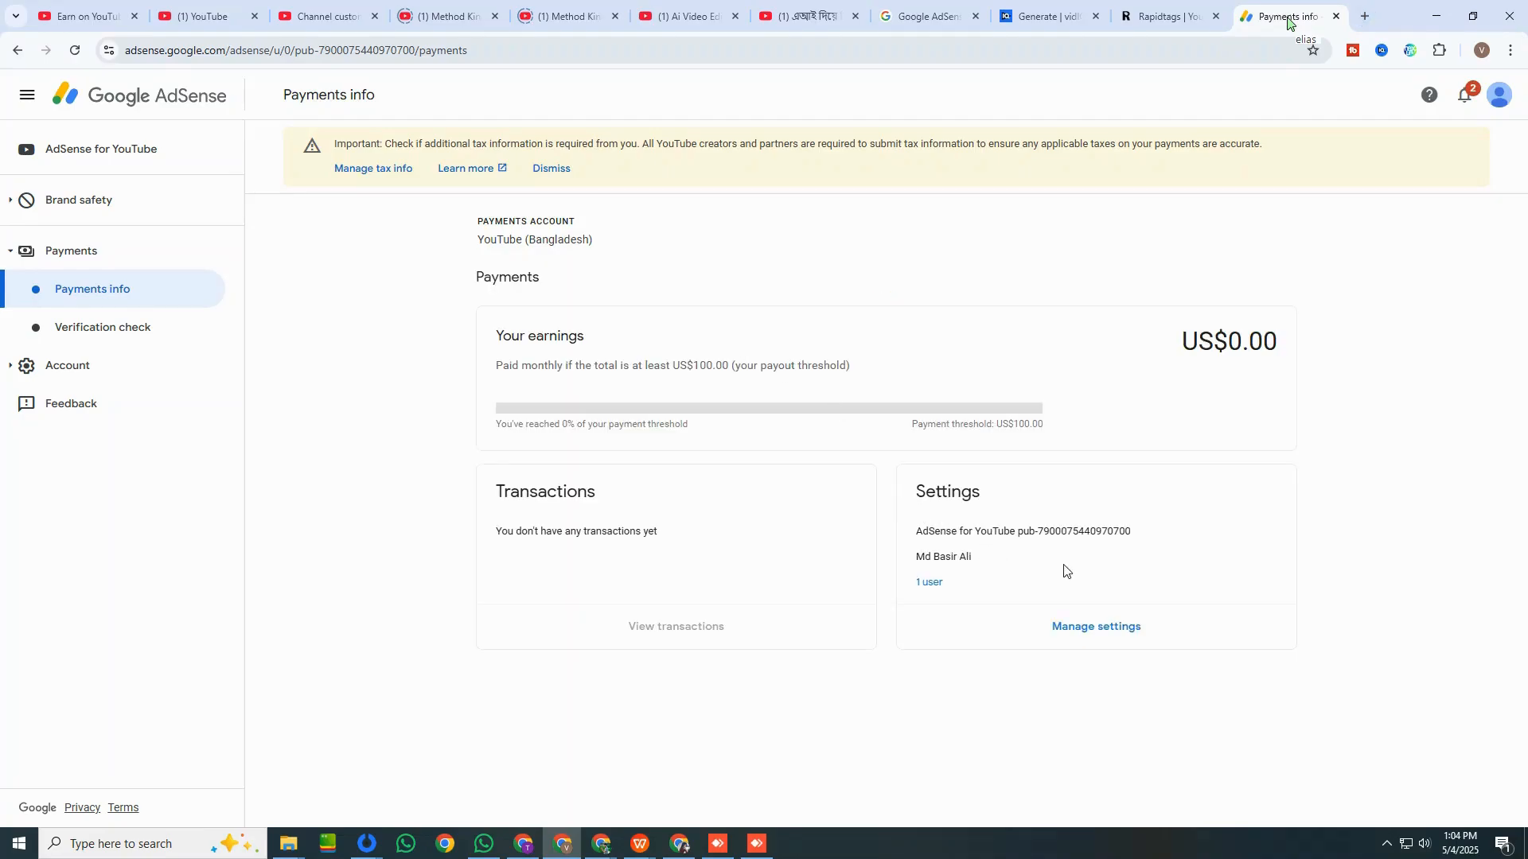
{"action": "left_click_drag", "start_coordinate": [497, 481], "coordinate": [861, 518]}
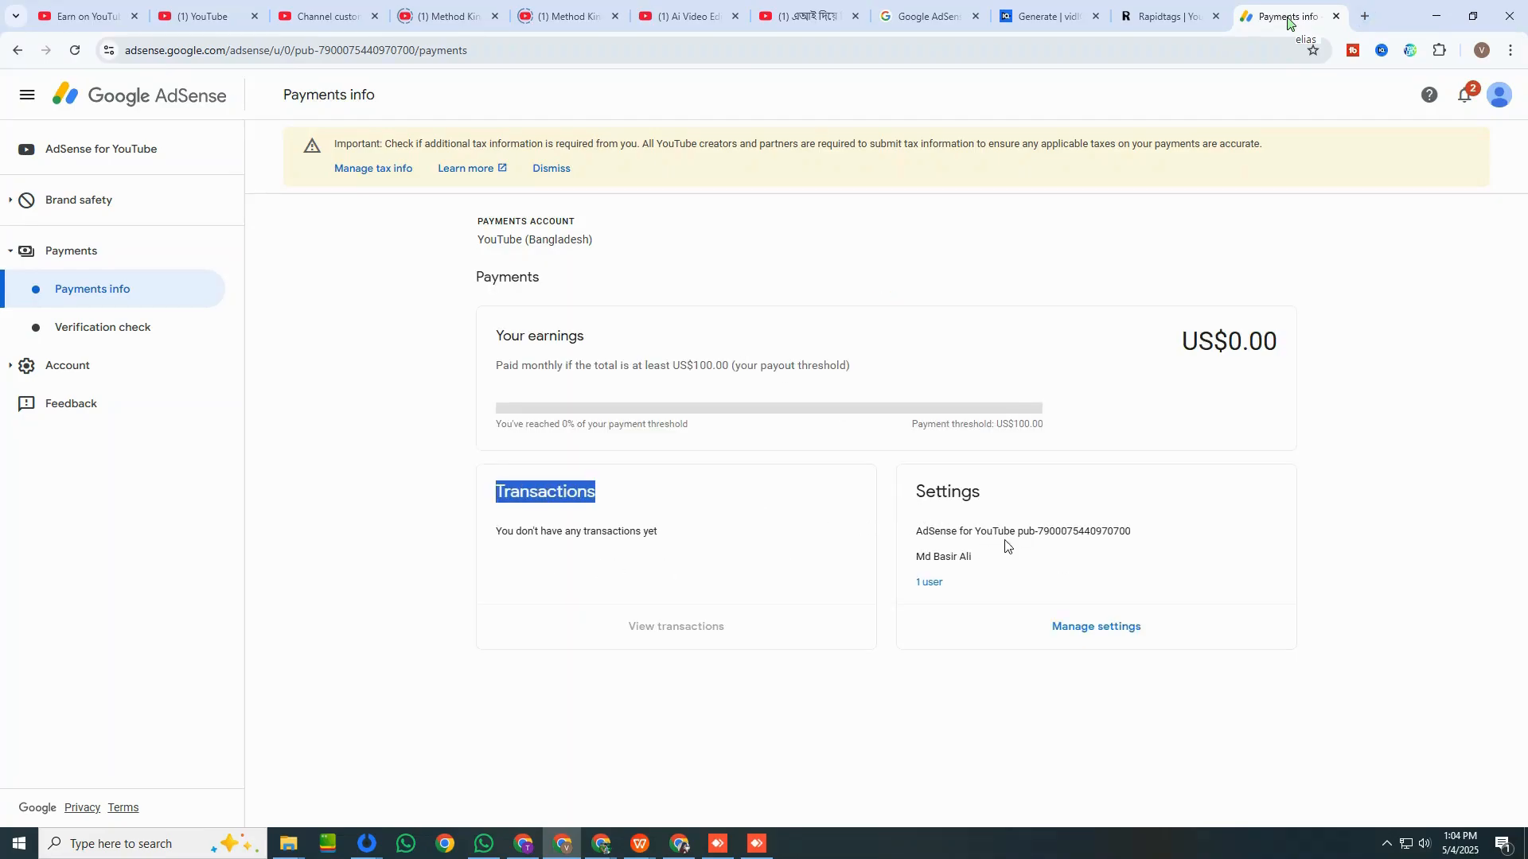
{"action": "left_click_drag", "start_coordinate": [1004, 531], "coordinate": [1138, 533]}
{"action": "left_click", "coordinate": [1197, 539]}
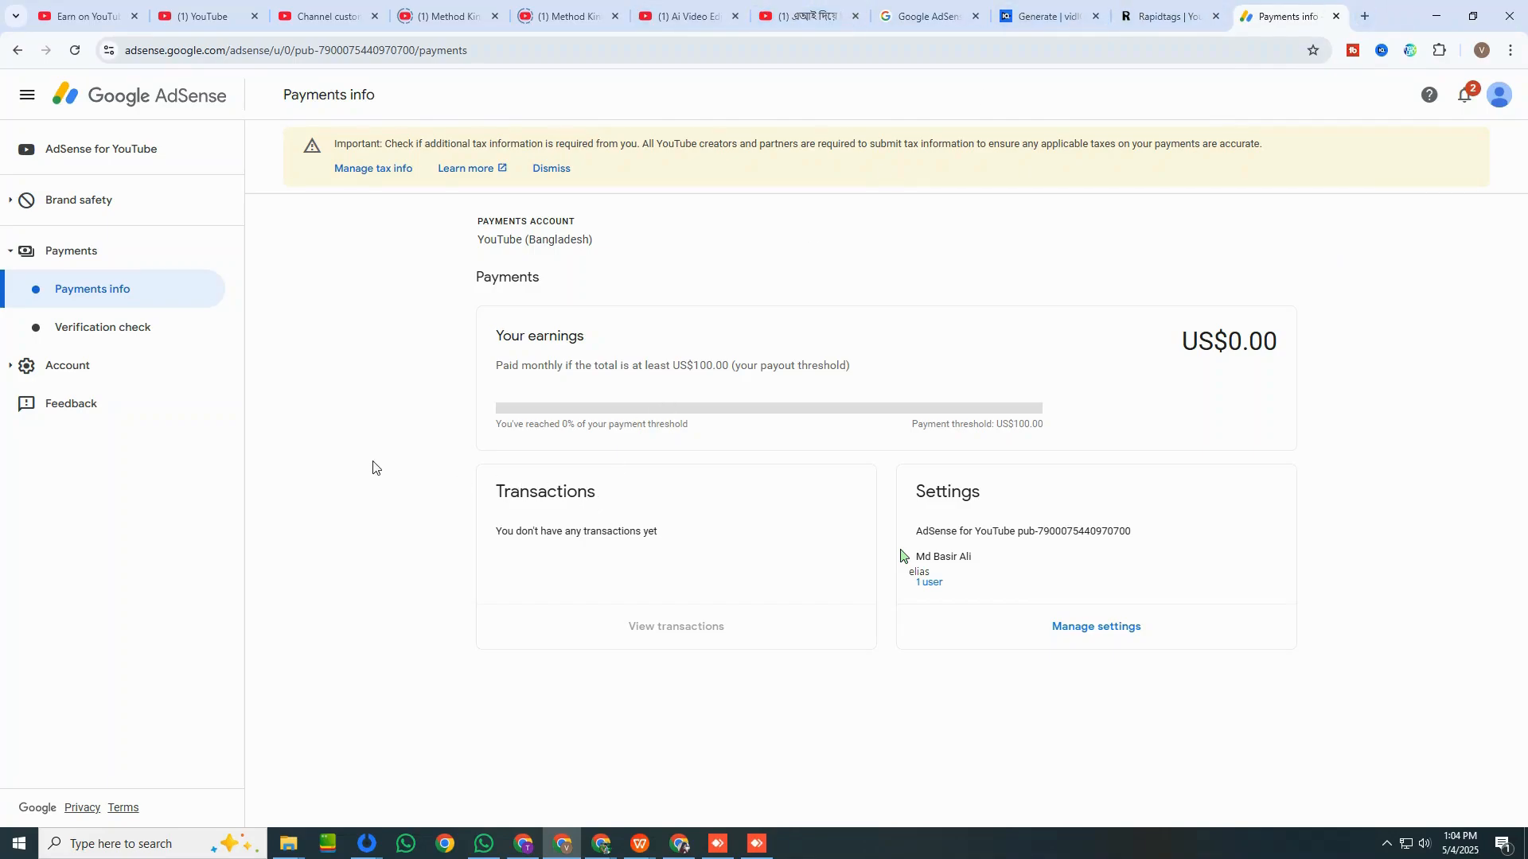
Examine the account information in the AdSense account settings and return to the AdSense for YouTube overview.
{"action": "left_click", "coordinate": [95, 366]}
{"action": "left_click", "coordinate": [82, 404]}
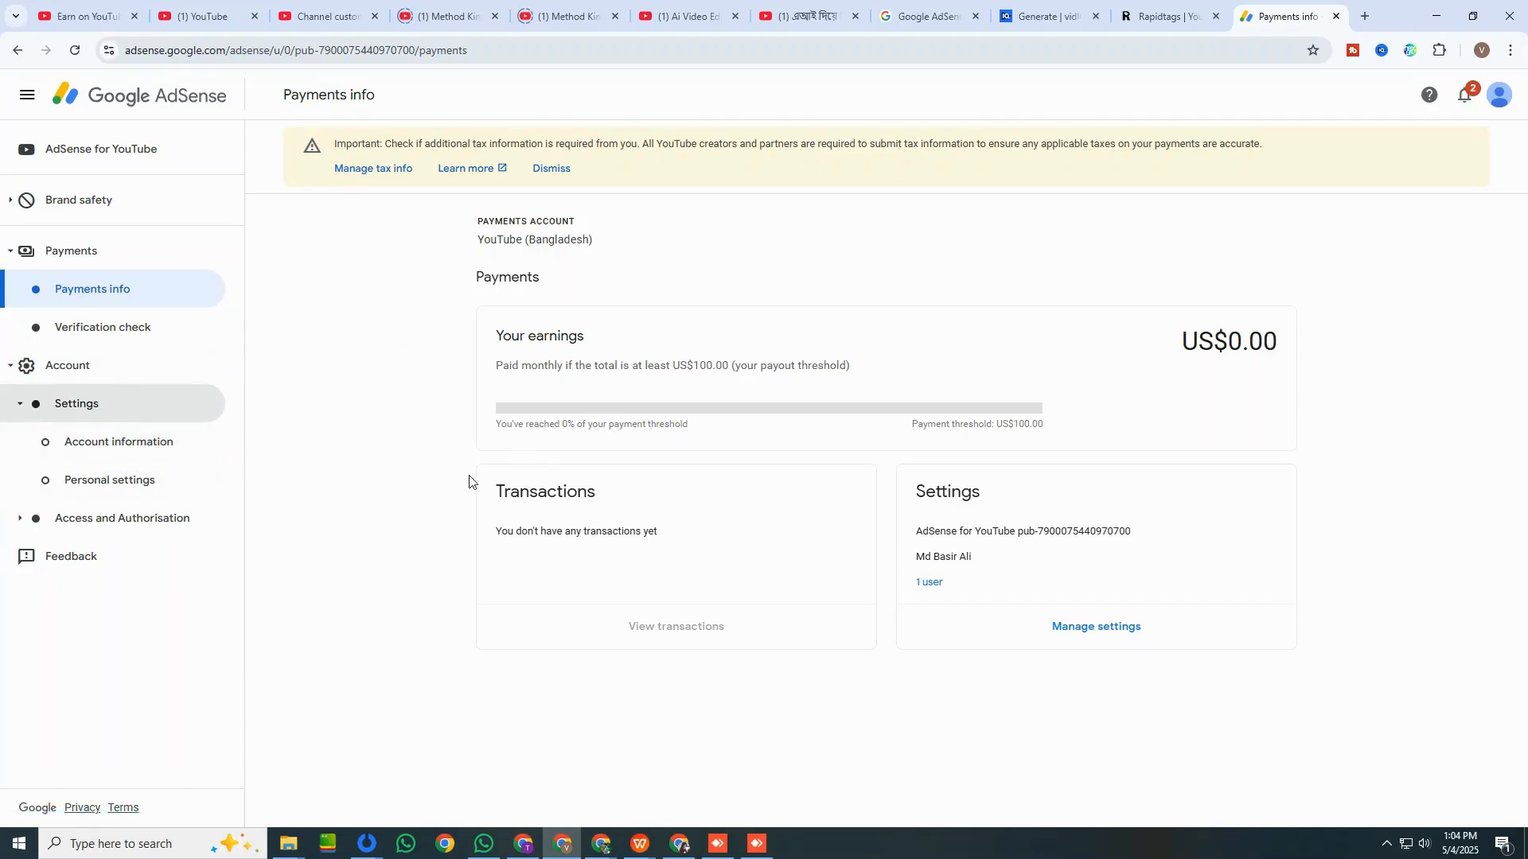
{"action": "left_click", "coordinate": [117, 458]}
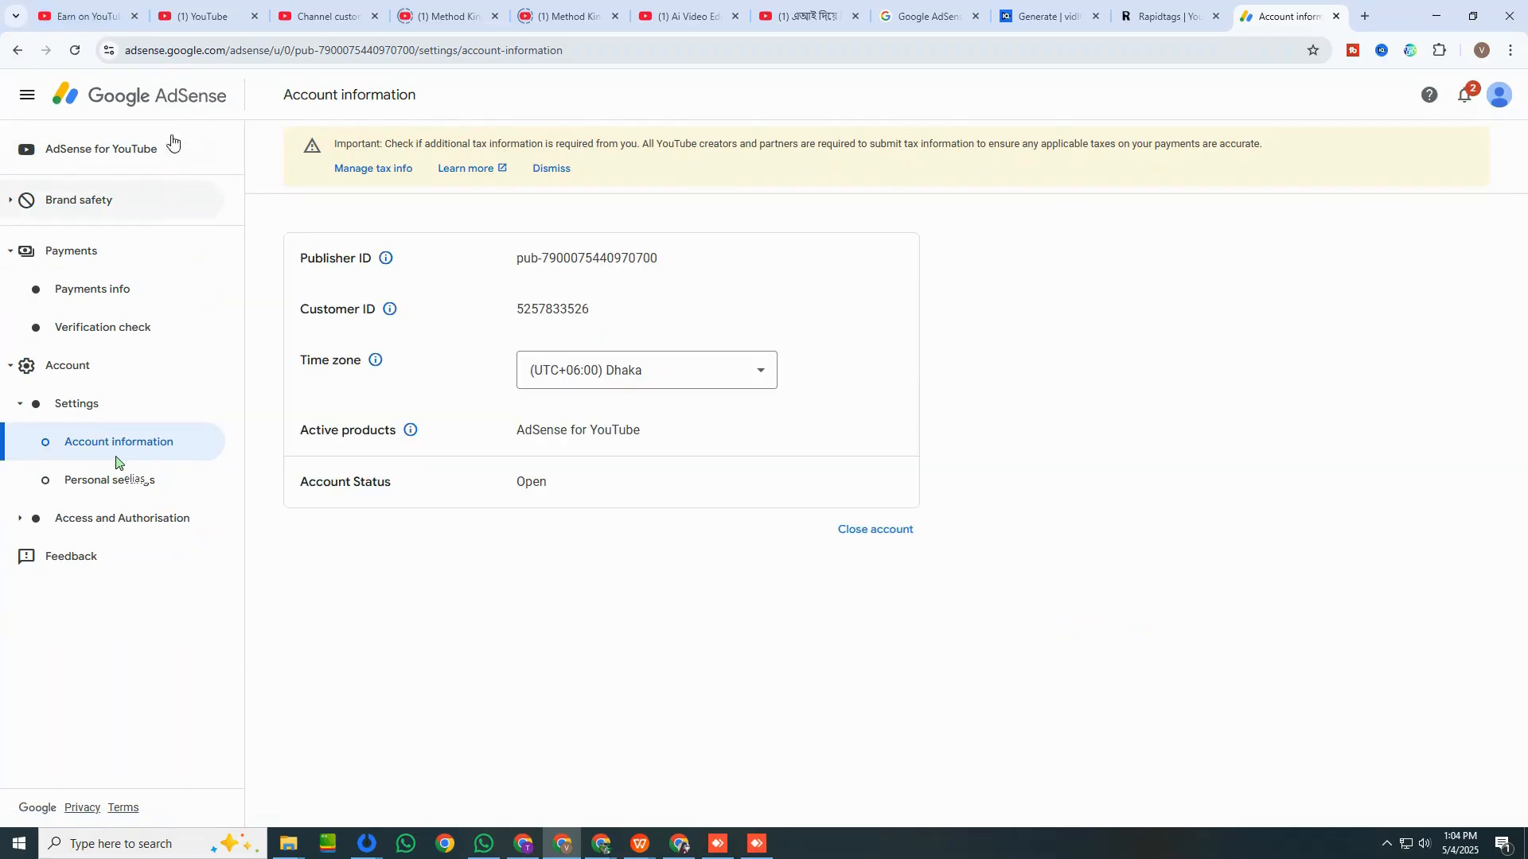
{"action": "left_click", "coordinate": [155, 140]}
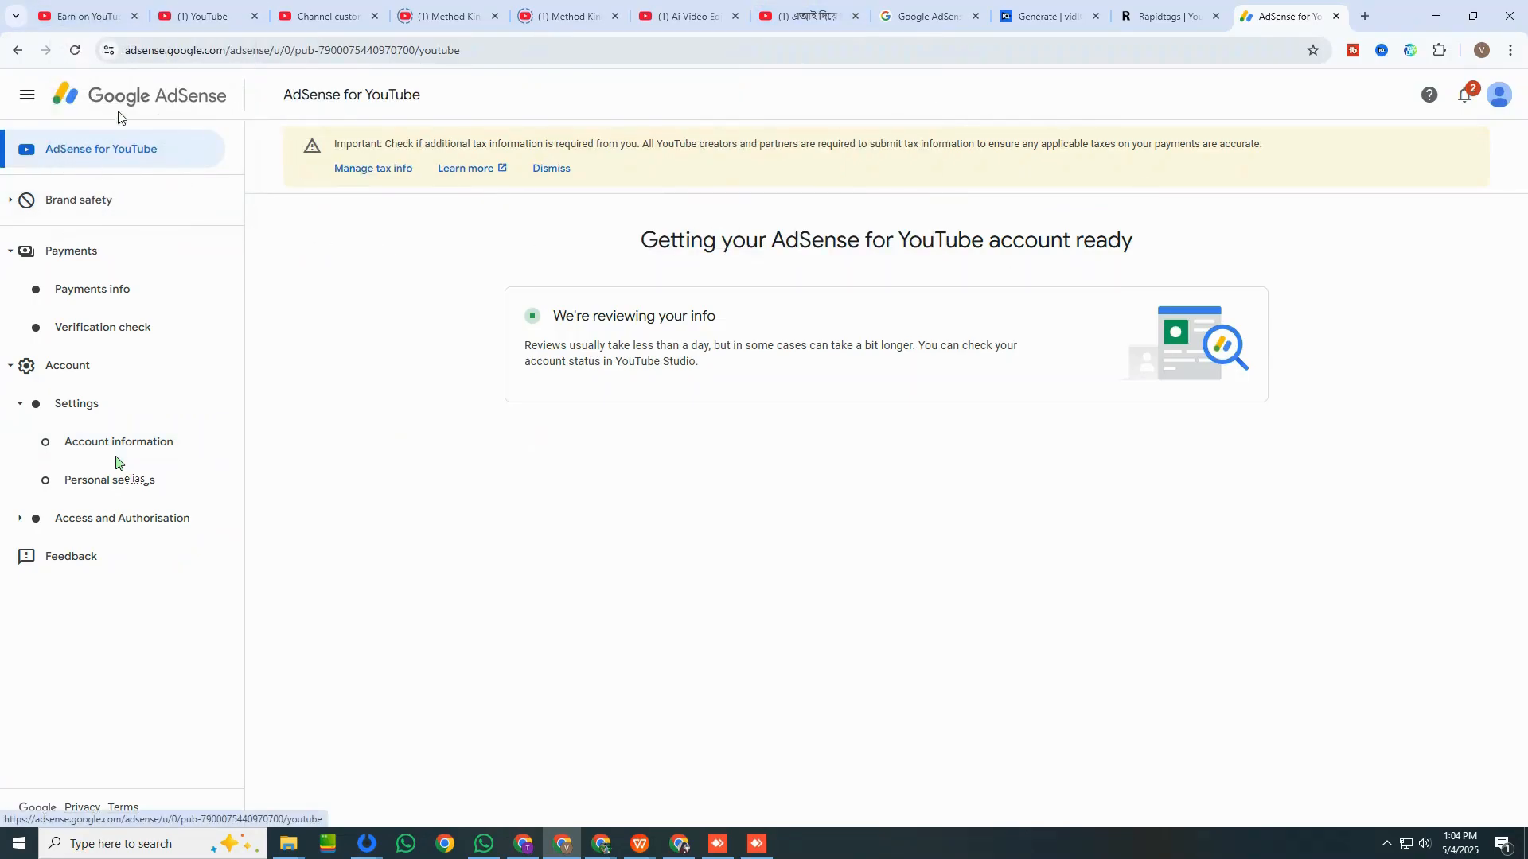
Switch to YouTube Studio, look at the channel's public page and show the handle in the Channel customisation profile.
{"action": "left_click", "coordinate": [91, 21]}
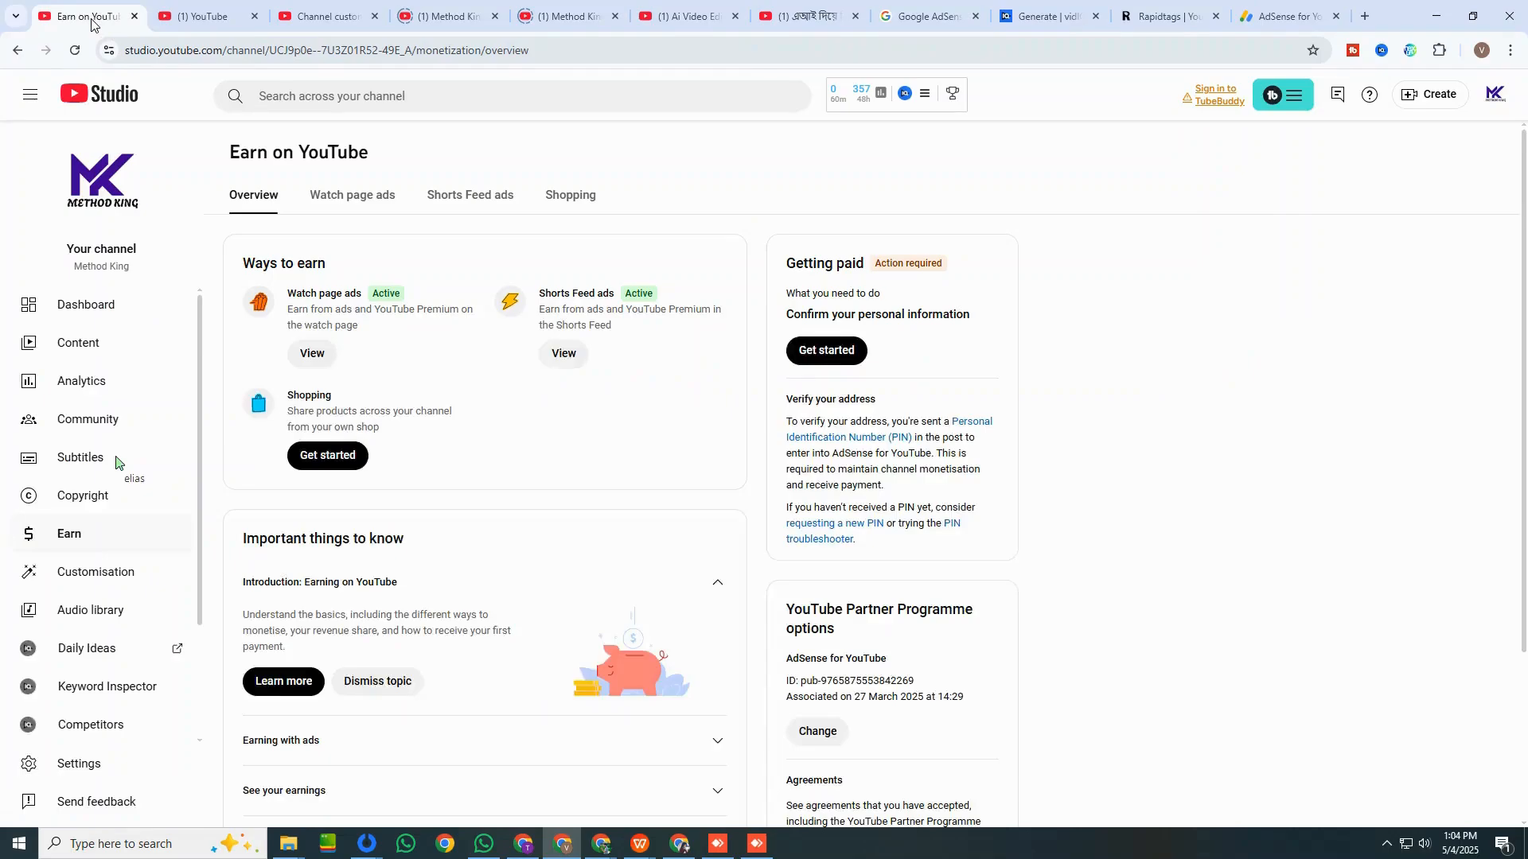
{"action": "left_click", "coordinate": [128, 579]}
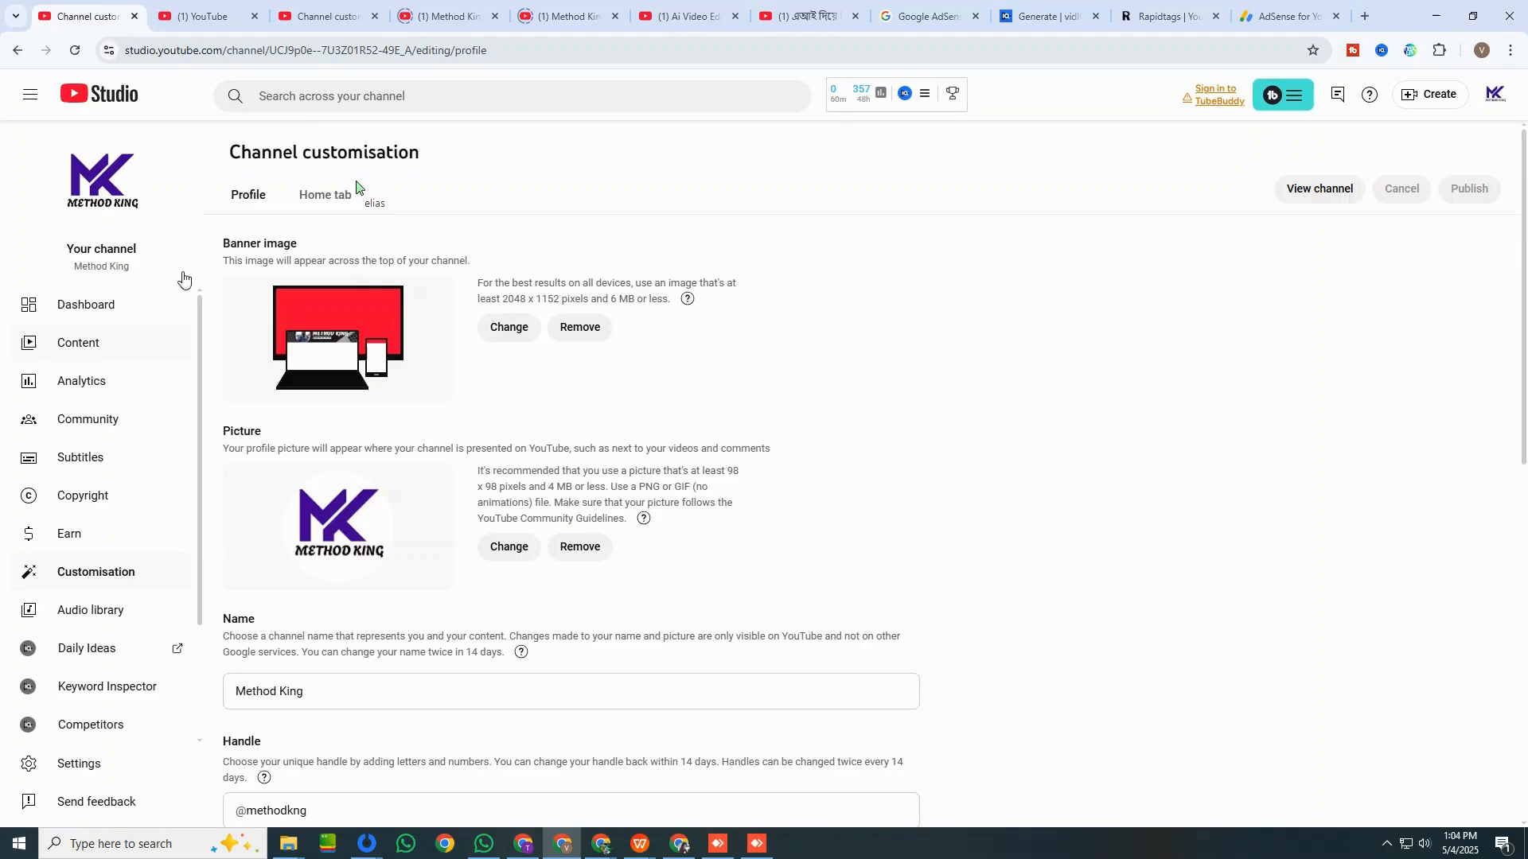
{"action": "left_click", "coordinate": [445, 16]}
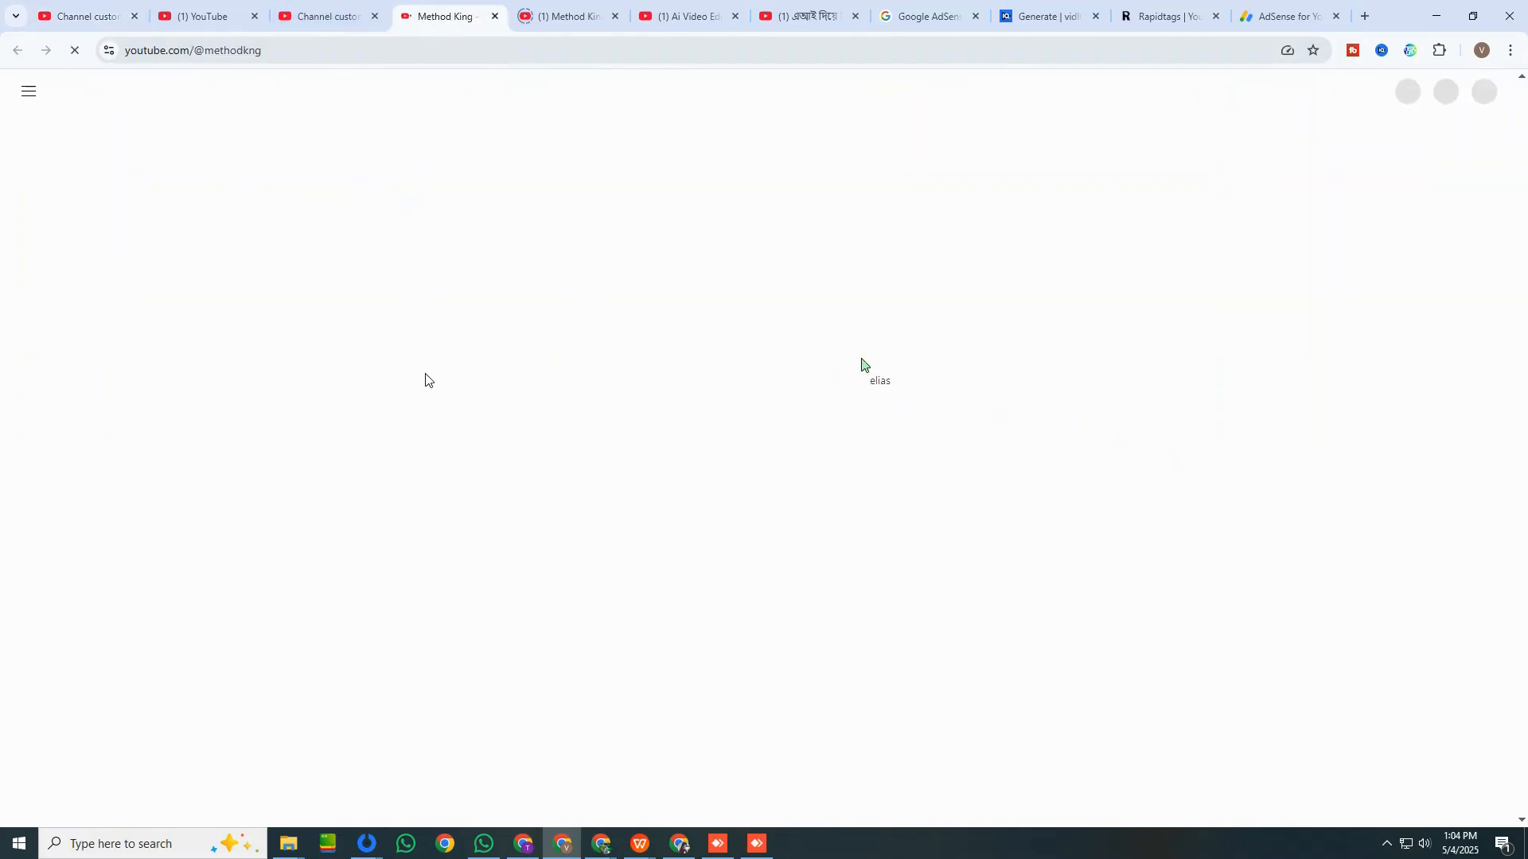
{"action": "left_click", "coordinate": [327, 16]}
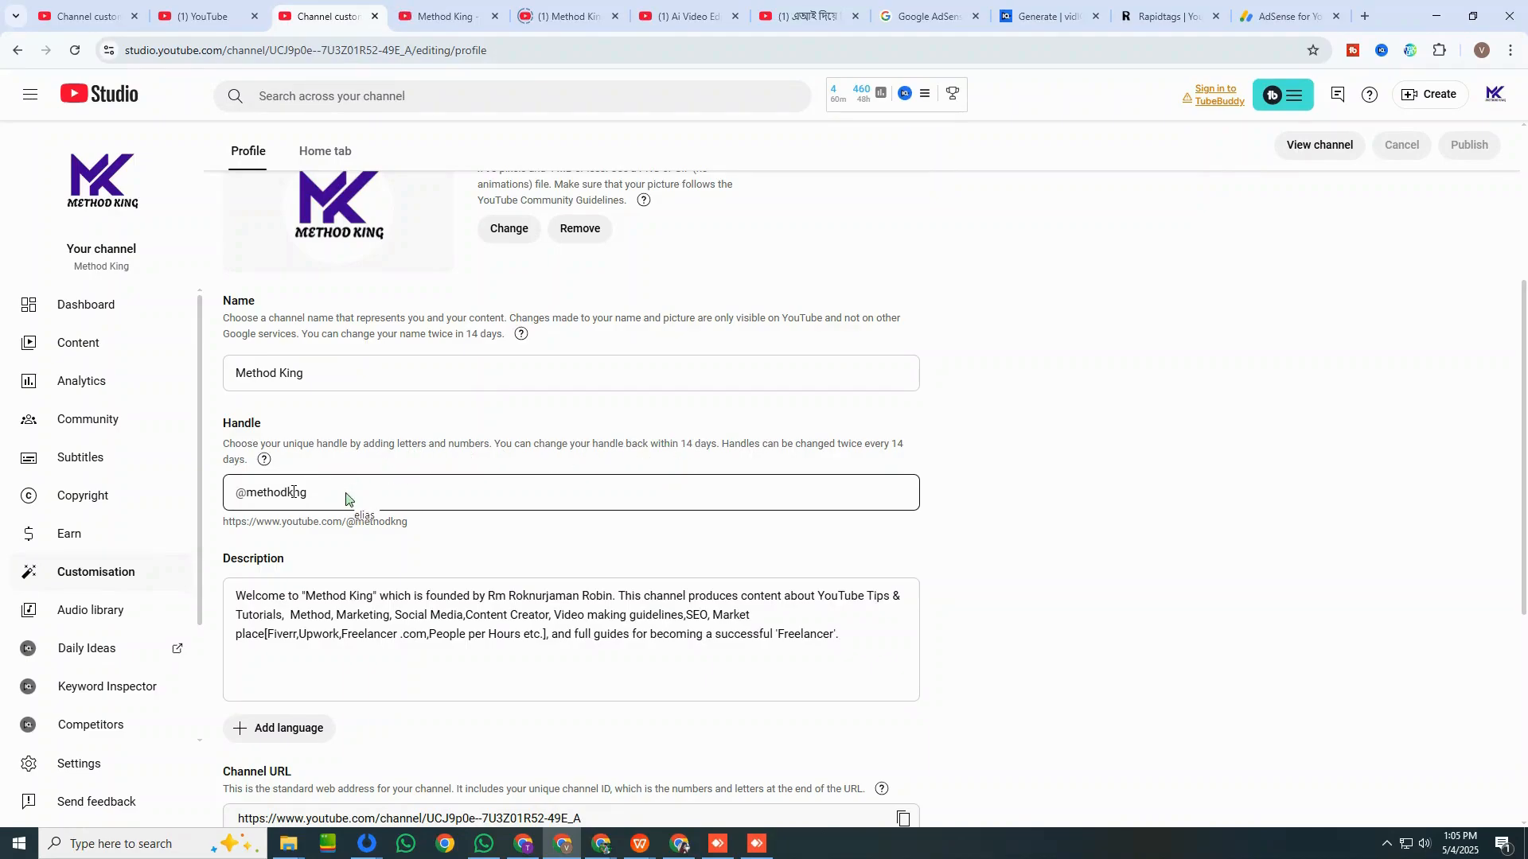
{"action": "left_click", "coordinate": [297, 496]}
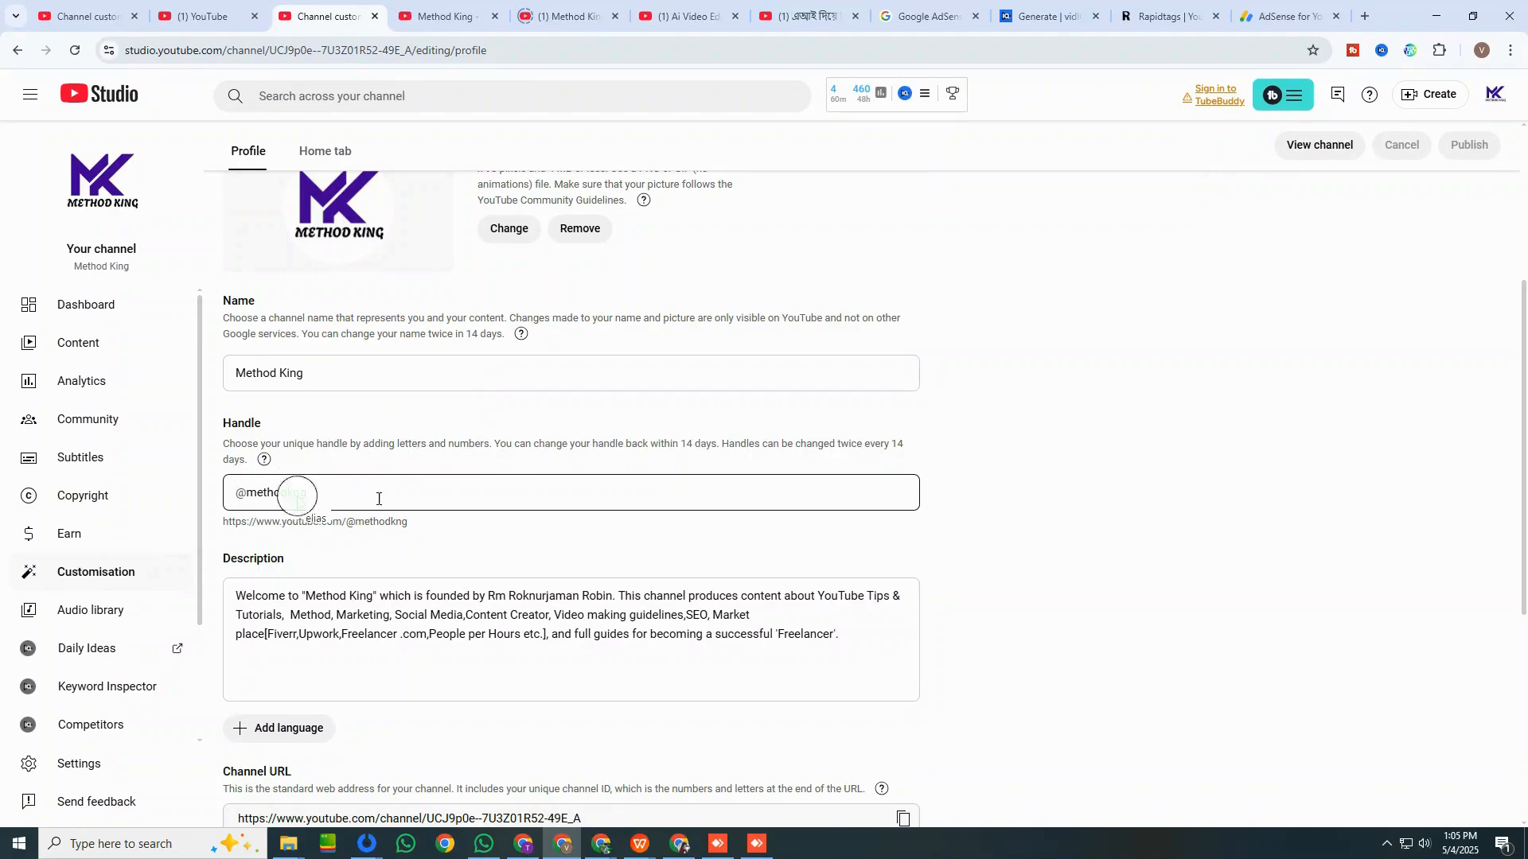
{"action": "left_click", "coordinate": [294, 494]}
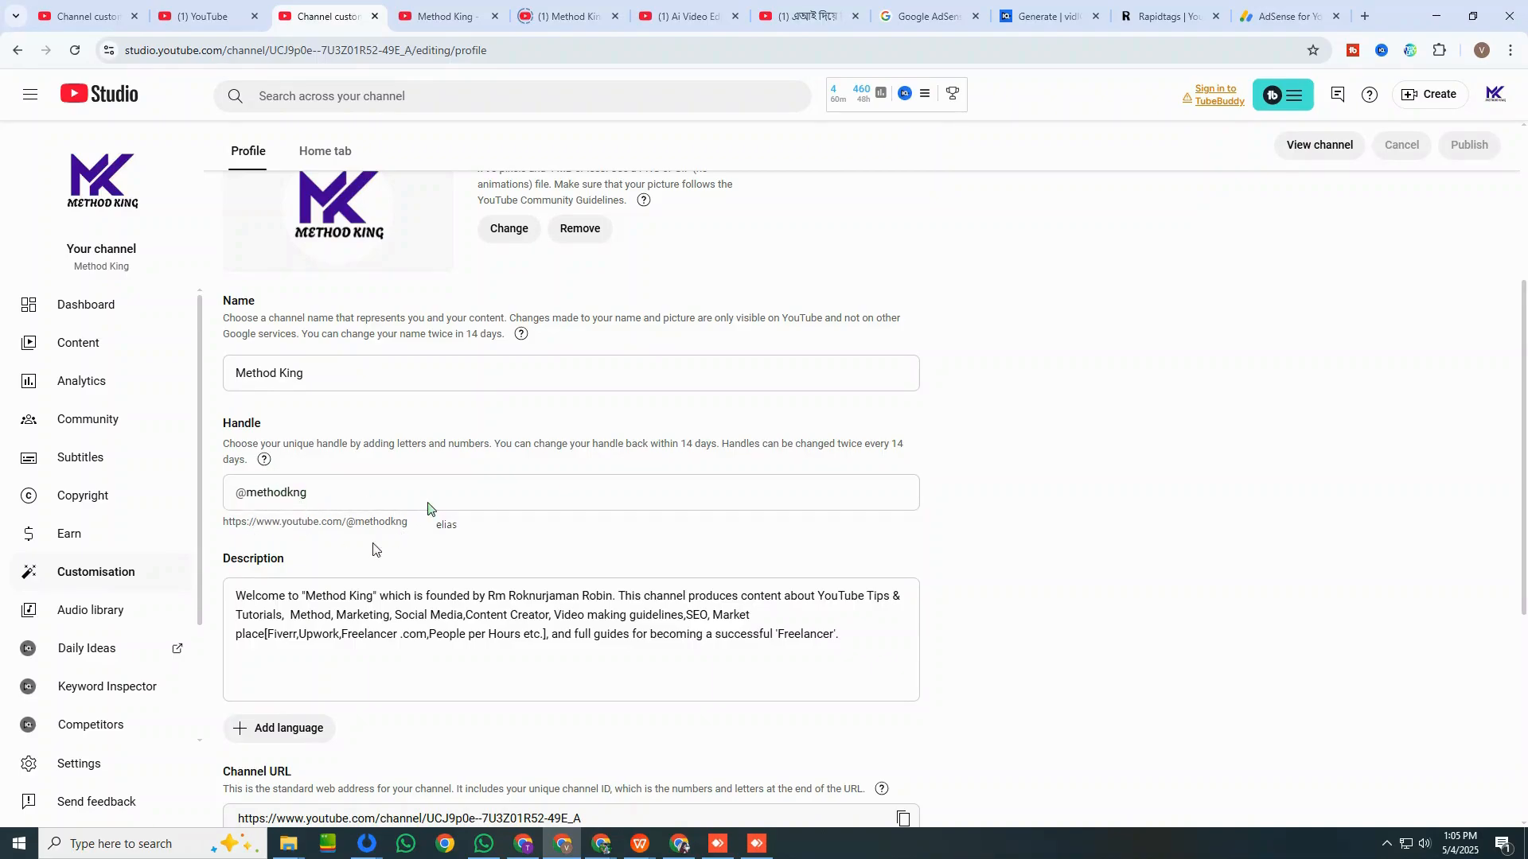
{"action": "mouse_move", "coordinate": [307, 494]}
{"action": "left_mouse_down"}
{"action": "mouse_move", "coordinate": [236, 495]}
{"action": "mouse_move", "coordinate": [300, 489]}
{"action": "left_mouse_up"}
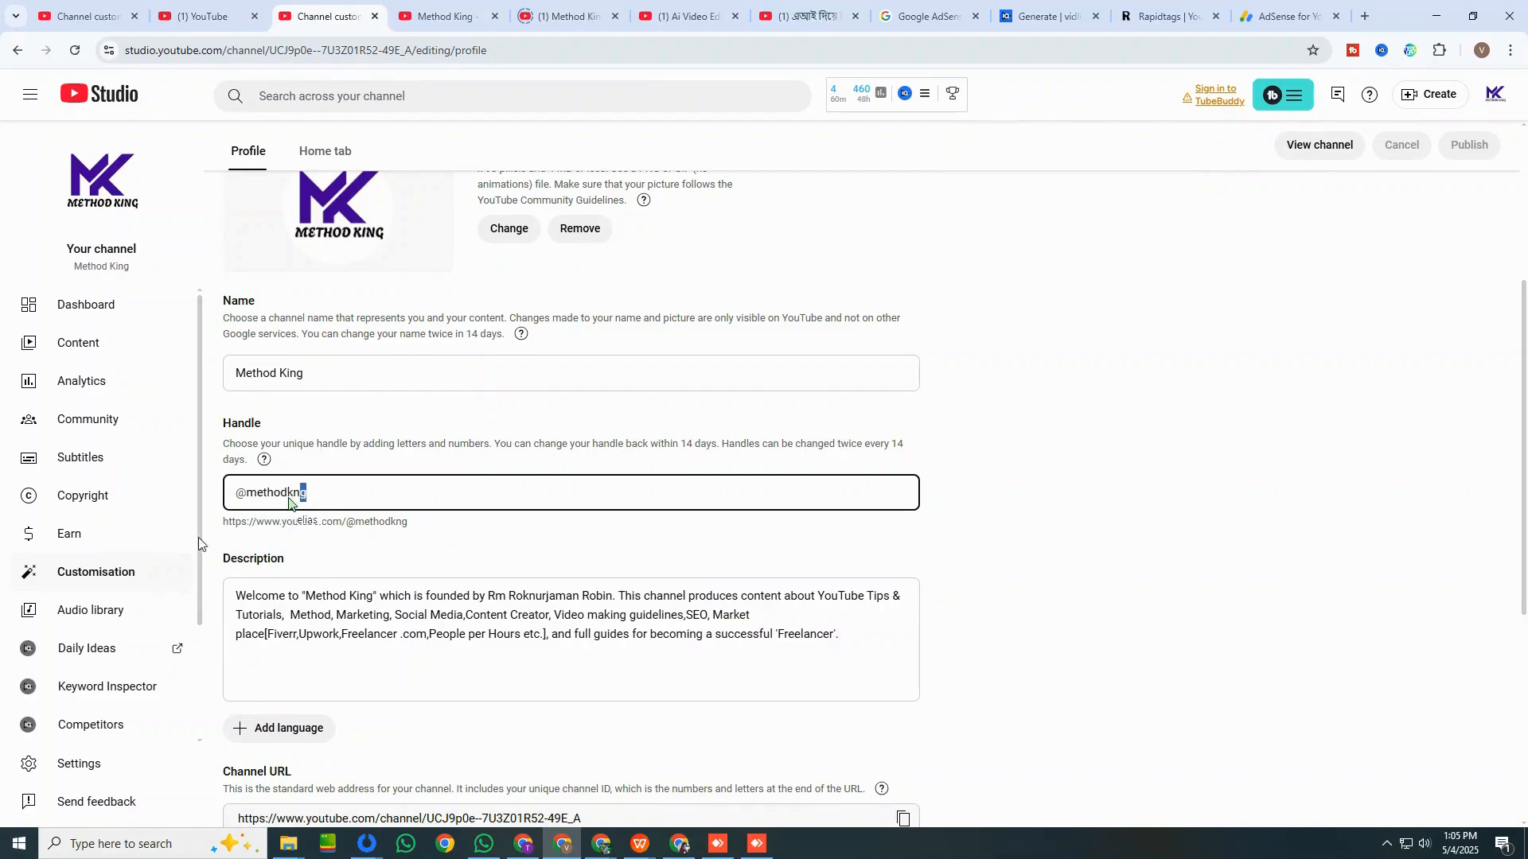
{"action": "left_click", "coordinate": [288, 500]}
{"action": "type", "text": "i"}
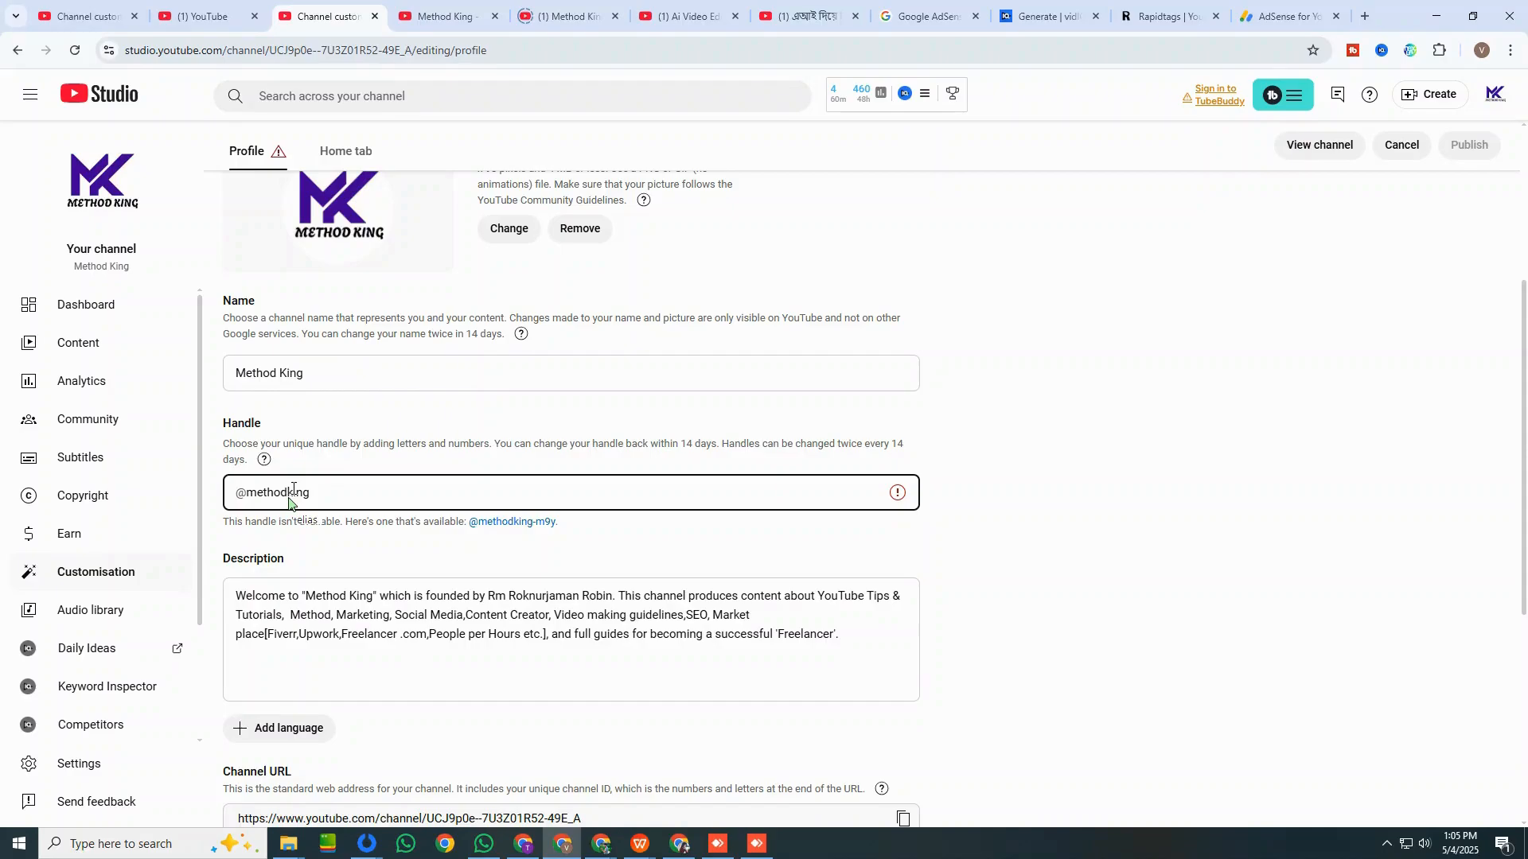
{"action": "type", "text": "_"}
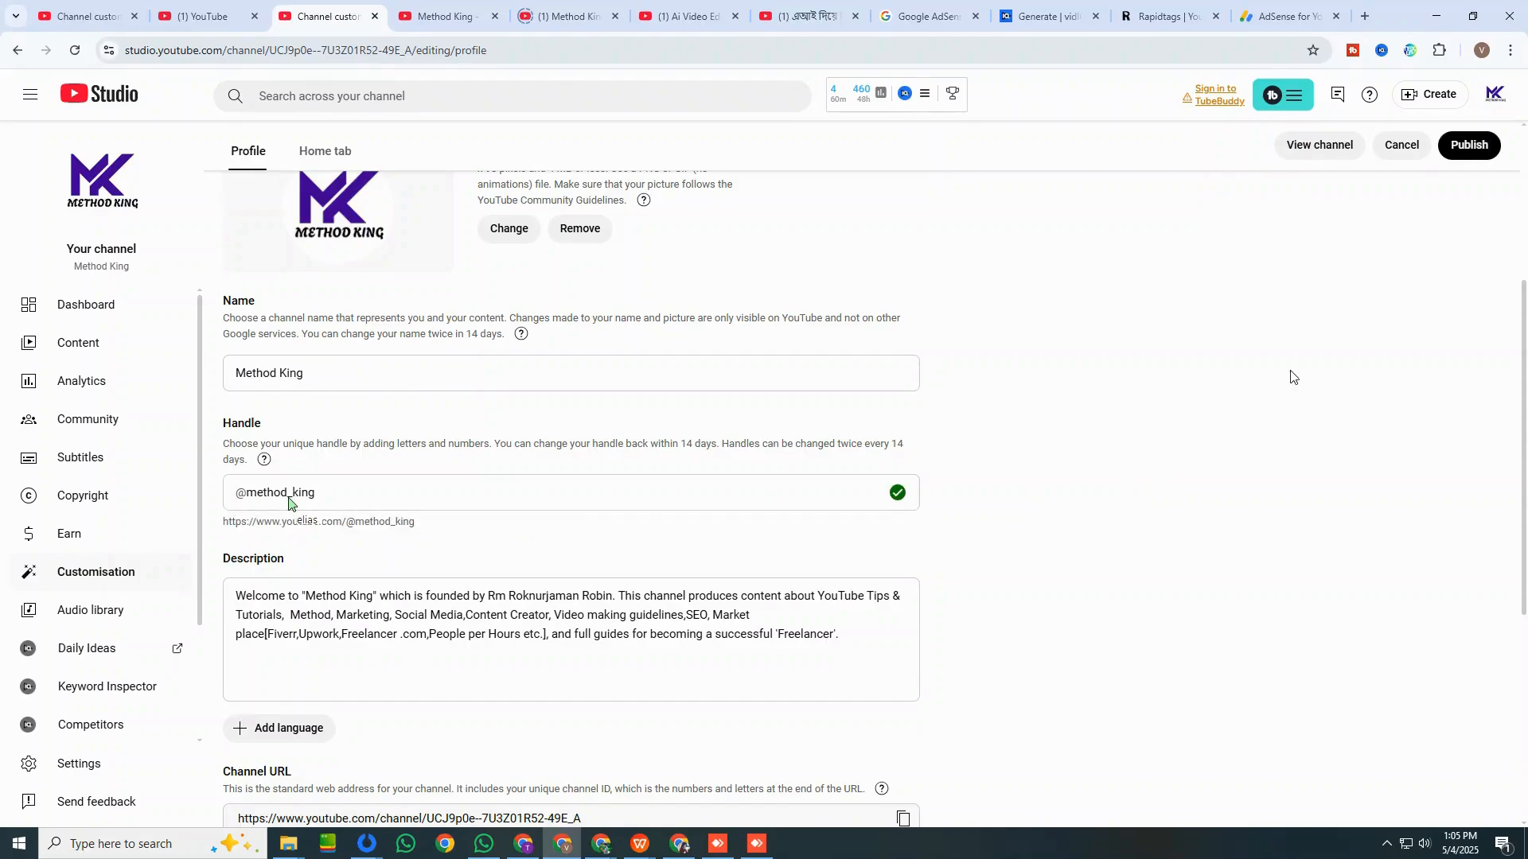
{"action": "left_click", "coordinate": [1467, 148]}
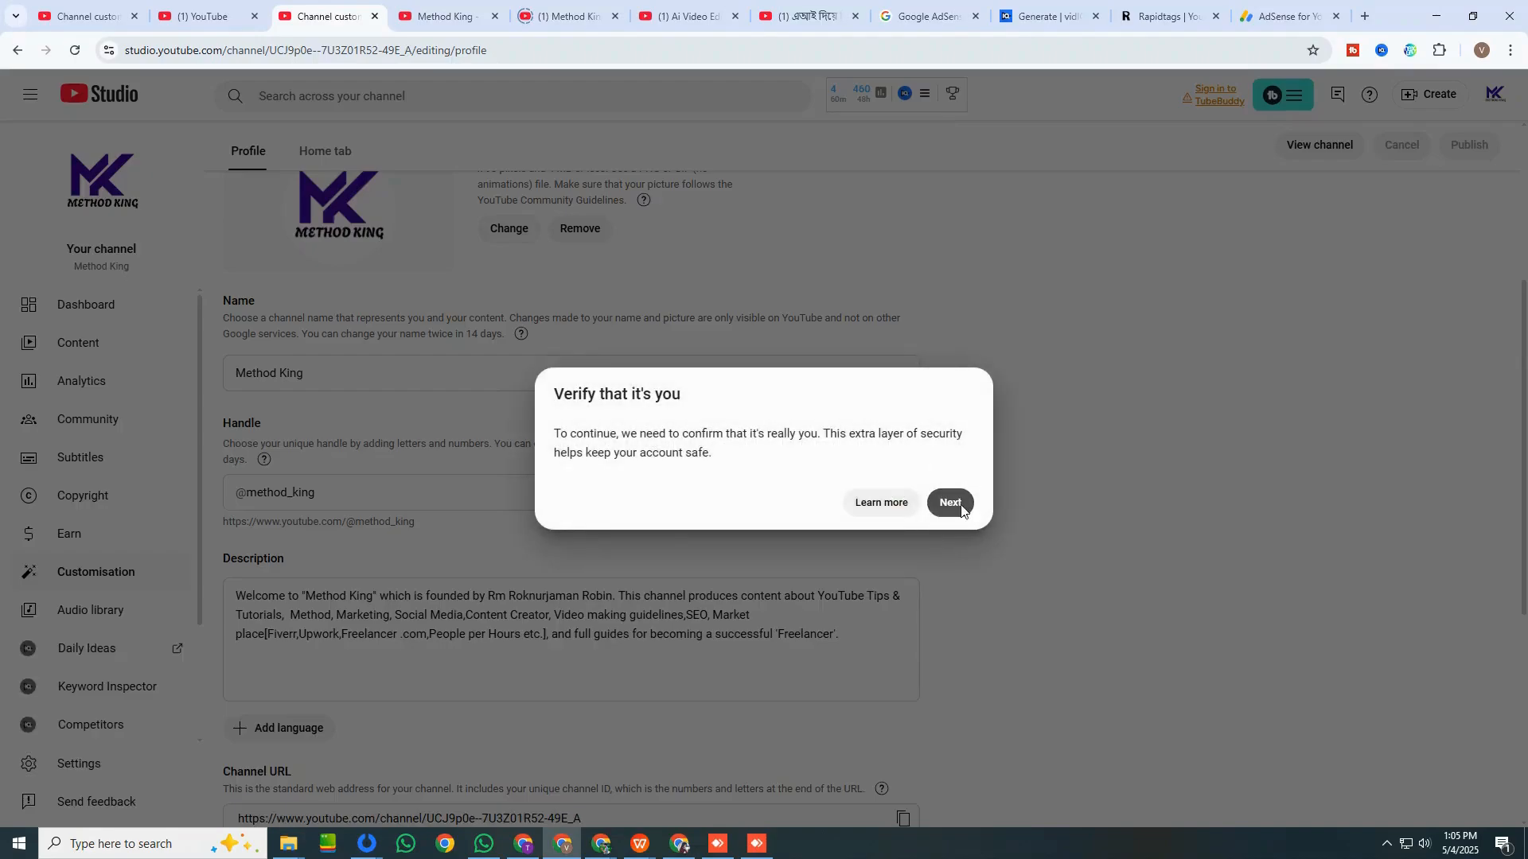
{"action": "left_click", "coordinate": [962, 504]}
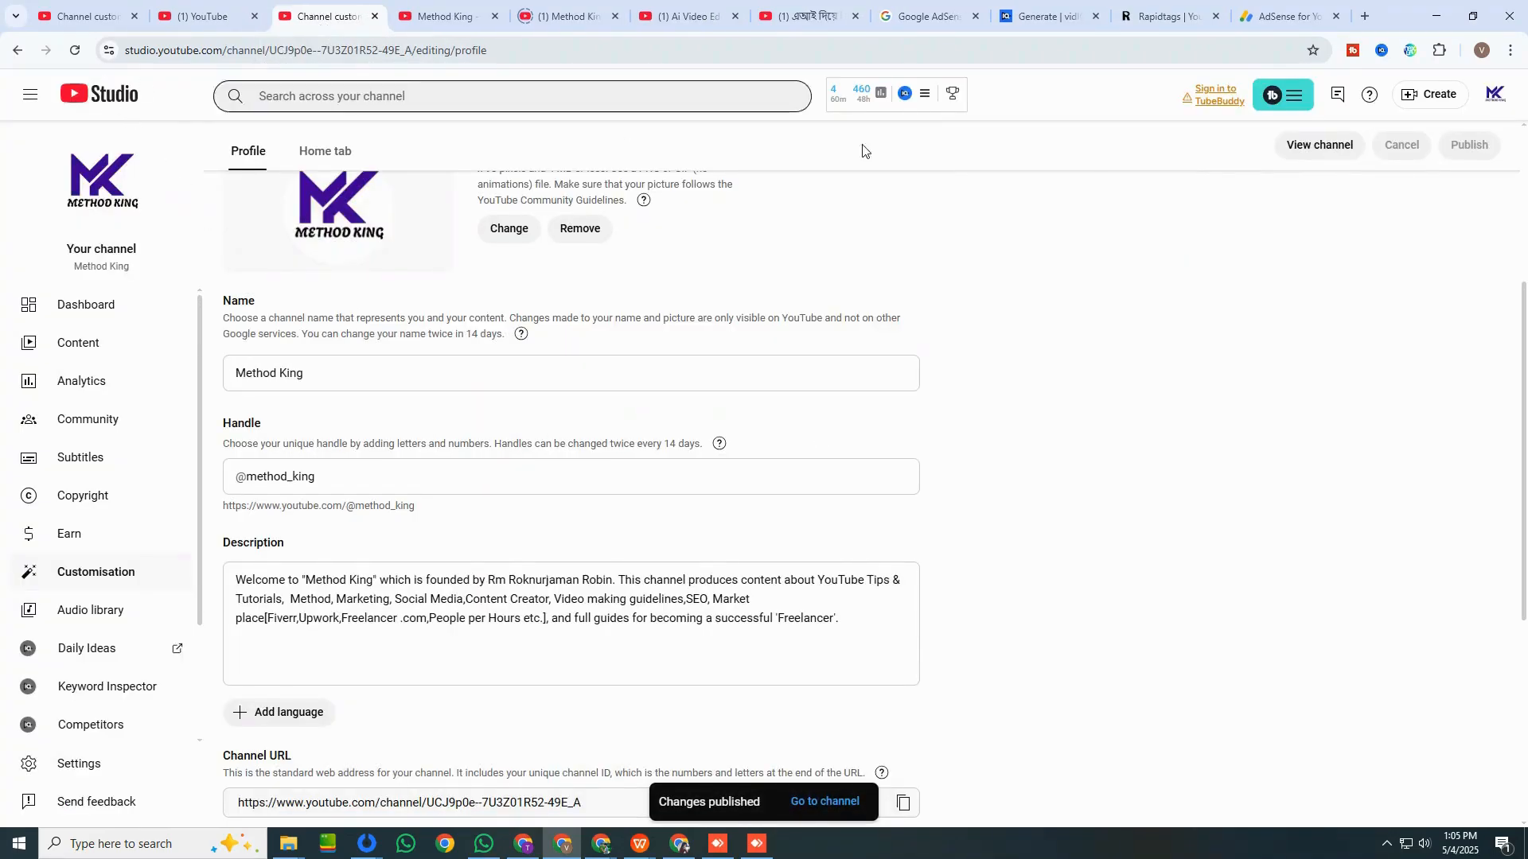
View the channel's public page and its Shorts, then return to the channel customisation.
{"action": "left_click", "coordinate": [1312, 151]}
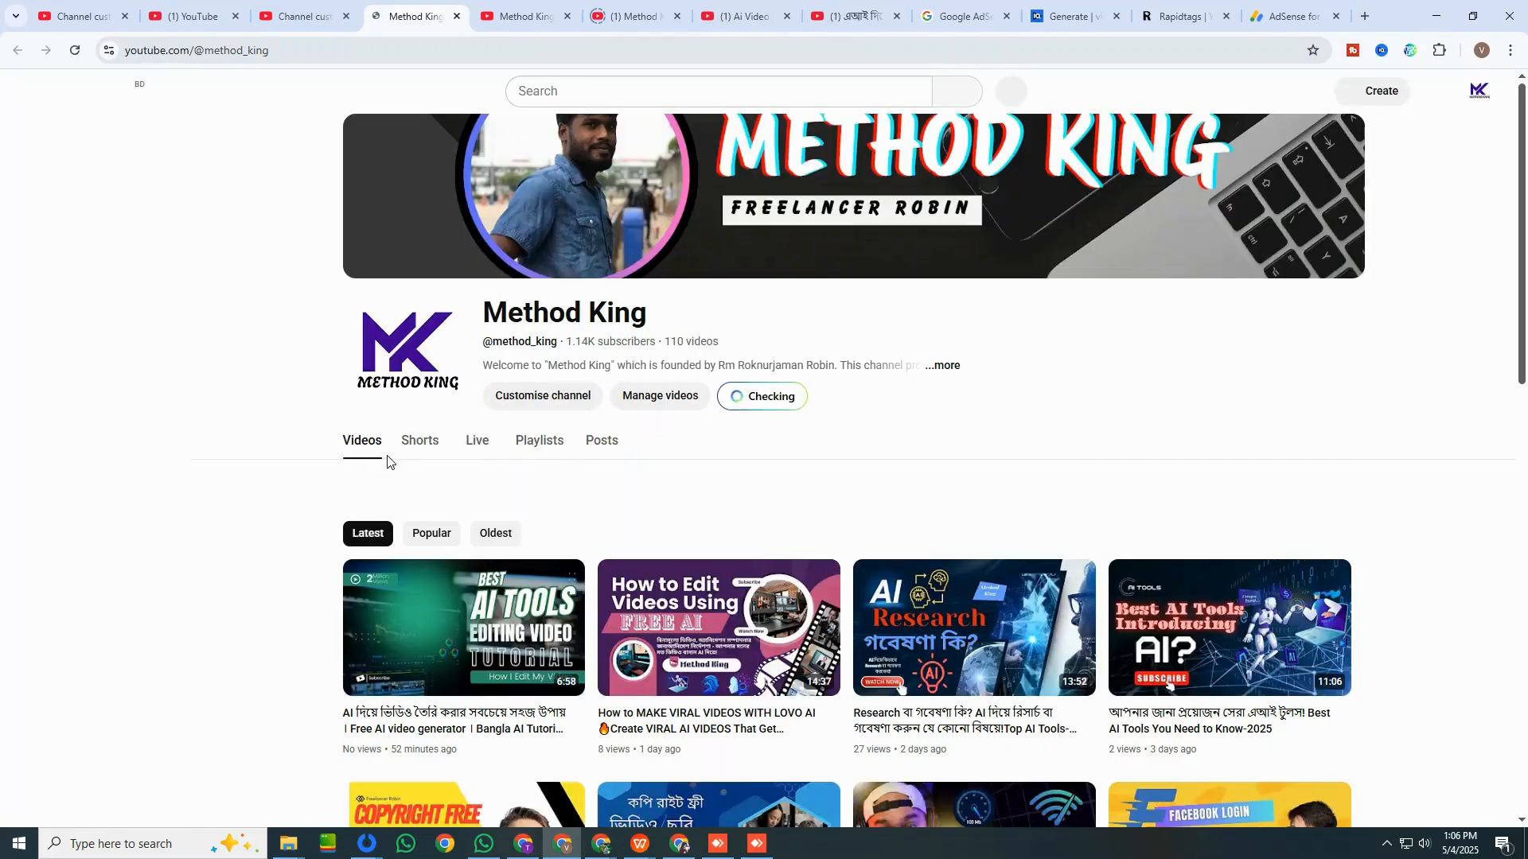
{"action": "left_click", "coordinate": [414, 444]}
{"action": "left_click", "coordinate": [312, 16]}
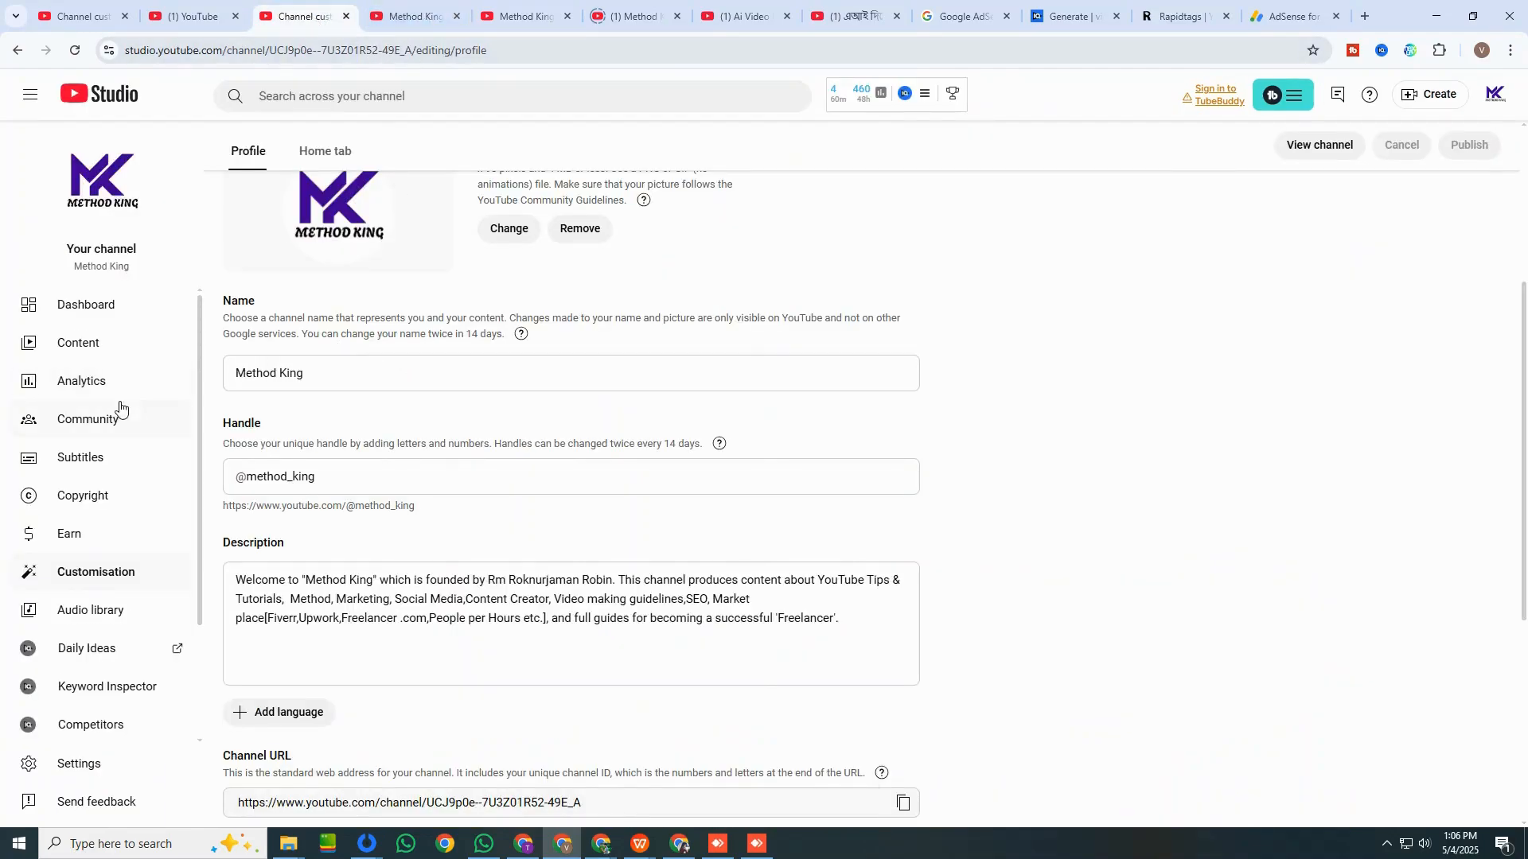
Open the analytics of the "How to Downloads COPYRIGHT FREE Music?" video from the channel content.
{"action": "left_click", "coordinate": [127, 317]}
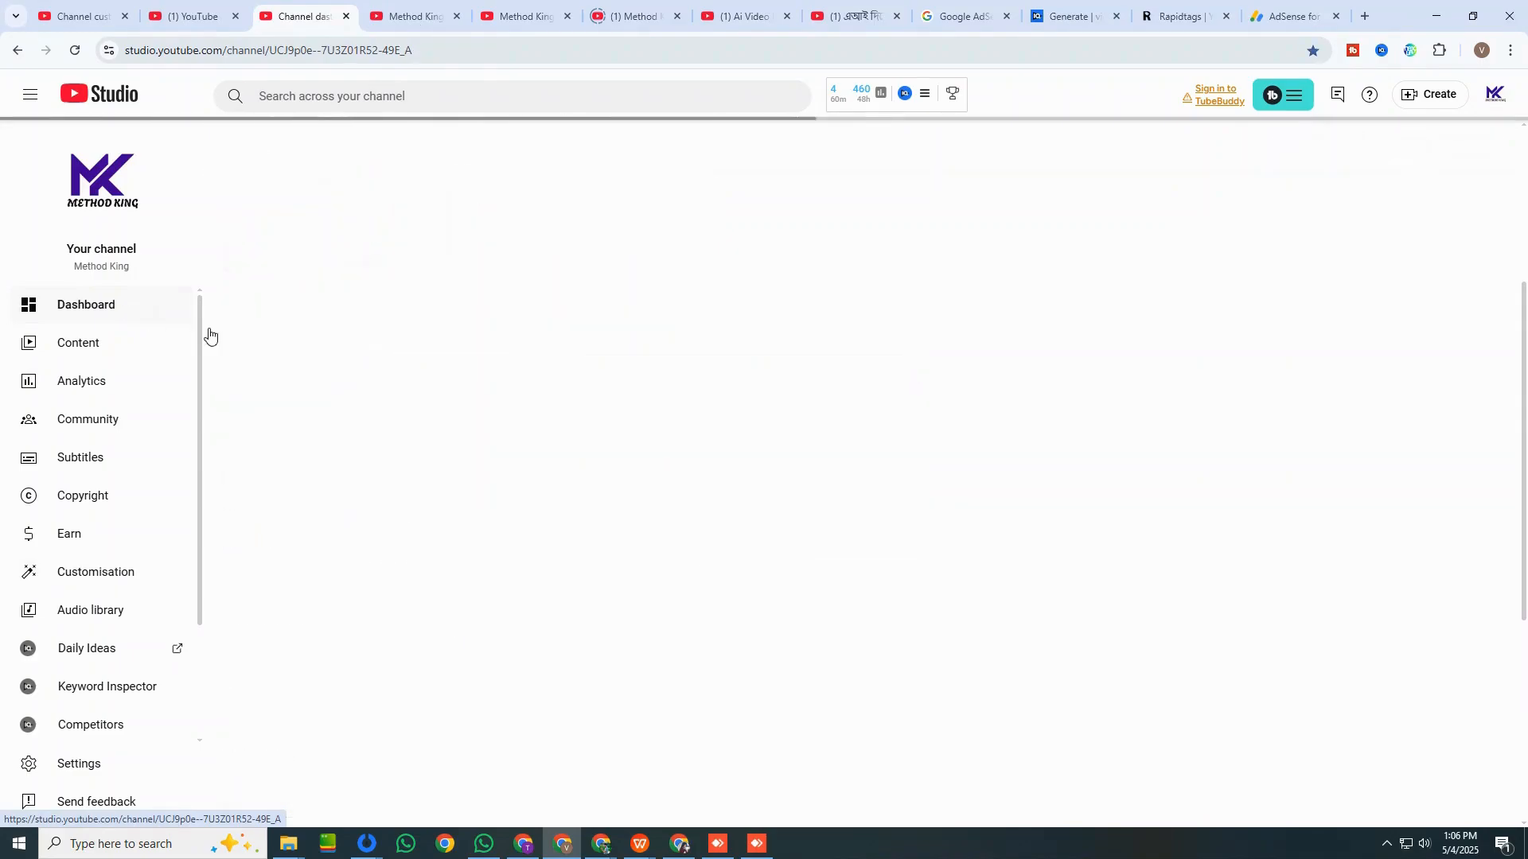
{"action": "left_click", "coordinate": [87, 351]}
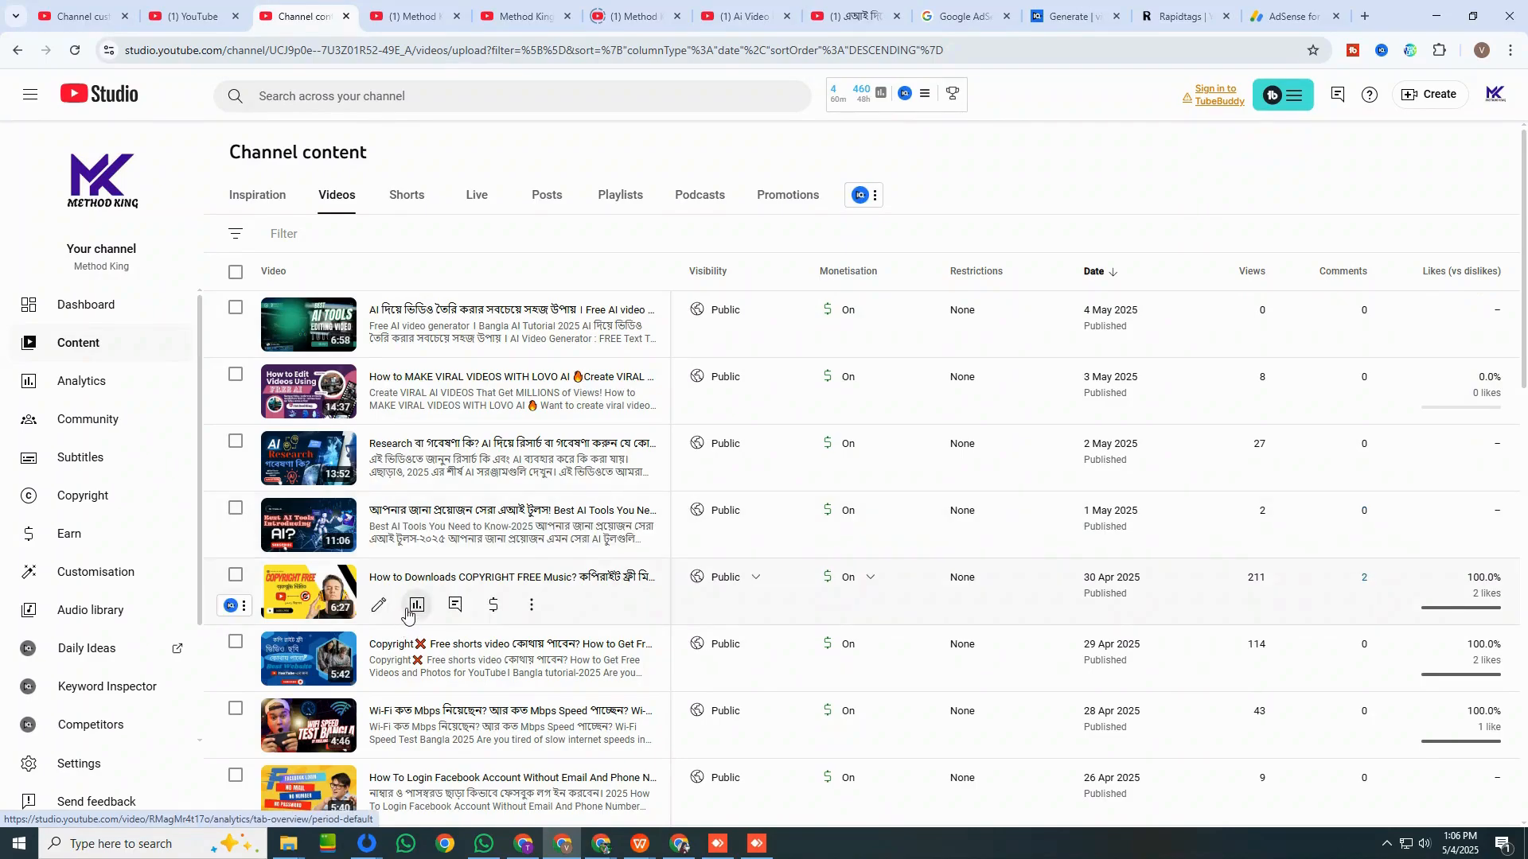
{"action": "left_click", "coordinate": [408, 614]}
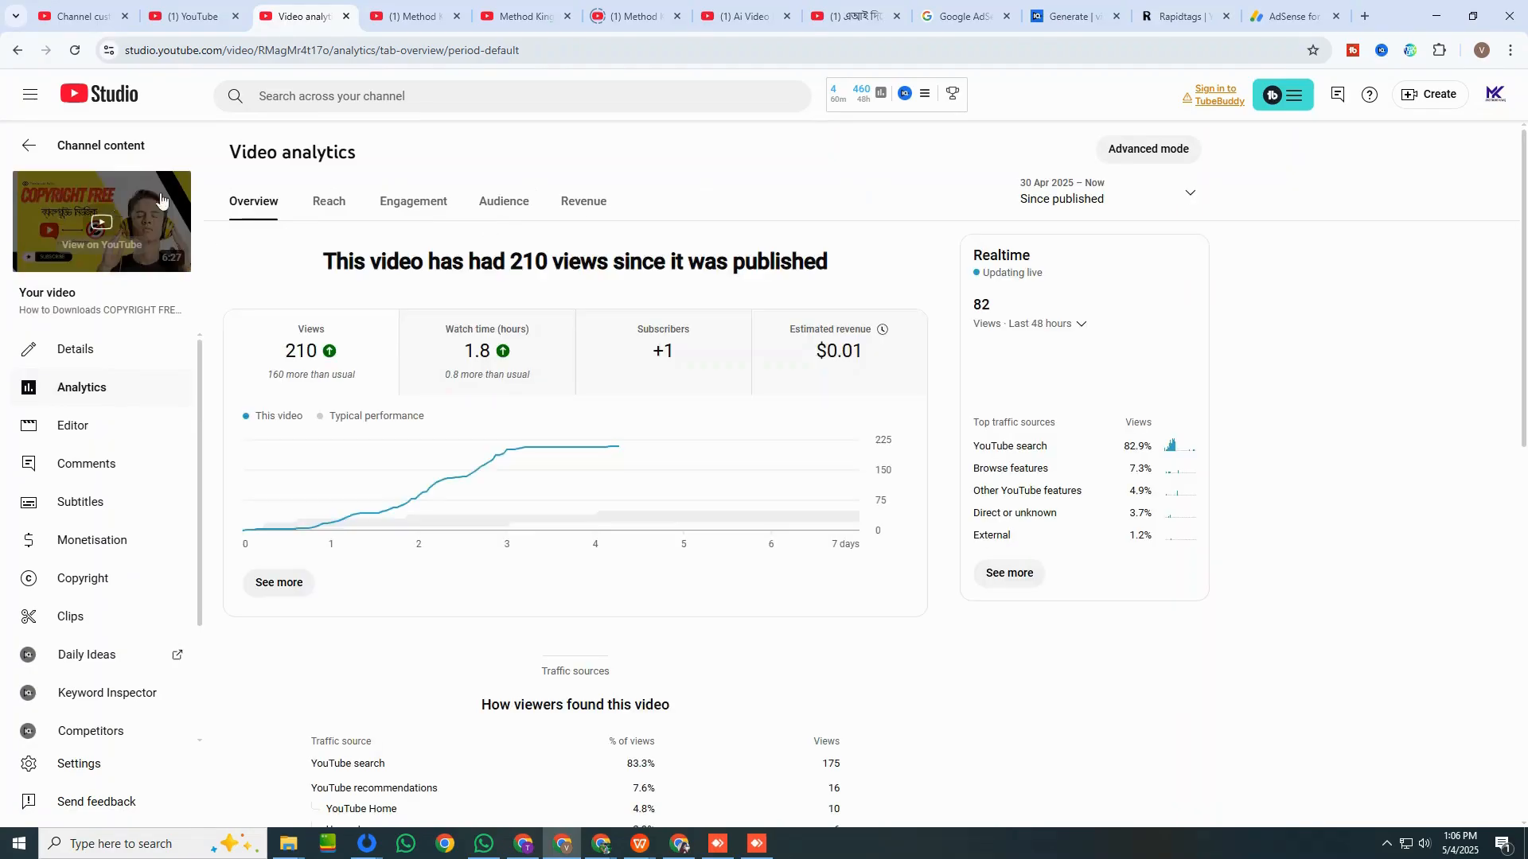
View the revenue analytics of the "How to Downloads COPYRIGHT FREE Music?" video.
{"action": "left_click", "coordinate": [577, 202]}
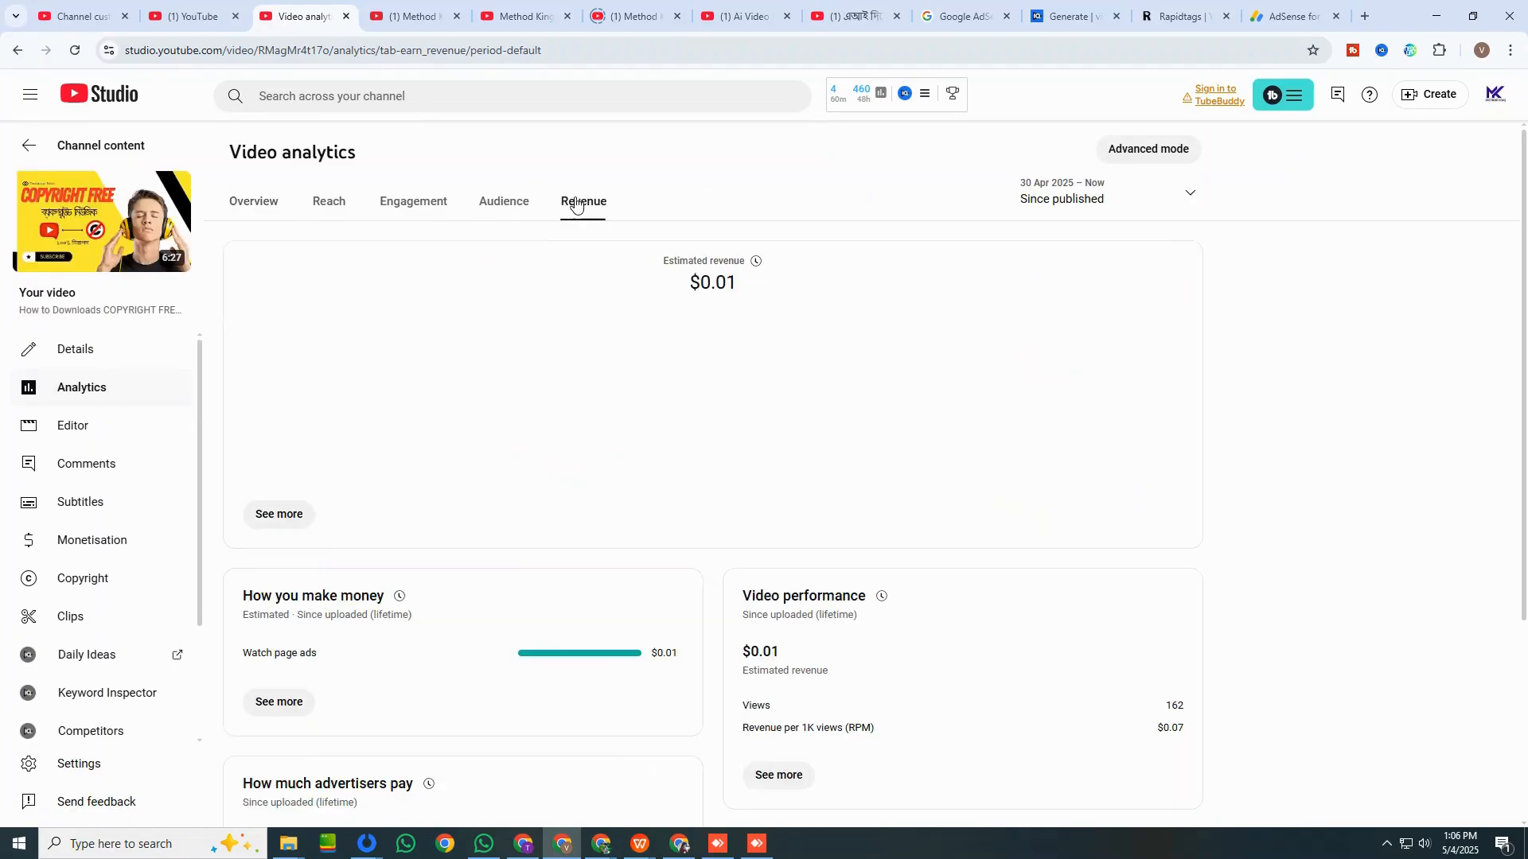
{"action": "scroll", "coordinate": [656, 469], "scroll_direction": "down", "scroll_amount": 3}
{"action": "scroll", "coordinate": [656, 470], "scroll_direction": "up", "scroll_amount": 3}
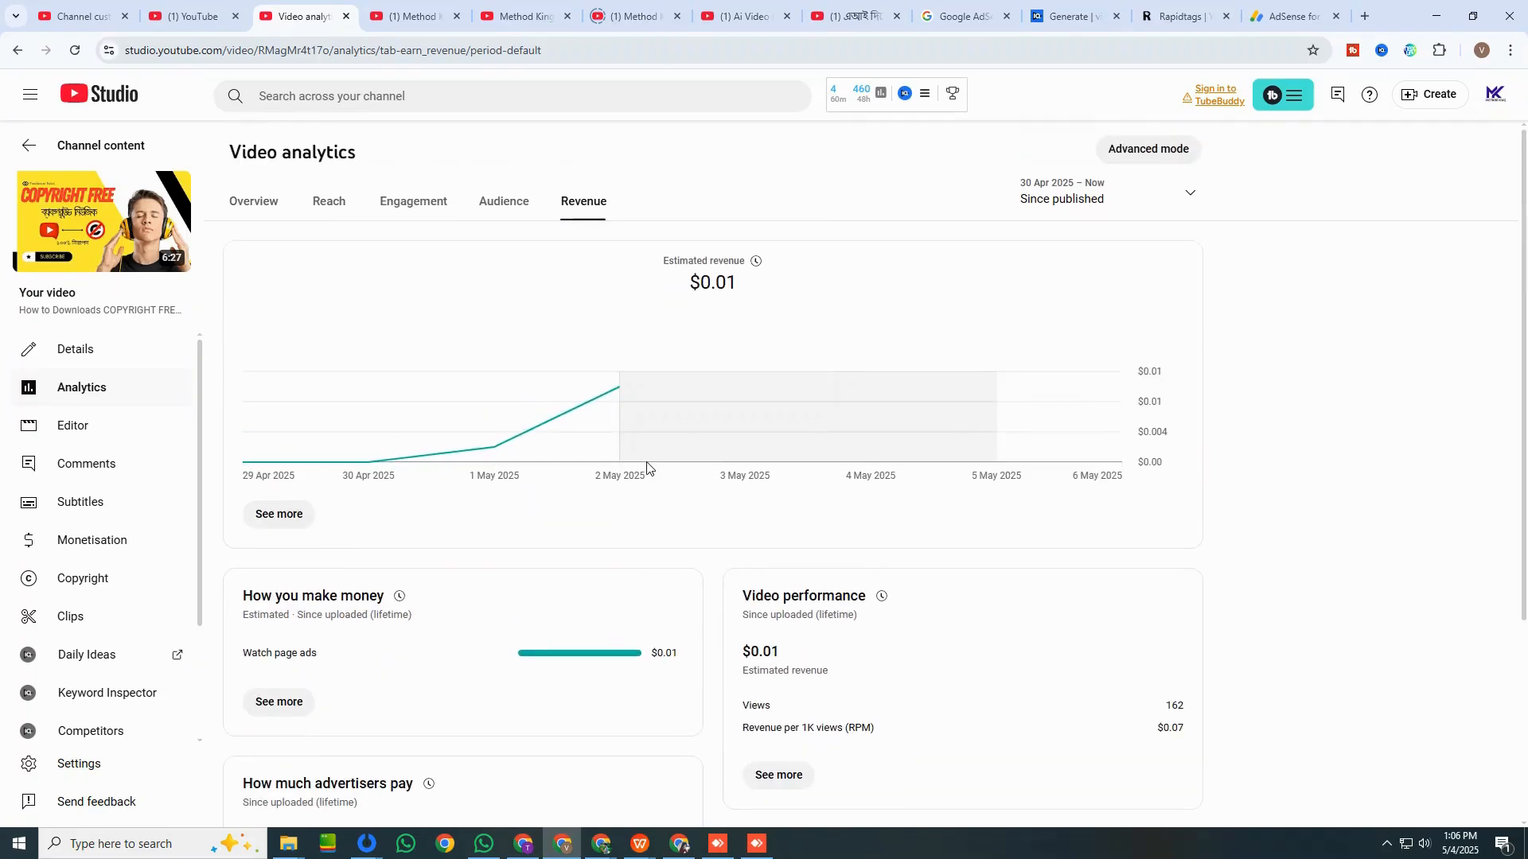
Return to the channel level and view the channel analytics' trends and revenue.
{"action": "left_click", "coordinate": [169, 144]}
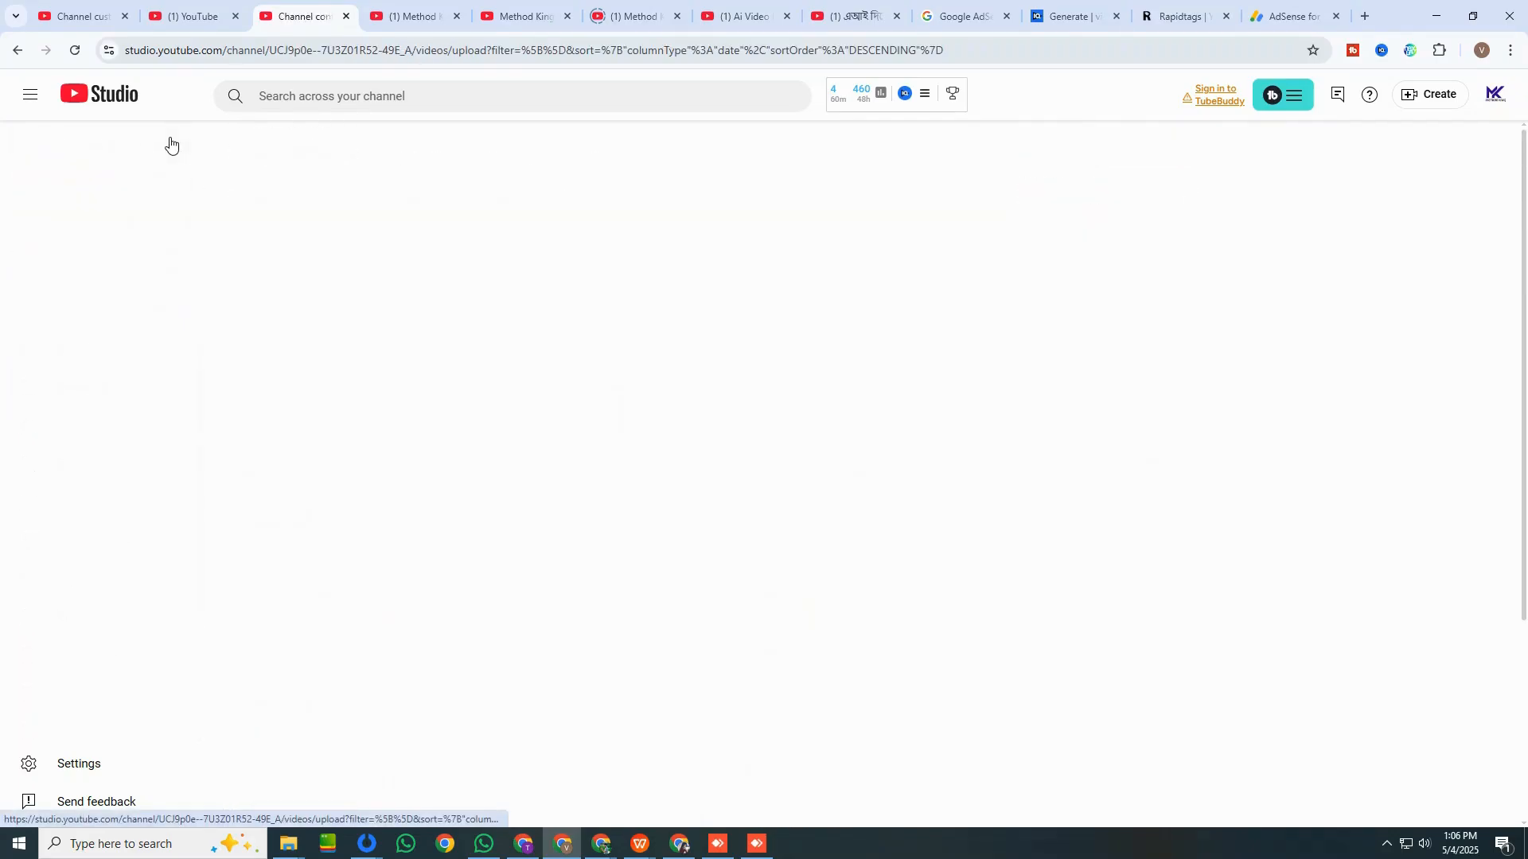
{"action": "left_click", "coordinate": [87, 382]}
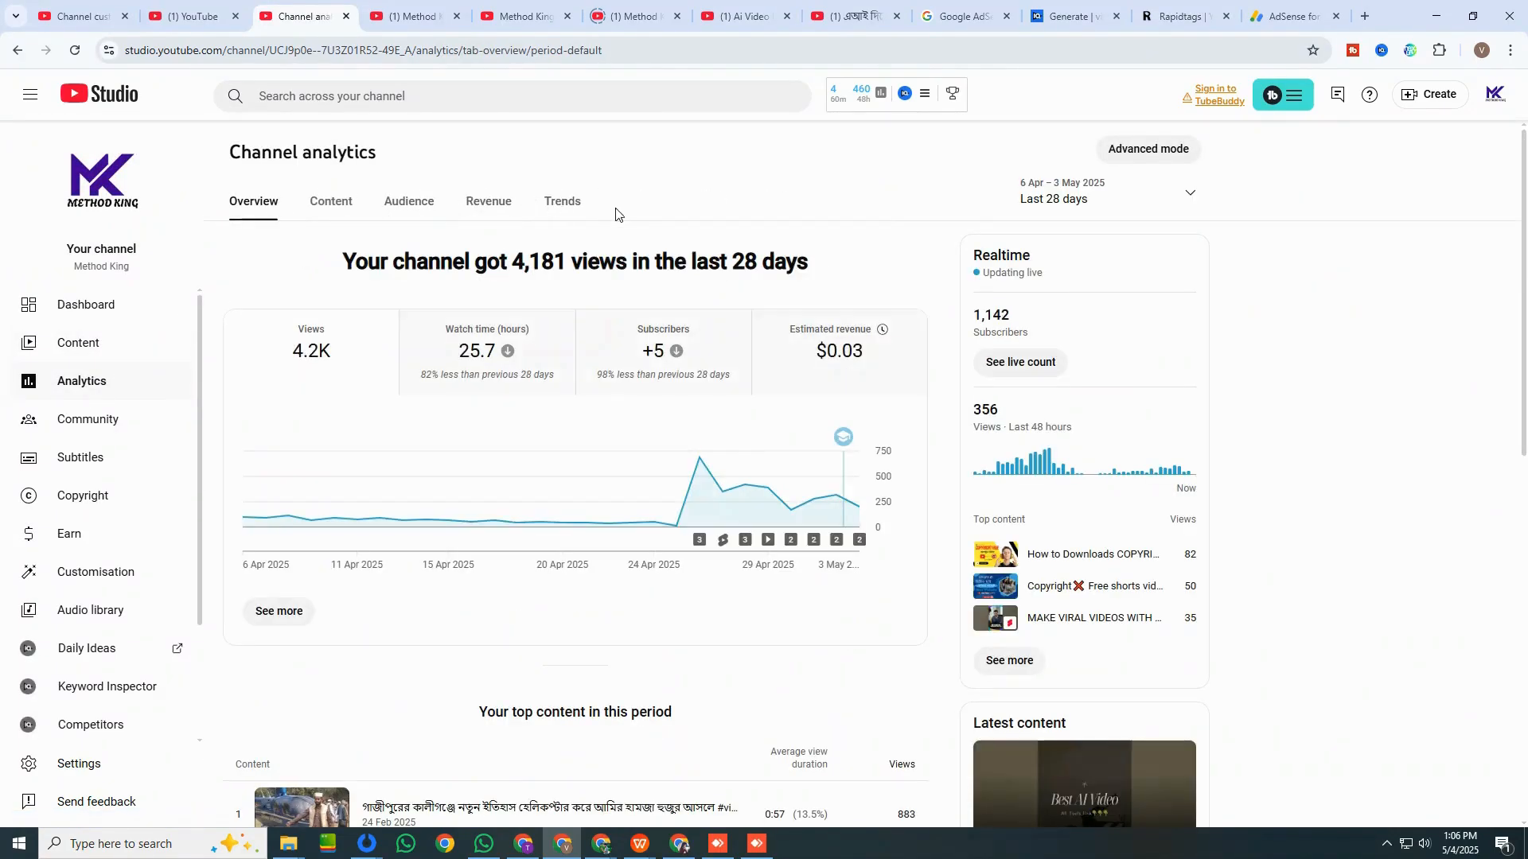
{"action": "left_click", "coordinate": [565, 205]}
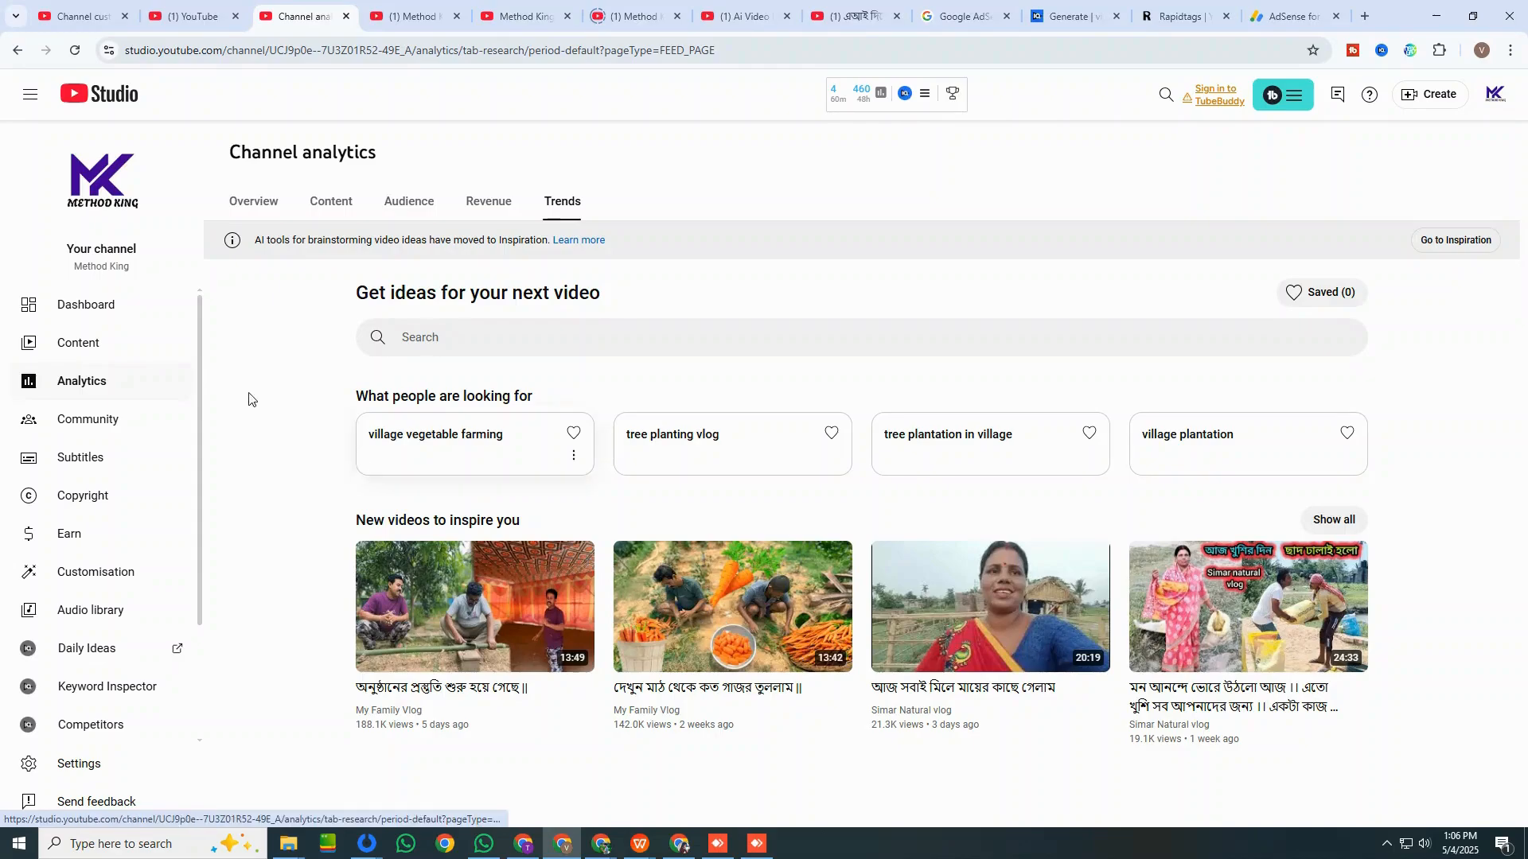
{"action": "left_click", "coordinate": [485, 201]}
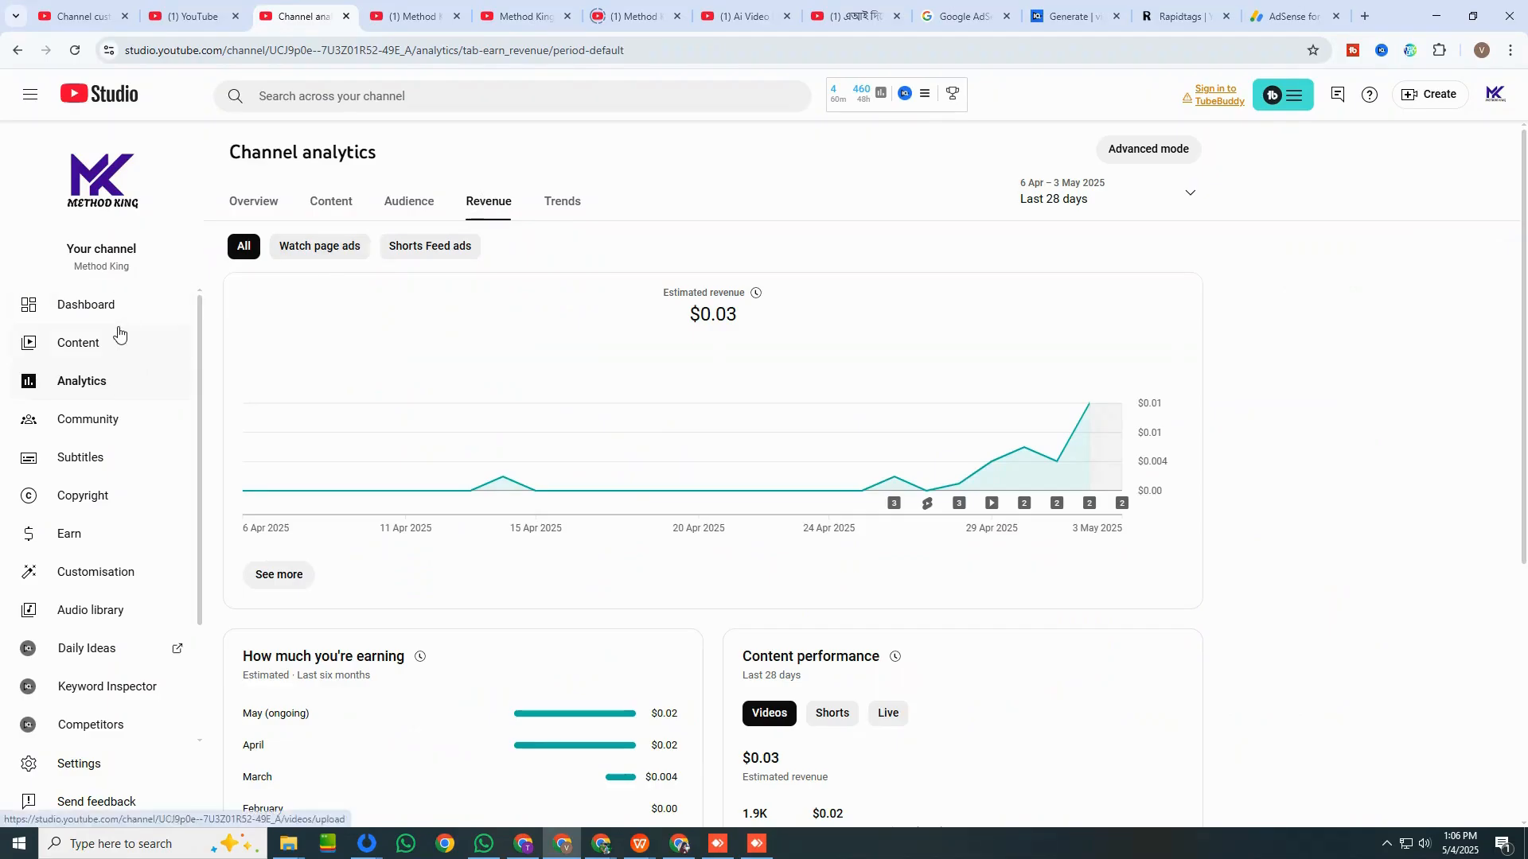
Set the channel's default currency to Bangladeshi taka (৳) in the general settings and save it.
{"action": "left_click", "coordinate": [86, 764]}
{"action": "left_click", "coordinate": [715, 328]}
{"action": "scroll", "coordinate": [730, 438], "scroll_direction": "up", "scroll_amount": 20}
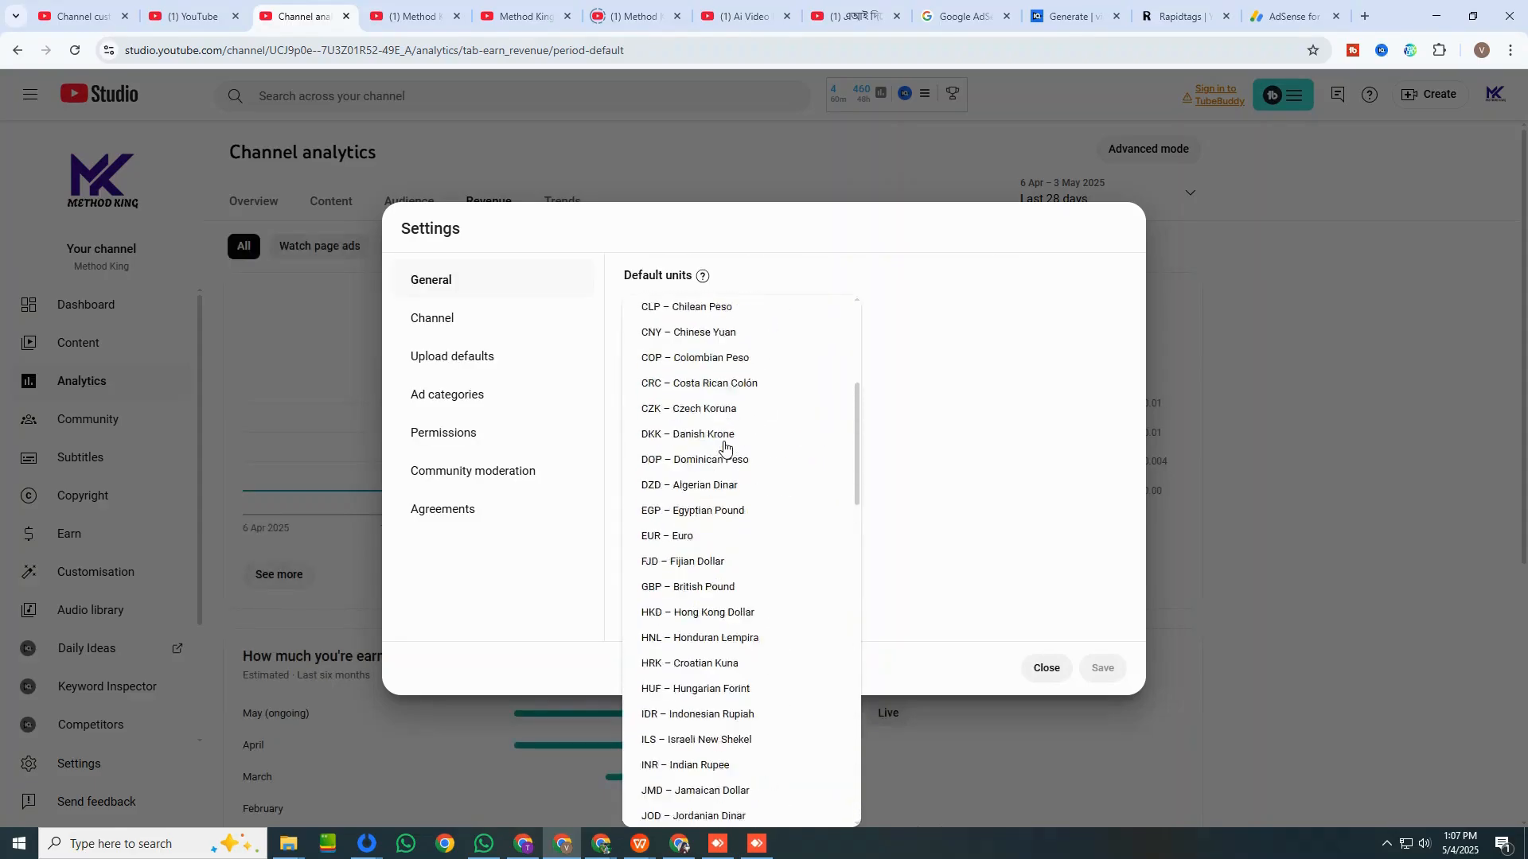
{"action": "left_click", "coordinate": [735, 419]}
{"action": "left_click", "coordinate": [1102, 668]}
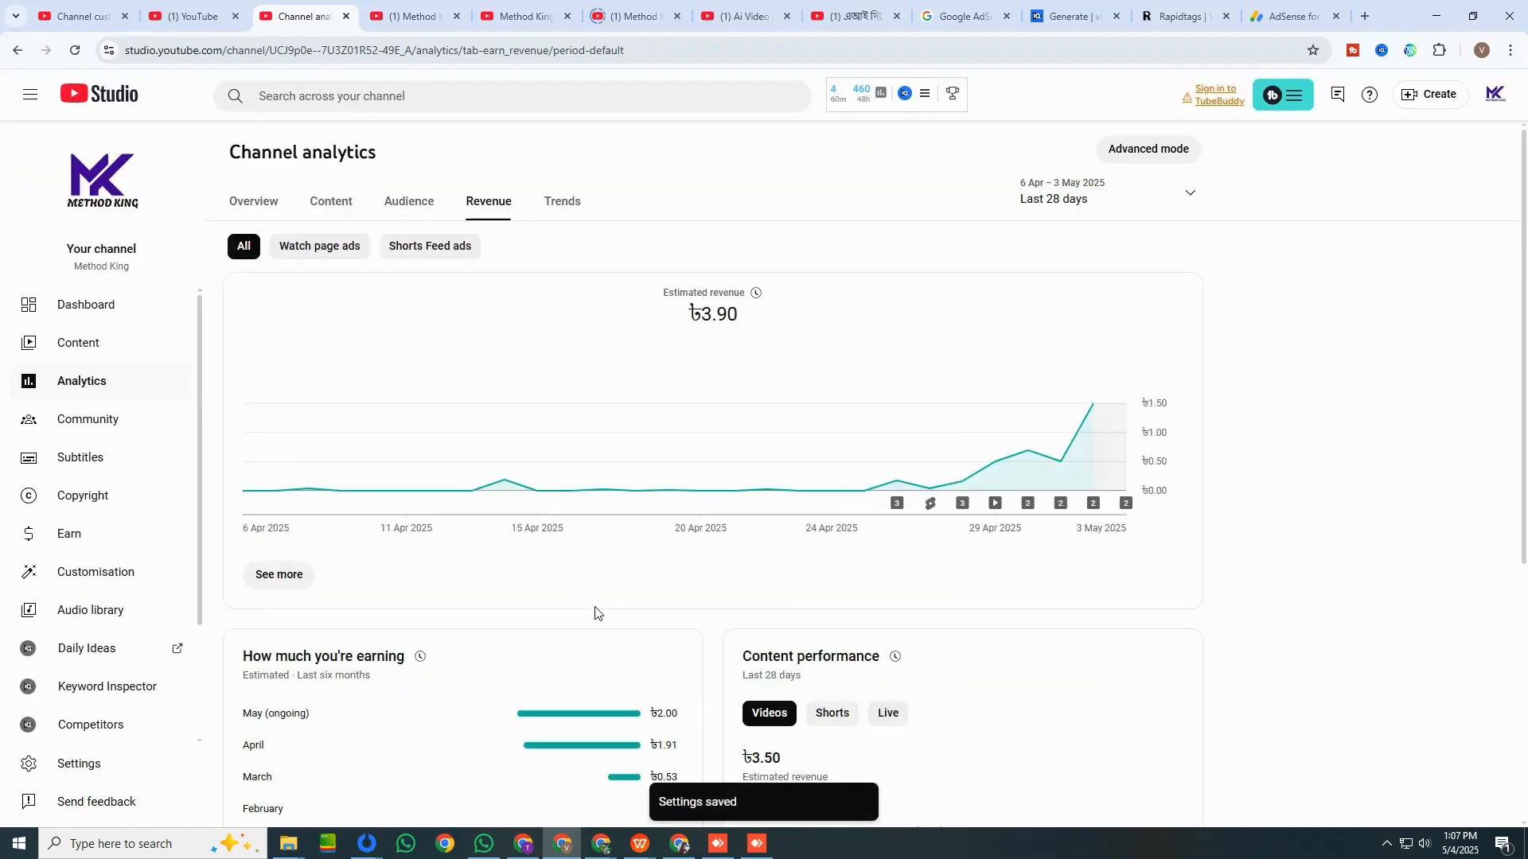
Check the channel's revenue for 2 May 2025 and return to the analytics overview.
{"action": "mouse_move", "coordinate": [1087, 428]}
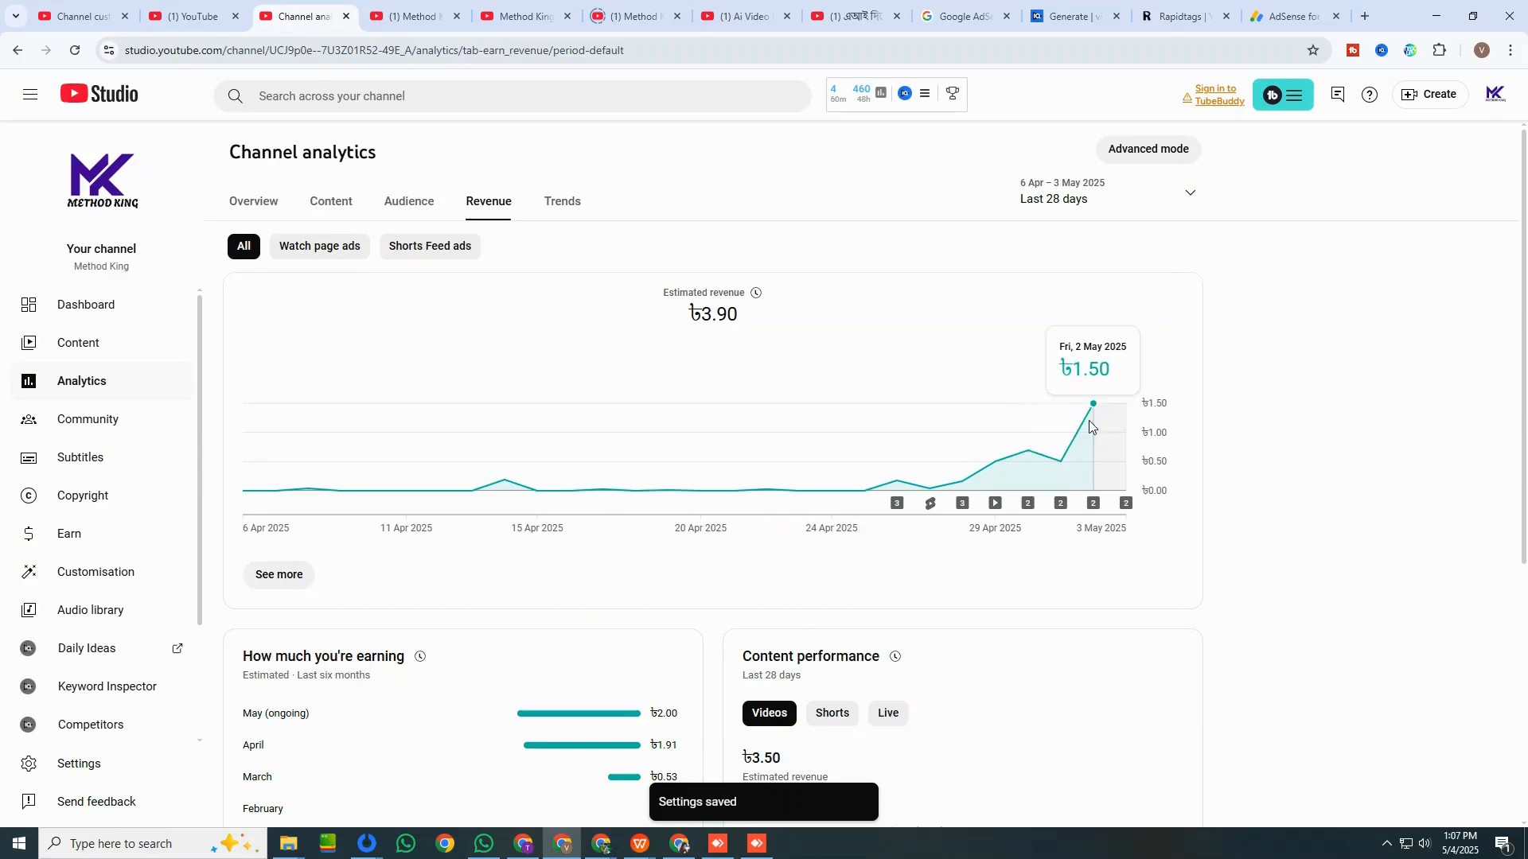
{"action": "left_click", "coordinate": [407, 203]}
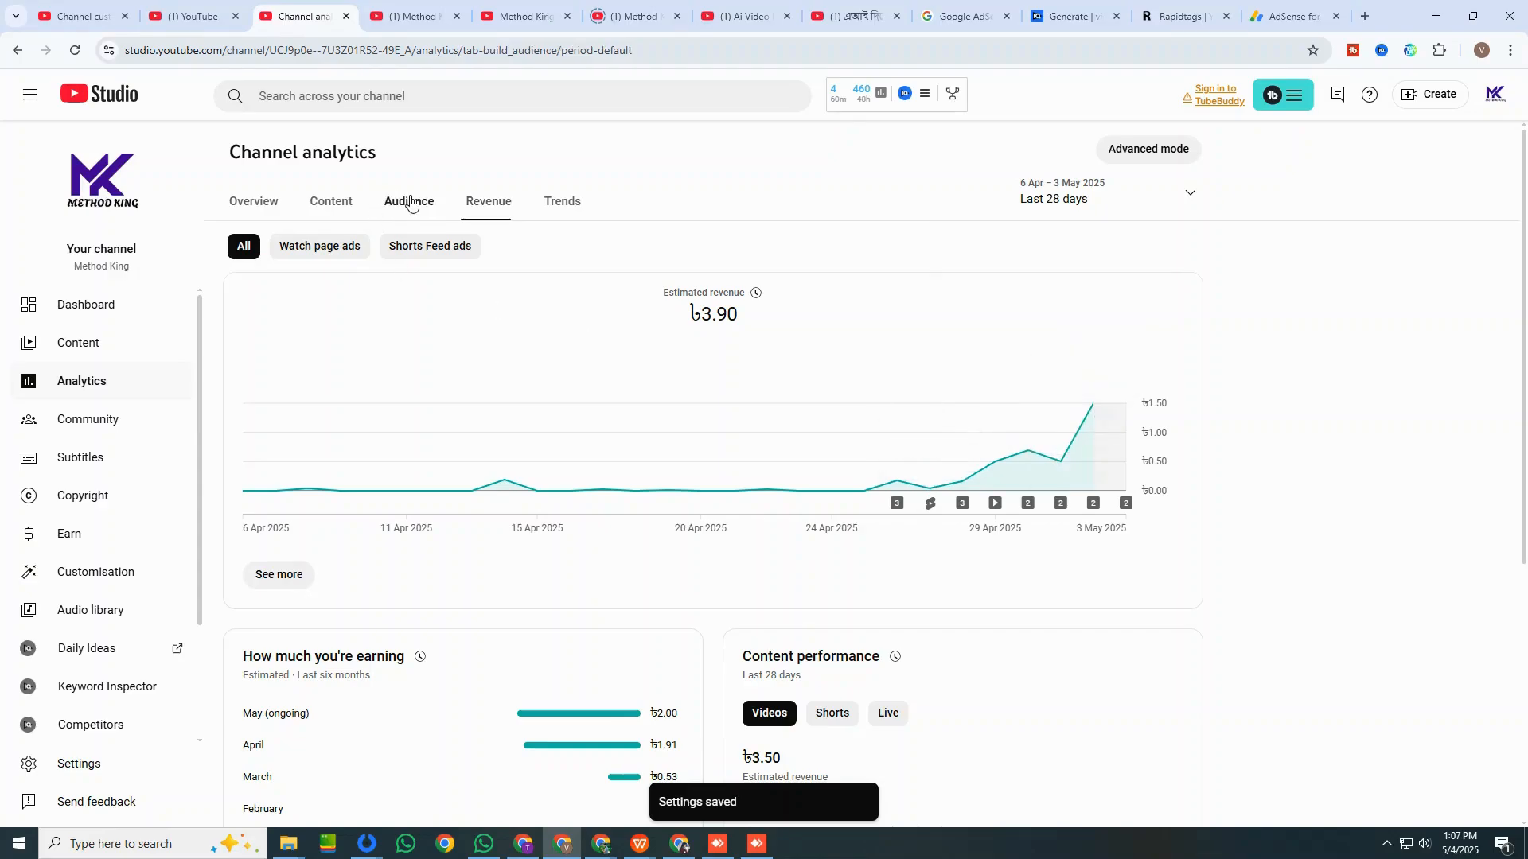
{"action": "left_click", "coordinate": [245, 206]}
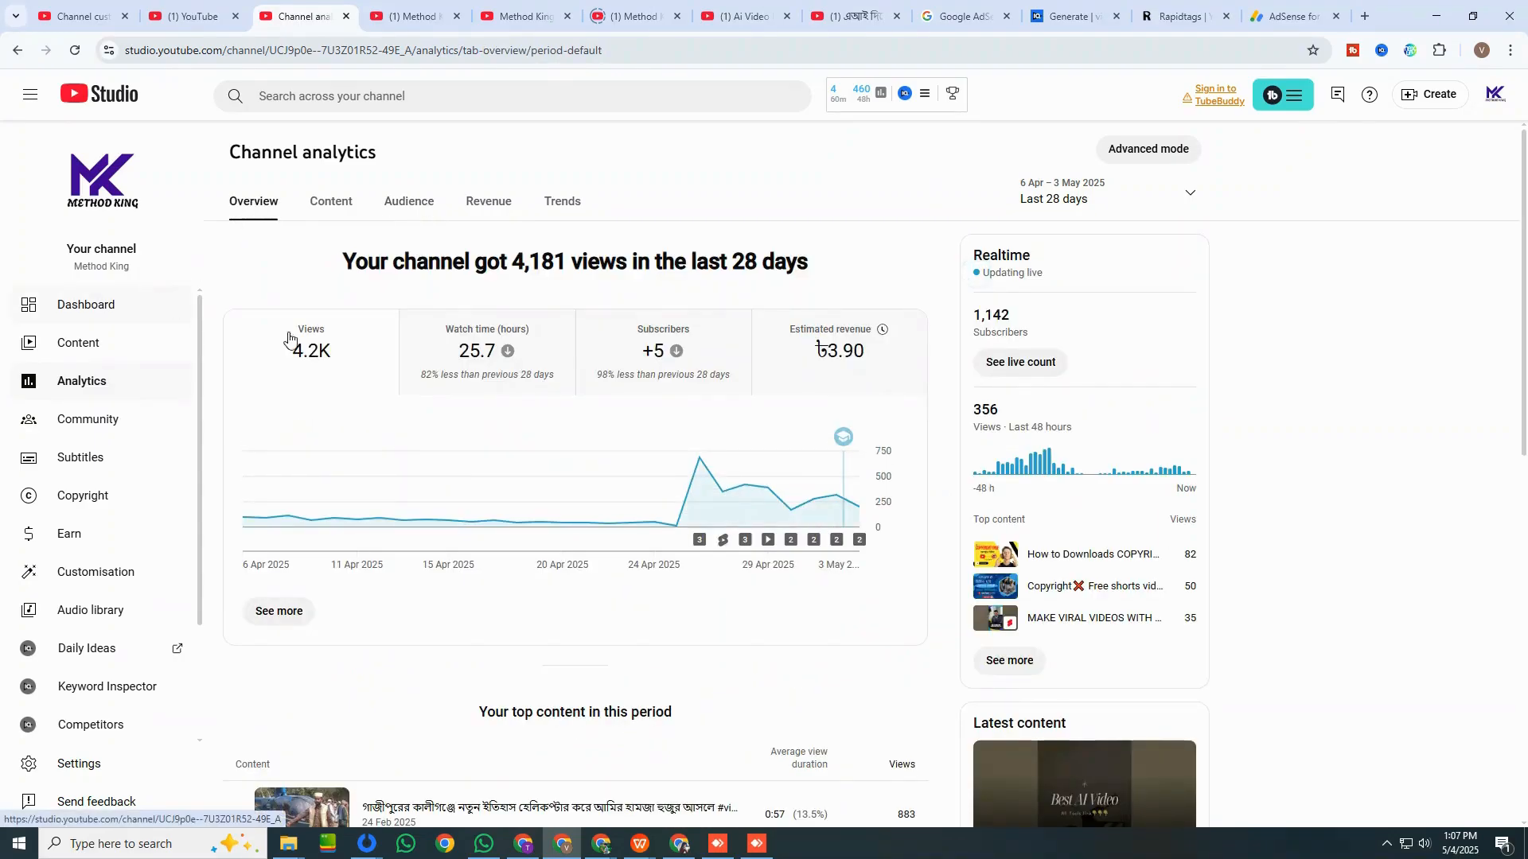
Review the channel dashboard's subscriber count, analytics summary and latest activity, and compare with the channel content list.
{"action": "left_click", "coordinate": [143, 333]}
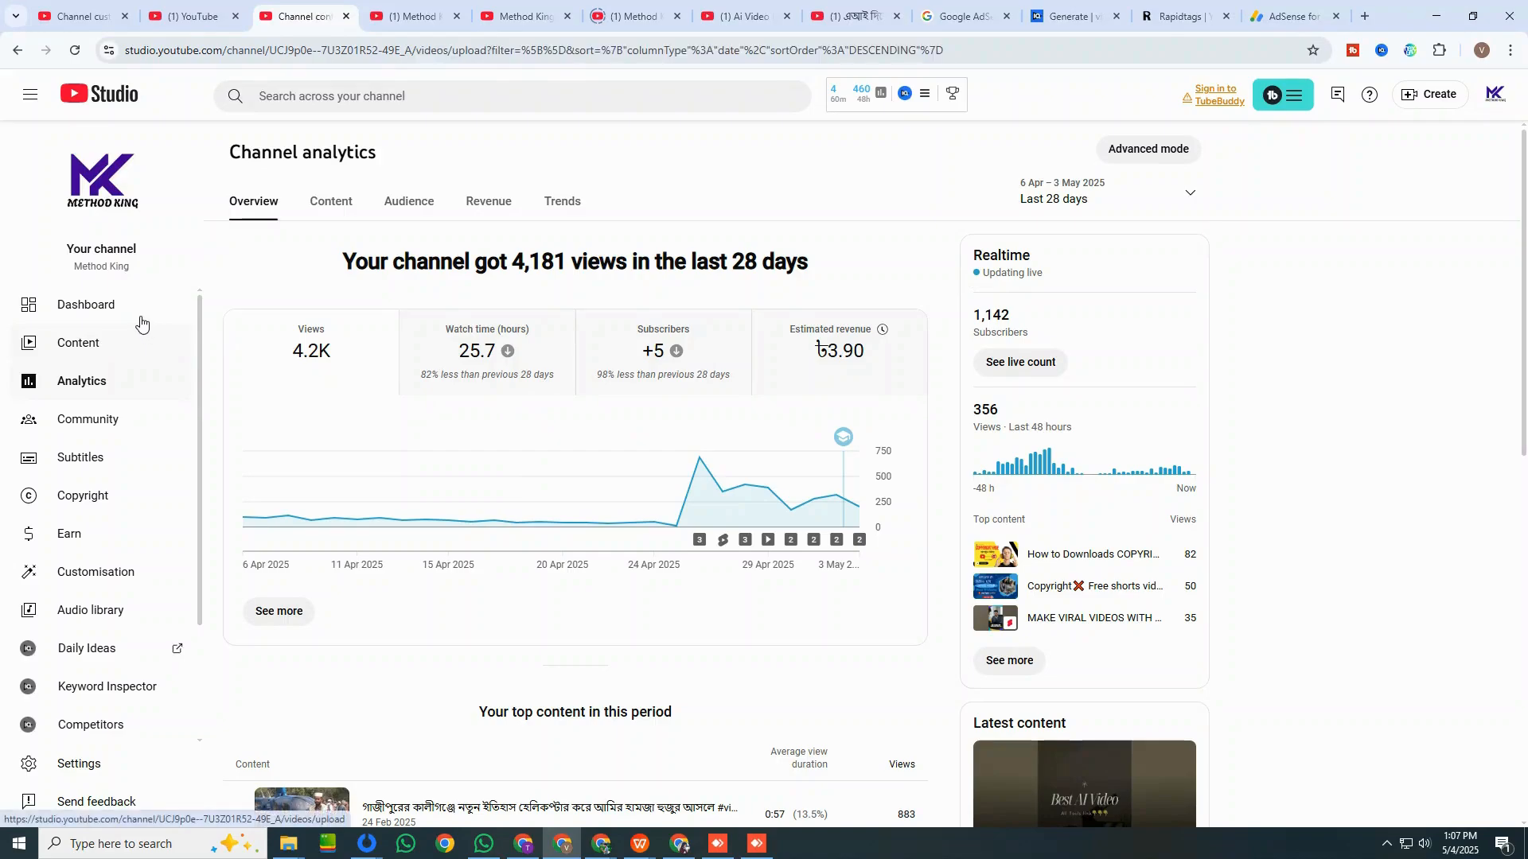
{"action": "left_click", "coordinate": [138, 319]}
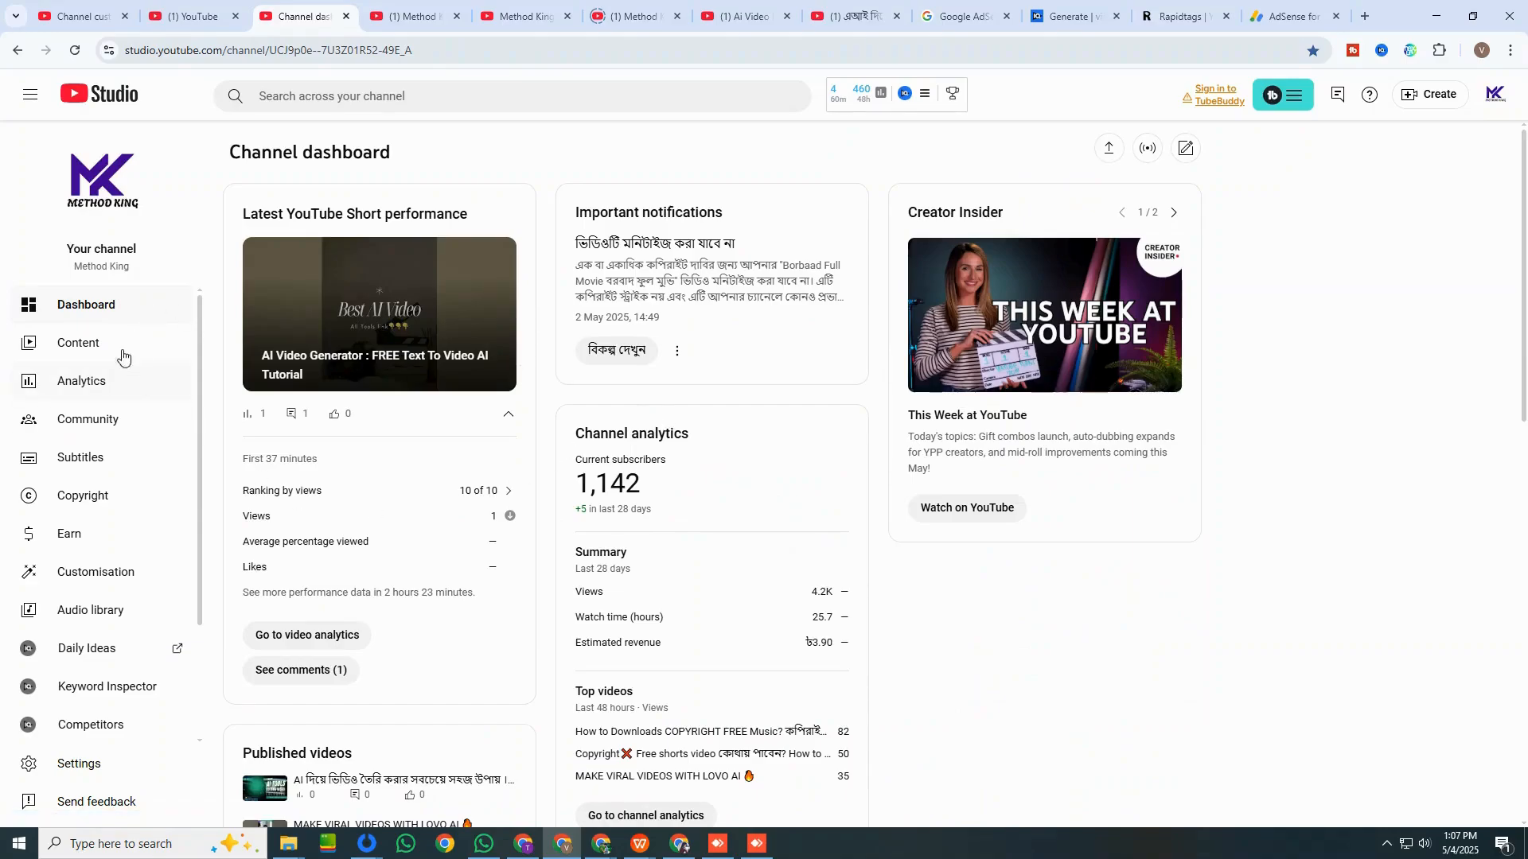
{"action": "left_click", "coordinate": [84, 348]}
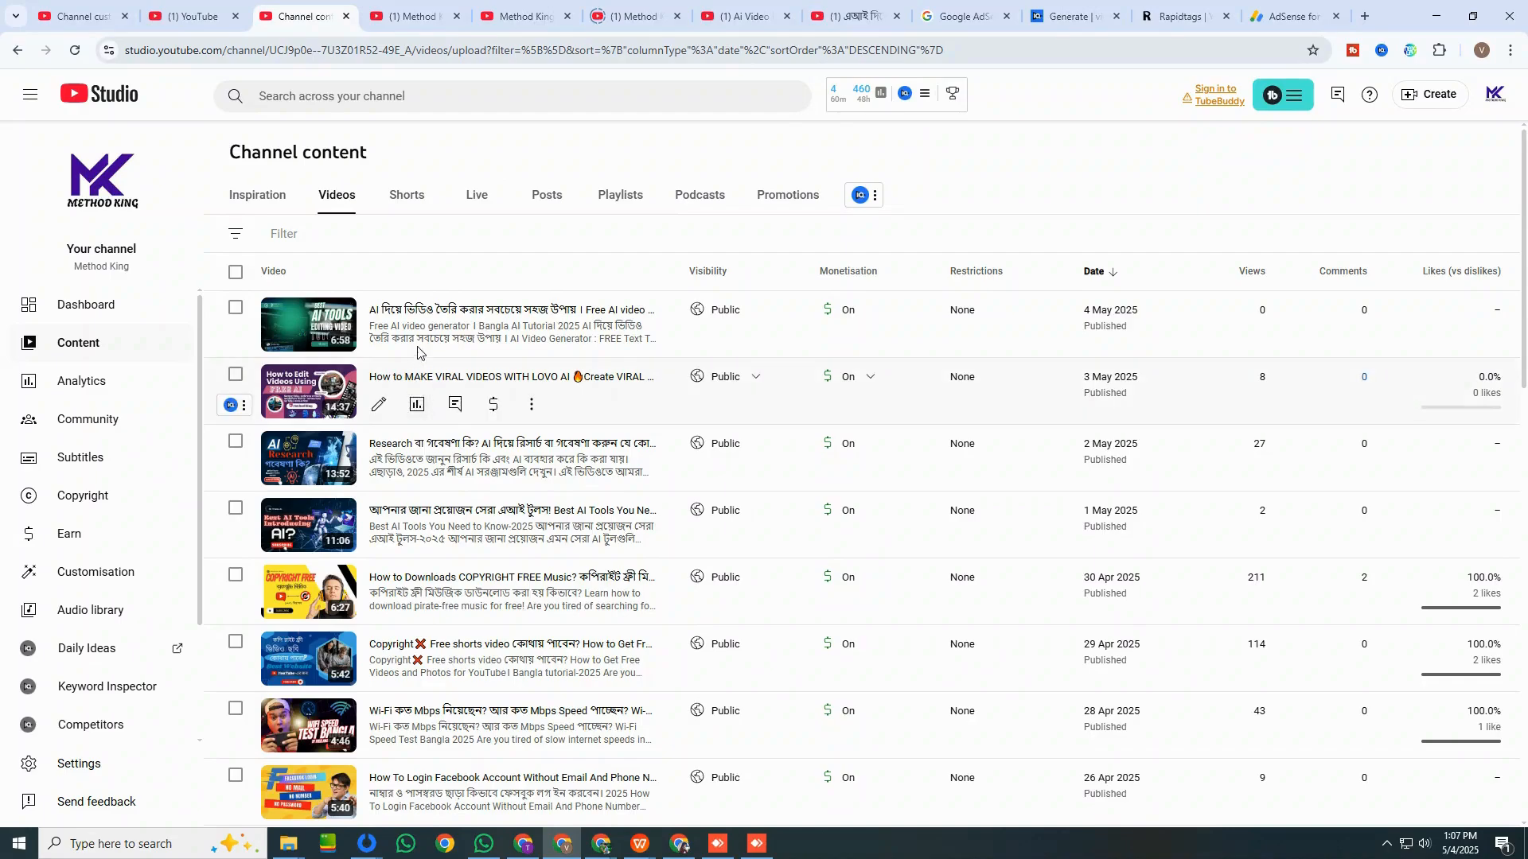
{"action": "left_click", "coordinate": [130, 319]}
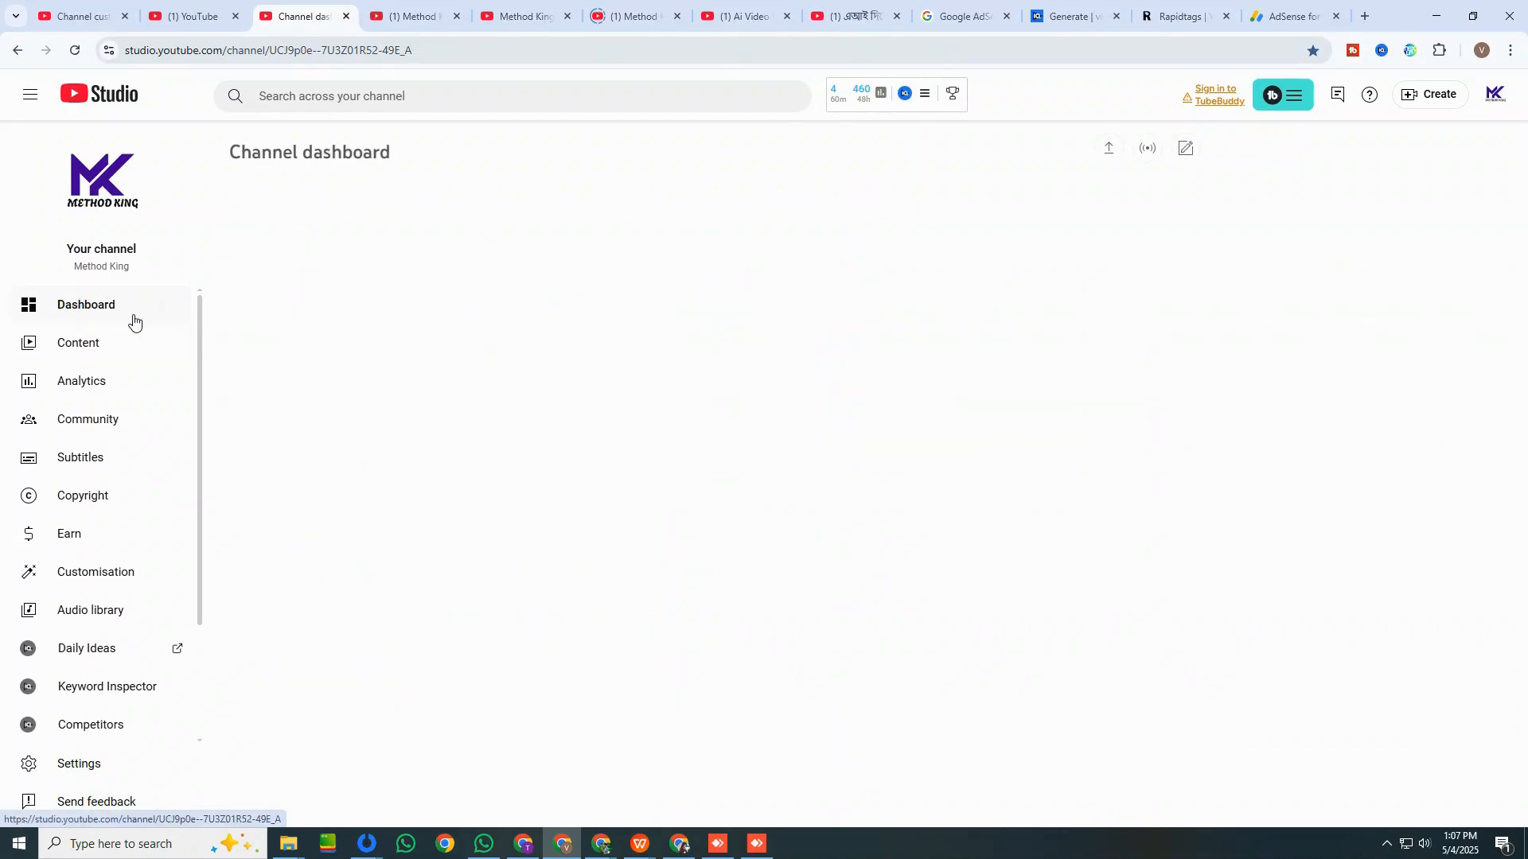
{"action": "left_click_drag", "start_coordinate": [590, 489], "coordinate": [640, 487]}
{"action": "left_click", "coordinate": [664, 488]}
{"action": "left_click", "coordinate": [61, 365]}
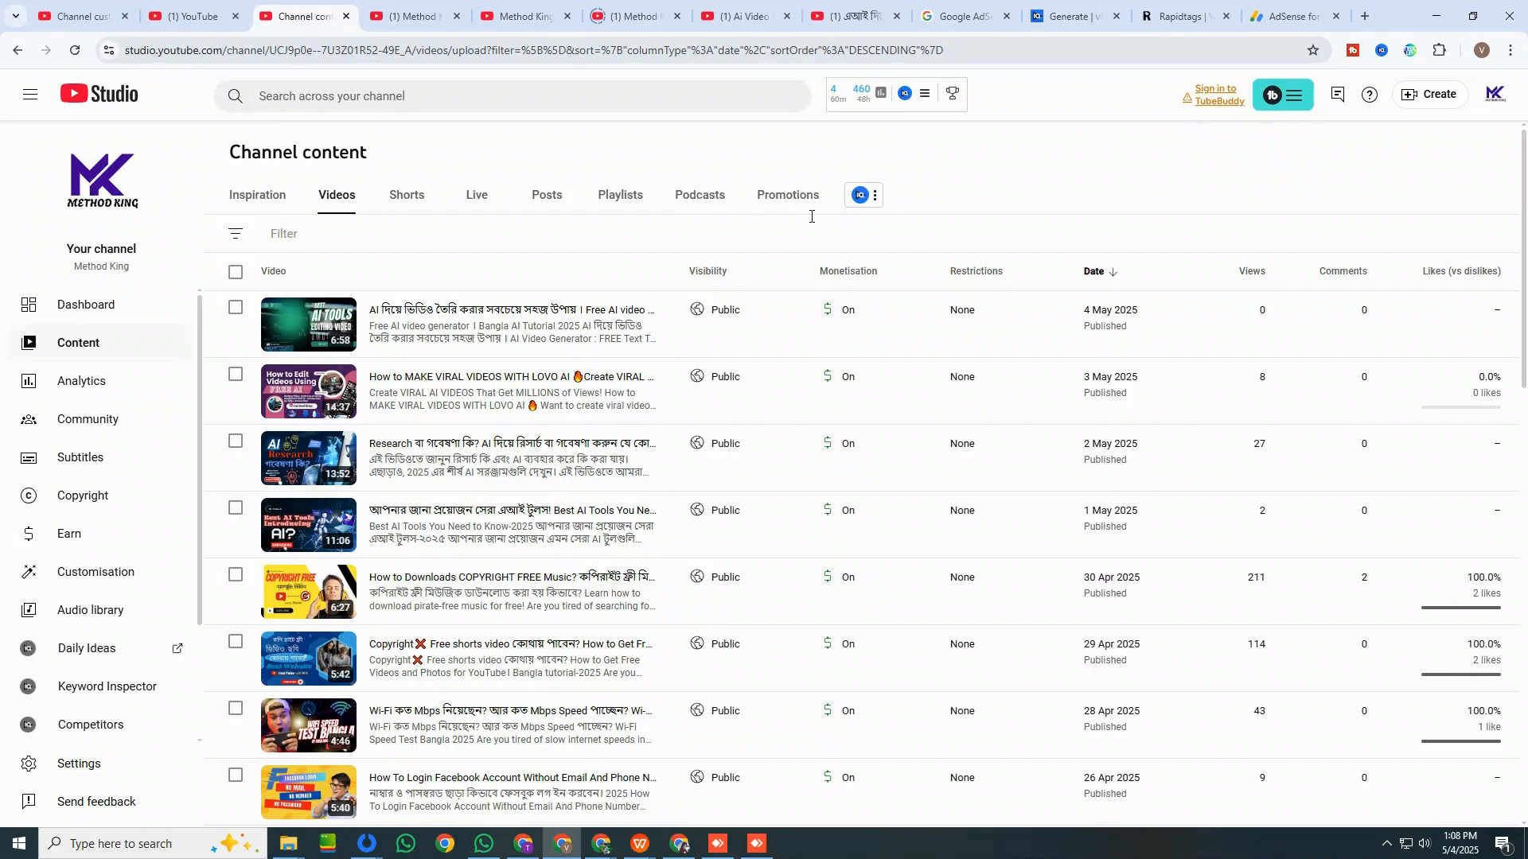
{"action": "left_click", "coordinate": [88, 305]}
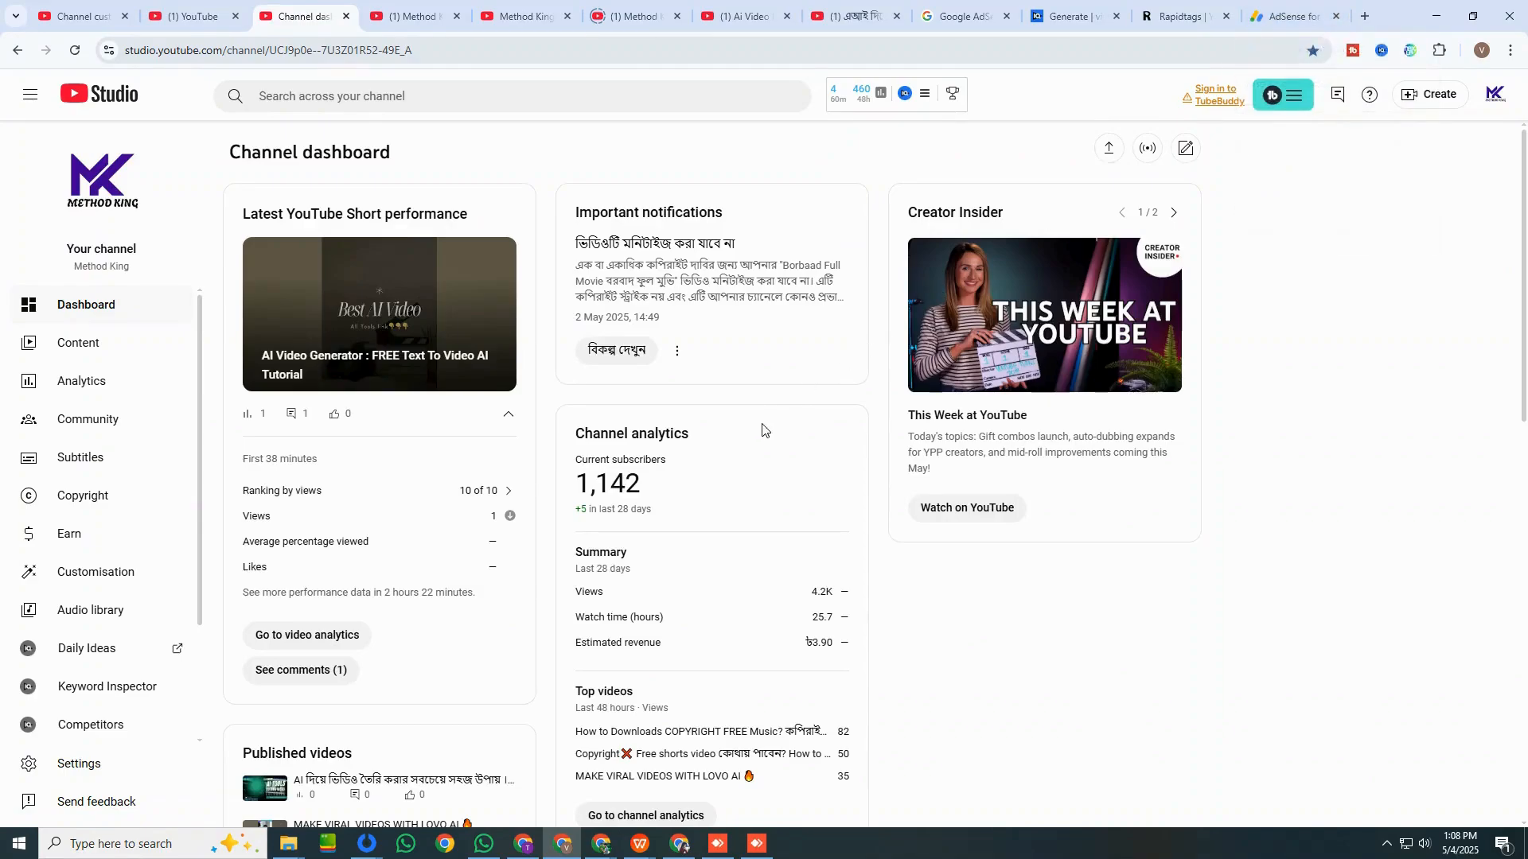
{"action": "scroll", "coordinate": [671, 555], "scroll_direction": "down", "scroll_amount": 5}
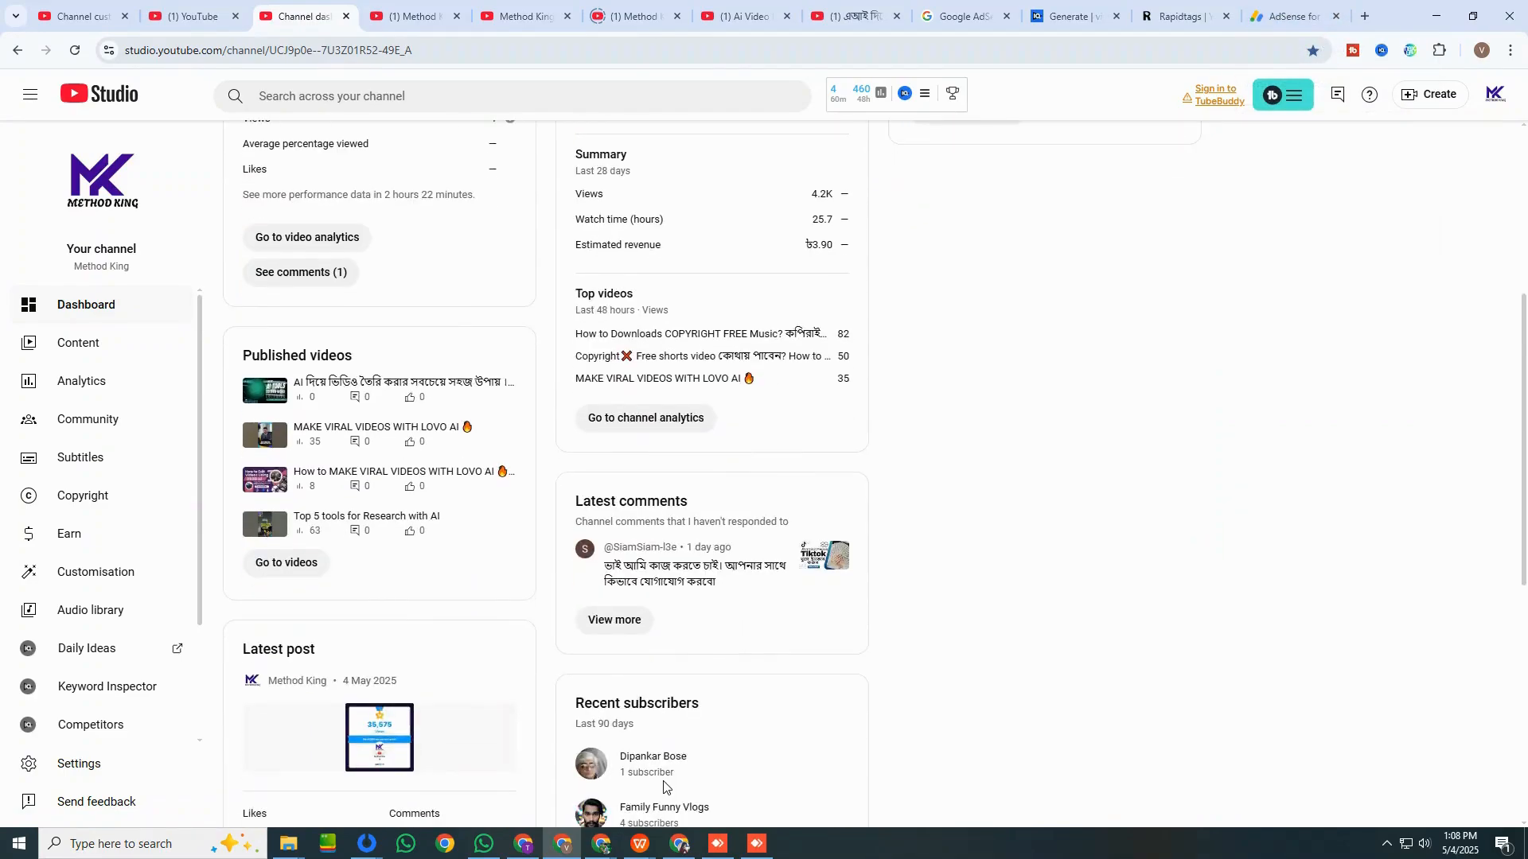
{"action": "scroll", "coordinate": [569, 561], "scroll_direction": "up", "scroll_amount": 2}
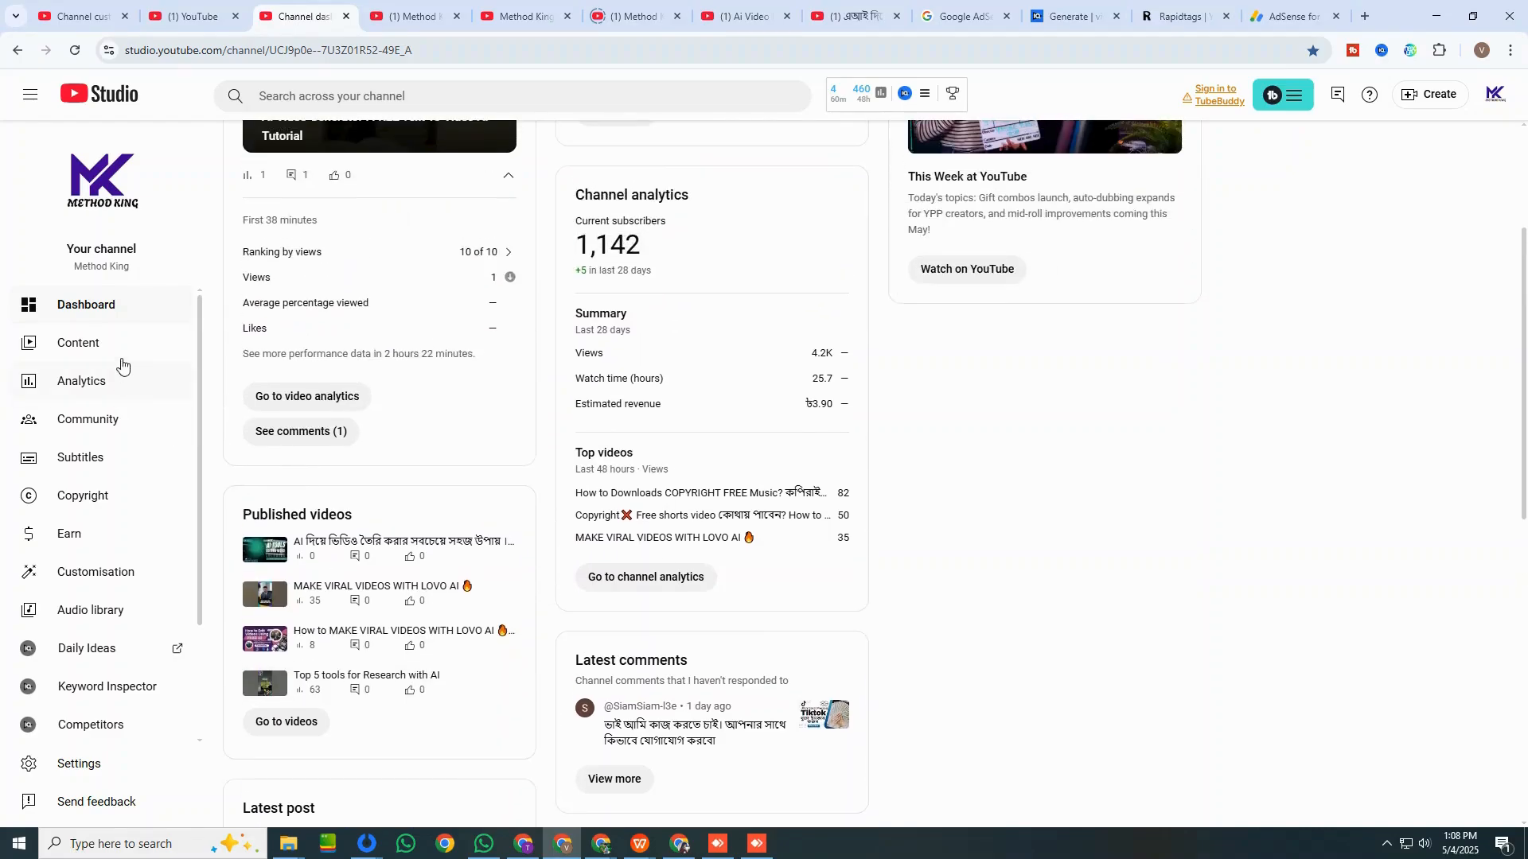
Look through the uploaded videos in the channel content with their monetisation status and views.
{"action": "left_click", "coordinate": [111, 354]}
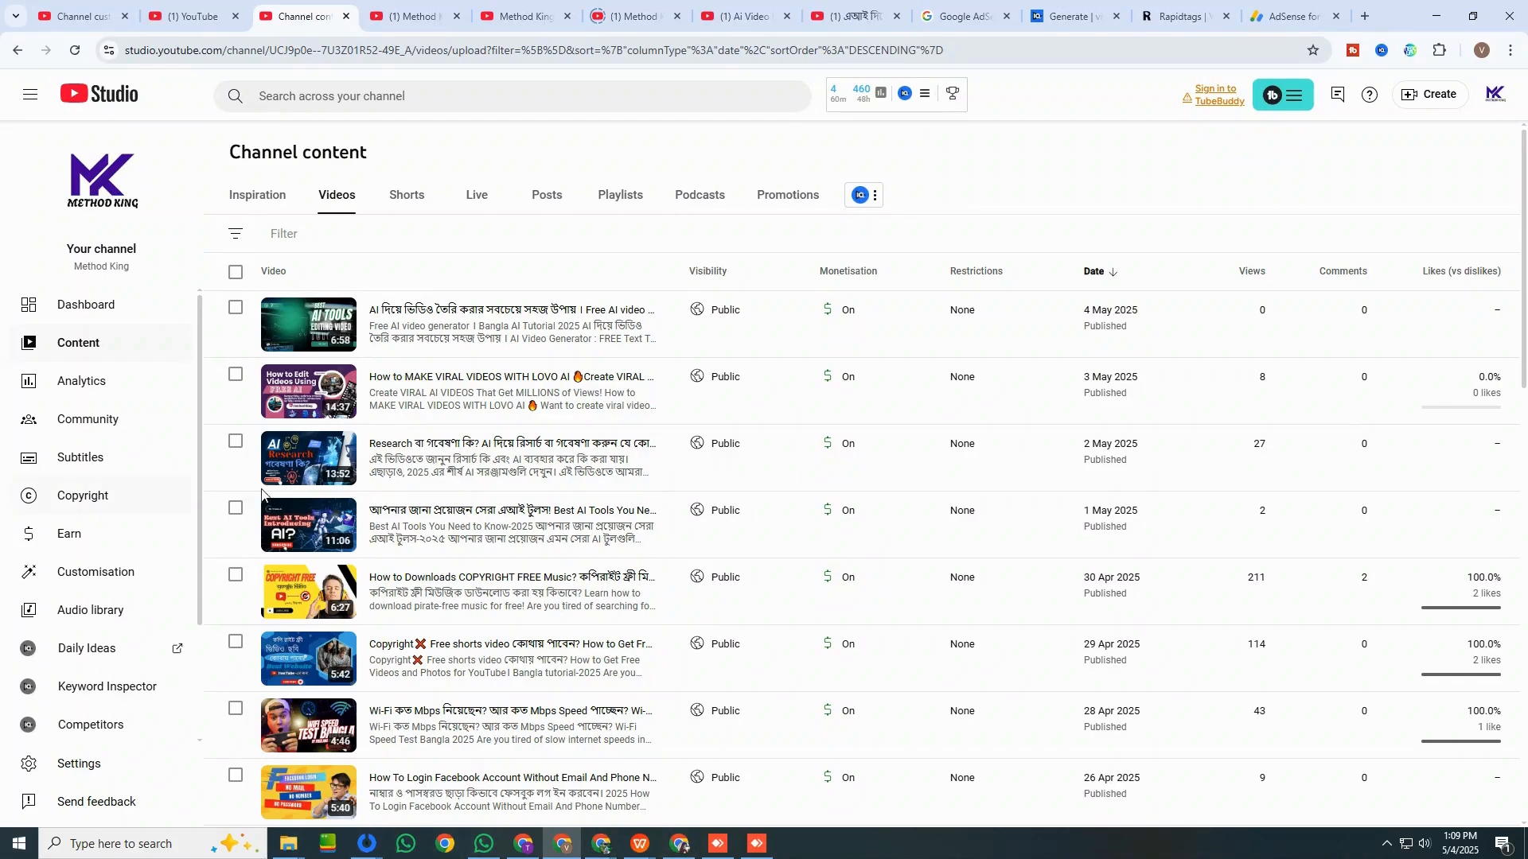
{"action": "scroll", "coordinate": [409, 720], "scroll_direction": "down", "scroll_amount": 1}
{"action": "scroll", "coordinate": [409, 720], "scroll_direction": "down", "scroll_amount": 1}
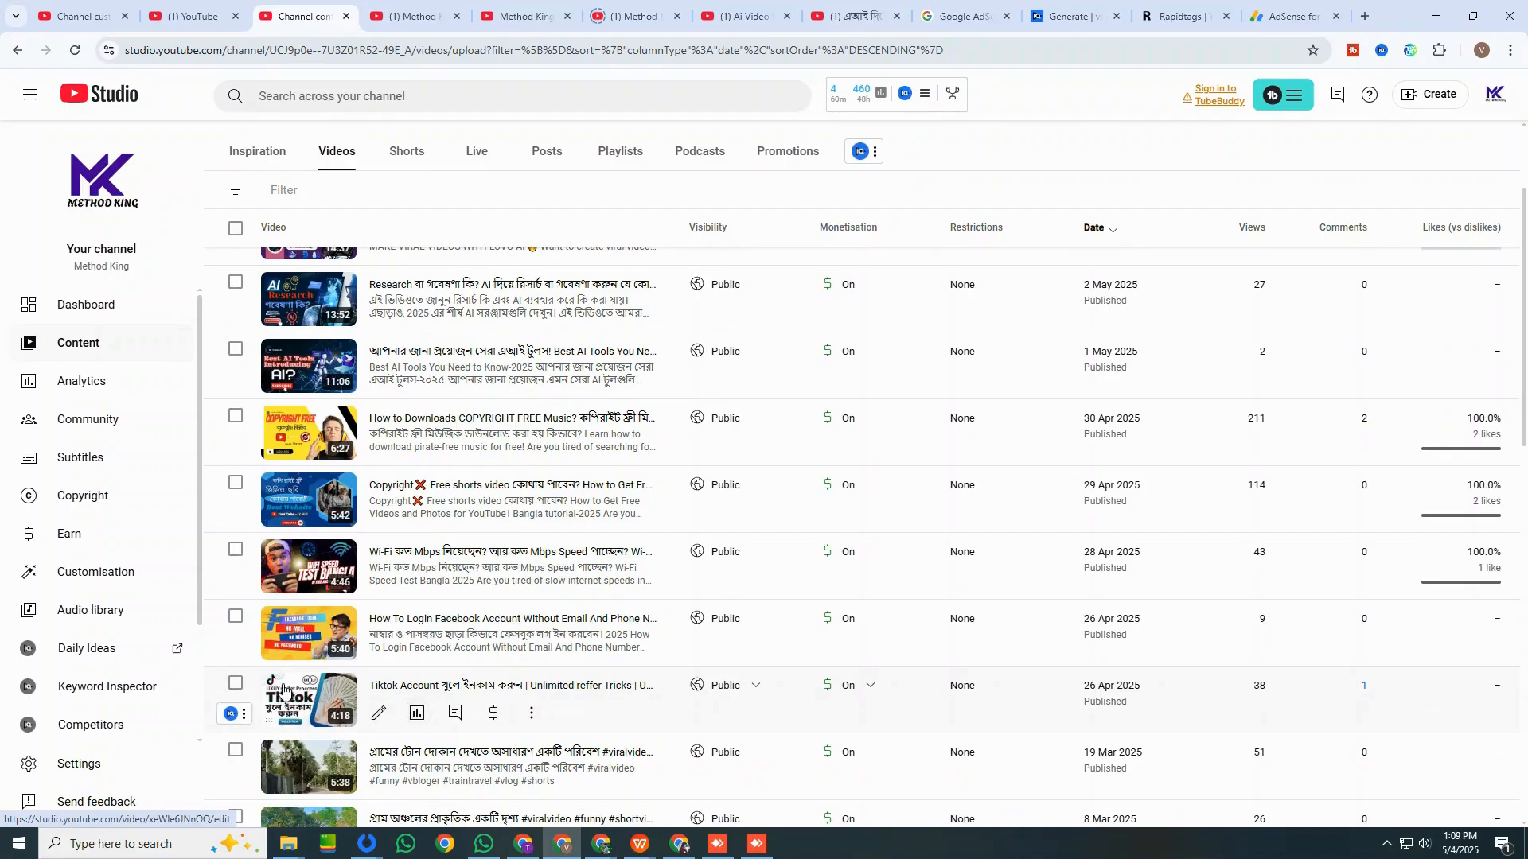
{"action": "scroll", "coordinate": [295, 429], "scroll_direction": "up", "scroll_amount": 3}
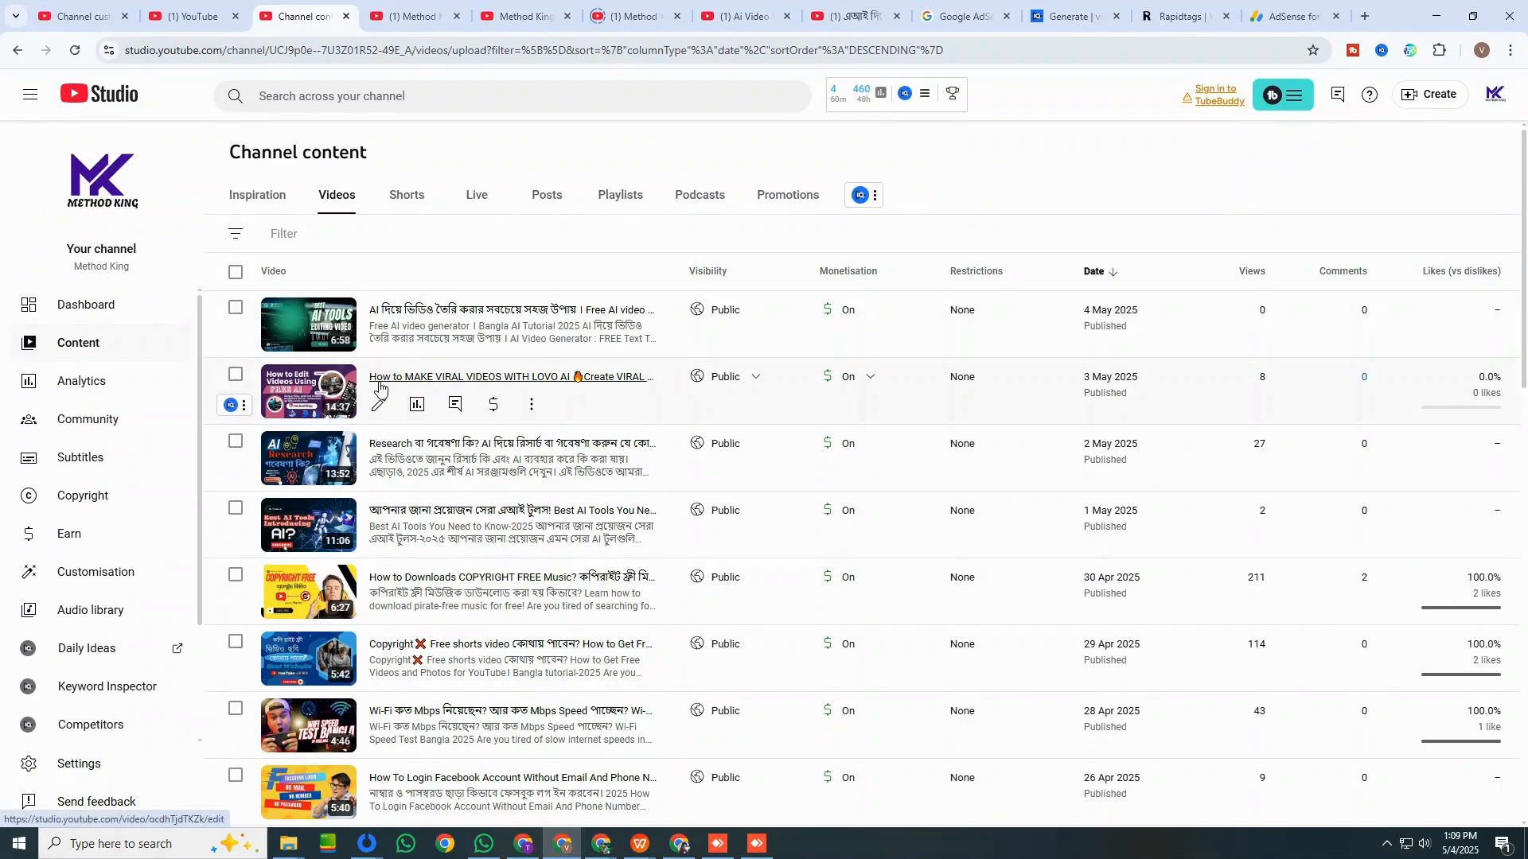
Open the details of the "How to MAKE VIRAL VIDEOS WITH LOVO AI" video and copy its full title.
{"action": "left_click", "coordinate": [380, 407]}
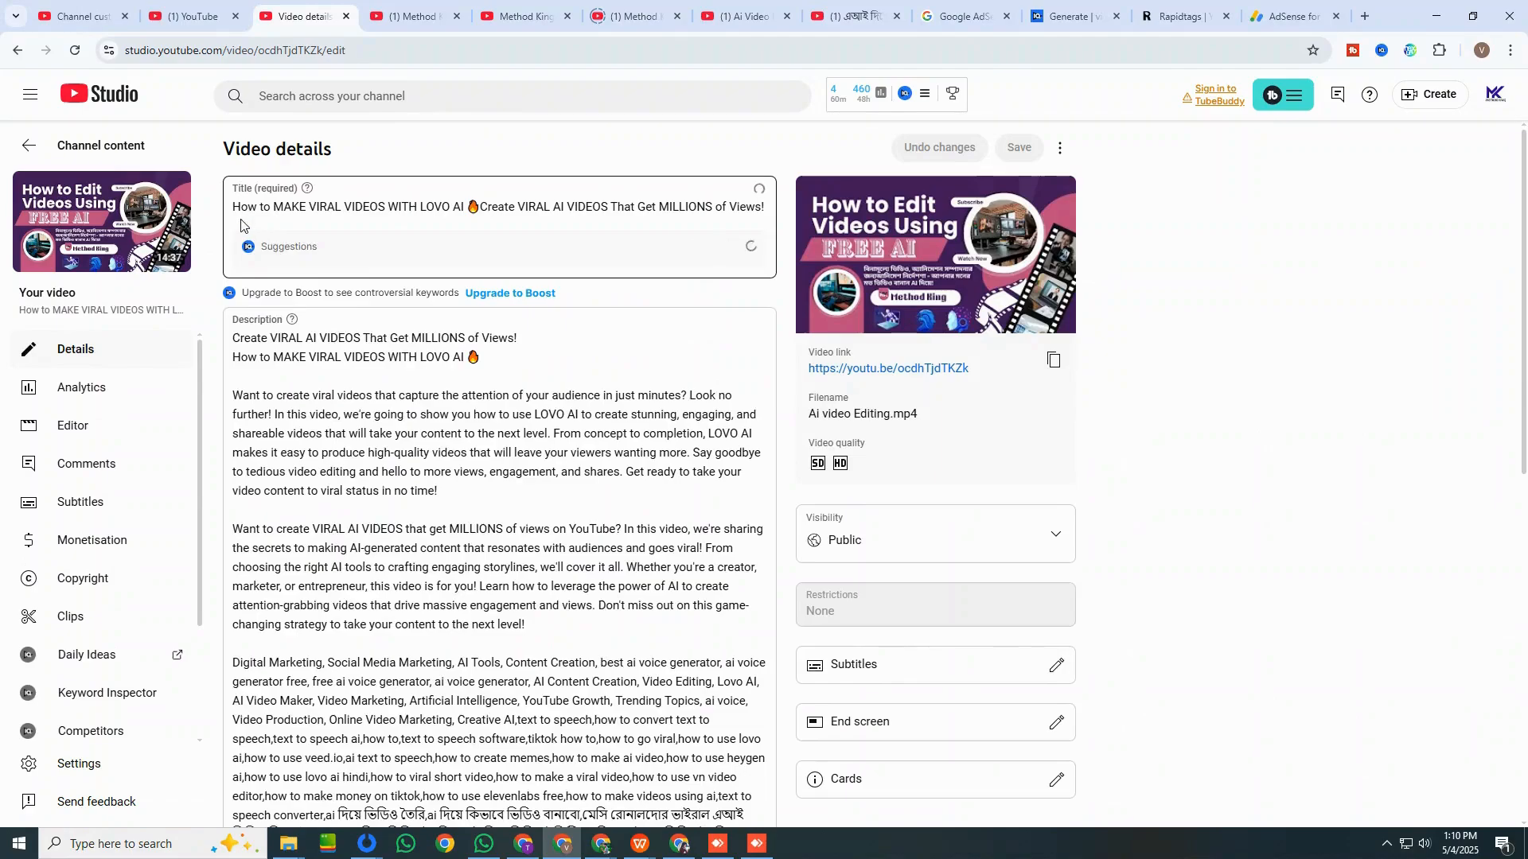
{"action": "left_click_drag", "start_coordinate": [522, 214], "coordinate": [232, 209]}
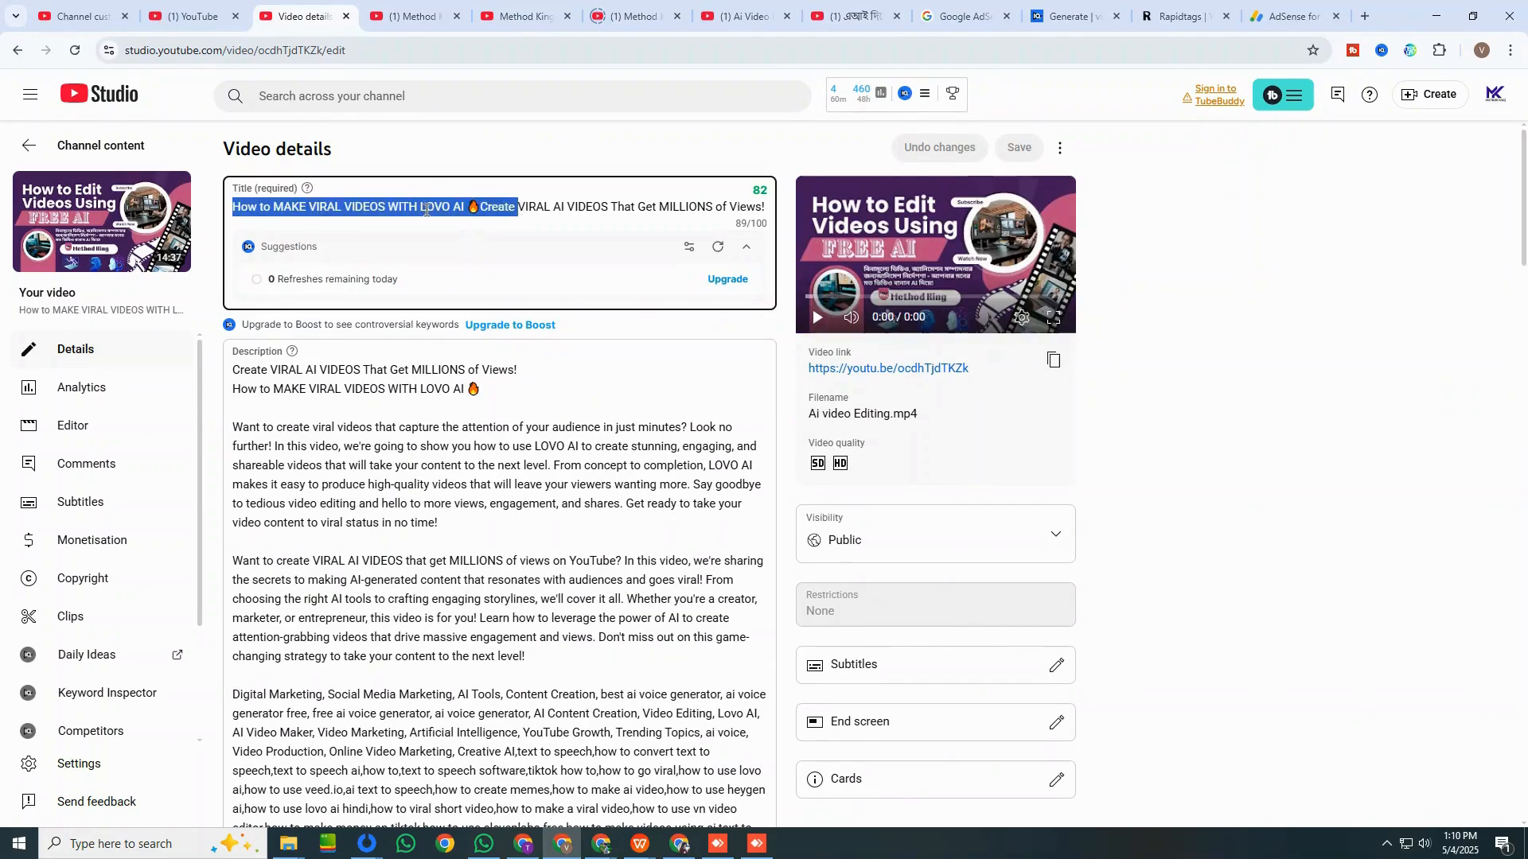
{"action": "left_click", "coordinate": [550, 207]}
{"action": "key", "text": "ctrl+a"}
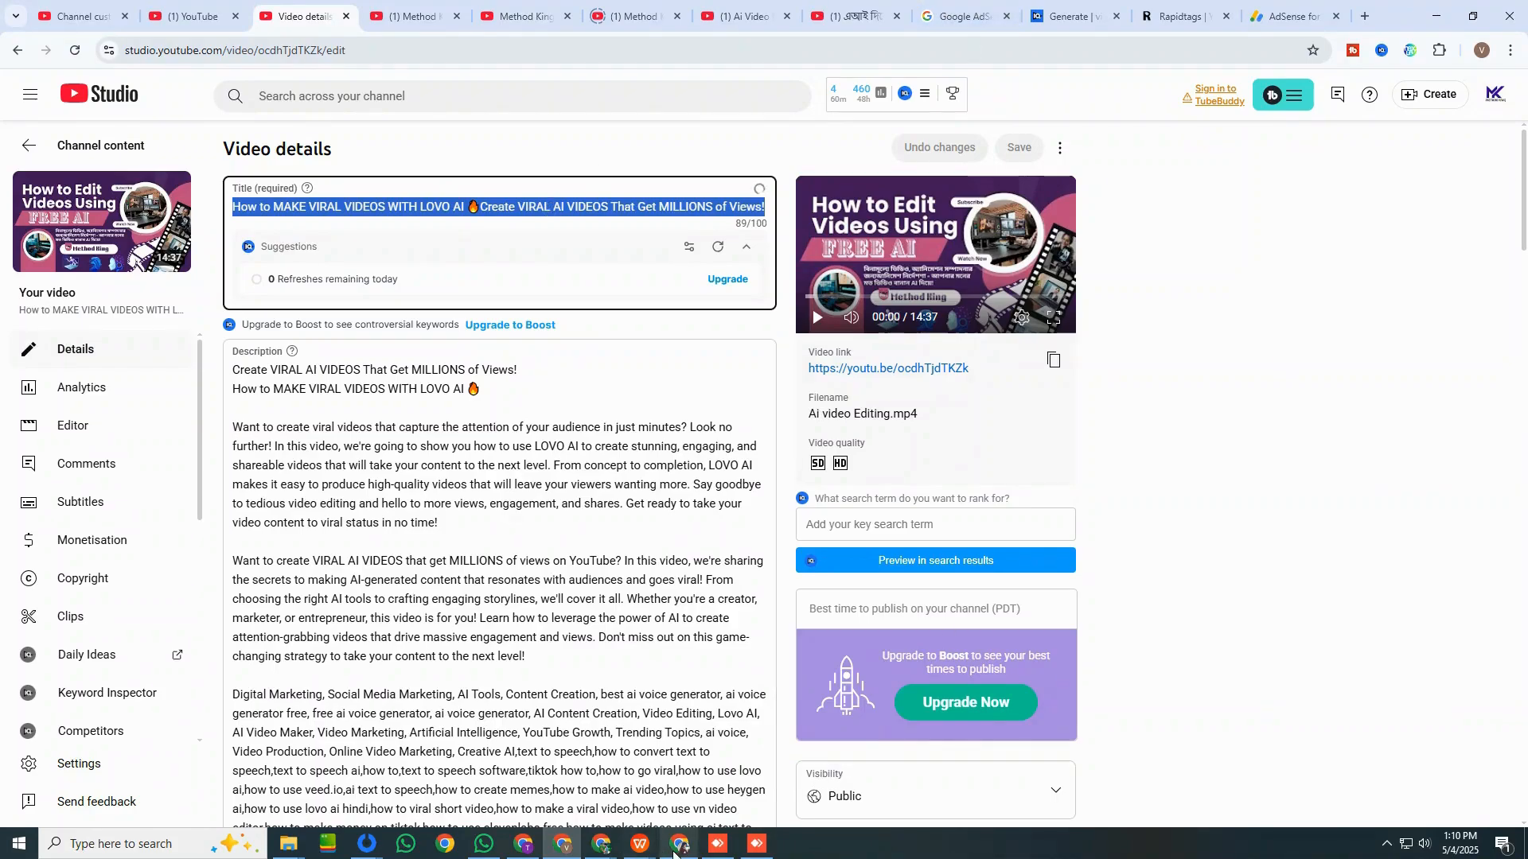
Switch to YouTube in the signed-out browser window and search for the copied video title.
{"action": "left_click", "coordinate": [523, 845]}
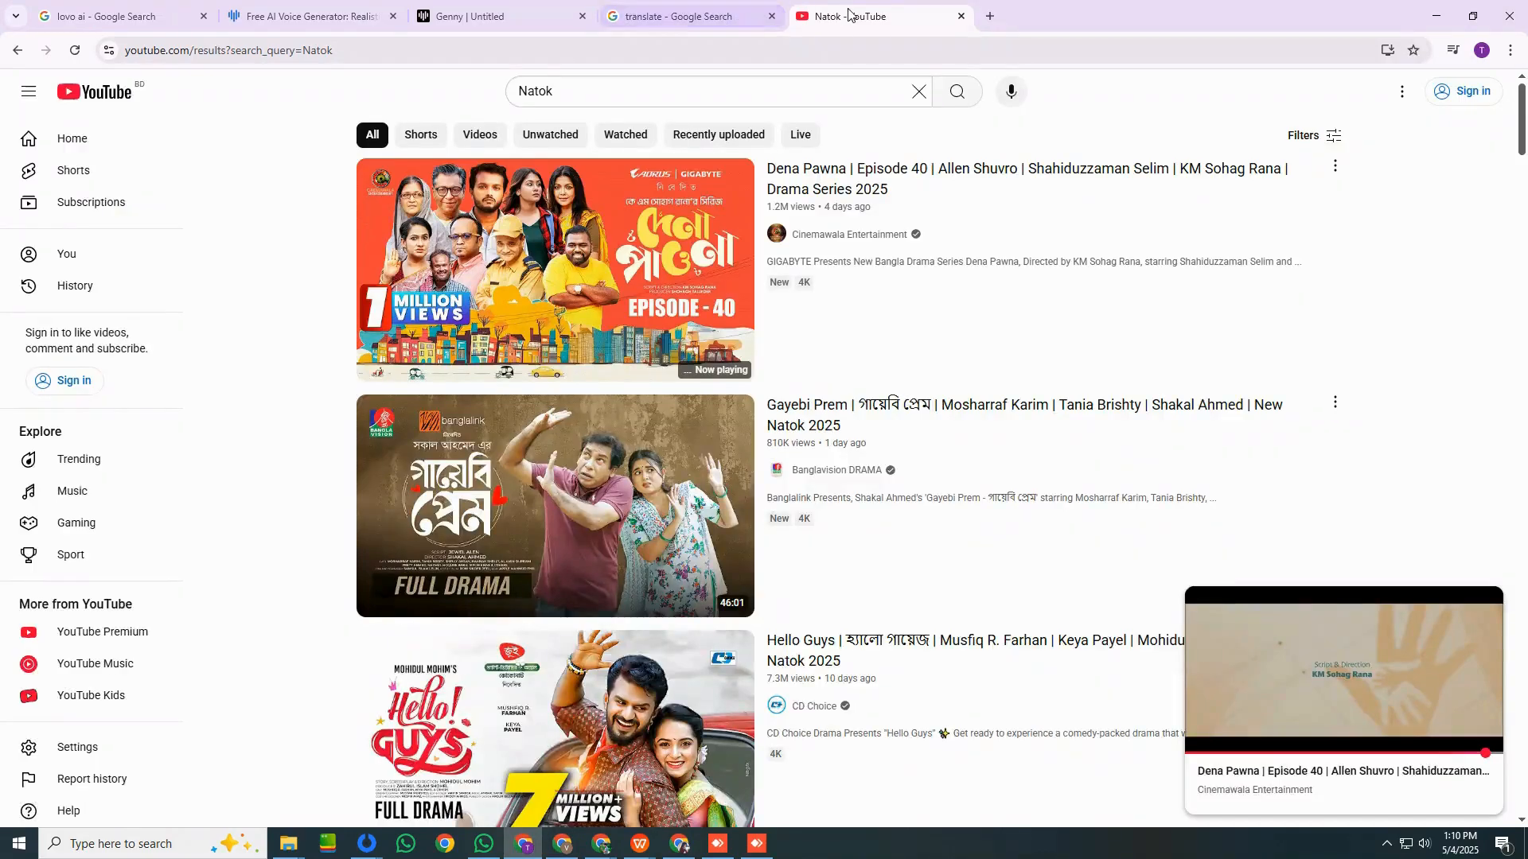
{"action": "left_click", "coordinate": [635, 91]}
{"action": "key", "text": "ctrl+a"}
{"action": "key", "text": "ctrl+v"}
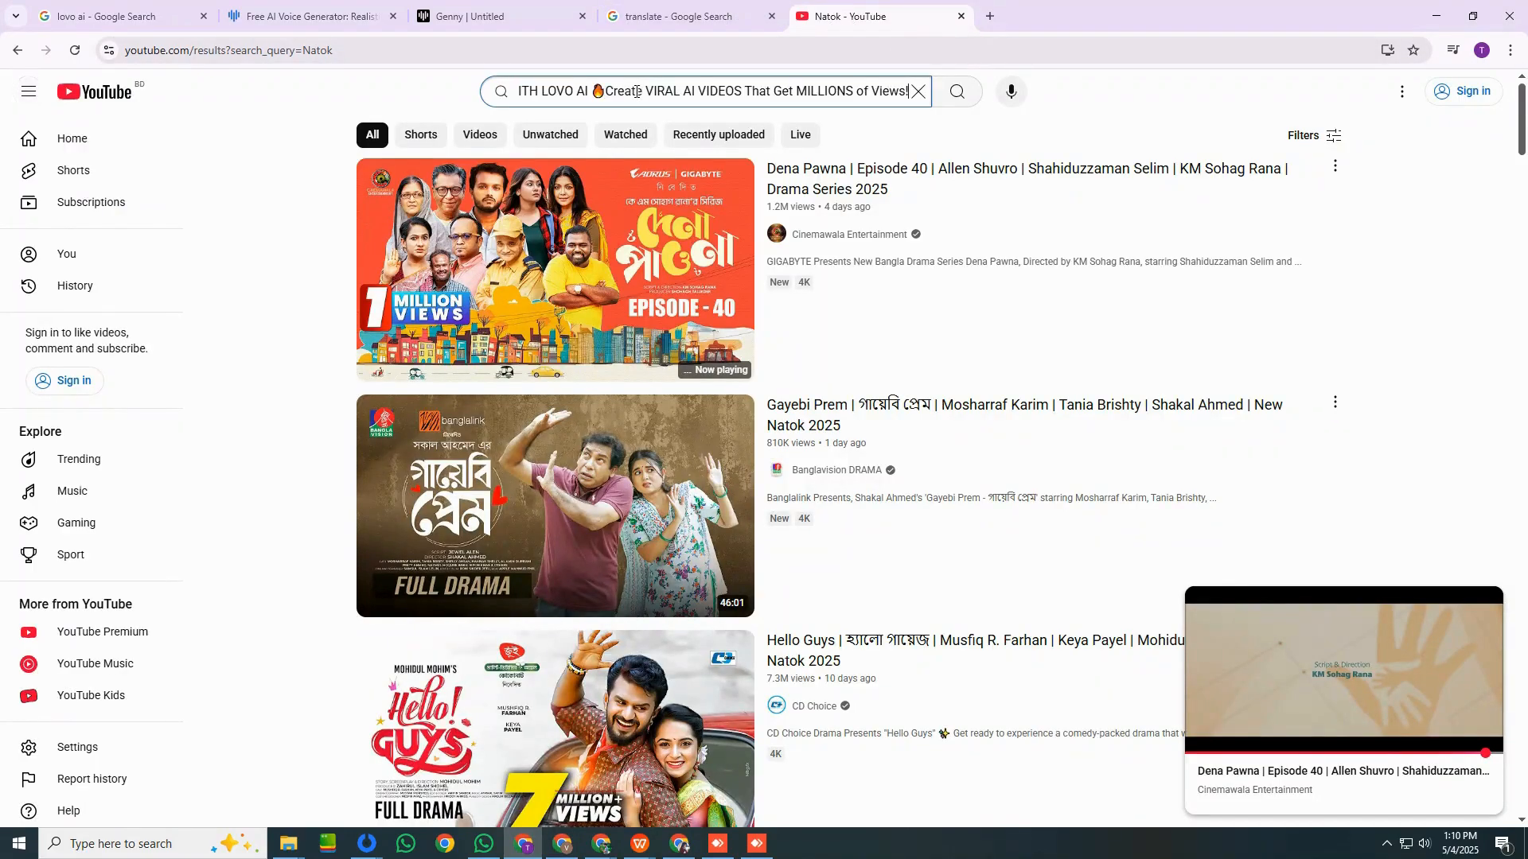
{"action": "key", "text": "Return"}
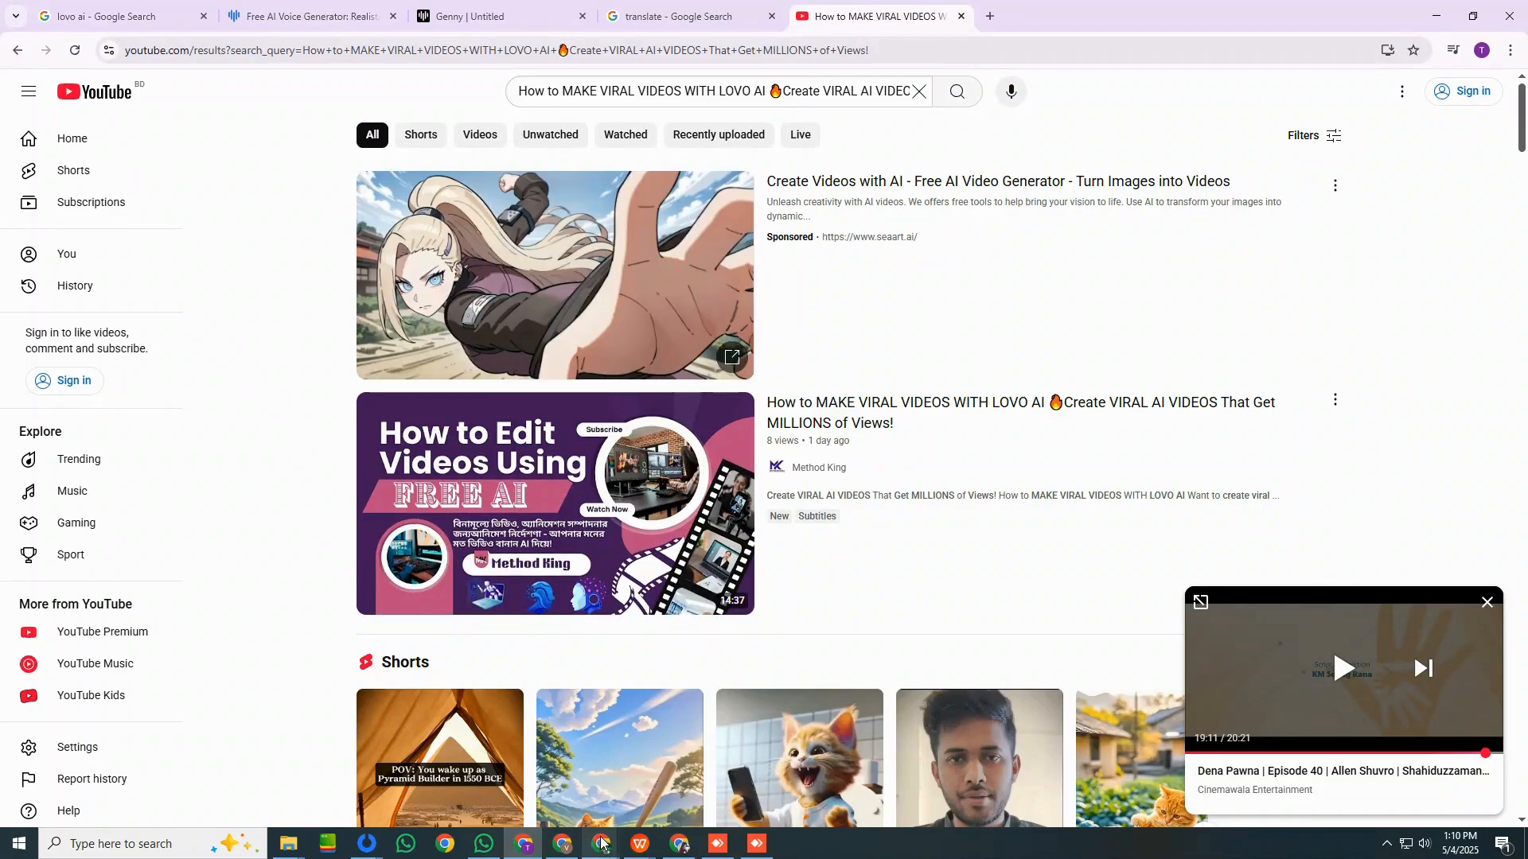
Return to the video details in YouTube Studio and select "How to MAKE VIRAL VIDEOS WITH LOVO AI" in the title.
{"action": "mouse_move", "coordinate": [593, 855]}
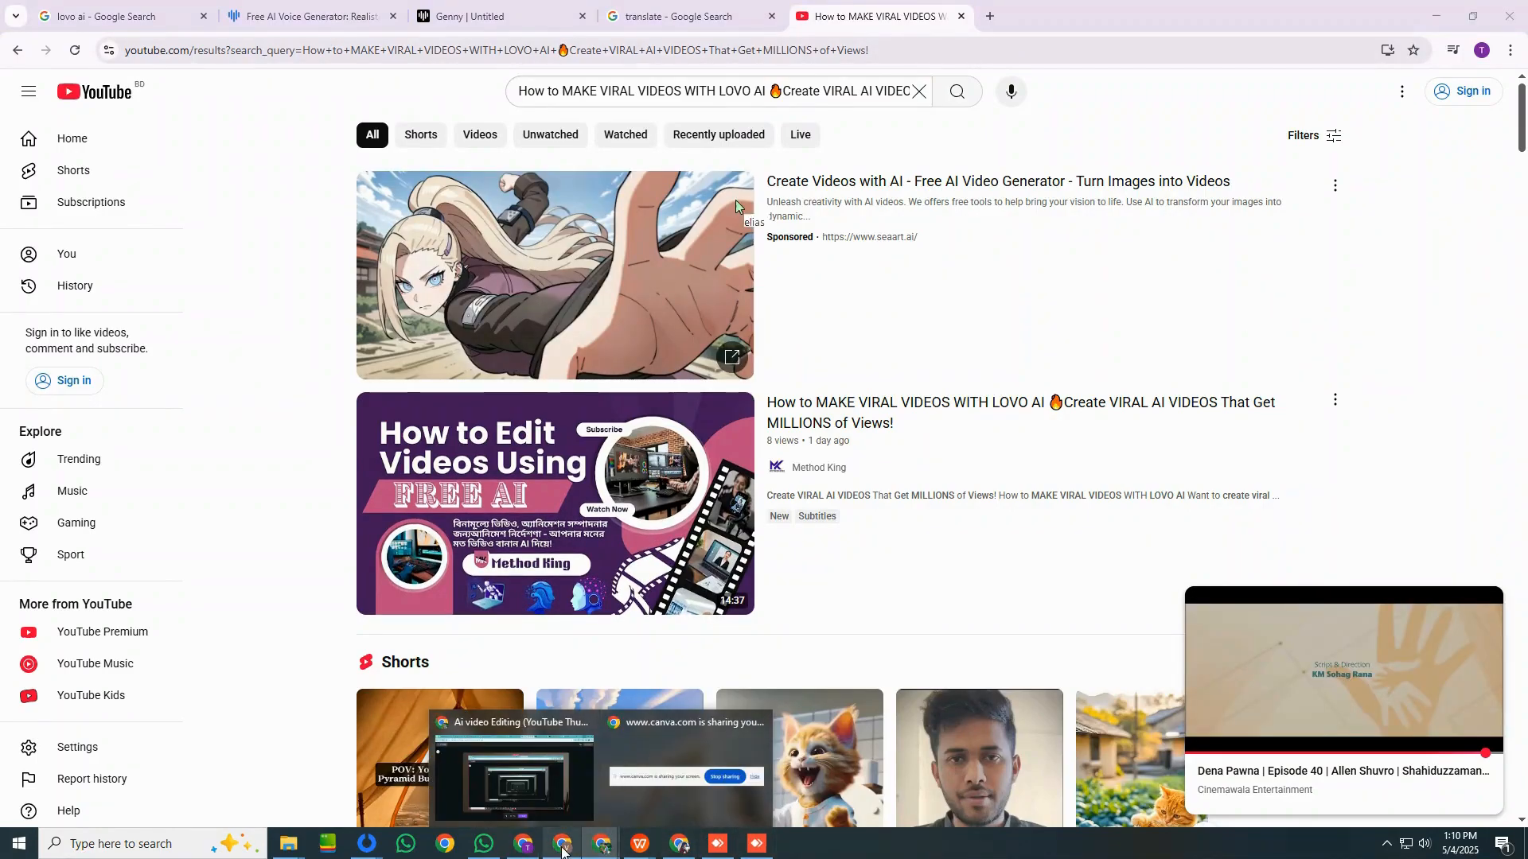
{"action": "left_click", "coordinate": [593, 853]}
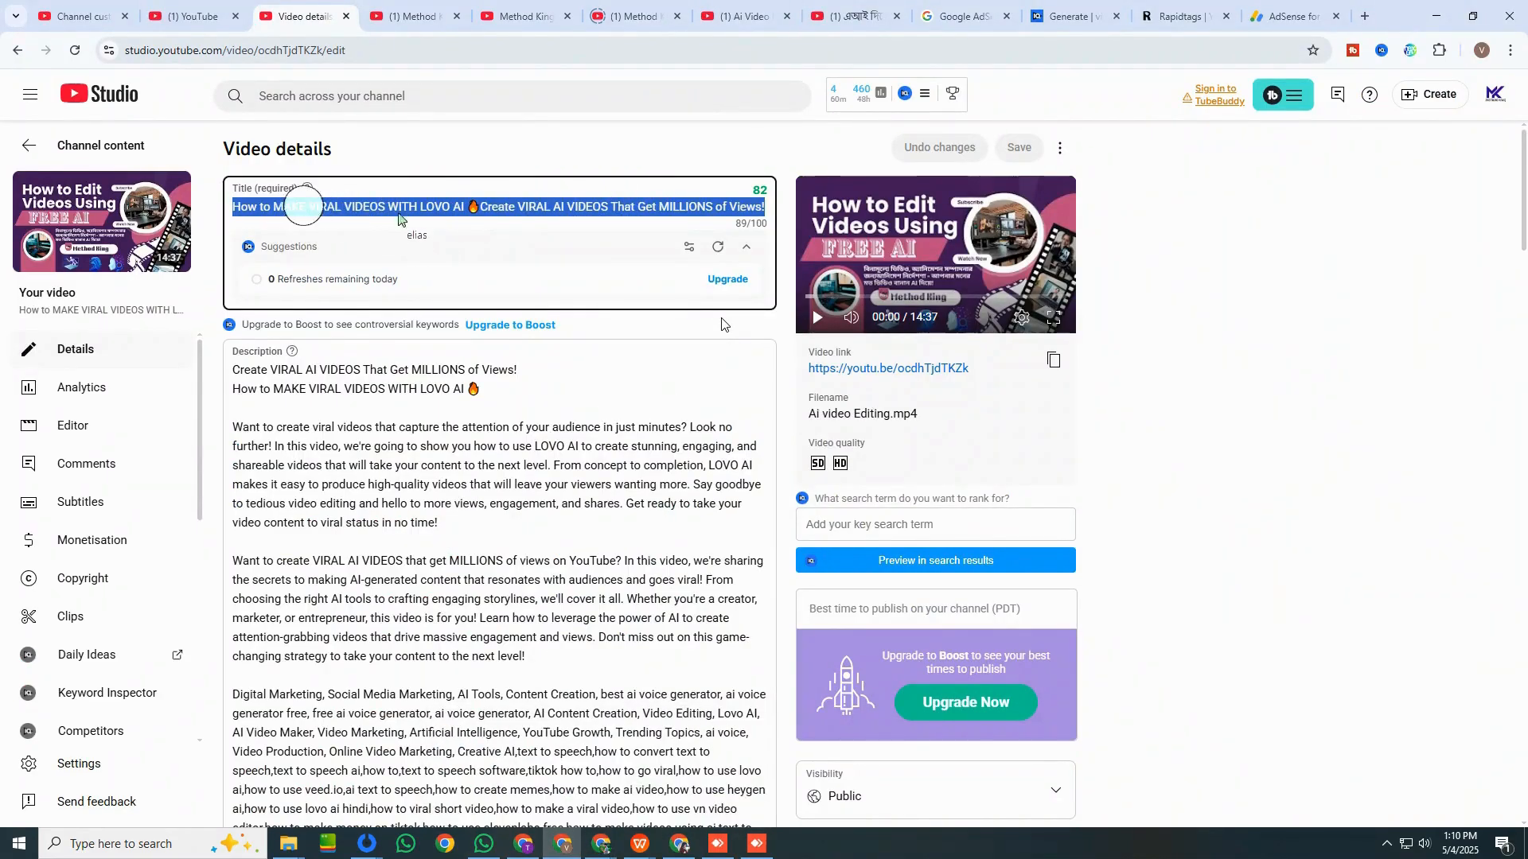
{"action": "left_click", "coordinate": [462, 211]}
{"action": "left_click_drag", "start_coordinate": [467, 208], "coordinate": [223, 207]}
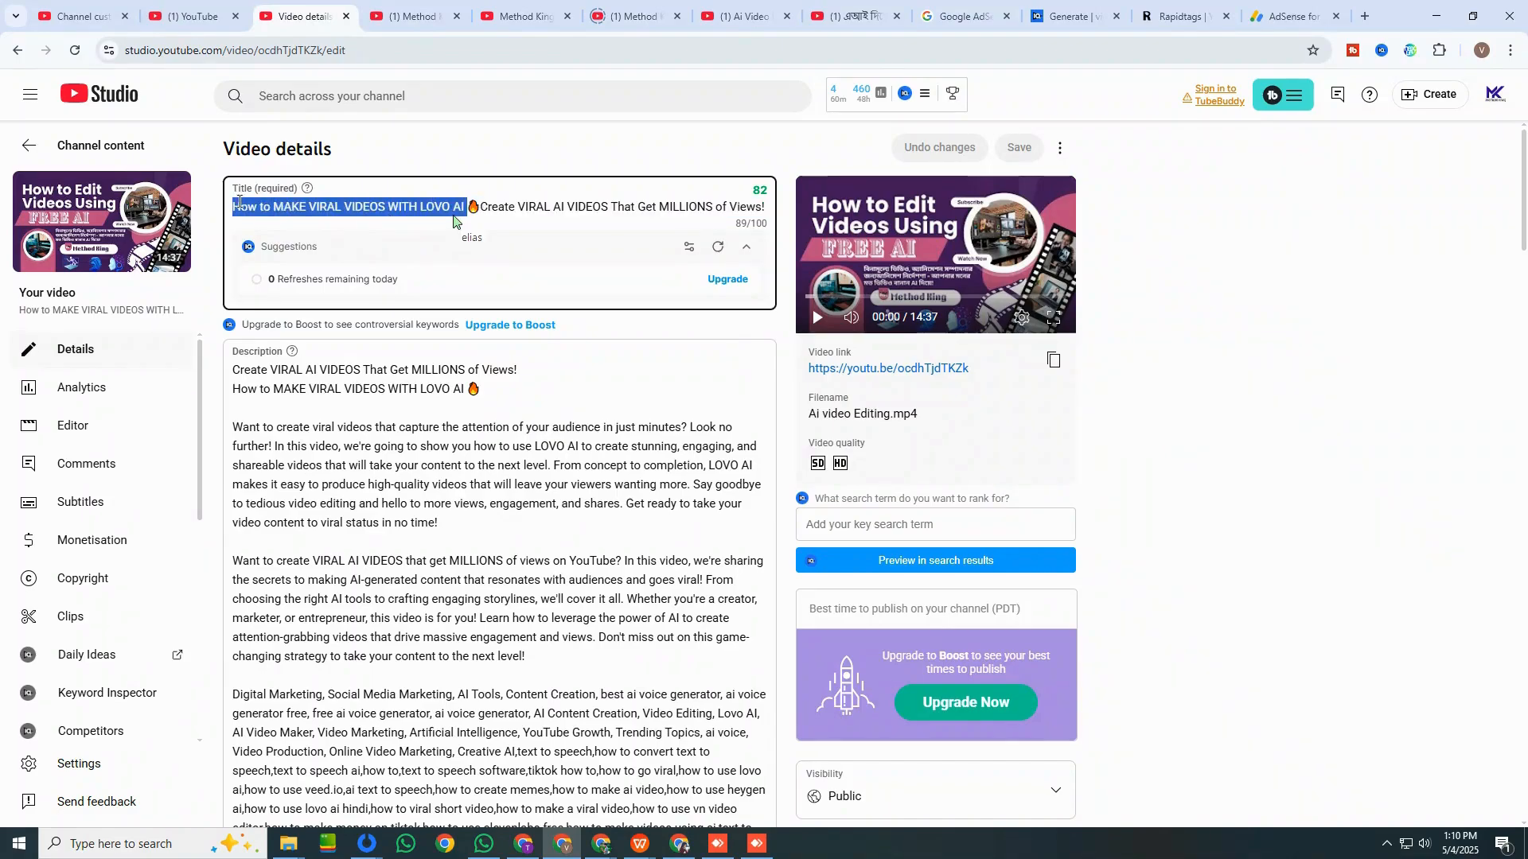
{"action": "right_click", "coordinate": [410, 226]}
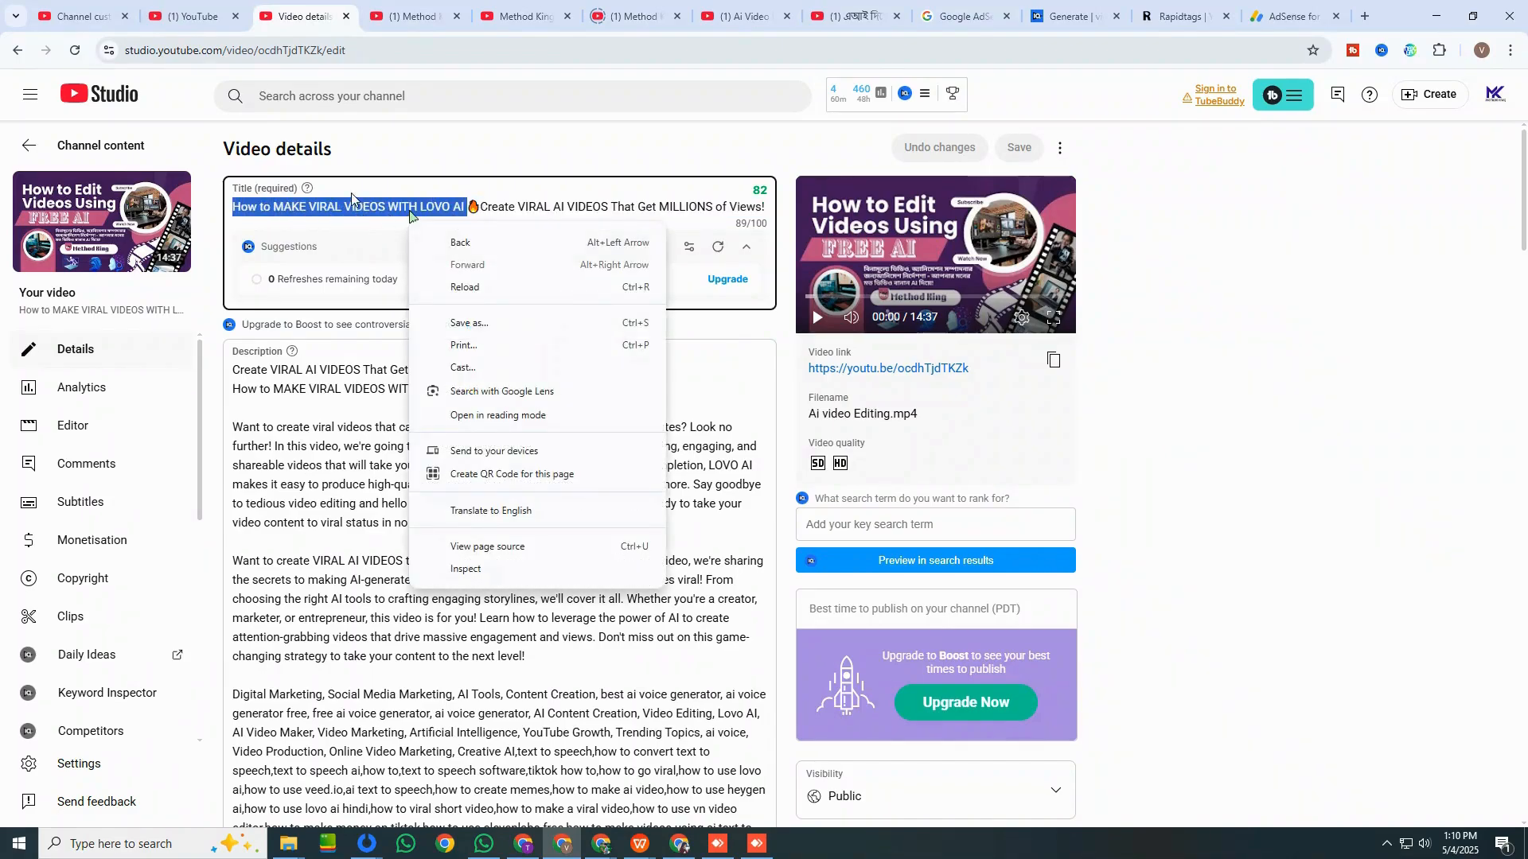
{"action": "left_click", "coordinate": [336, 207]}
Switch to YouTube in the browser window signed in to another channel and search for "How to MAKE VIRAL VIDEOS WITH LOVO AI".
{"action": "mouse_move", "coordinate": [556, 828]}
{"action": "left_click", "coordinate": [575, 781]}
{"action": "left_click", "coordinate": [353, 11]}
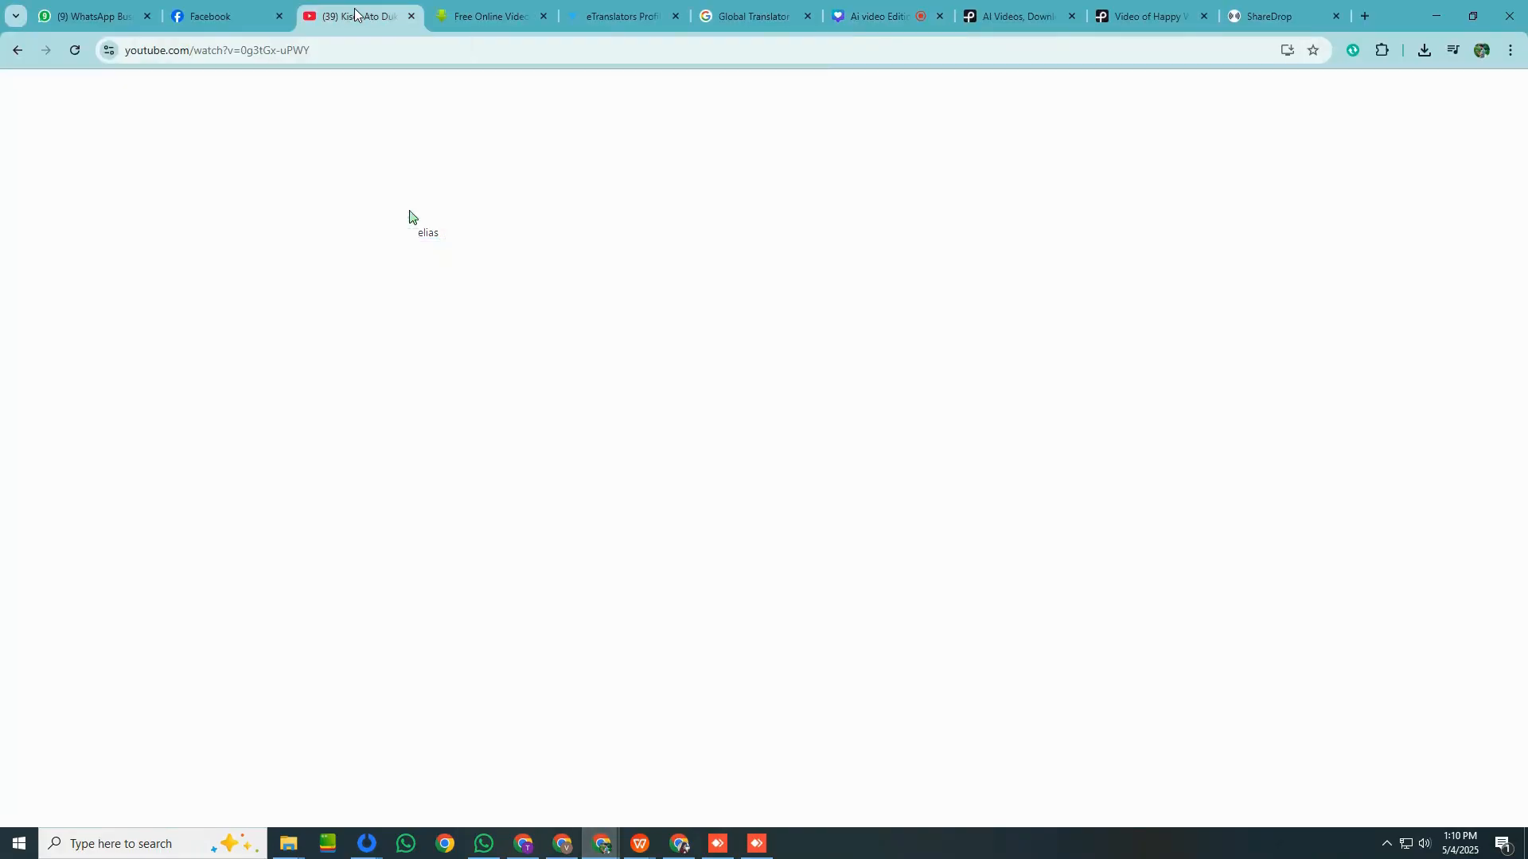
{"action": "triple_click", "coordinate": [441, 91]}
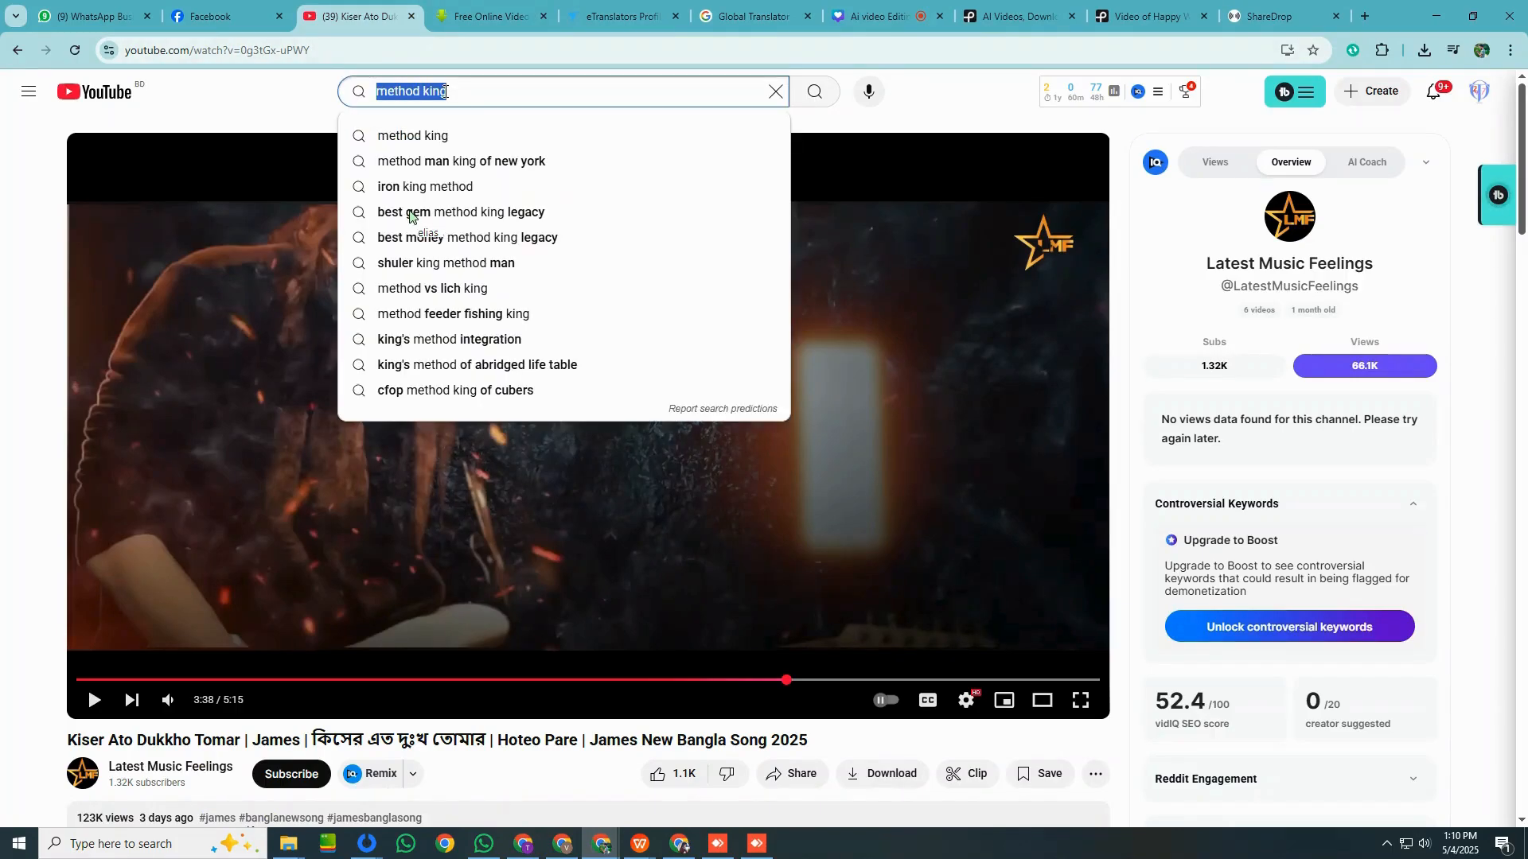
{"action": "key", "text": "ctrl+v"}
{"action": "left_click_drag", "start_coordinate": [451, 91], "coordinate": [859, 98]}
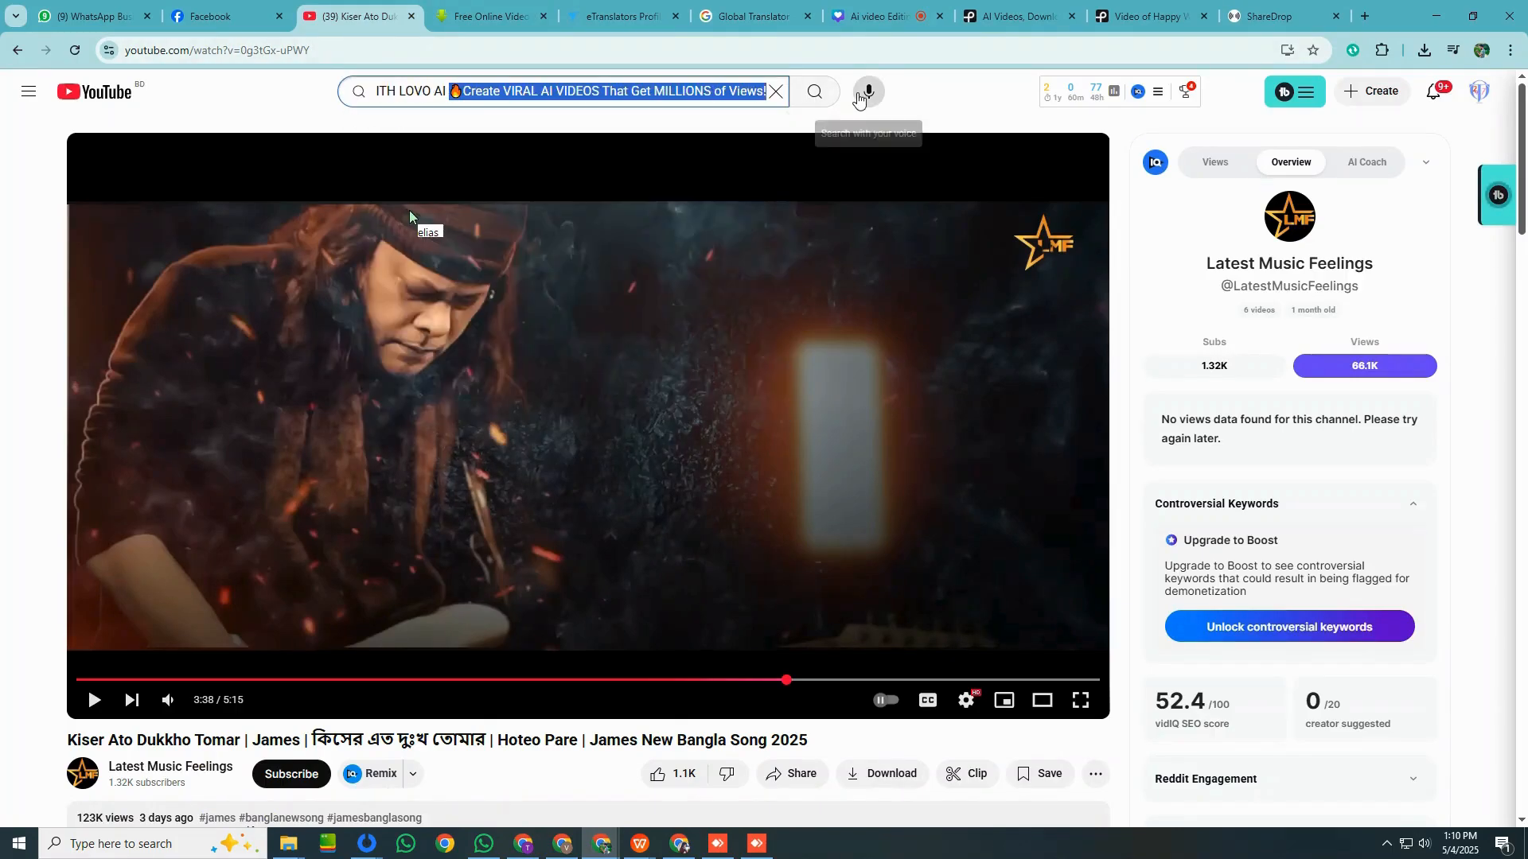
{"action": "key", "text": "BackSpace"}
{"action": "key", "text": "Return"}
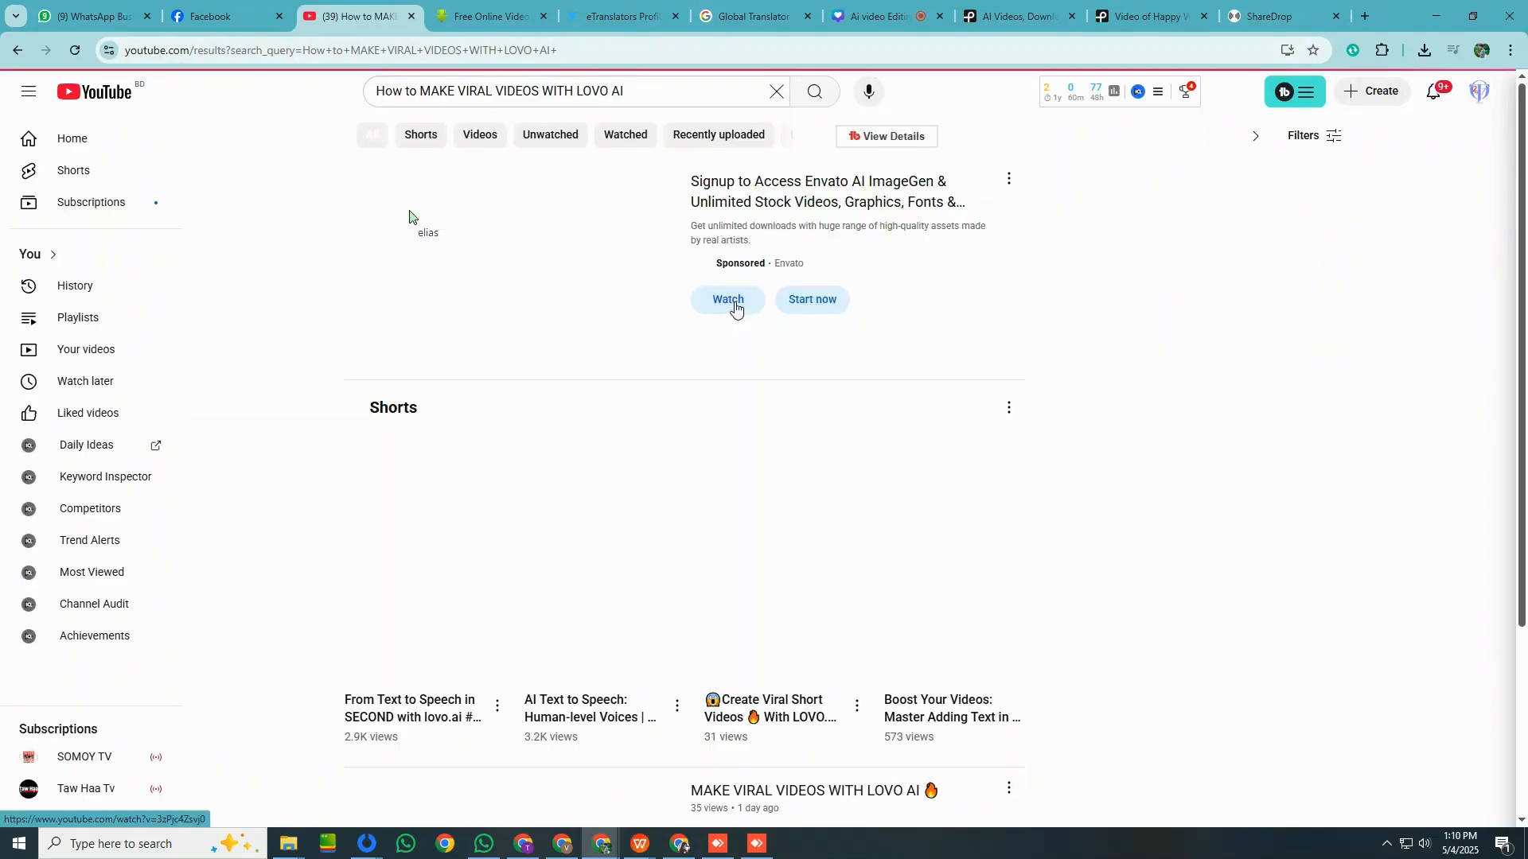
Look through the search results for the Method King videos and examine the keyword score and search-term statistics.
{"action": "scroll", "coordinate": [828, 346], "scroll_direction": "down", "scroll_amount": 7}
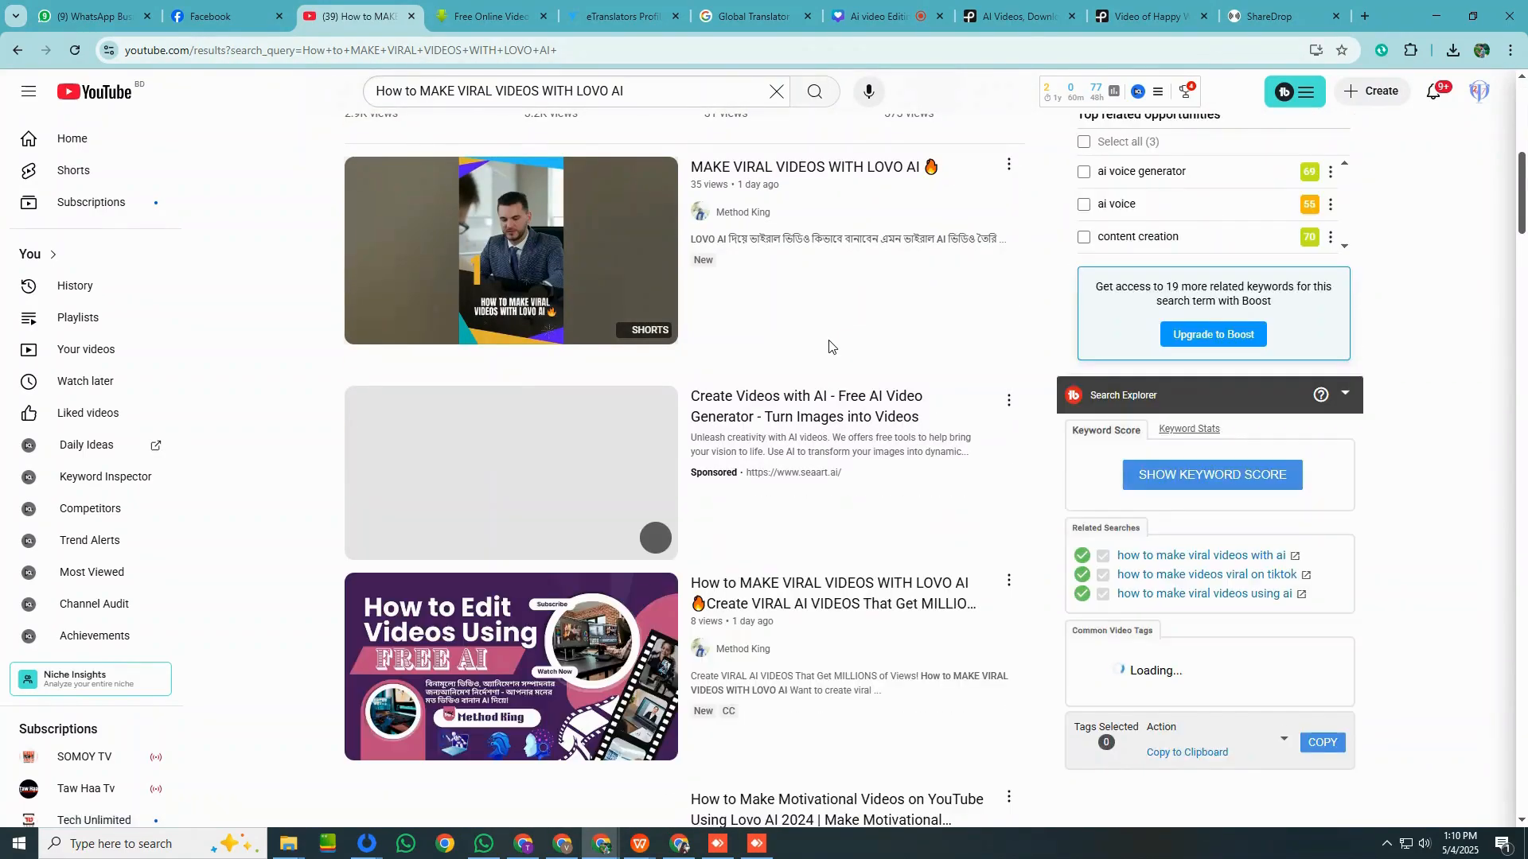
{"action": "scroll", "coordinate": [593, 470], "scroll_direction": "down", "scroll_amount": 2}
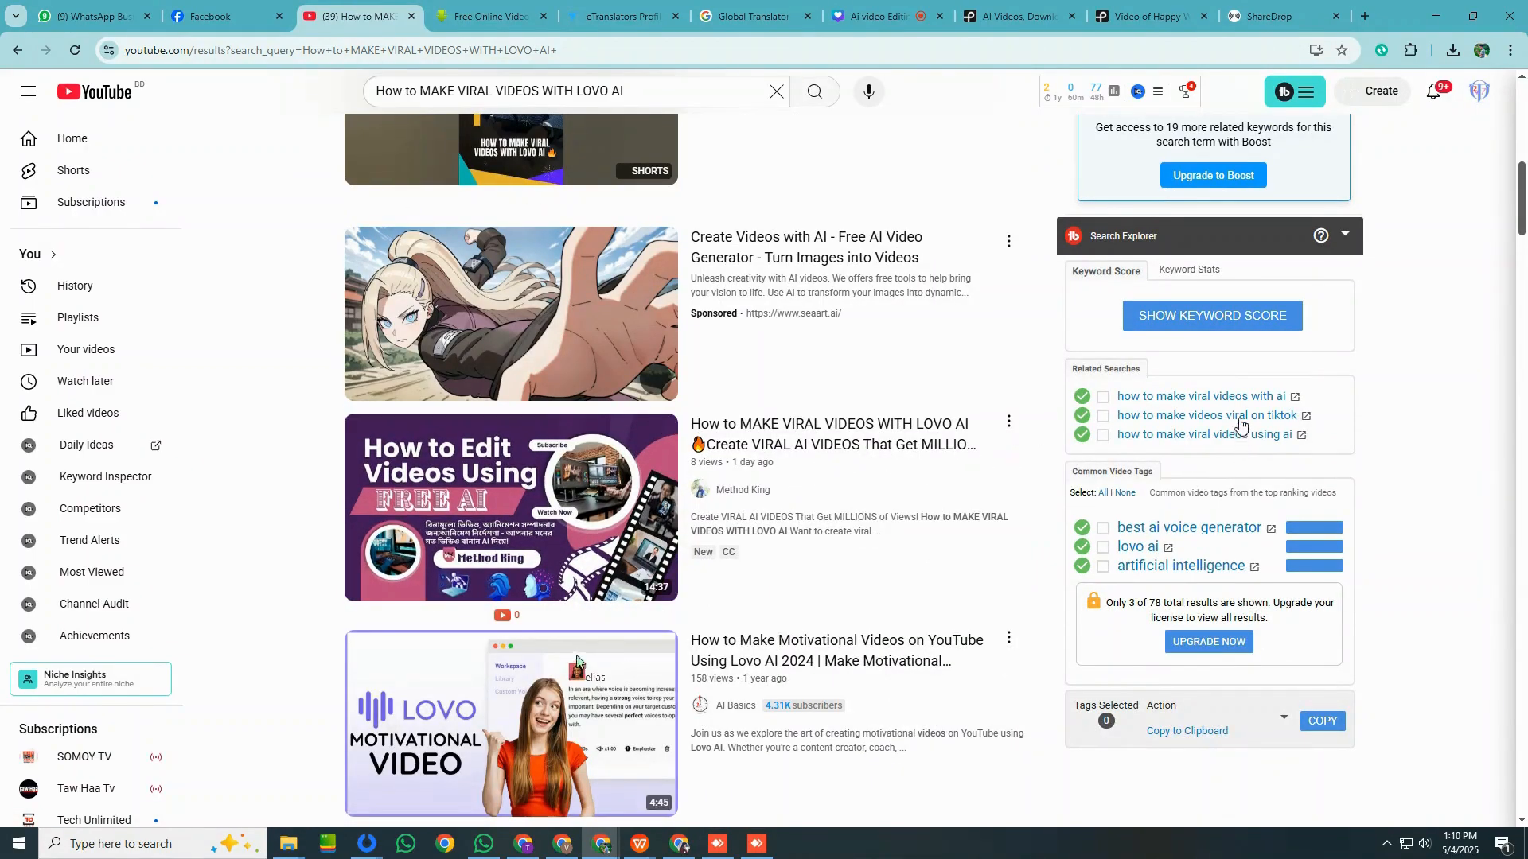
{"action": "scroll", "coordinate": [1224, 622], "scroll_direction": "down", "scroll_amount": 2}
{"action": "scroll", "coordinate": [1223, 622], "scroll_direction": "up", "scroll_amount": 2}
{"action": "scroll", "coordinate": [1207, 519], "scroll_direction": "down", "scroll_amount": 2}
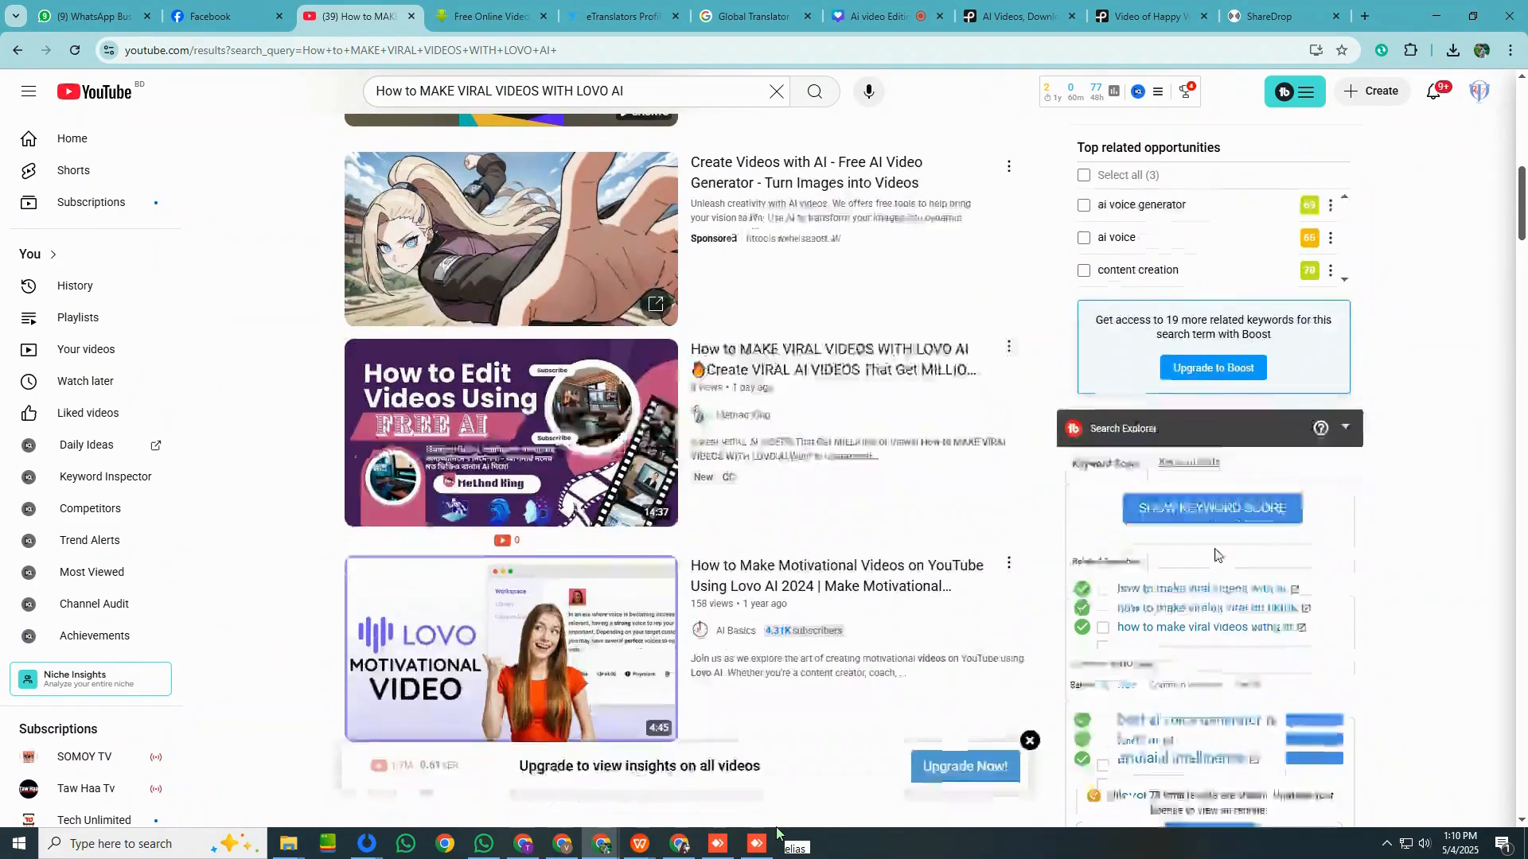
{"action": "scroll", "coordinate": [1122, 496], "scroll_direction": "down", "scroll_amount": 3}
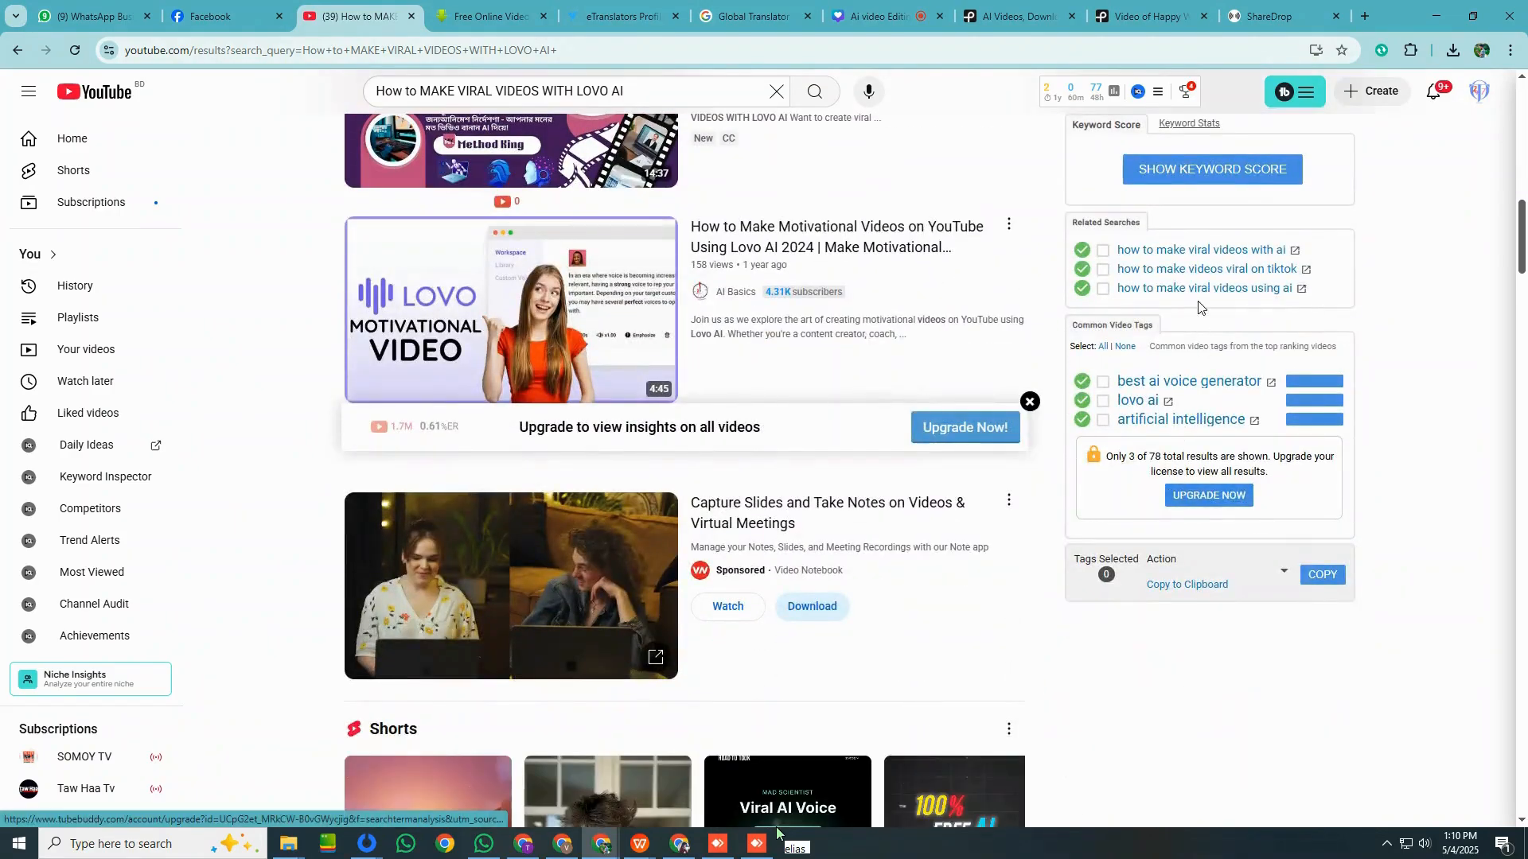
{"action": "scroll", "coordinate": [1202, 422], "scroll_direction": "up", "scroll_amount": 2}
{"action": "scroll", "coordinate": [1201, 421], "scroll_direction": "up", "scroll_amount": 10}
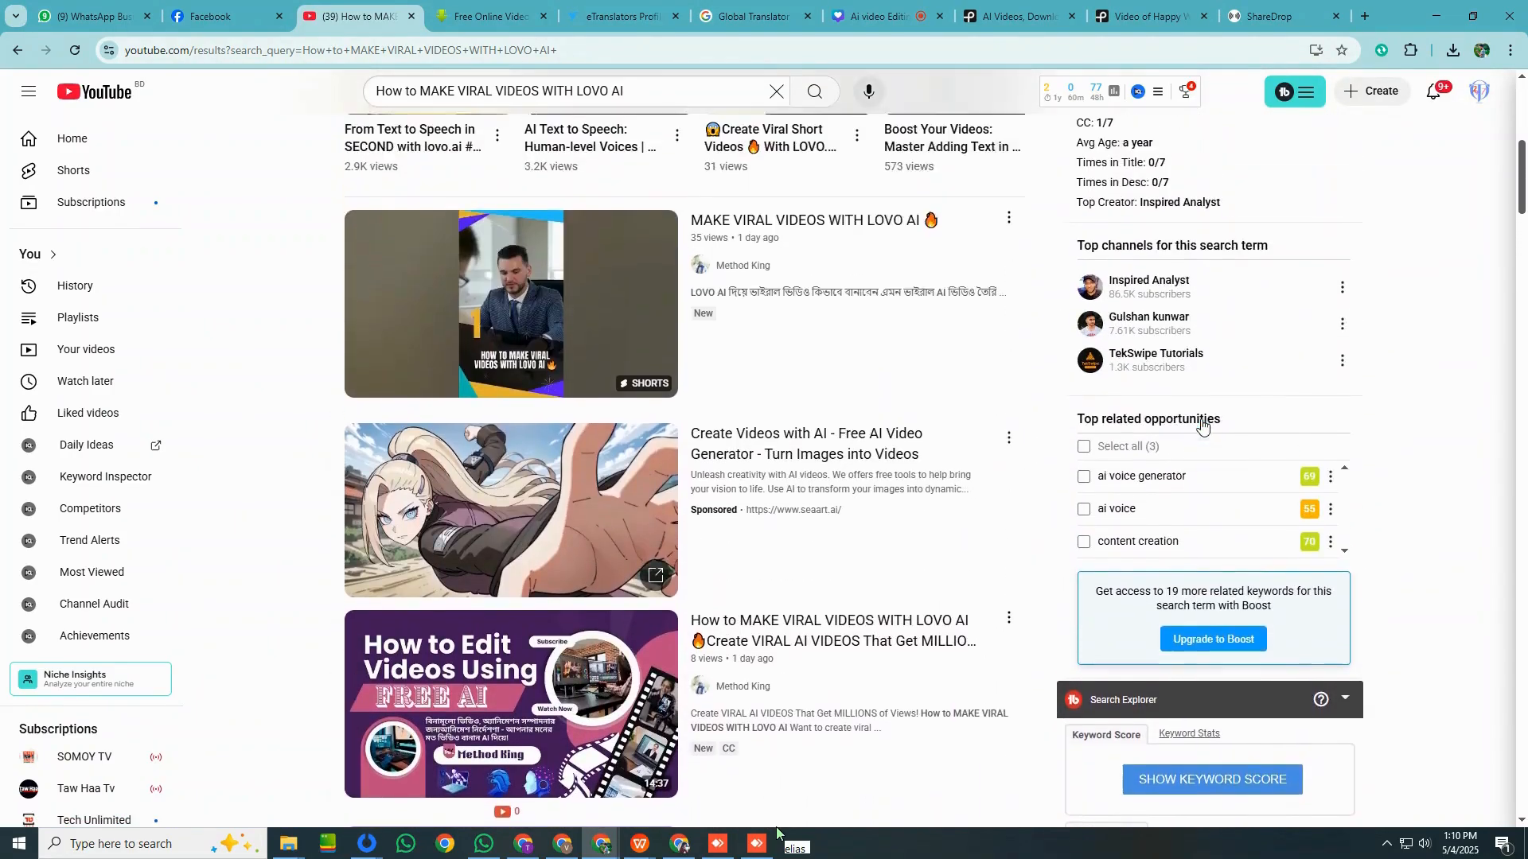
{"action": "scroll", "coordinate": [740, 637], "scroll_direction": "up", "scroll_amount": 2}
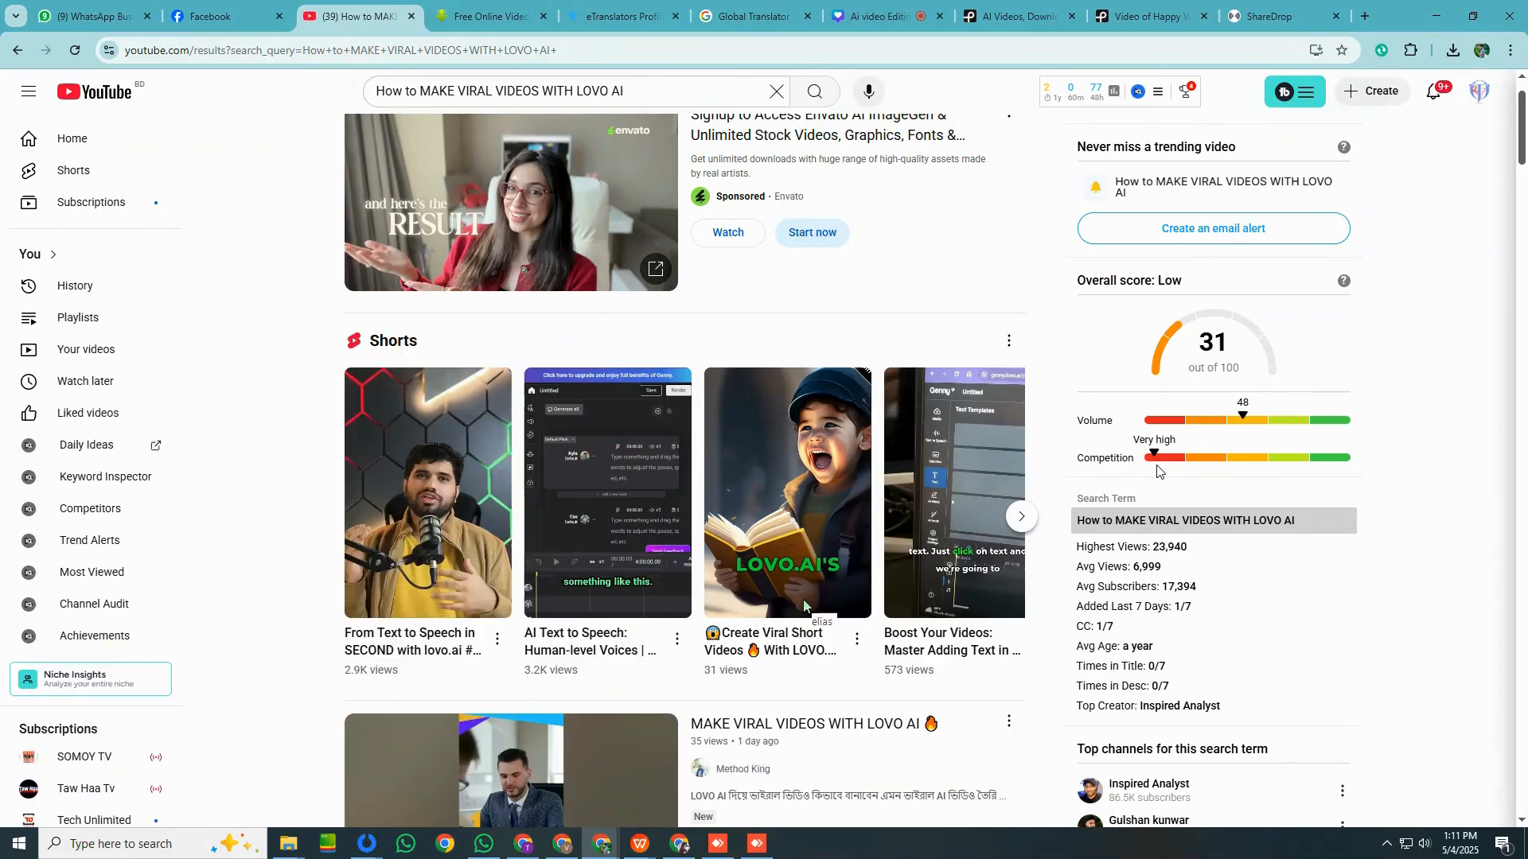
Search YouTube for "How to MAKE VIRAL VIDEOS WITH AI", limit the results to this week's uploads and look through them.
{"action": "double_click", "coordinate": [585, 91]}
{"action": "key", "text": "BackSpace"}
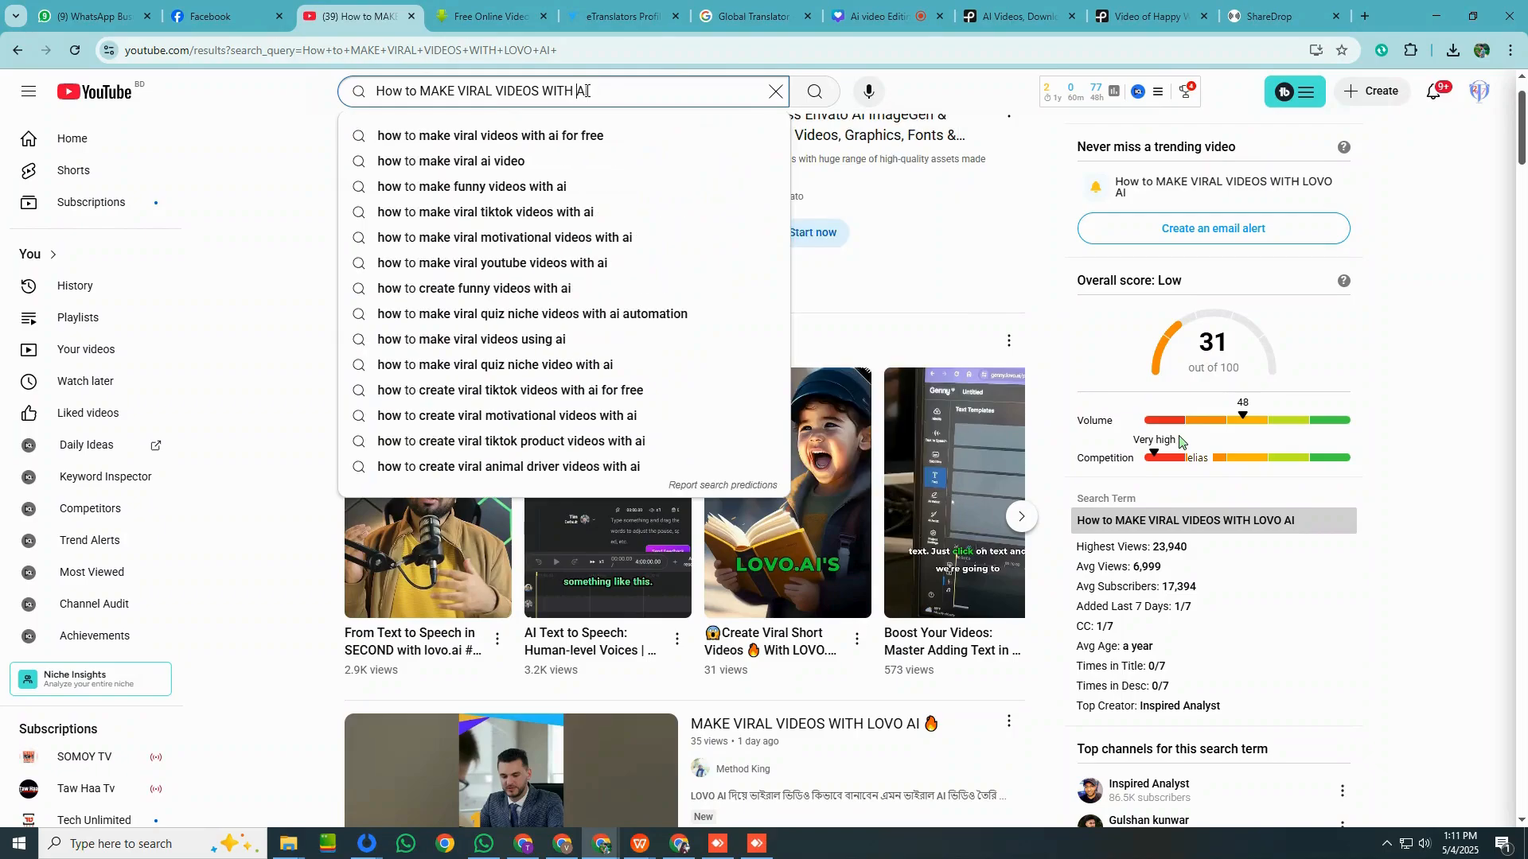
{"action": "key", "text": "Return"}
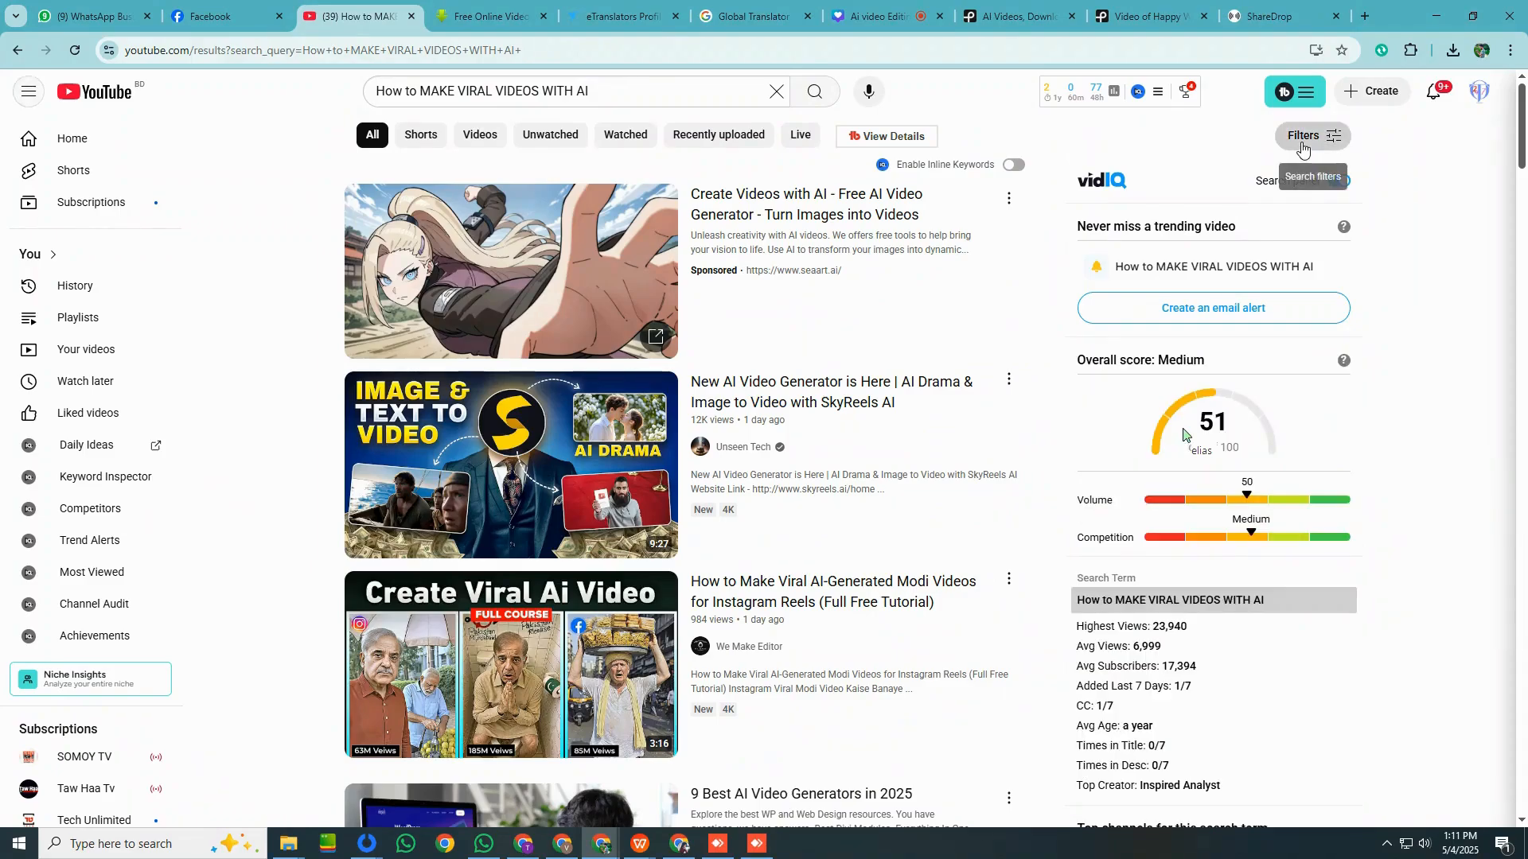
{"action": "left_click", "coordinate": [1311, 136]}
{"action": "left_click", "coordinate": [521, 405]}
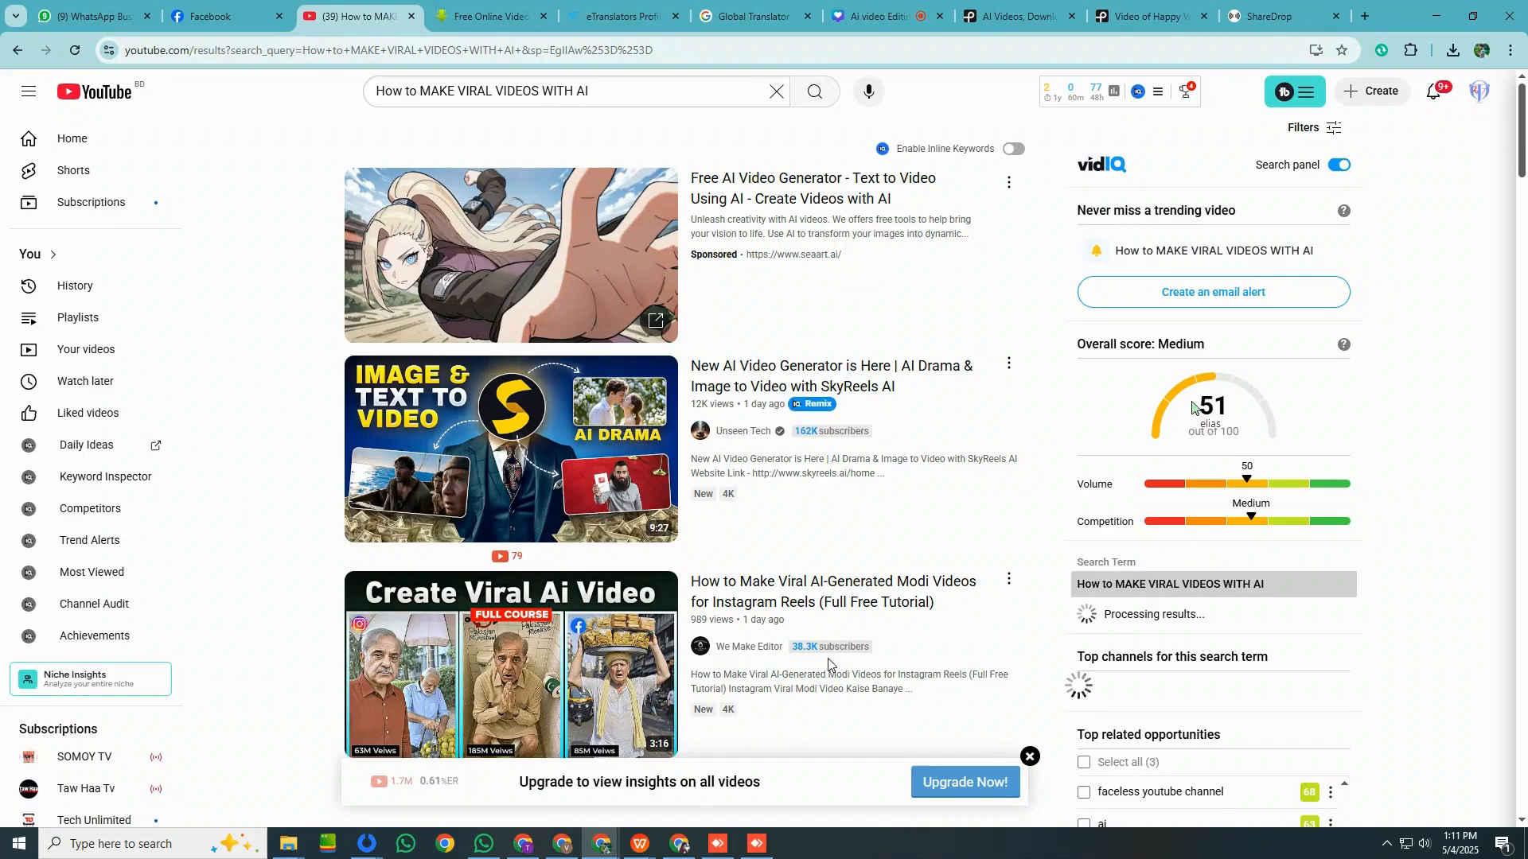
{"action": "scroll", "coordinate": [744, 637], "scroll_direction": "down", "scroll_amount": 5}
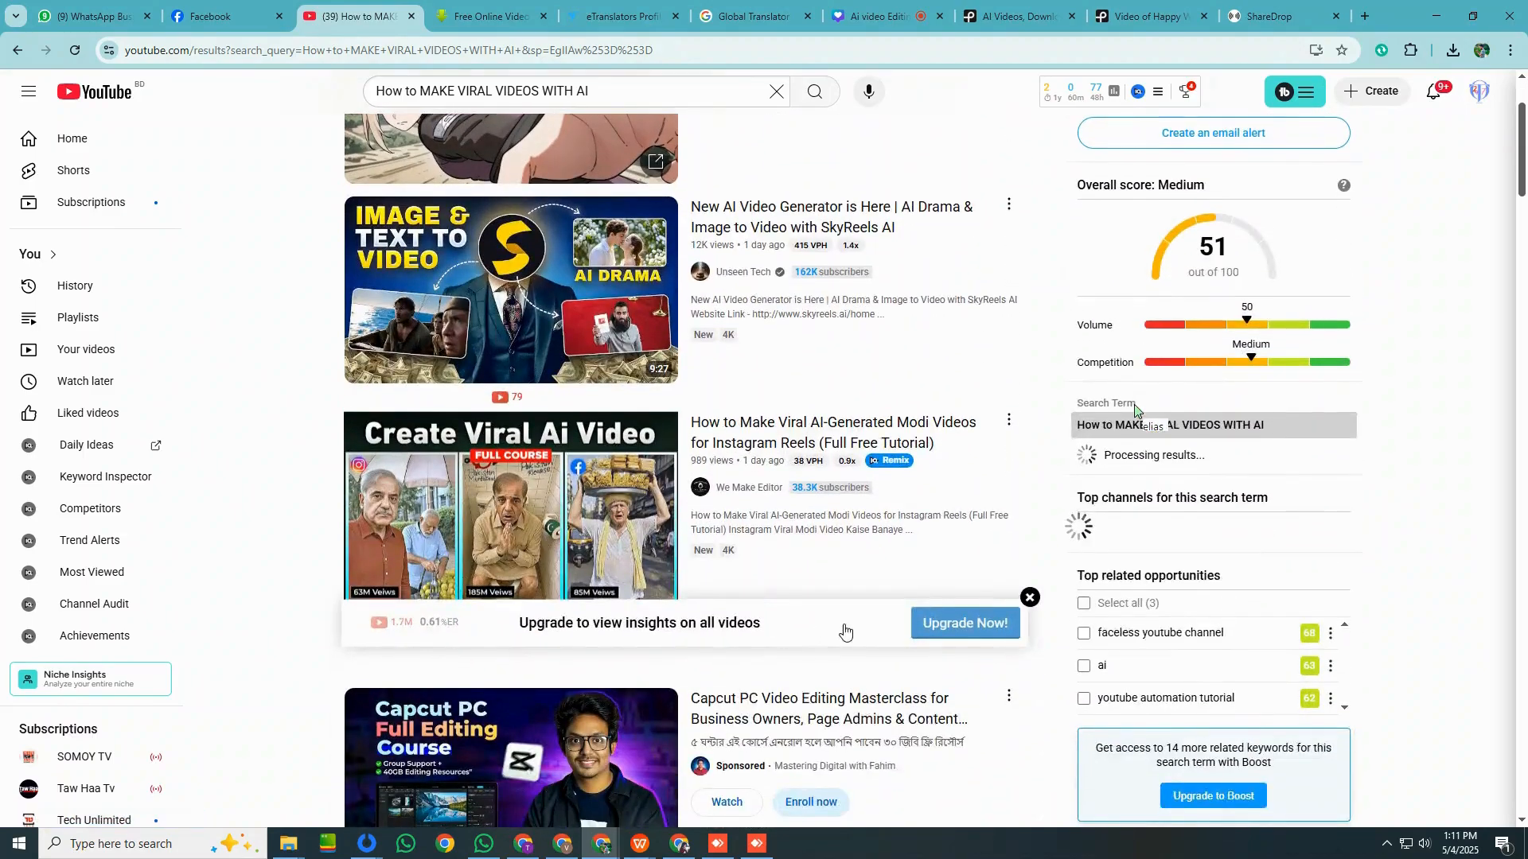
{"action": "scroll", "coordinate": [774, 573], "scroll_direction": "down", "scroll_amount": 3}
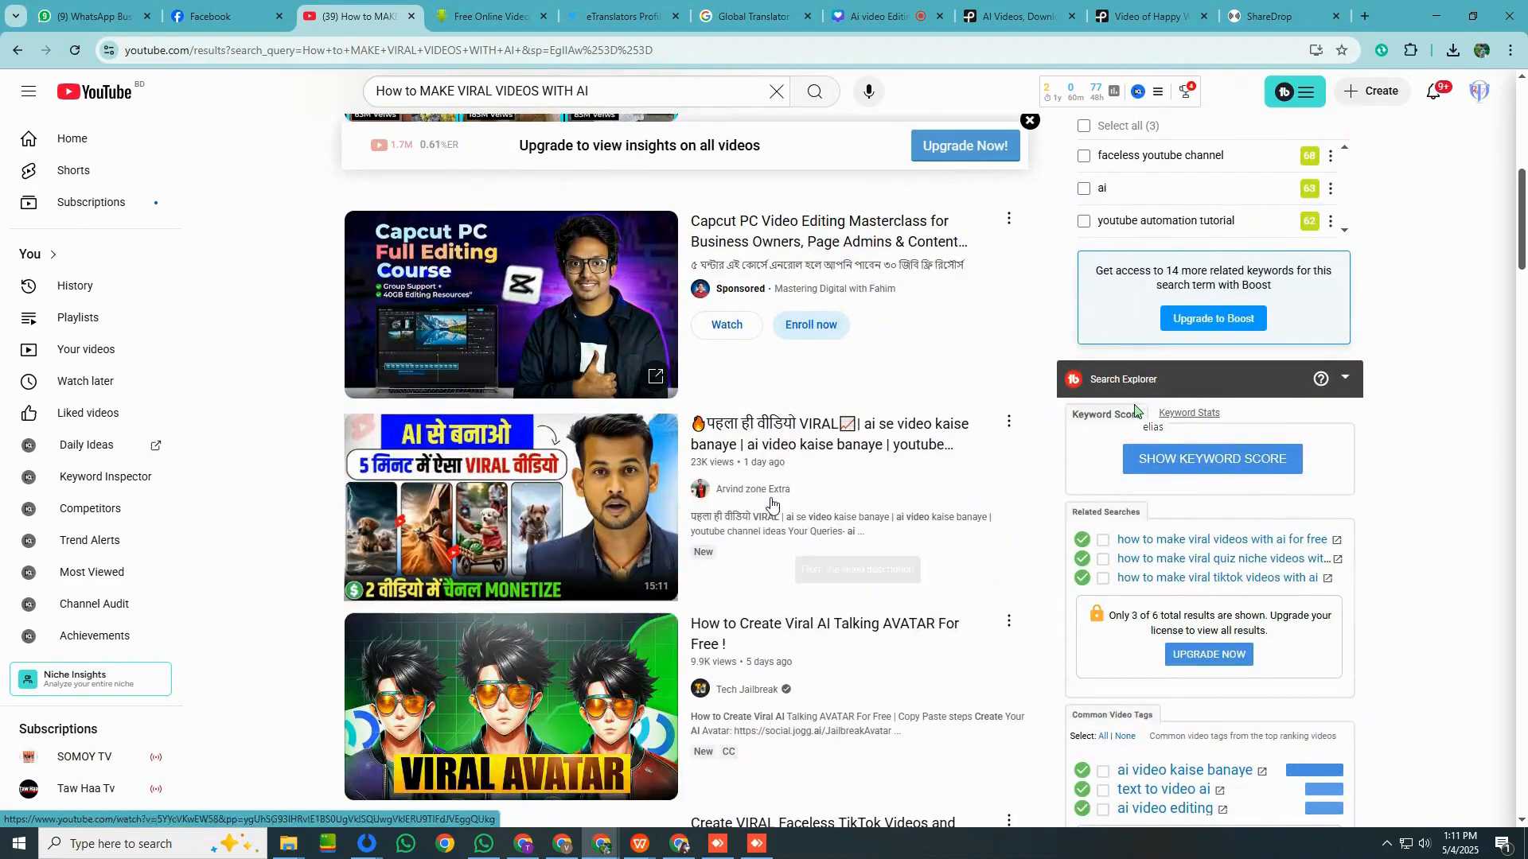
{"action": "scroll", "coordinate": [740, 501], "scroll_direction": "down", "scroll_amount": 2}
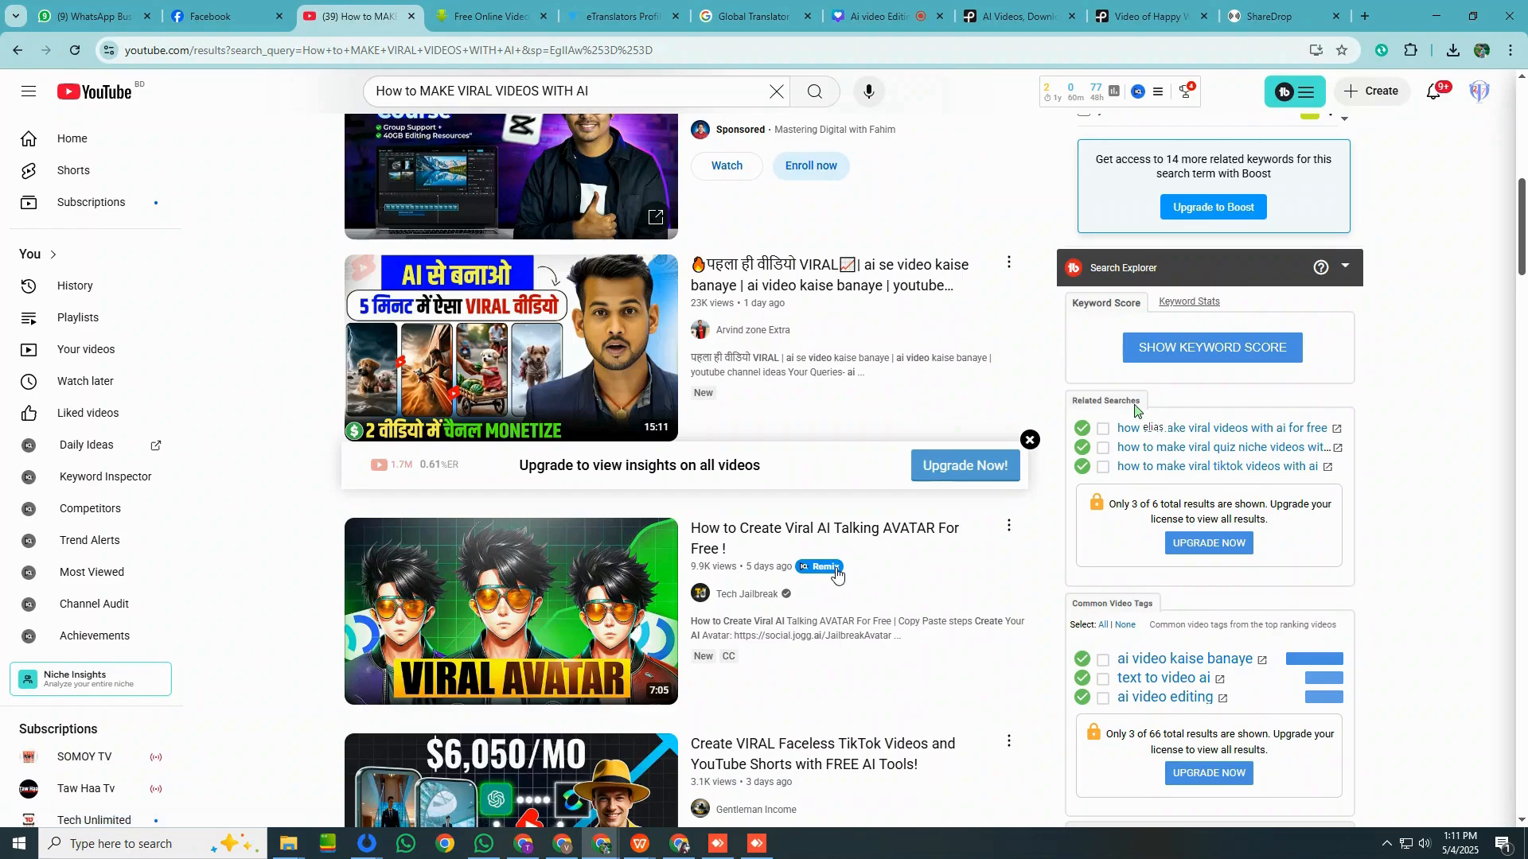
{"action": "scroll", "coordinate": [835, 572], "scroll_direction": "up", "scroll_amount": 5}
{"action": "scroll", "coordinate": [836, 573], "scroll_direction": "up", "scroll_amount": 4}
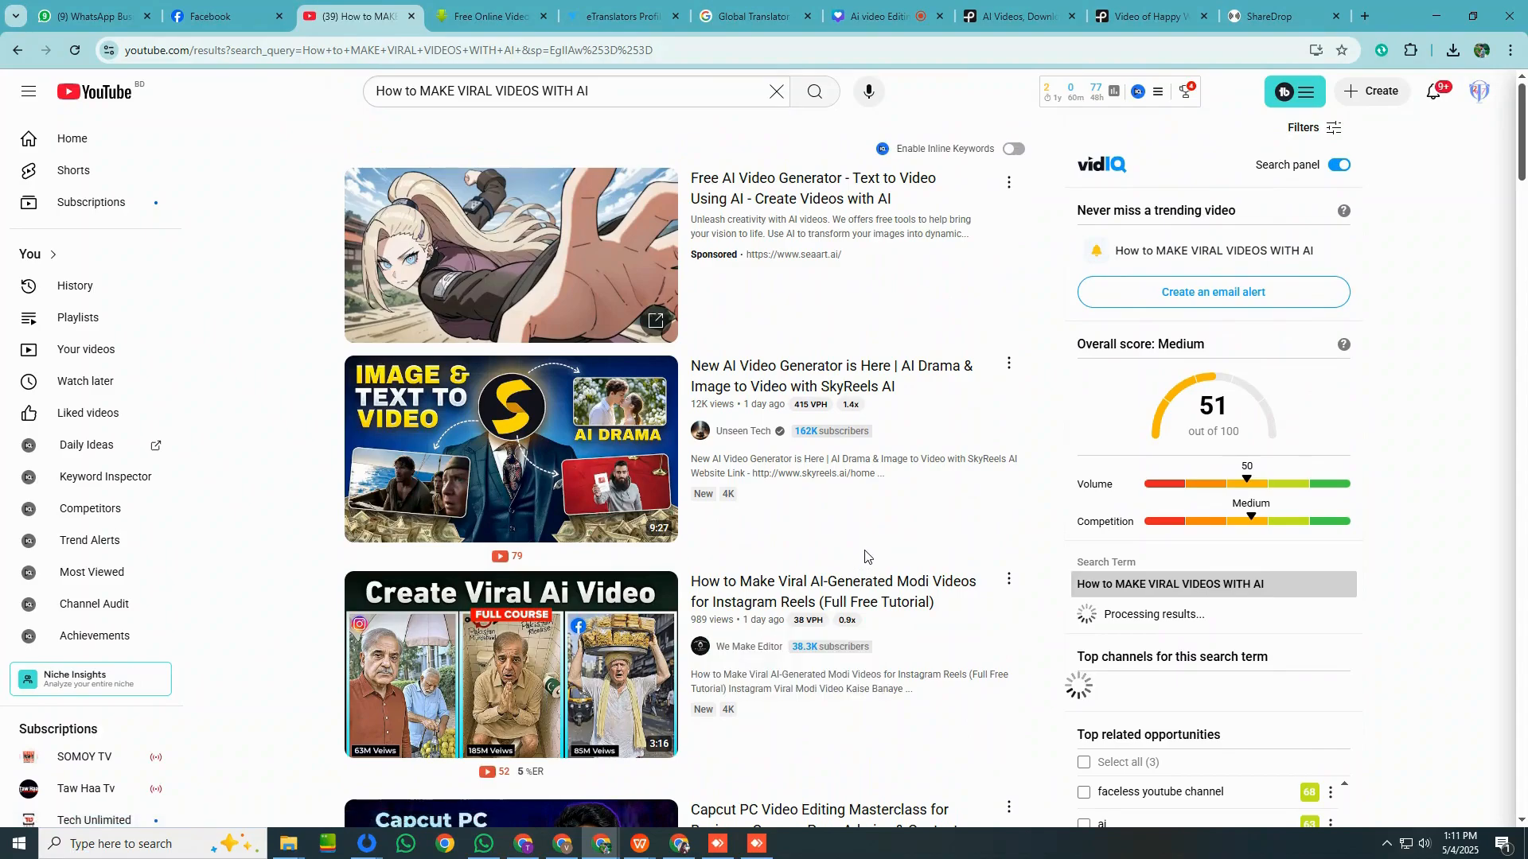
Return to the Method King video details in YouTube Studio and go back to the channel content list.
{"action": "mouse_move", "coordinate": [866, 543]}
{"action": "left_click", "coordinate": [523, 844]}
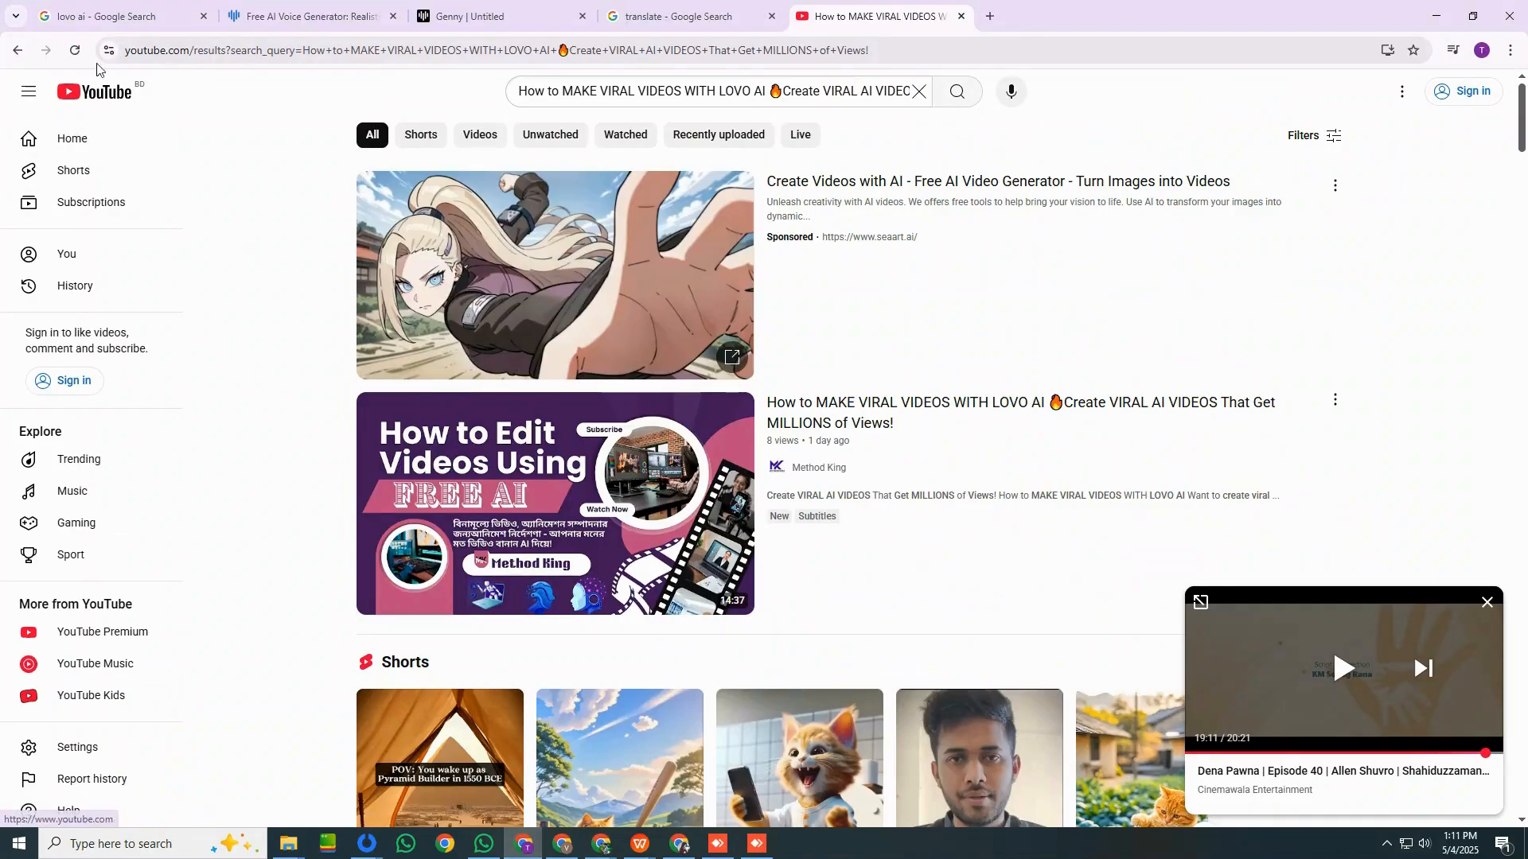
{"action": "left_click", "coordinate": [563, 844]}
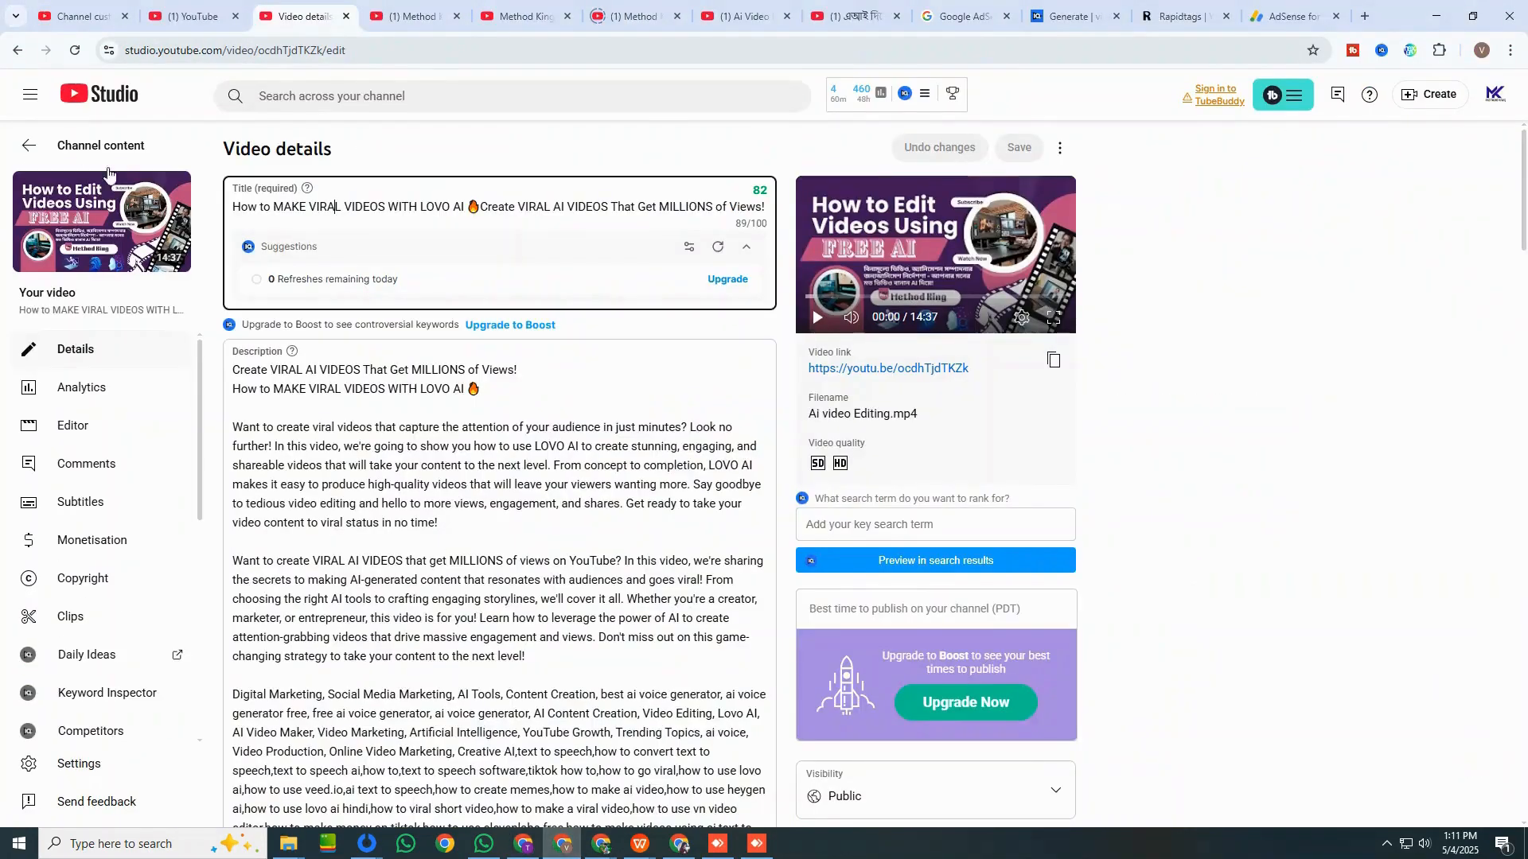
{"action": "left_click", "coordinate": [31, 150]}
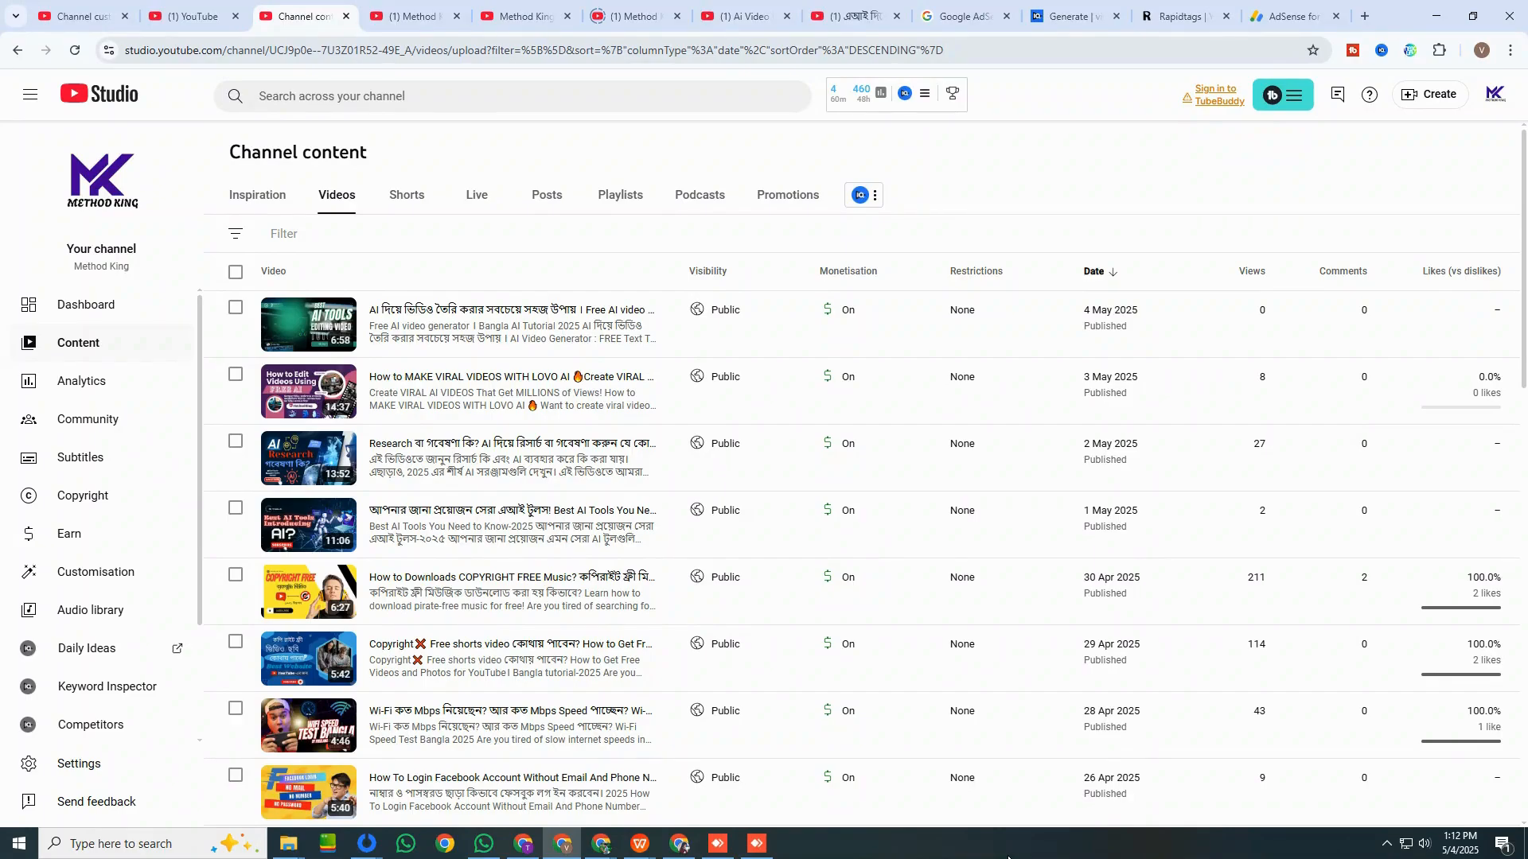
In the other browser window, open YouTube Studio for the Online Tips 24-7 channel and review its monetisation status and eligibility.
{"action": "left_click", "coordinate": [607, 852]}
{"action": "left_click", "coordinate": [527, 782]}
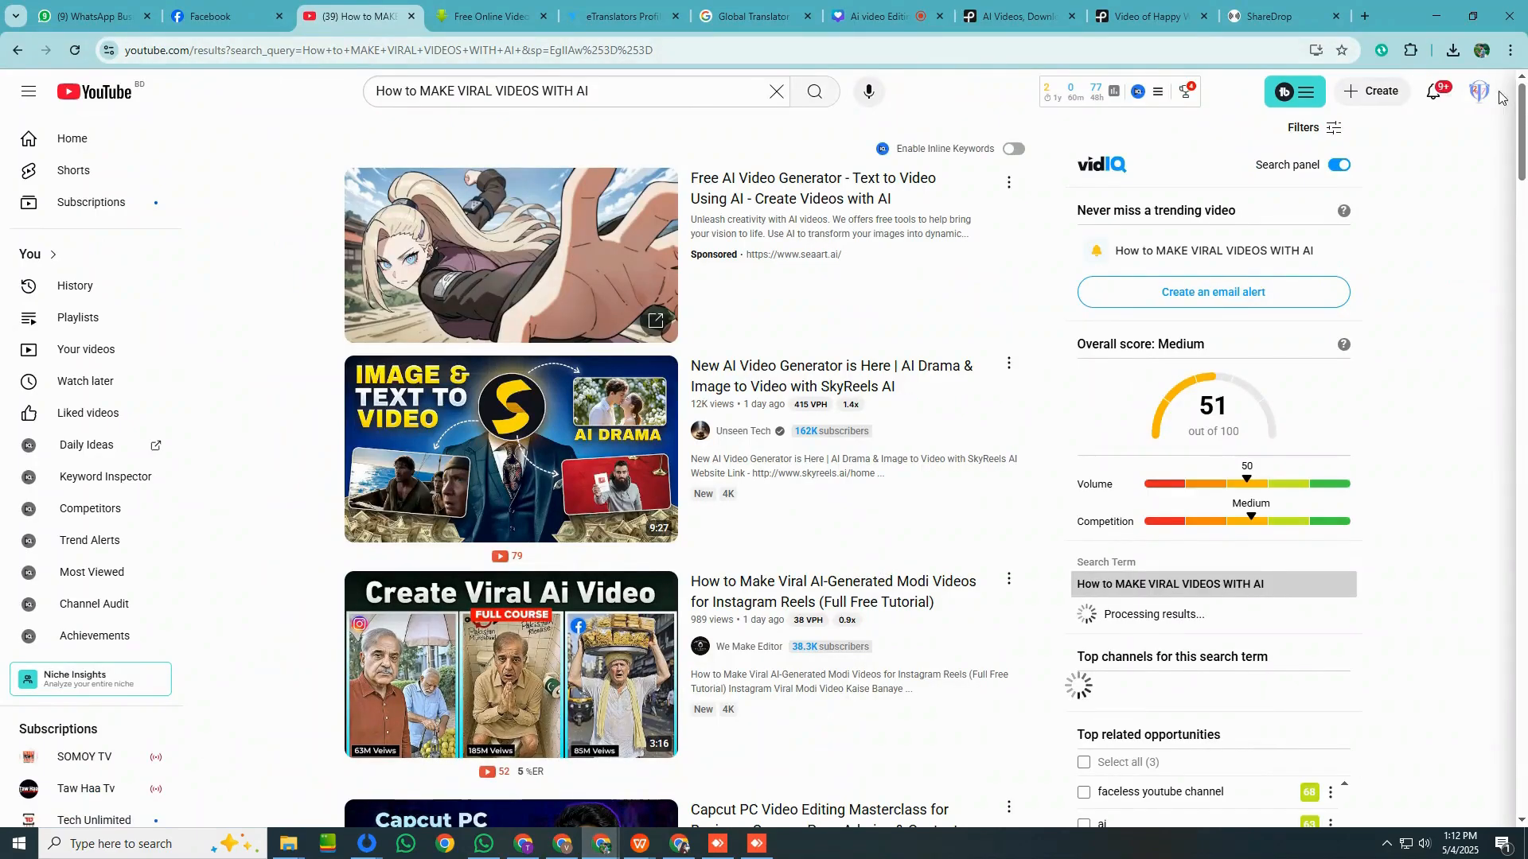
{"action": "left_click", "coordinate": [1476, 92]}
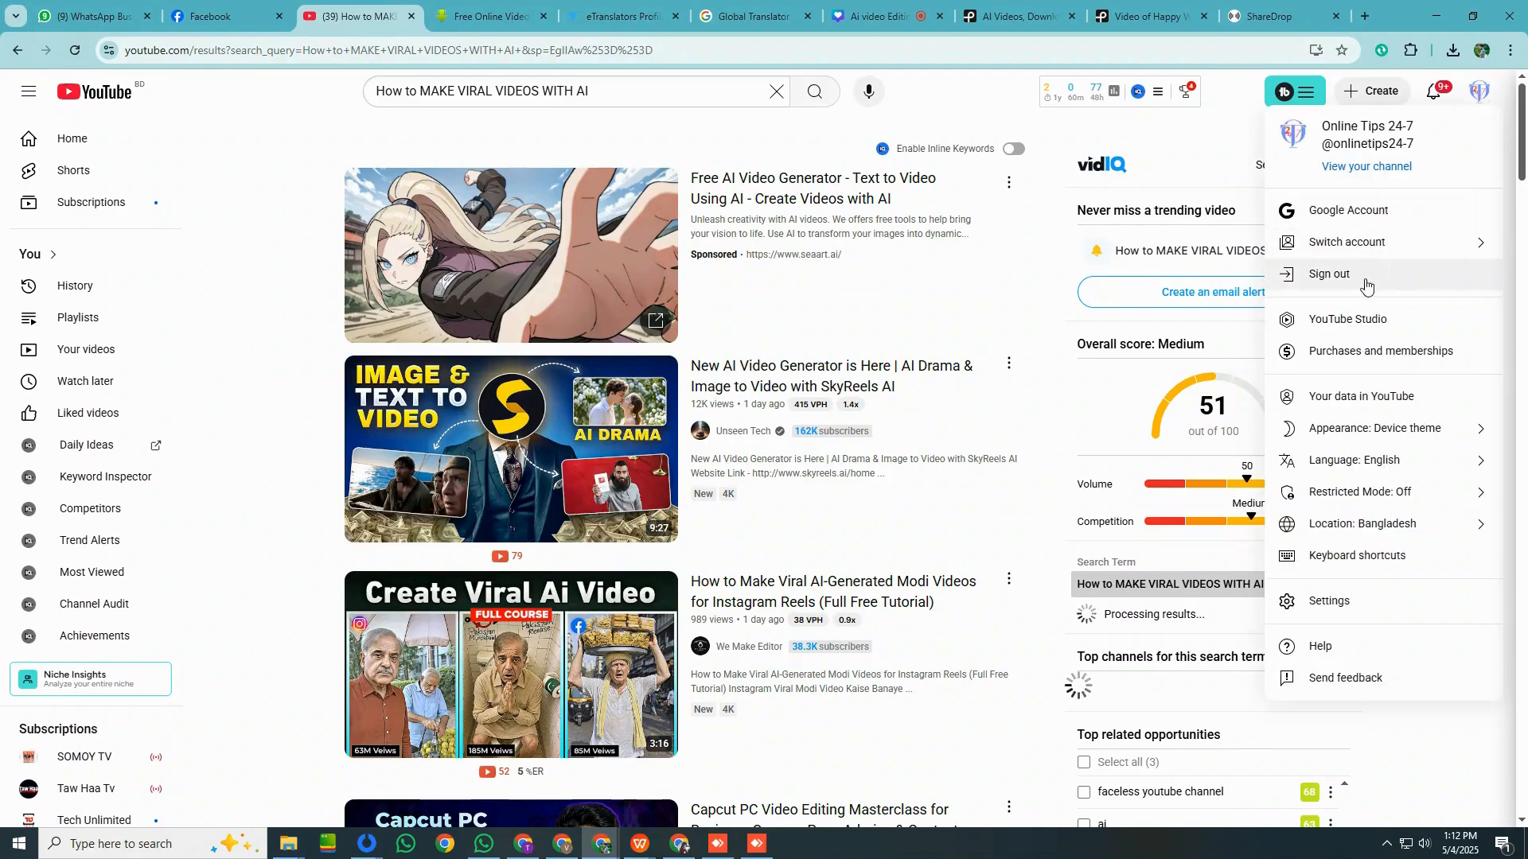
{"action": "left_click", "coordinate": [1362, 326]}
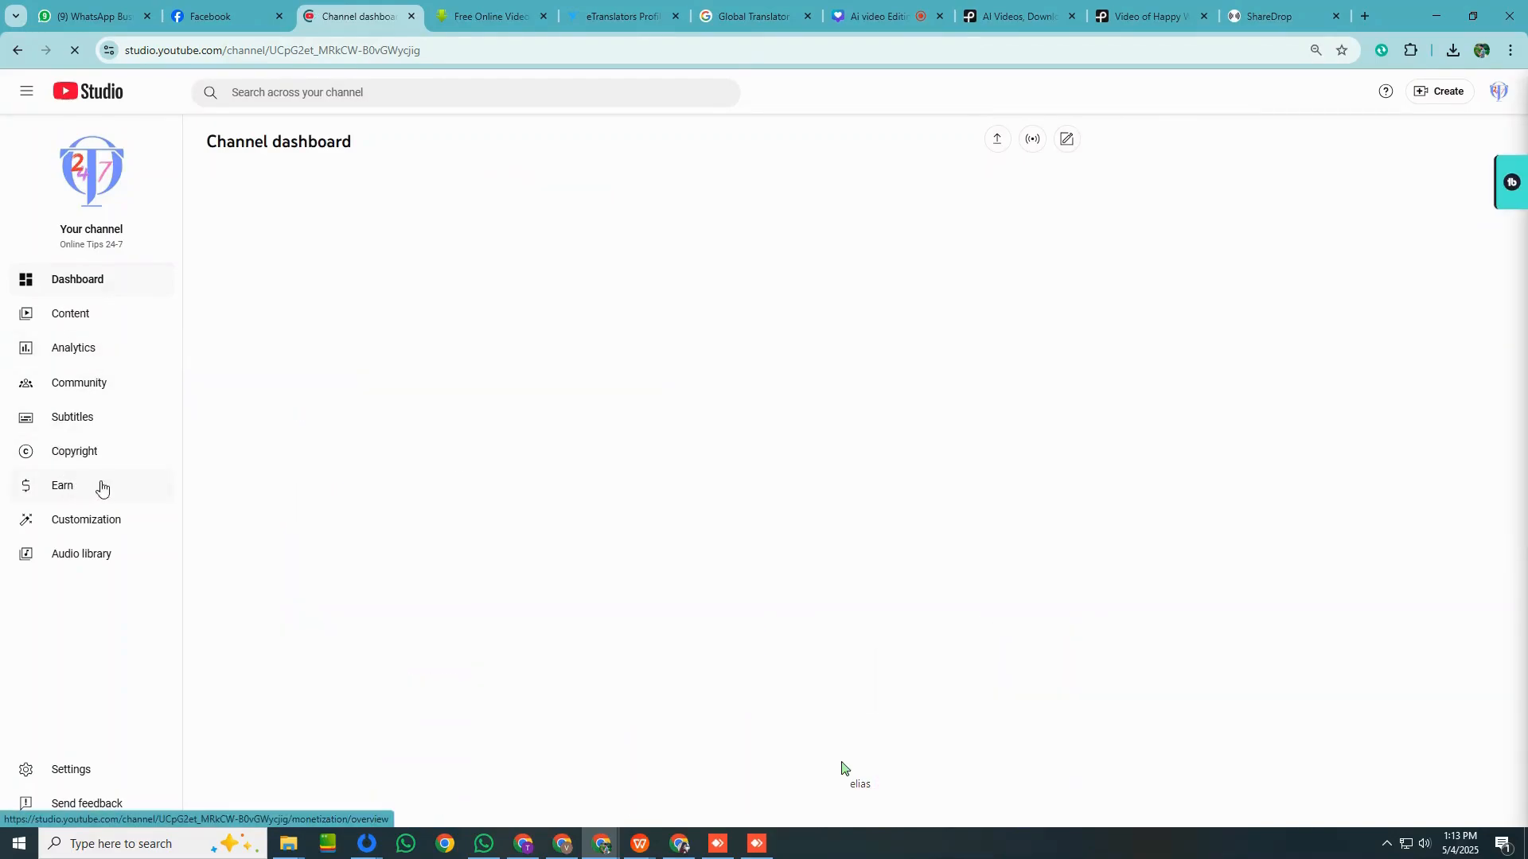
{"action": "left_click", "coordinate": [143, 485]}
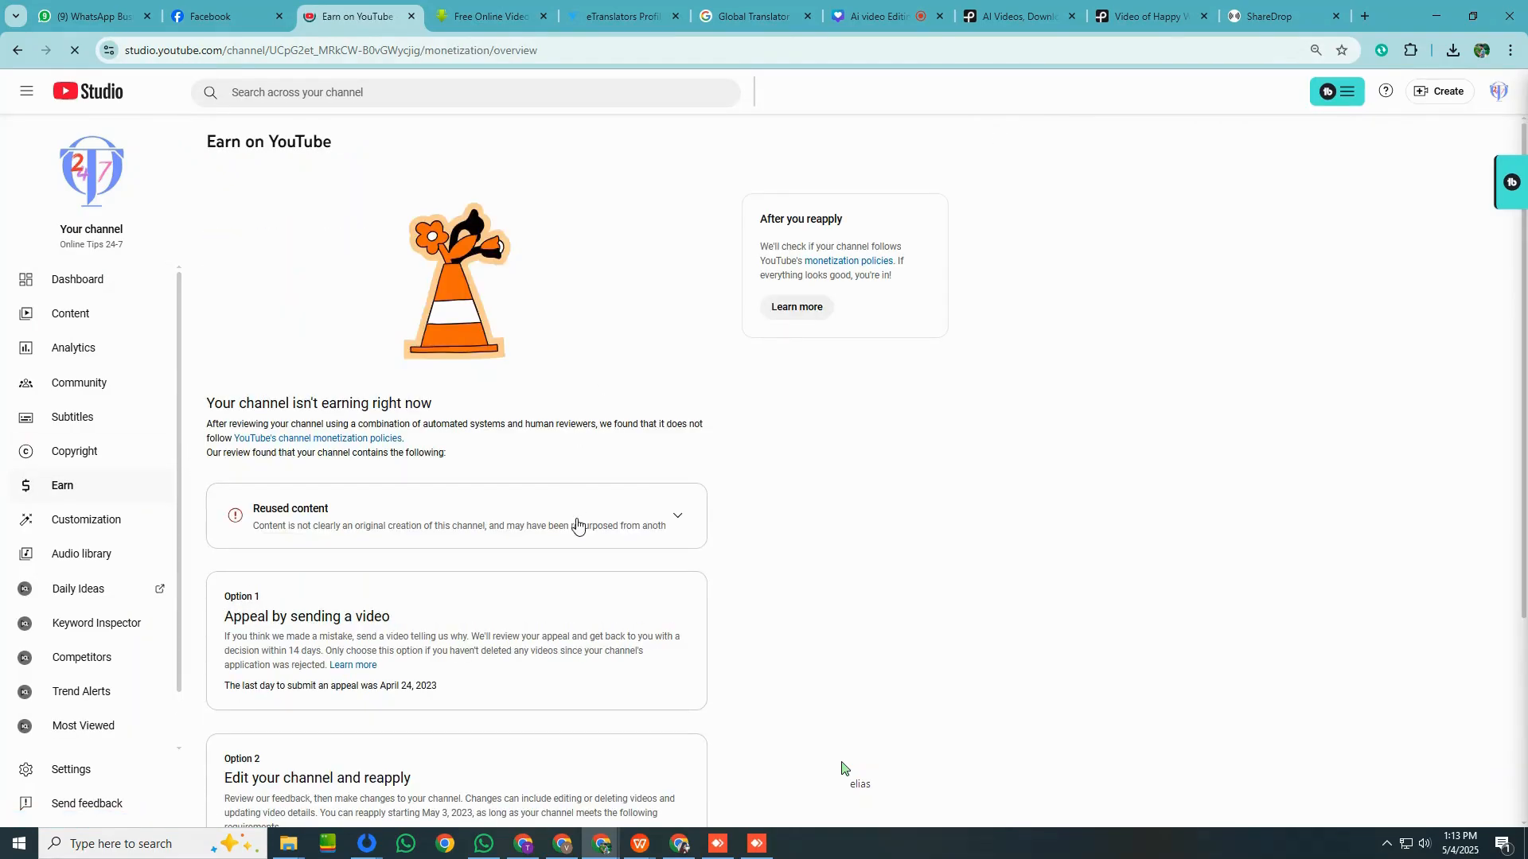
{"action": "left_click", "coordinate": [1148, 197]}
{"action": "scroll", "coordinate": [577, 467], "scroll_direction": "down", "scroll_amount": 2}
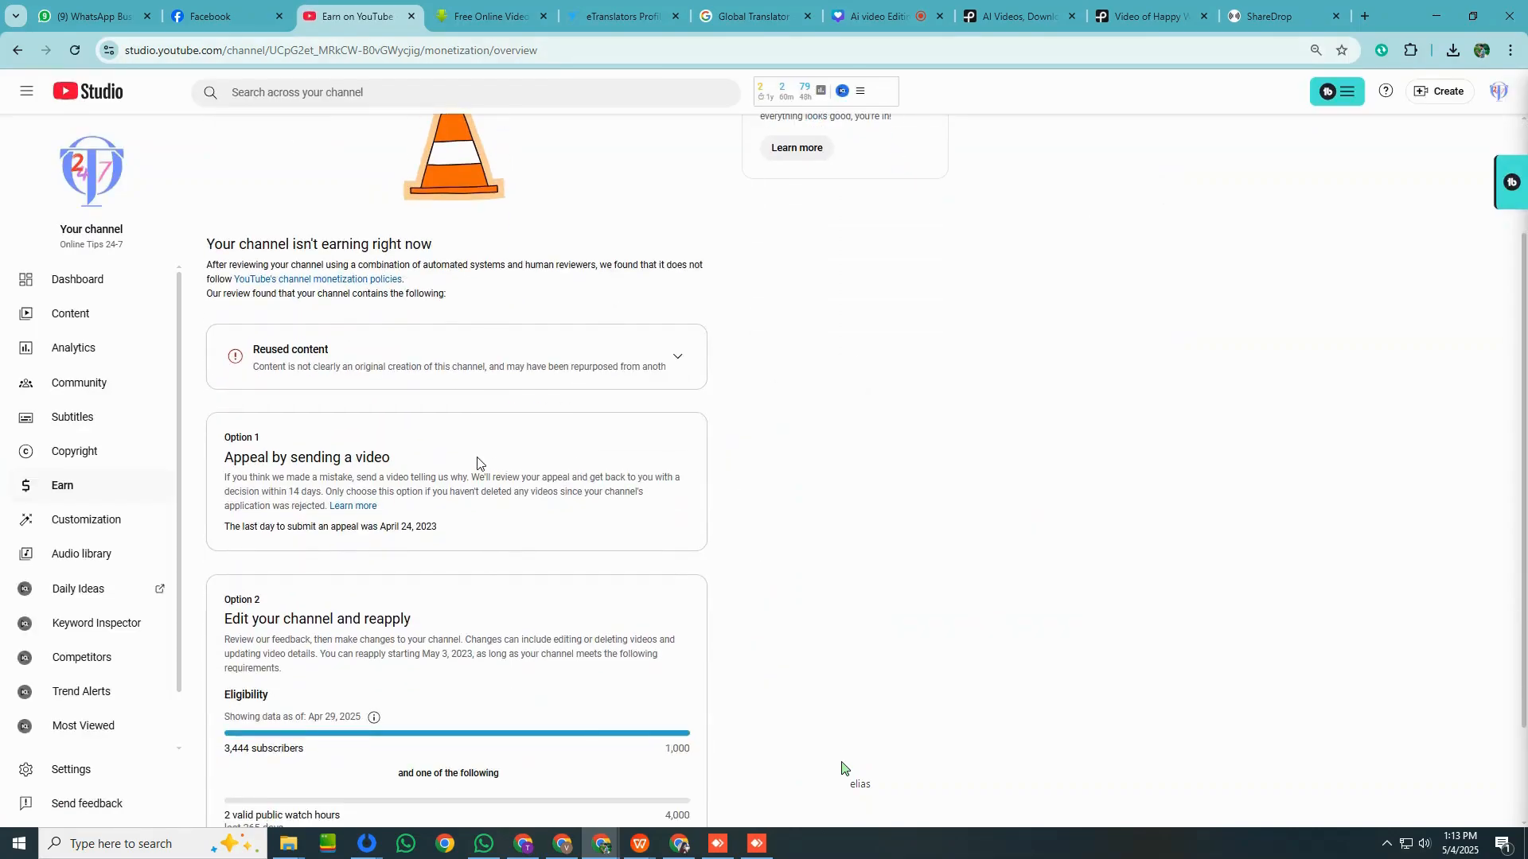
{"action": "scroll", "coordinate": [477, 463], "scroll_direction": "down", "scroll_amount": 2}
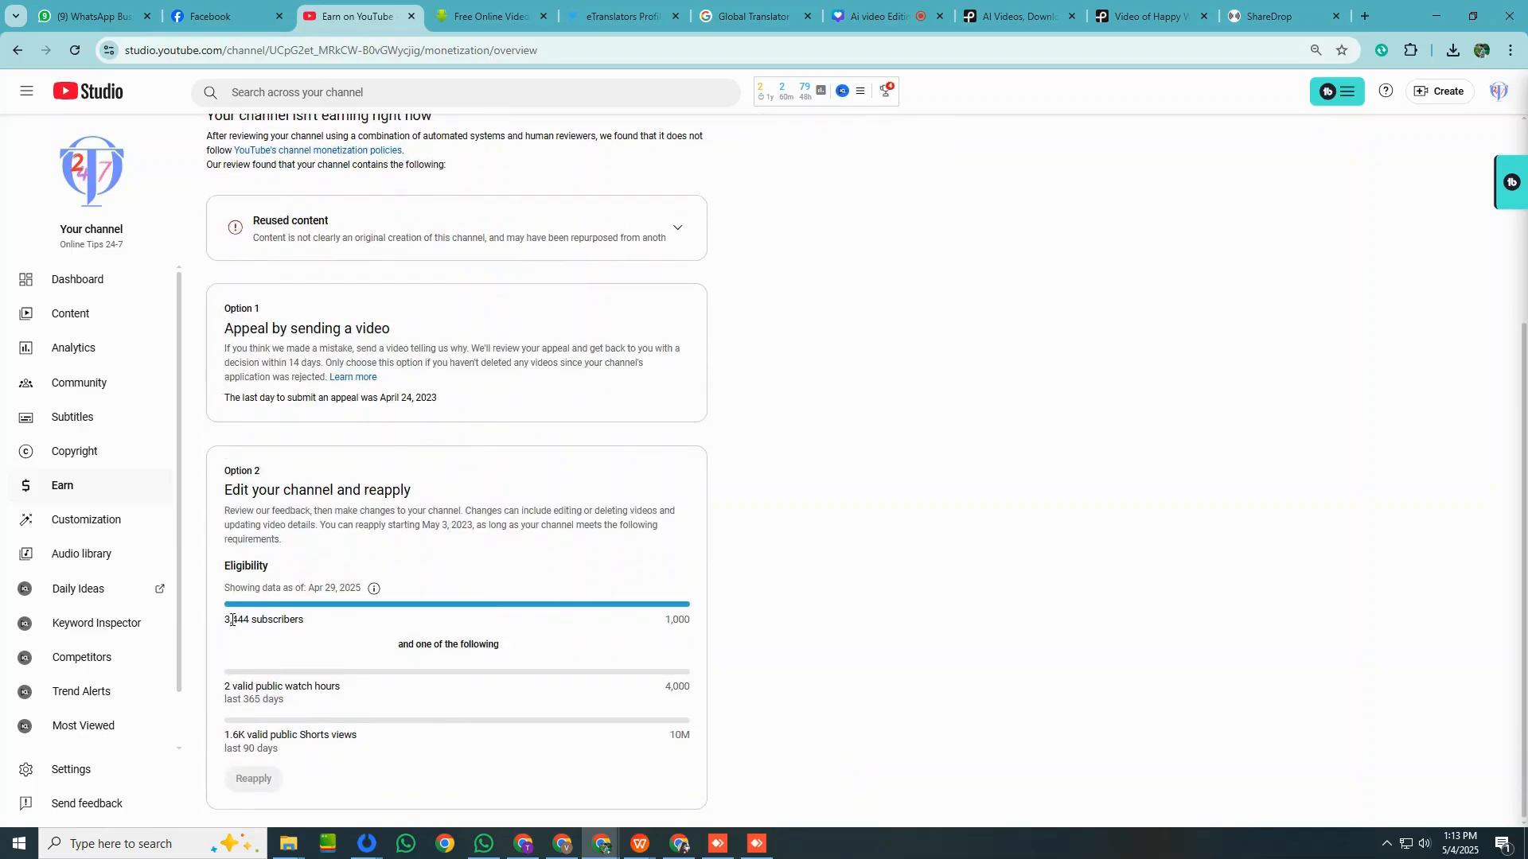
{"action": "scroll", "coordinate": [527, 636], "scroll_direction": "up", "scroll_amount": 4}
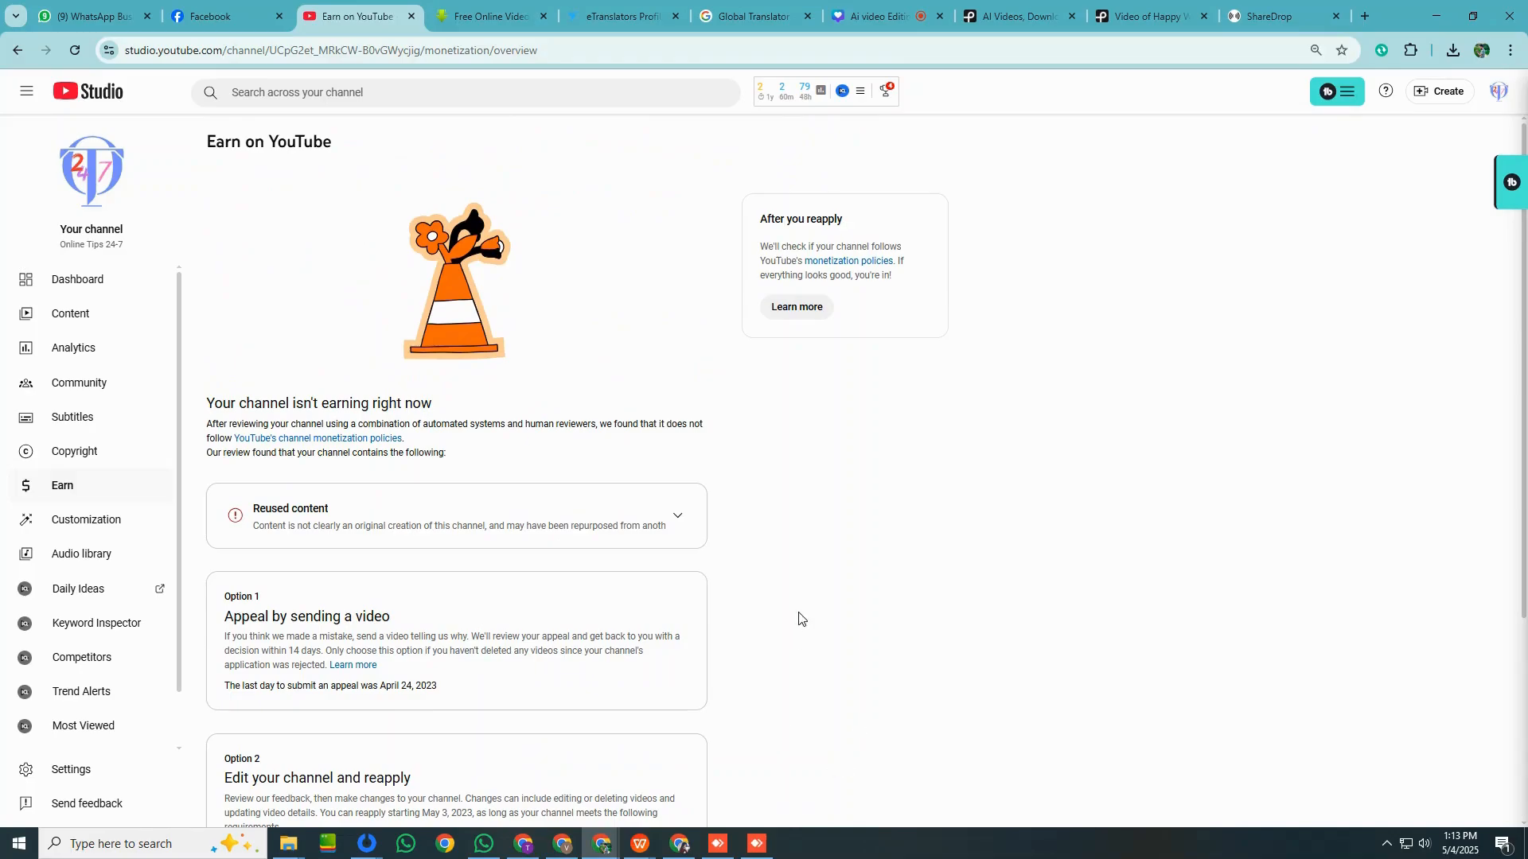
Look over the videos, live streams and Shorts in the Online Tips 24-7 channel content.
{"action": "left_click", "coordinate": [122, 331]}
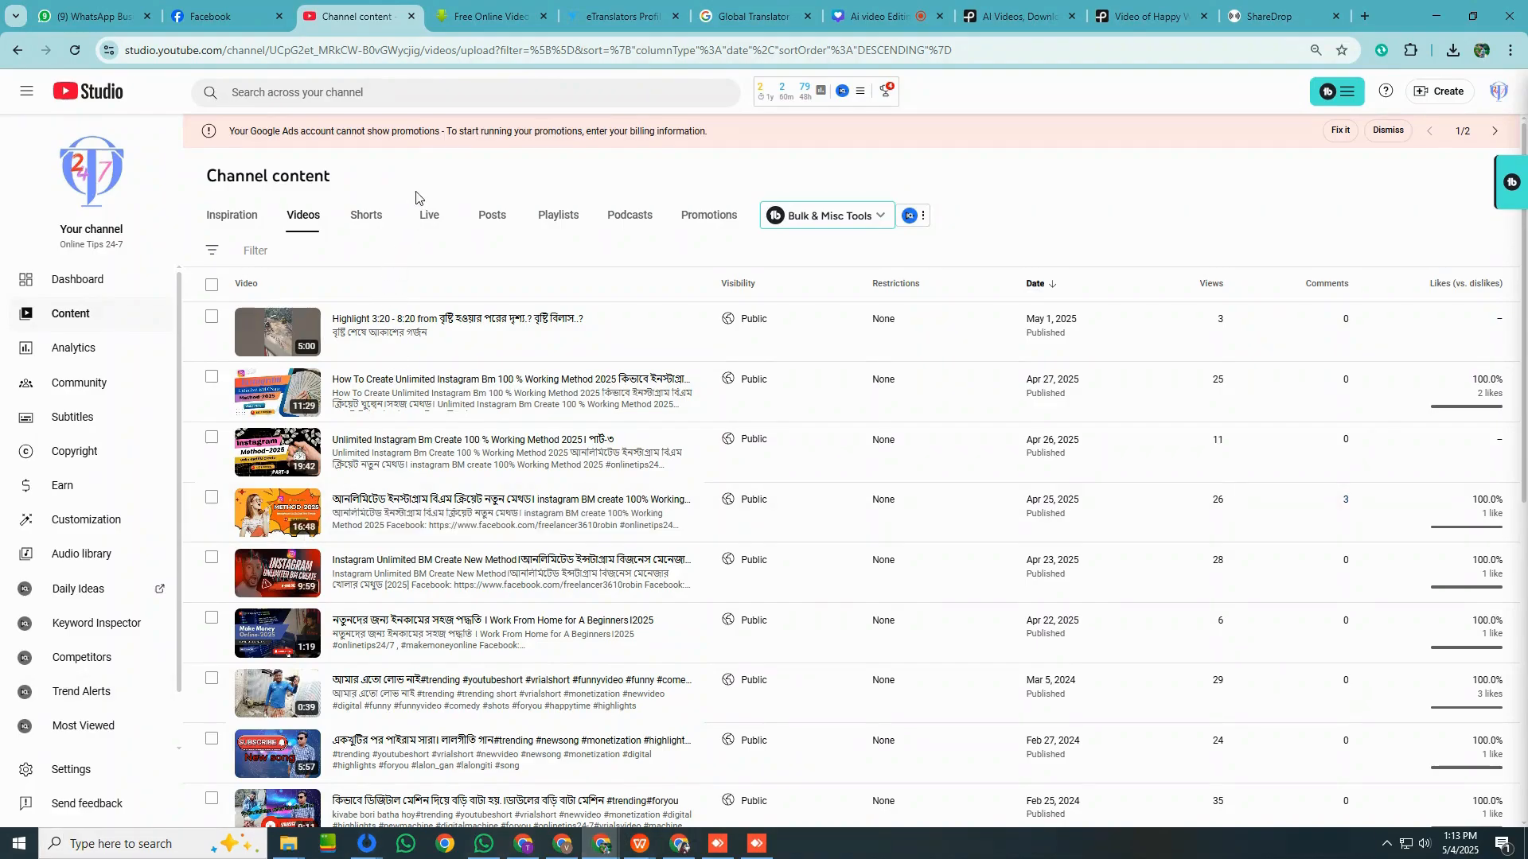
{"action": "left_click", "coordinate": [425, 212]}
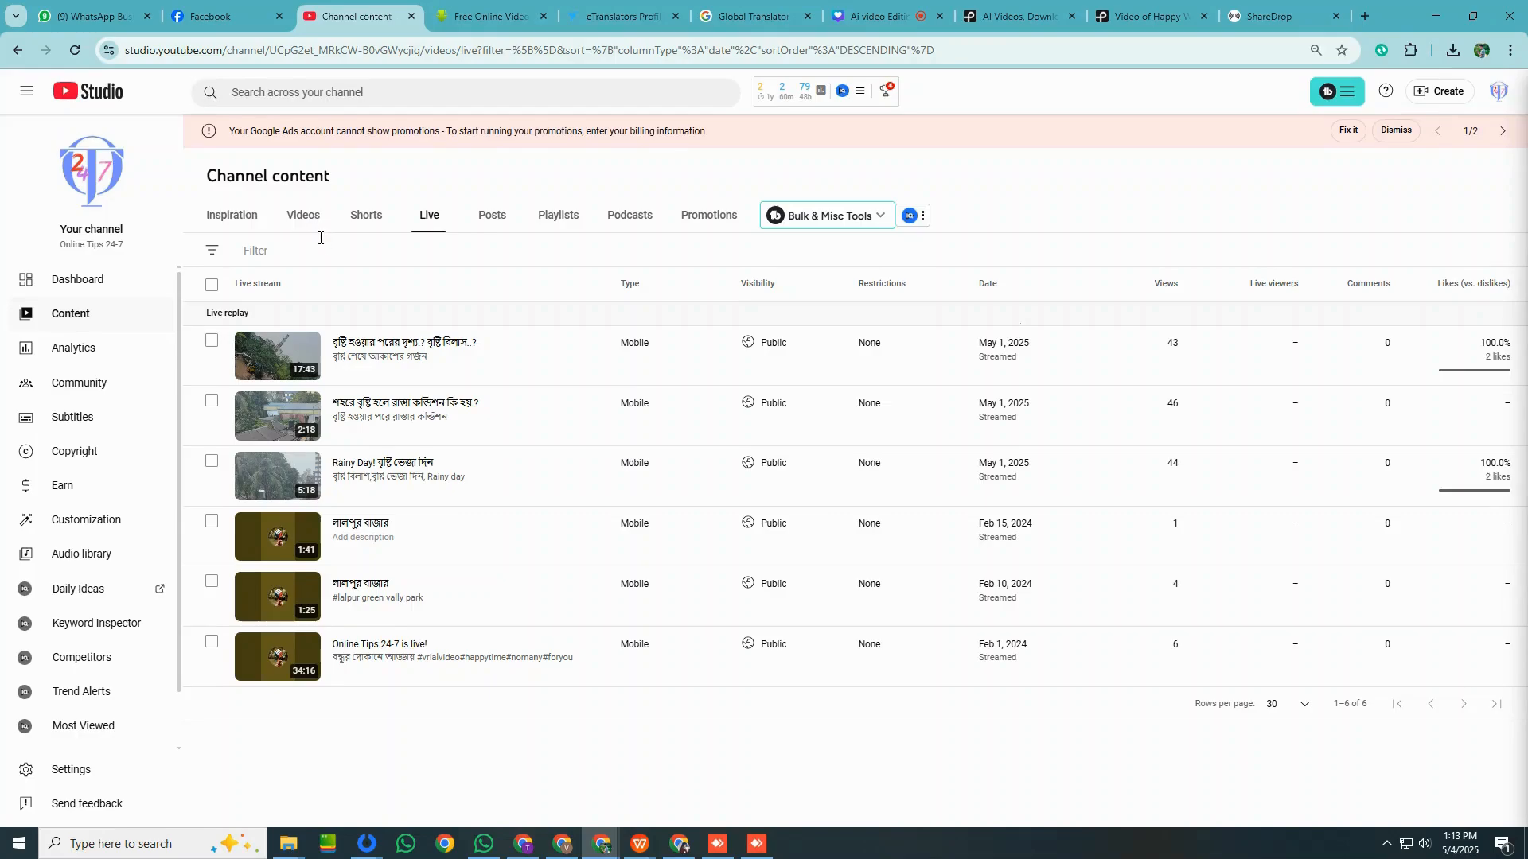
{"action": "left_click", "coordinate": [364, 230]}
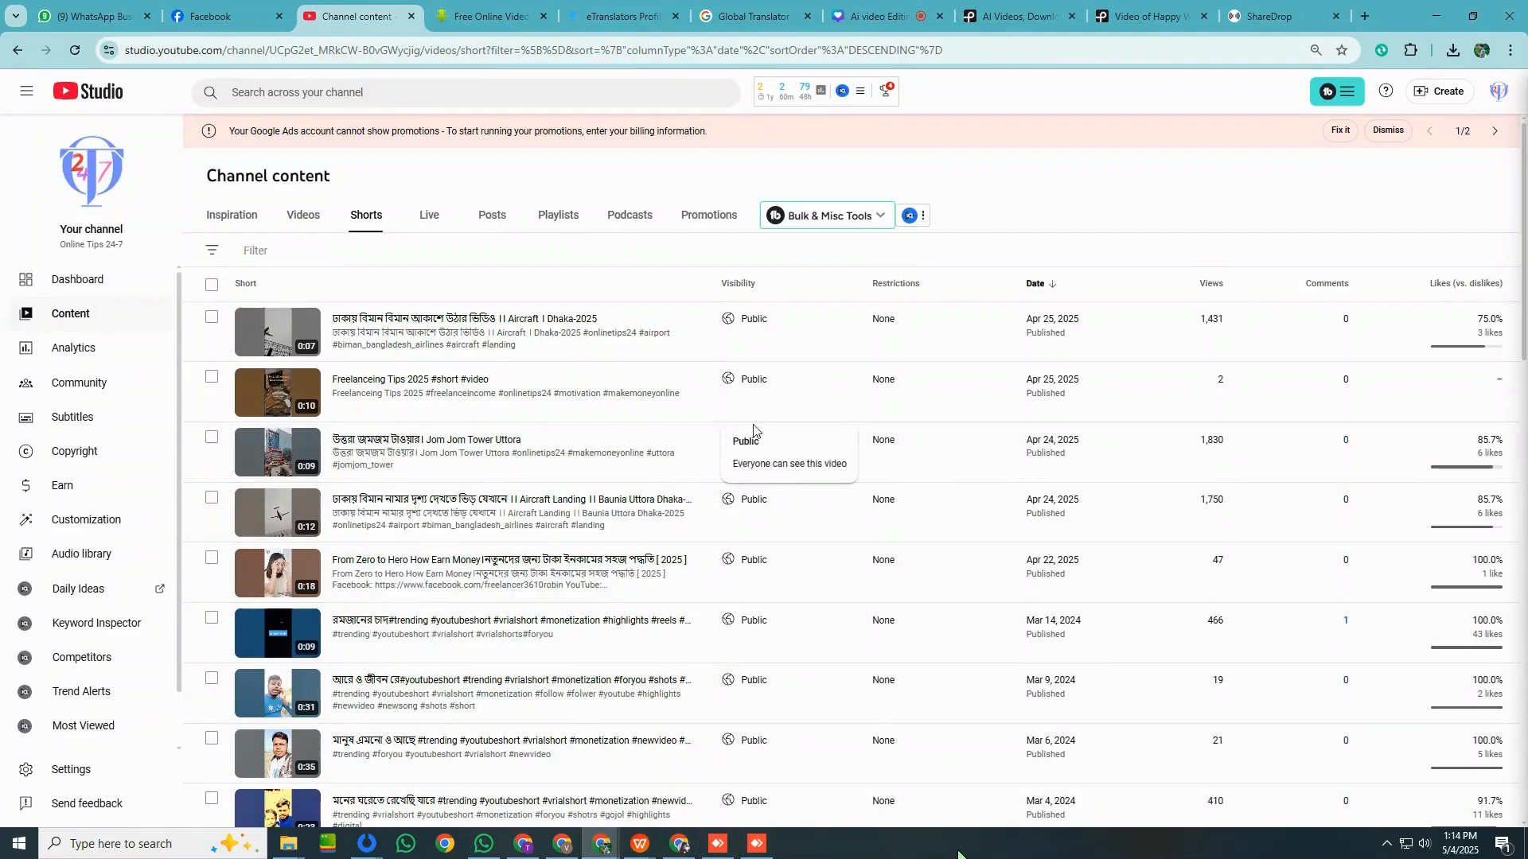
Return to the Method King channel content and look through its videos, Shorts and available filters, checking monetisation and views.
{"action": "left_click", "coordinate": [565, 845]}
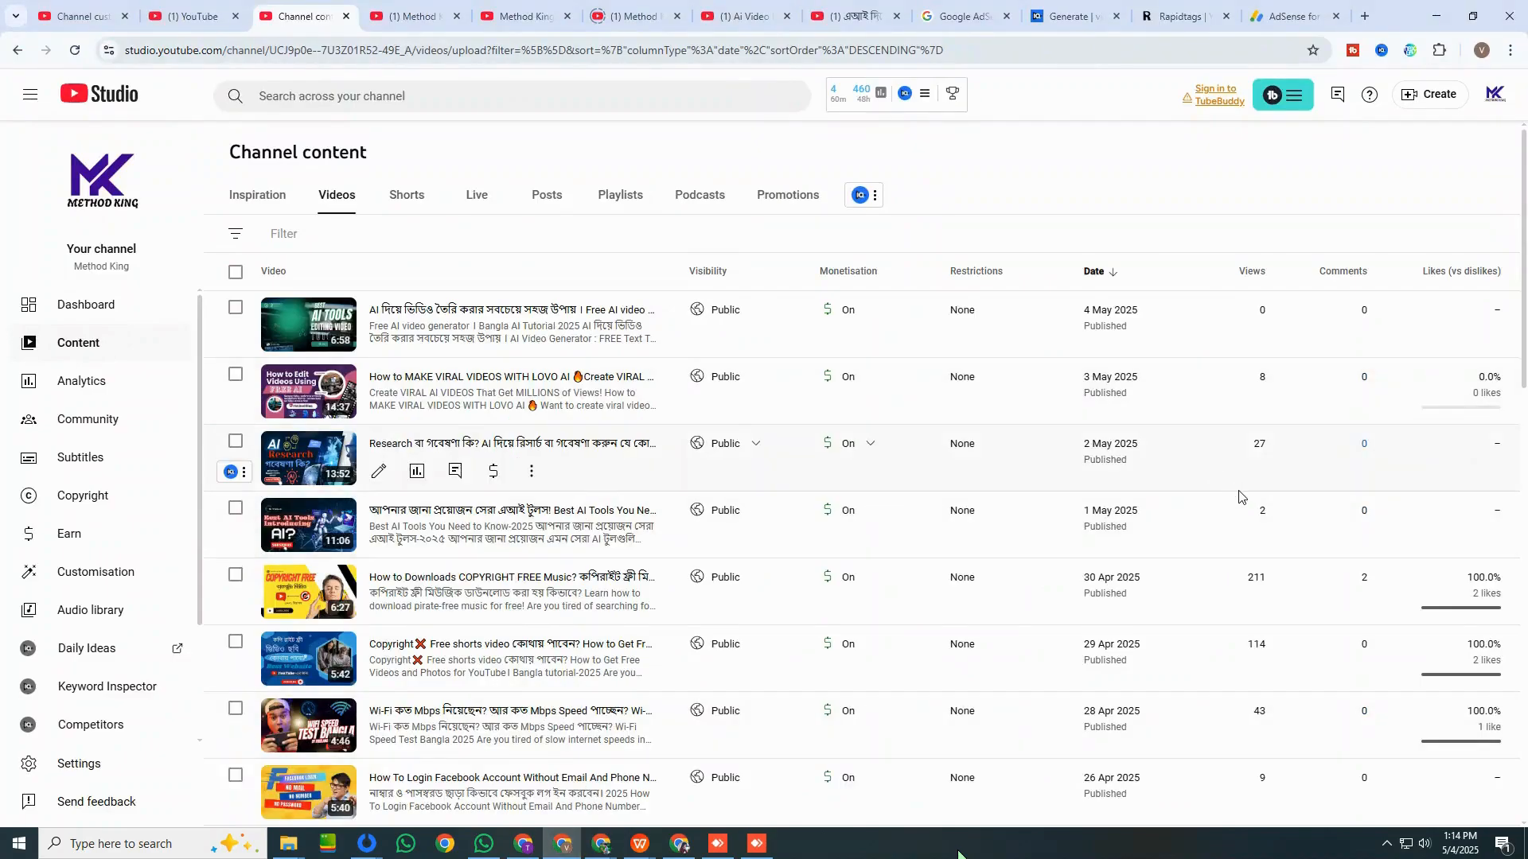
{"action": "scroll", "coordinate": [1231, 491], "scroll_direction": "down", "scroll_amount": 5}
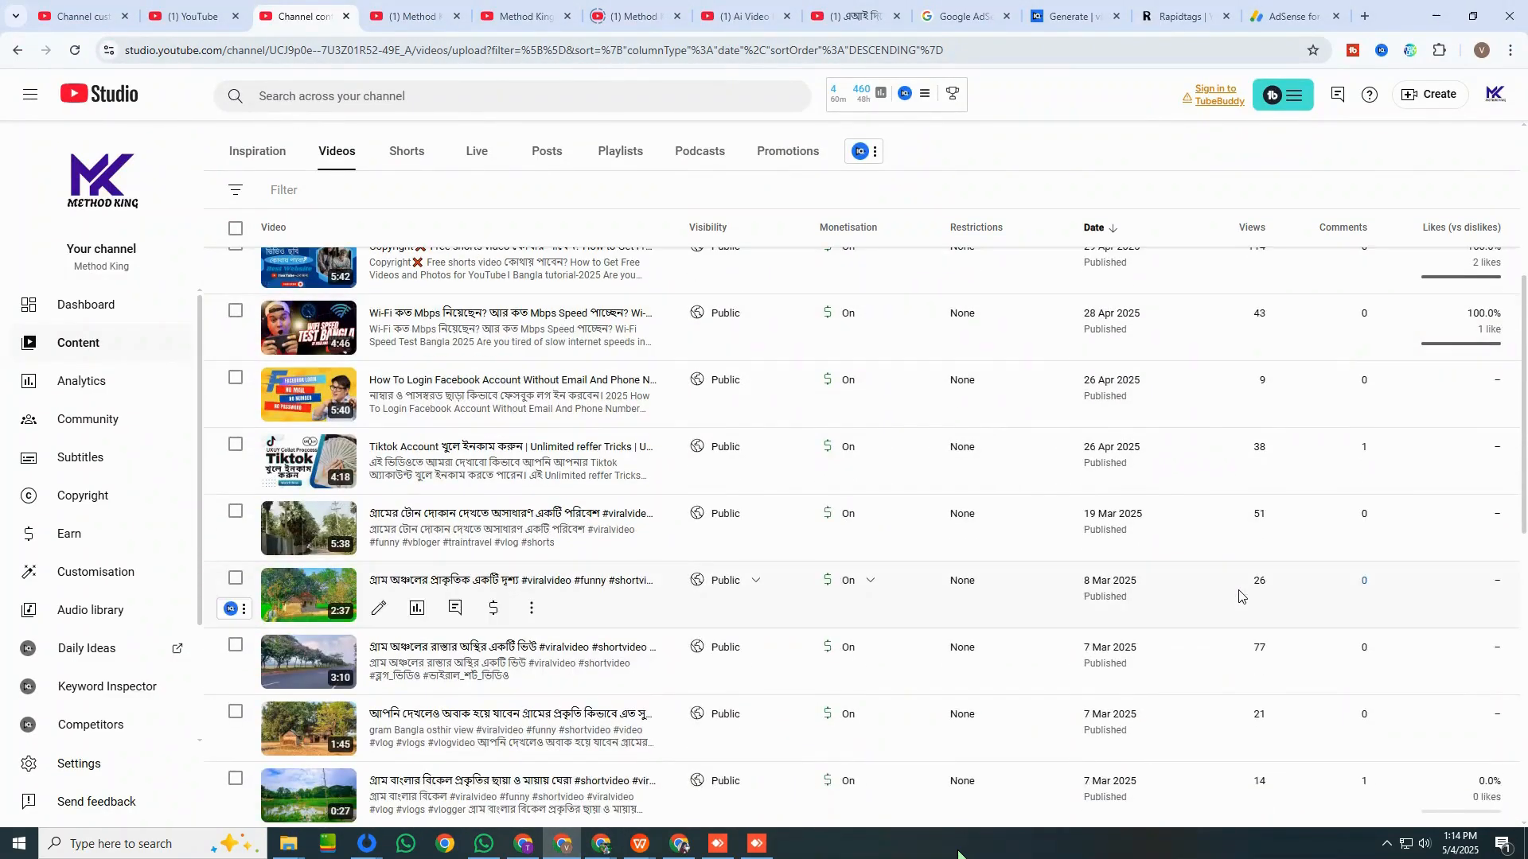
{"action": "left_click", "coordinate": [404, 151]}
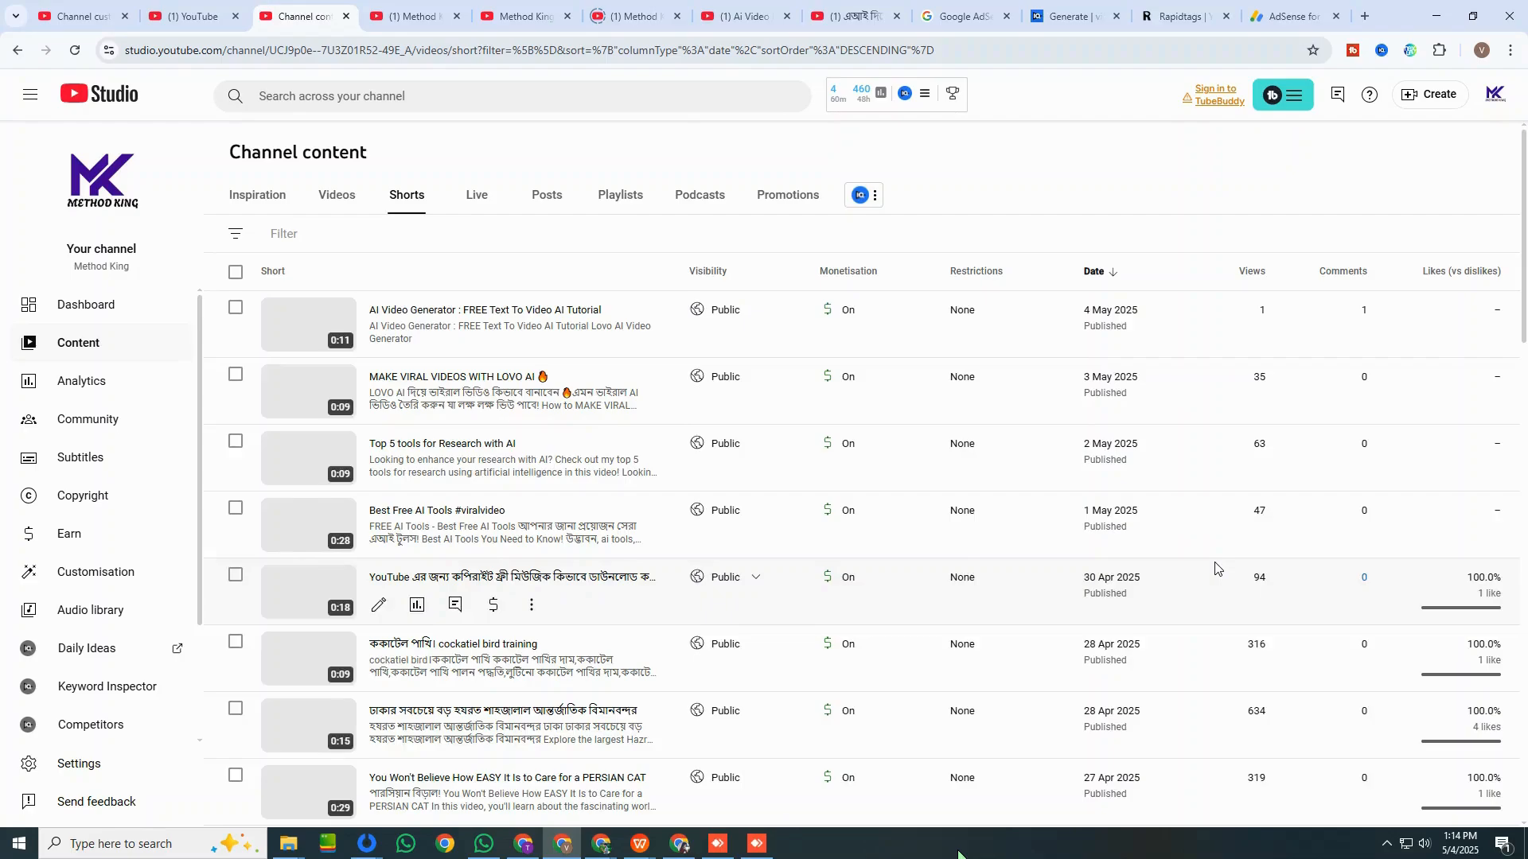
{"action": "scroll", "coordinate": [1215, 568], "scroll_direction": "down", "scroll_amount": 4}
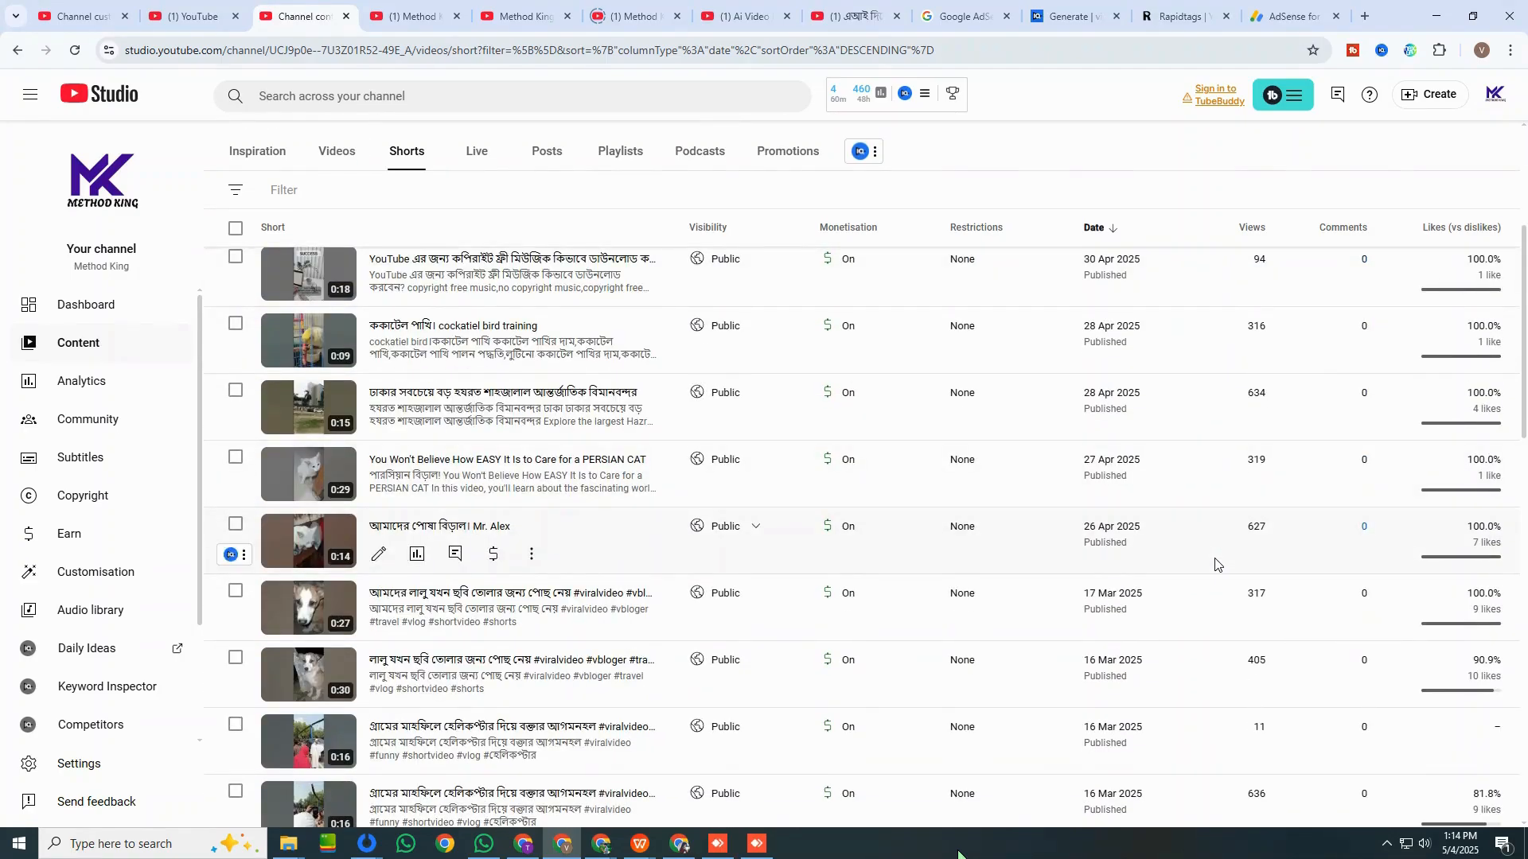
{"action": "scroll", "coordinate": [1215, 564], "scroll_direction": "down", "scroll_amount": 15}
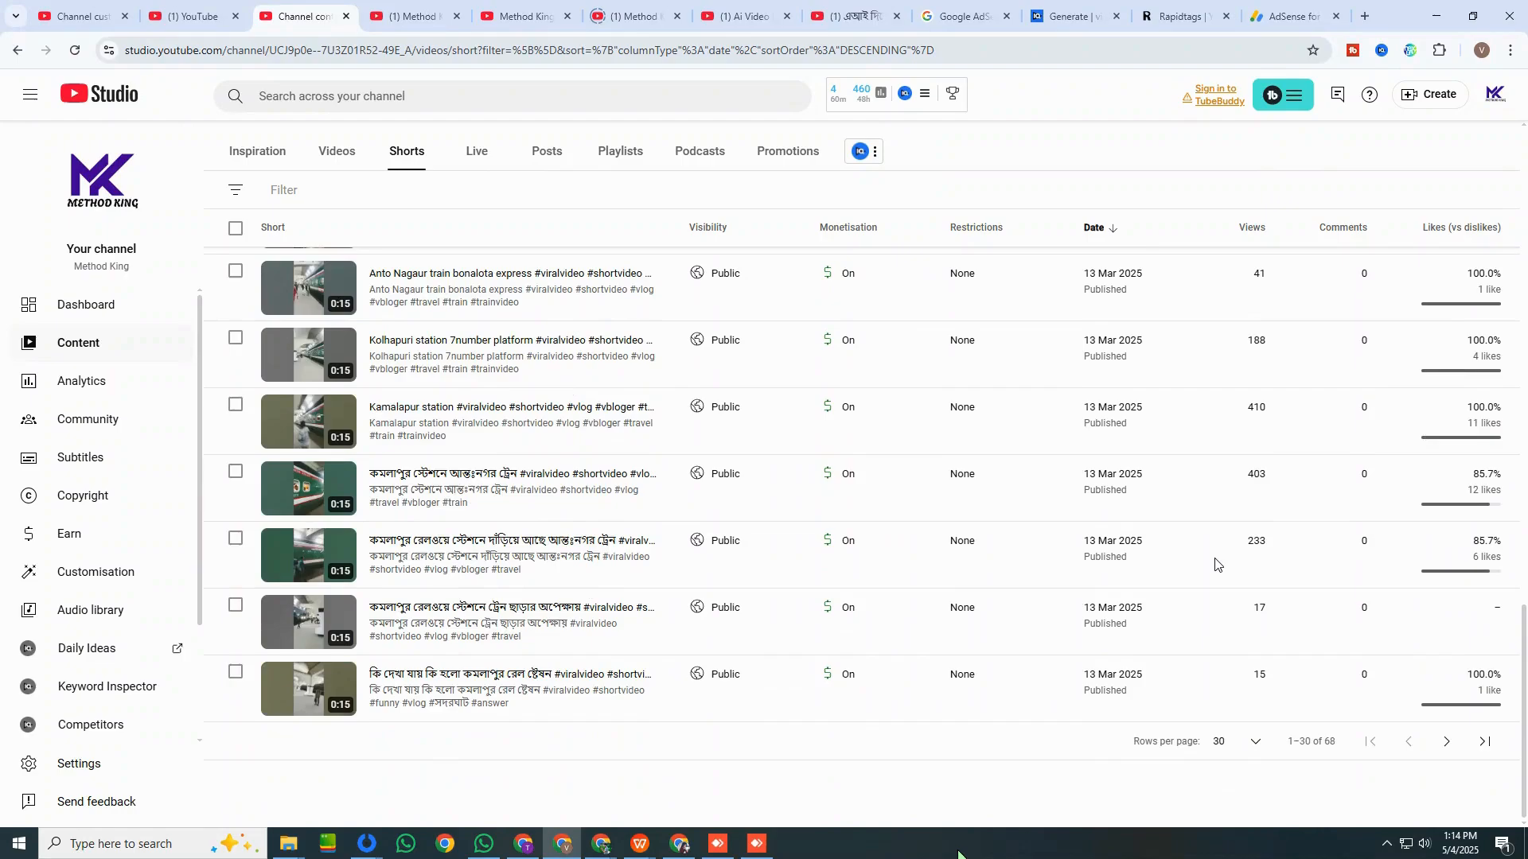
{"action": "scroll", "coordinate": [1215, 565], "scroll_direction": "up", "scroll_amount": 20}
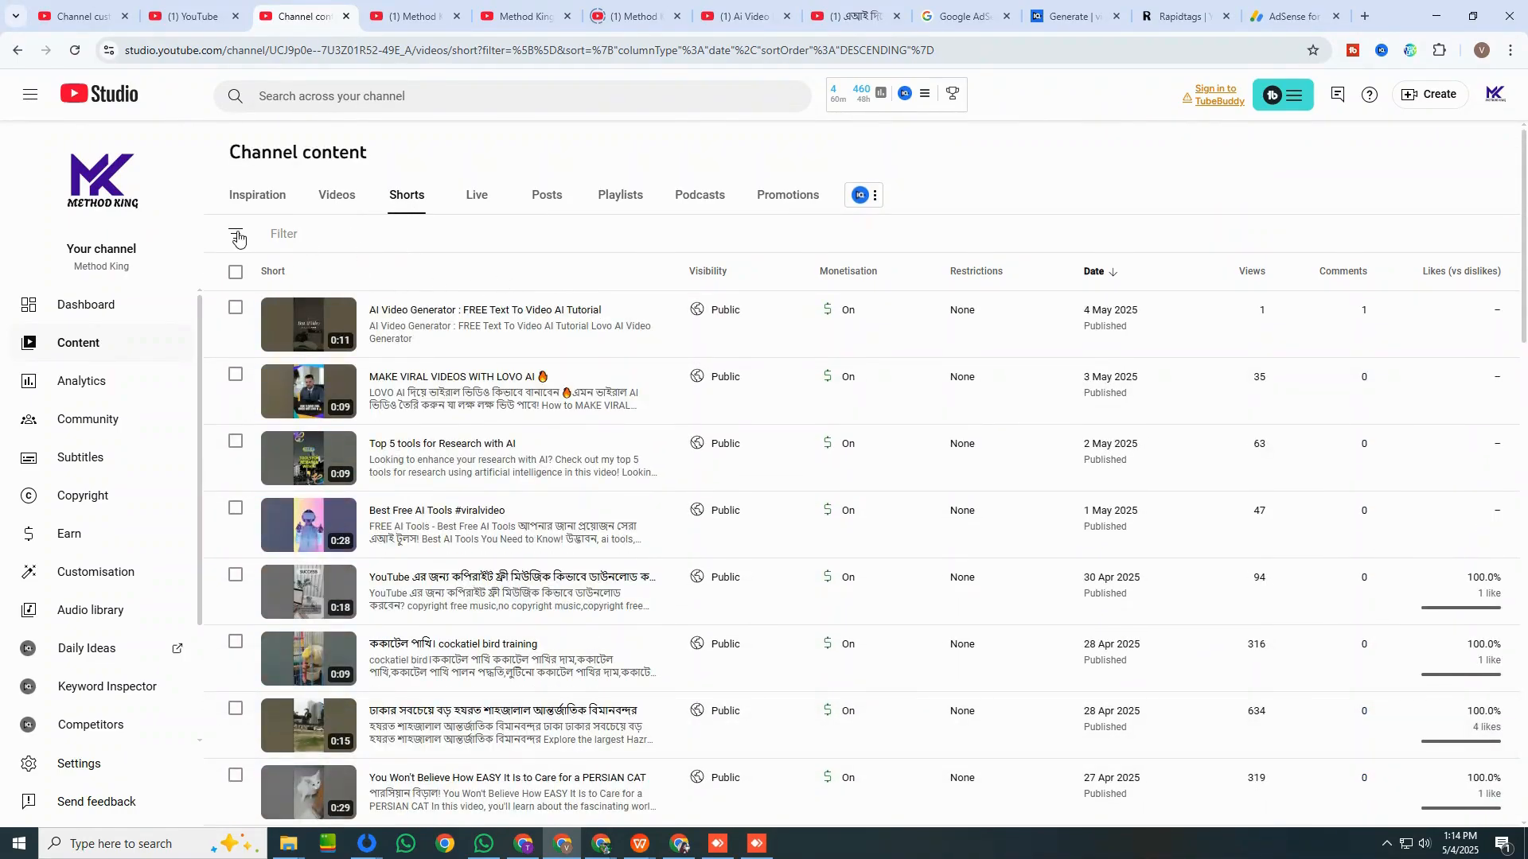
{"action": "left_click", "coordinate": [236, 234]}
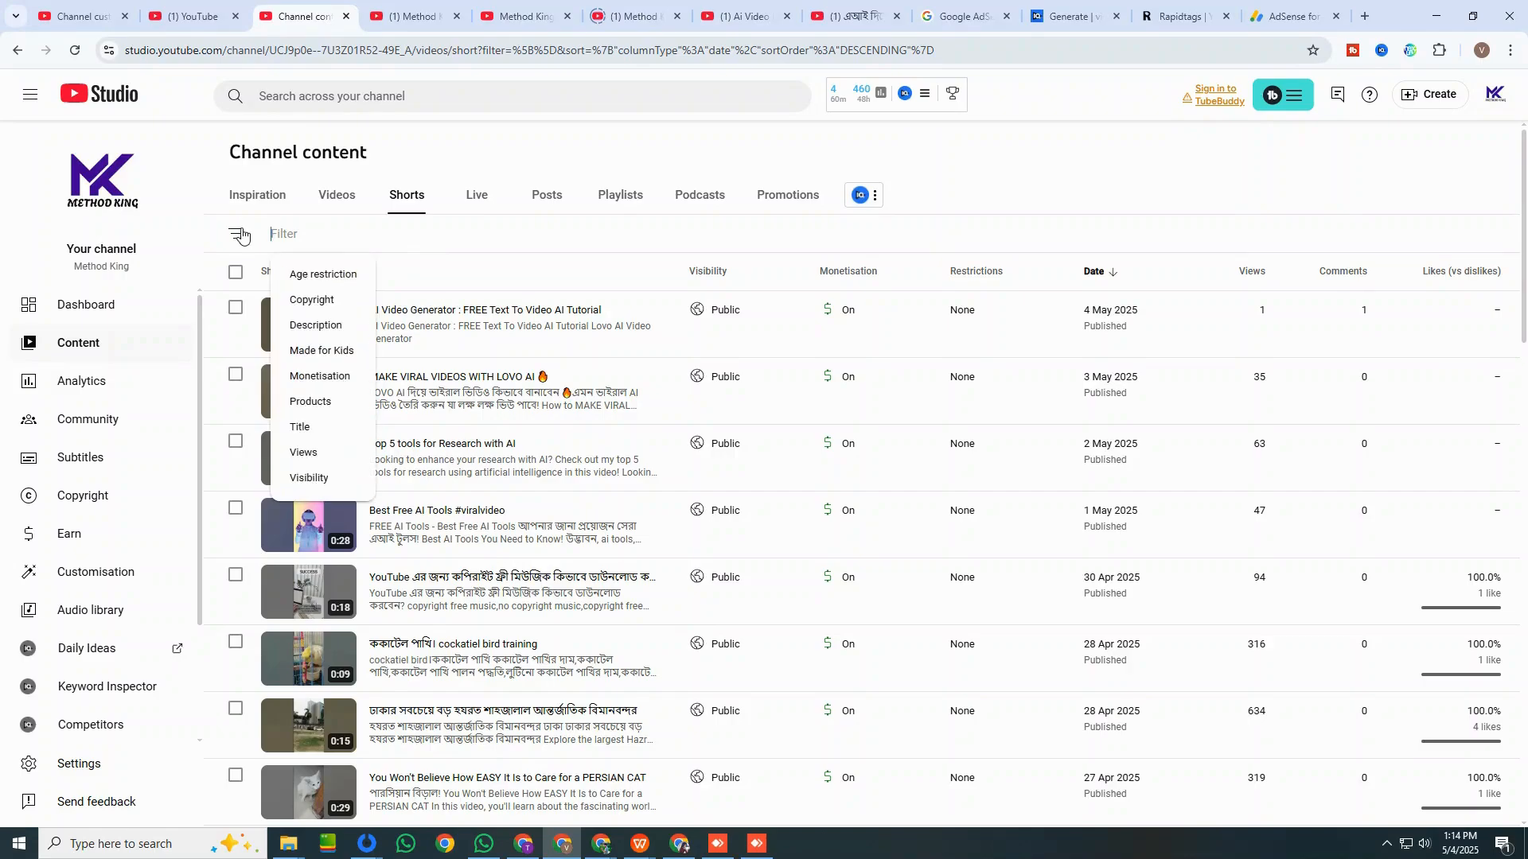
{"action": "left_click", "coordinate": [208, 199]}
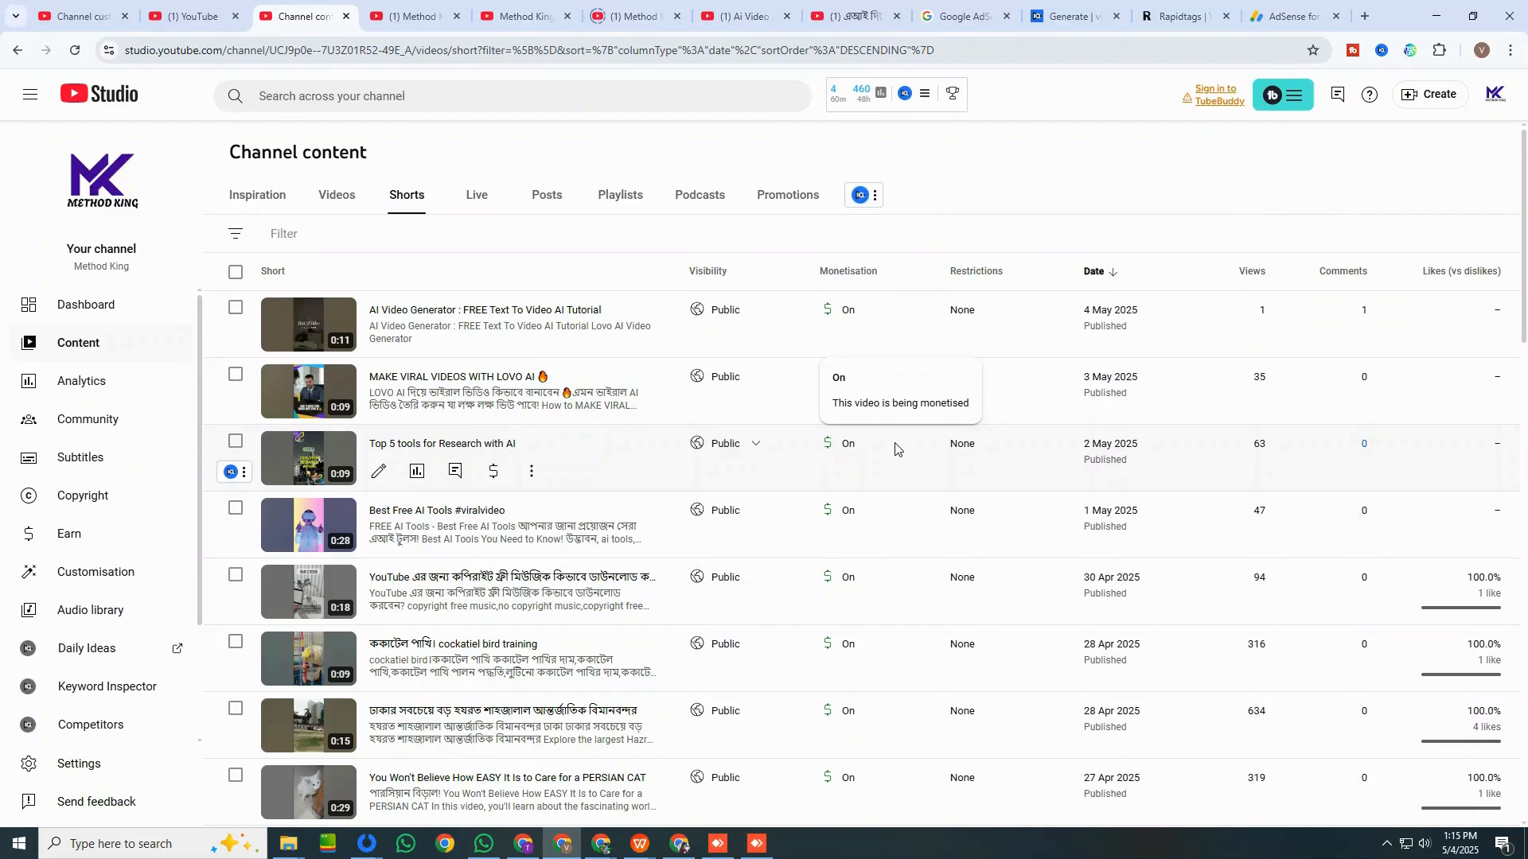
Switch to the AdSense for YouTube page to check the account's review status.
{"action": "left_click", "coordinate": [1284, 24]}
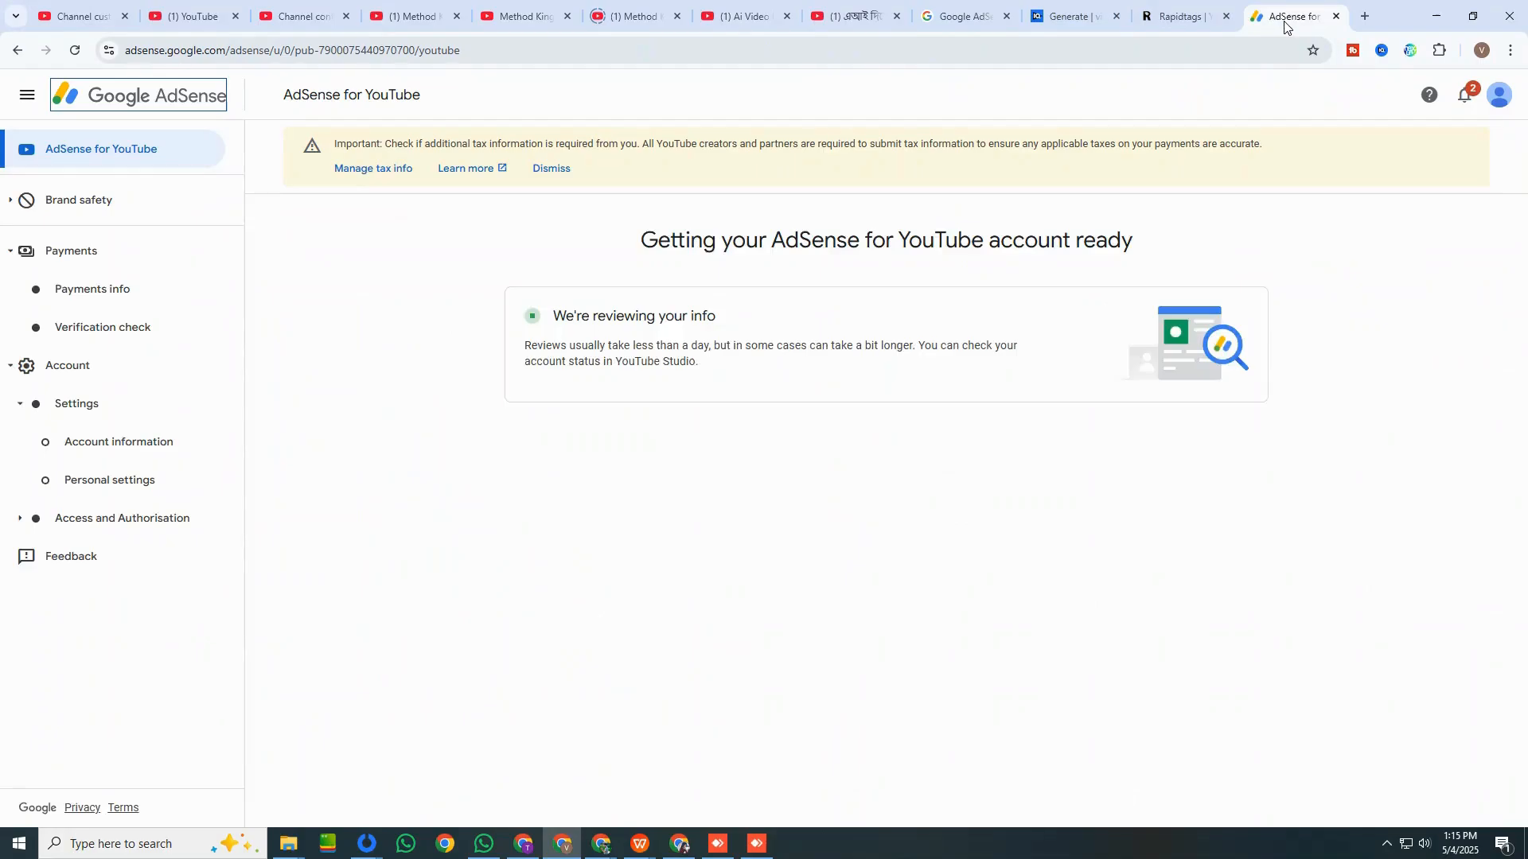